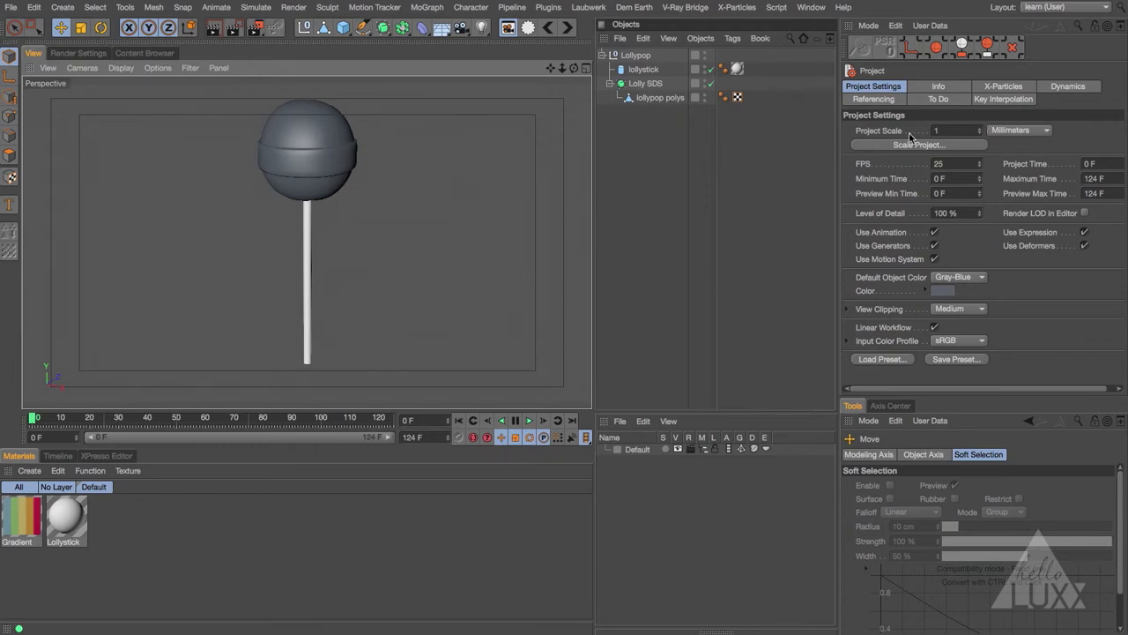
Try the project with Linear Workflow disabled, and enable it again.
left_click(892, 327)
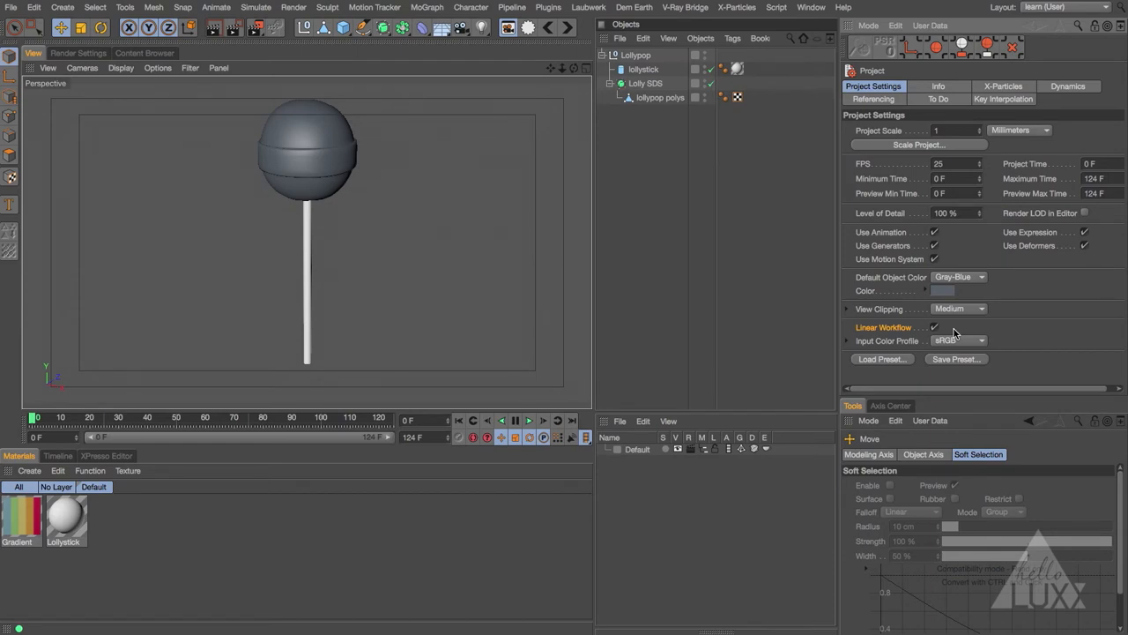
left_click(934, 328)
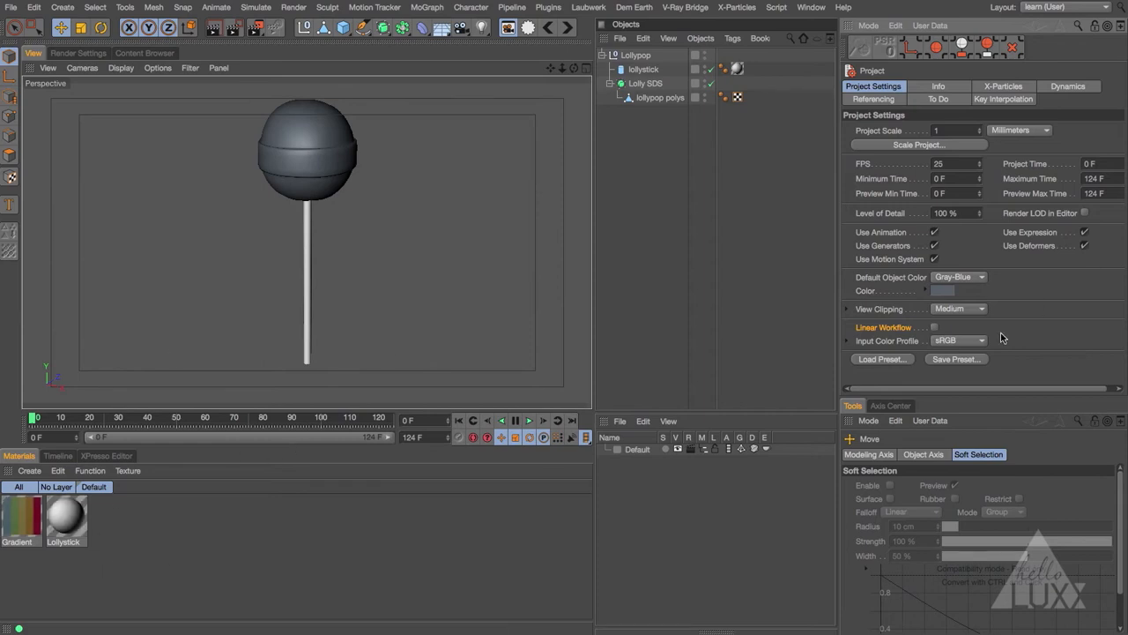
left_click(935, 327)
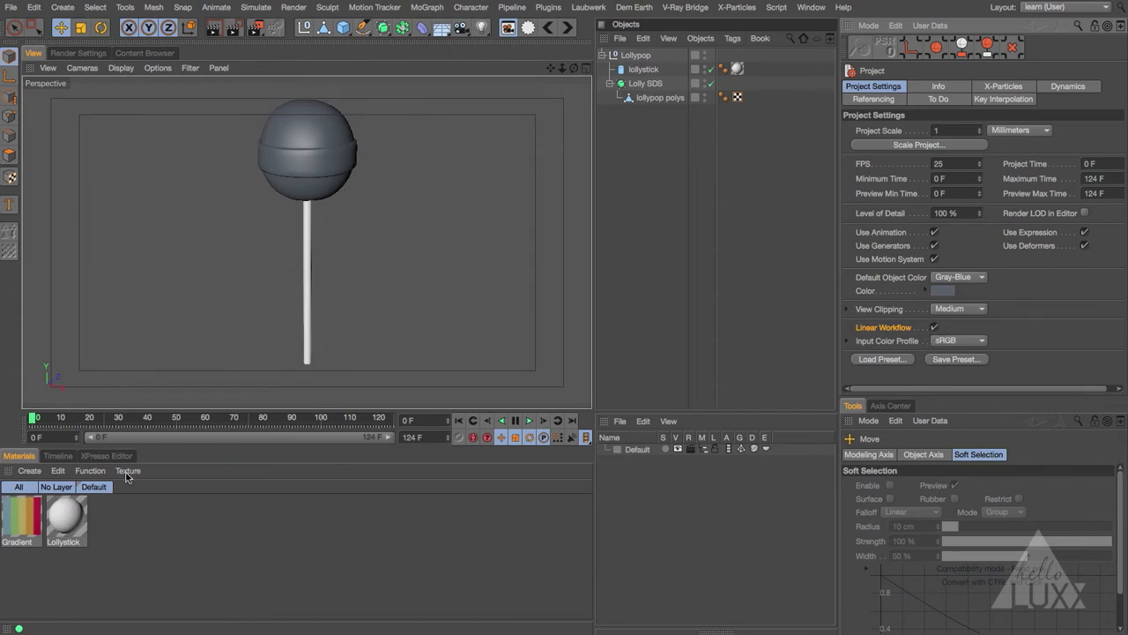
View the Lollystick material's color settings and deselect the material.
left_click(69, 520)
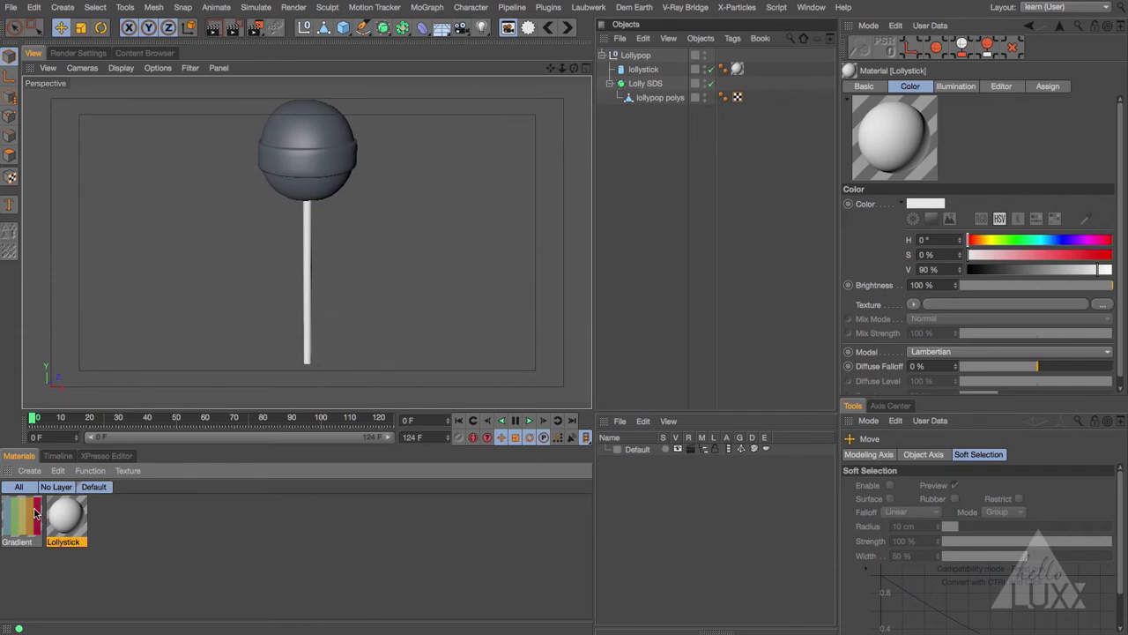
left_click(132, 518)
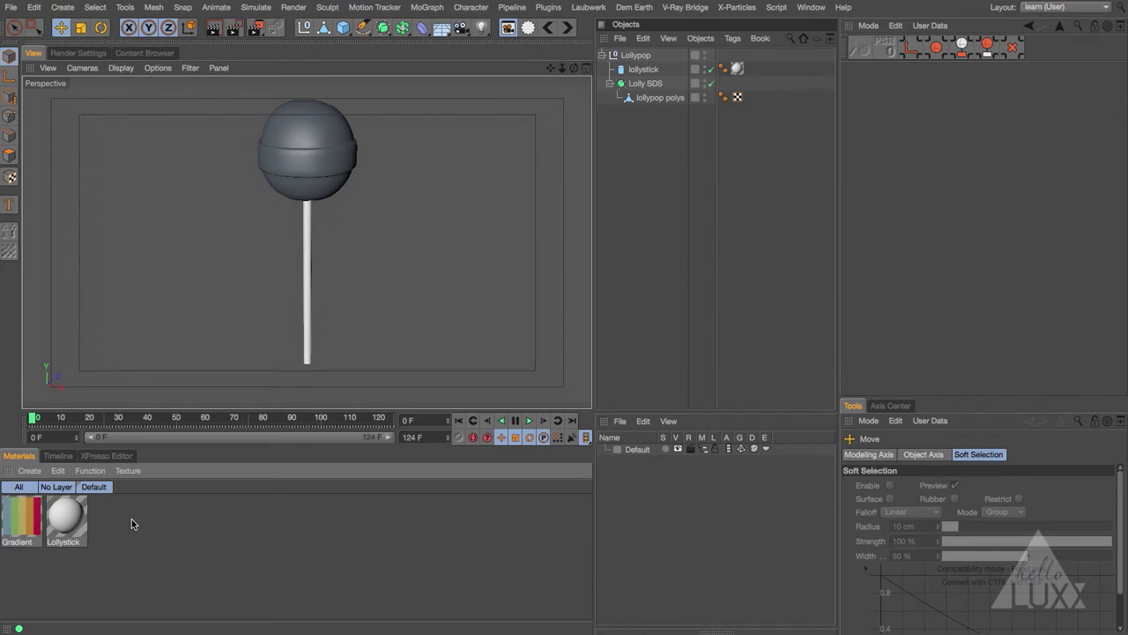
Set the Use Color option of the Lolly SDS object to Automatic.
left_click(651, 84)
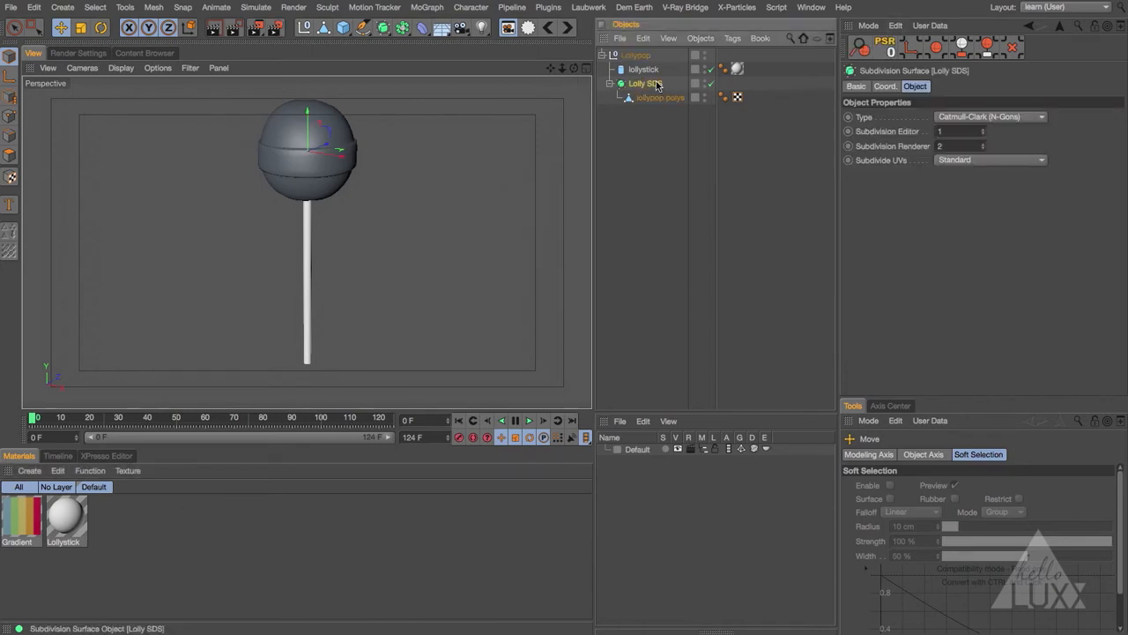
left_click(855, 86)
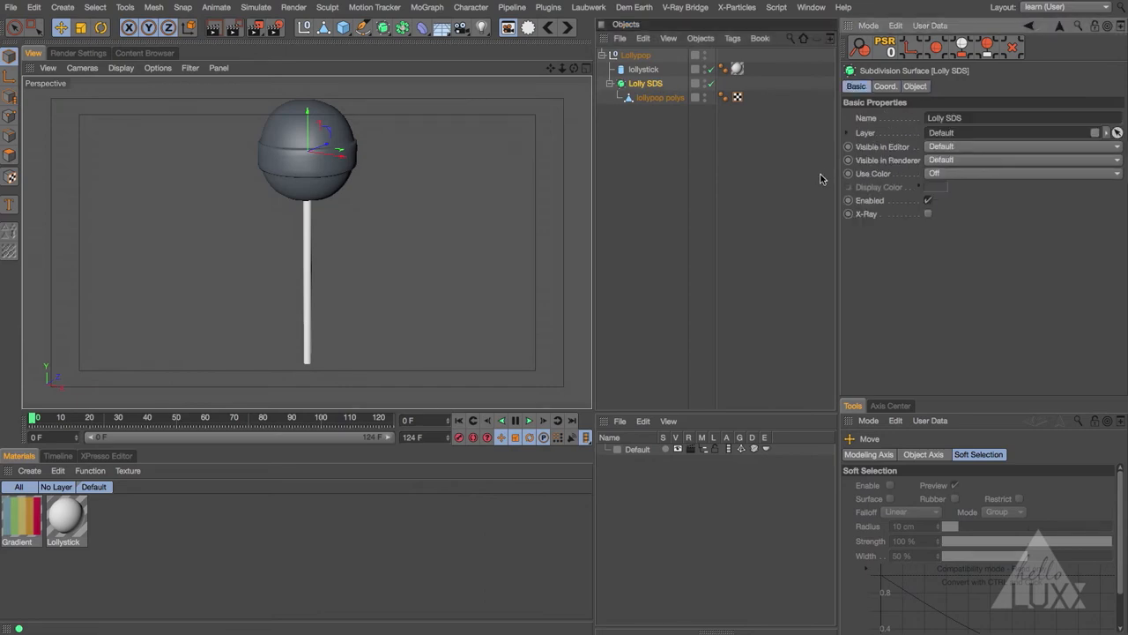
left_click(934, 173)
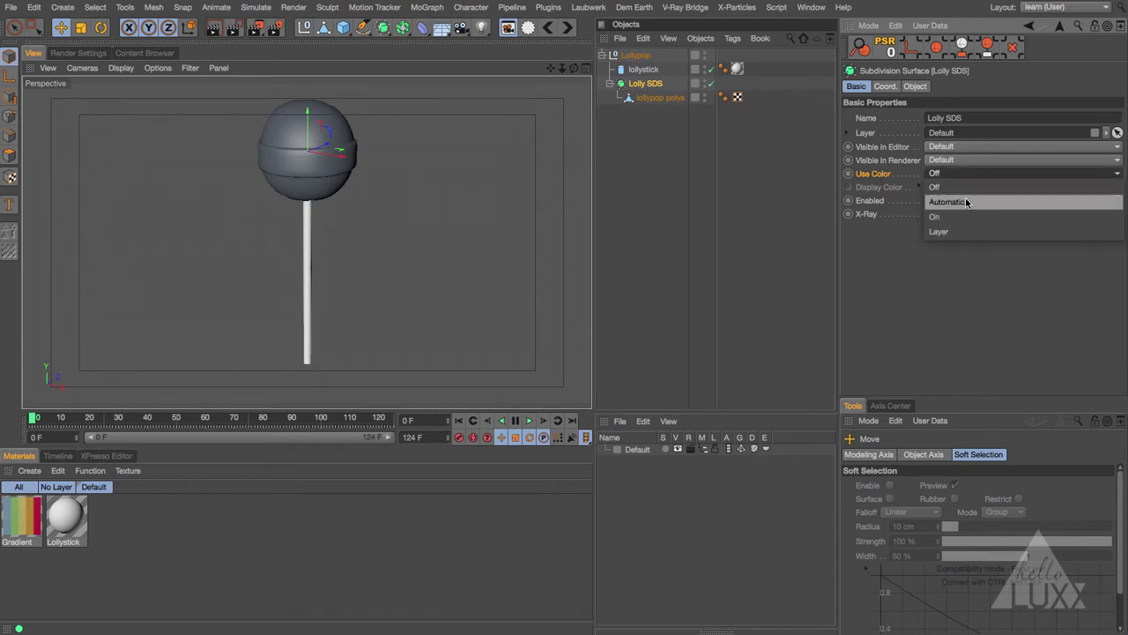
left_click(965, 198)
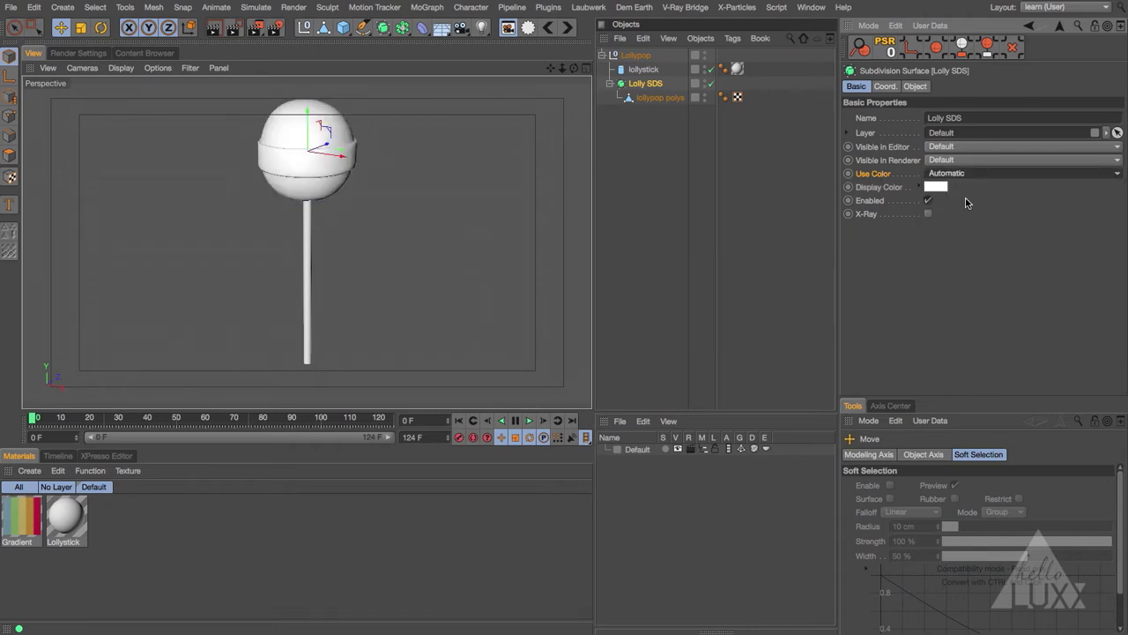
Expand the Lolly SDS display color and try its saturation, returning it to 0%.
left_click(917, 187)
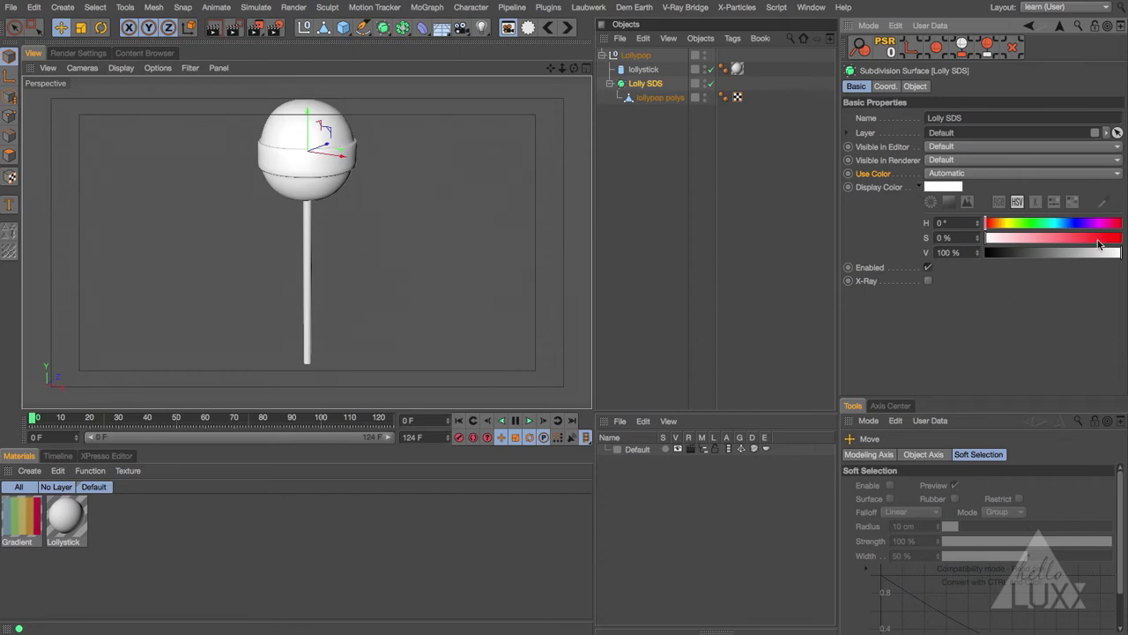
left_click_drag(1033, 239, 985, 239)
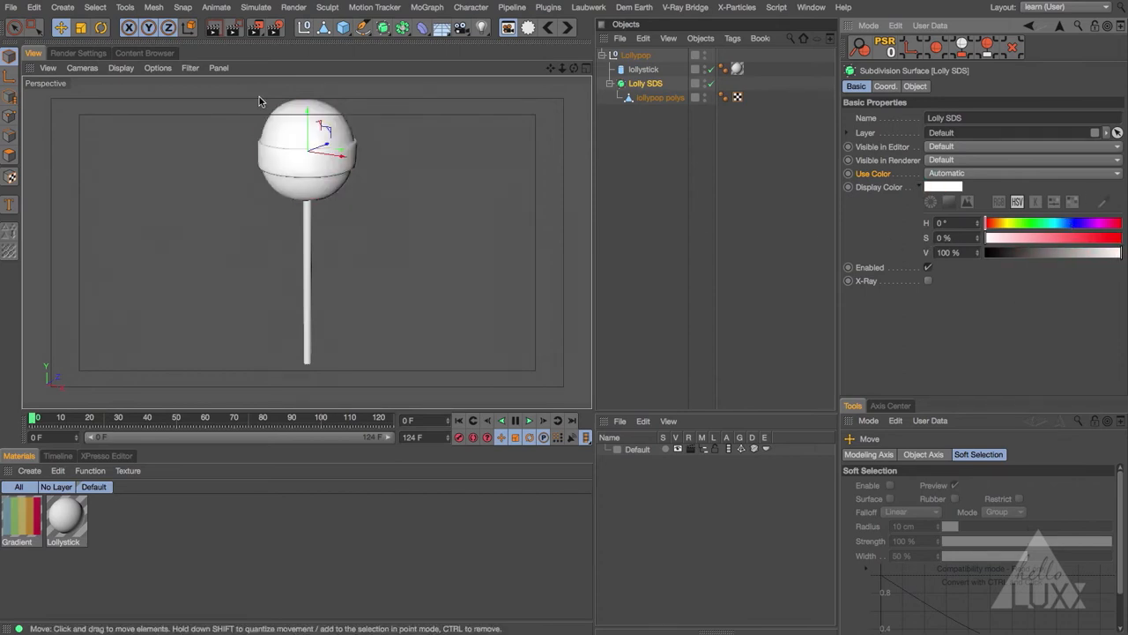
left_click(950, 174)
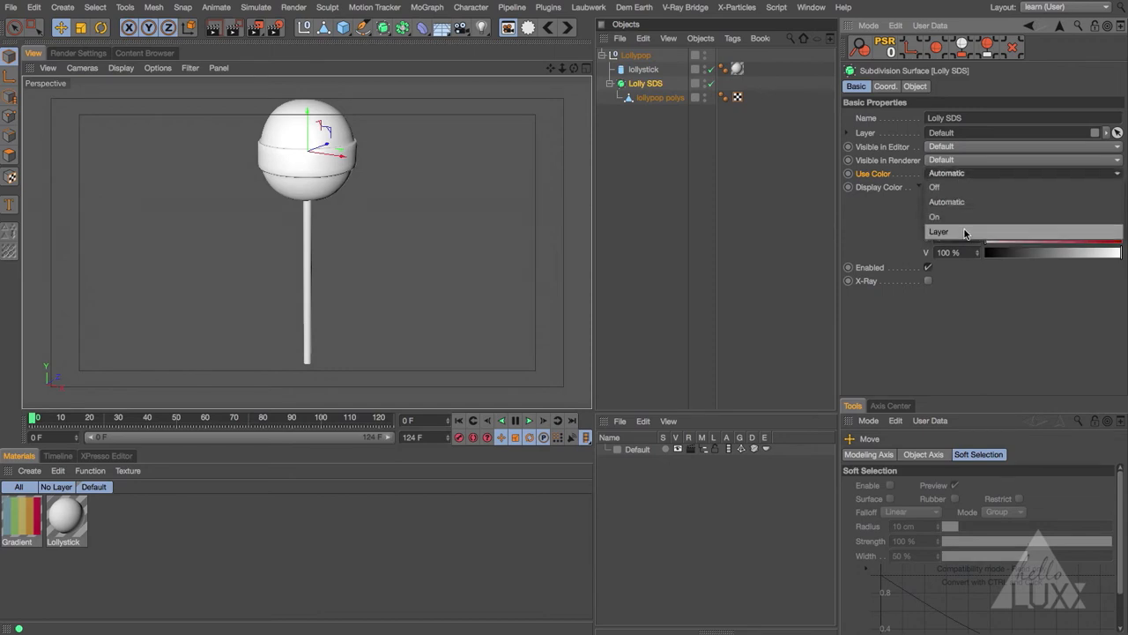
left_click(932, 233)
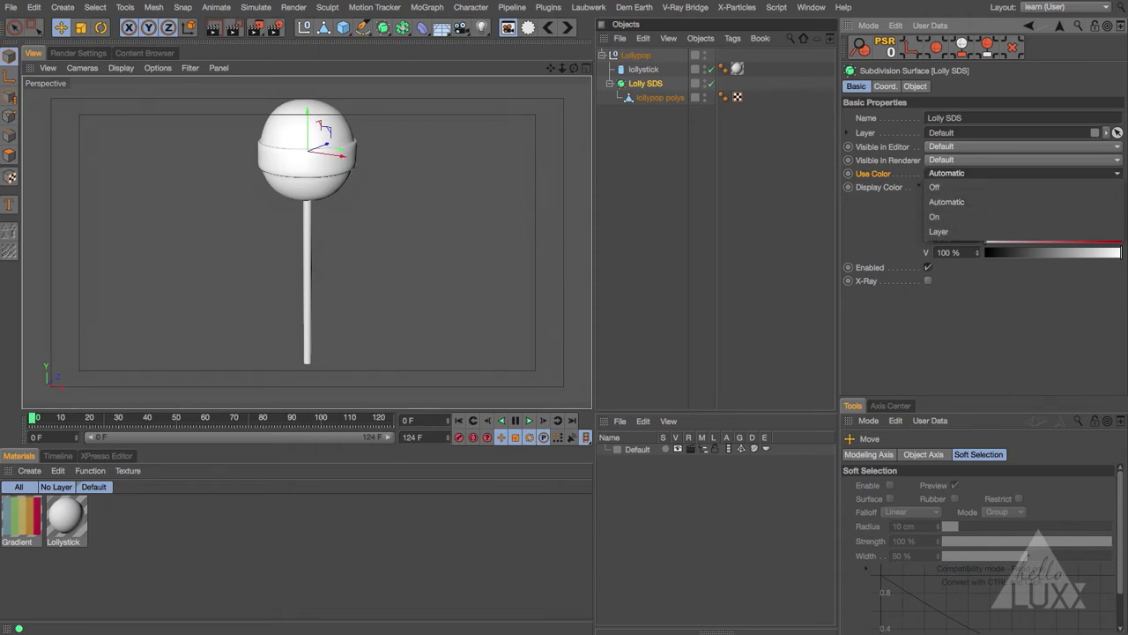
key("Escape")
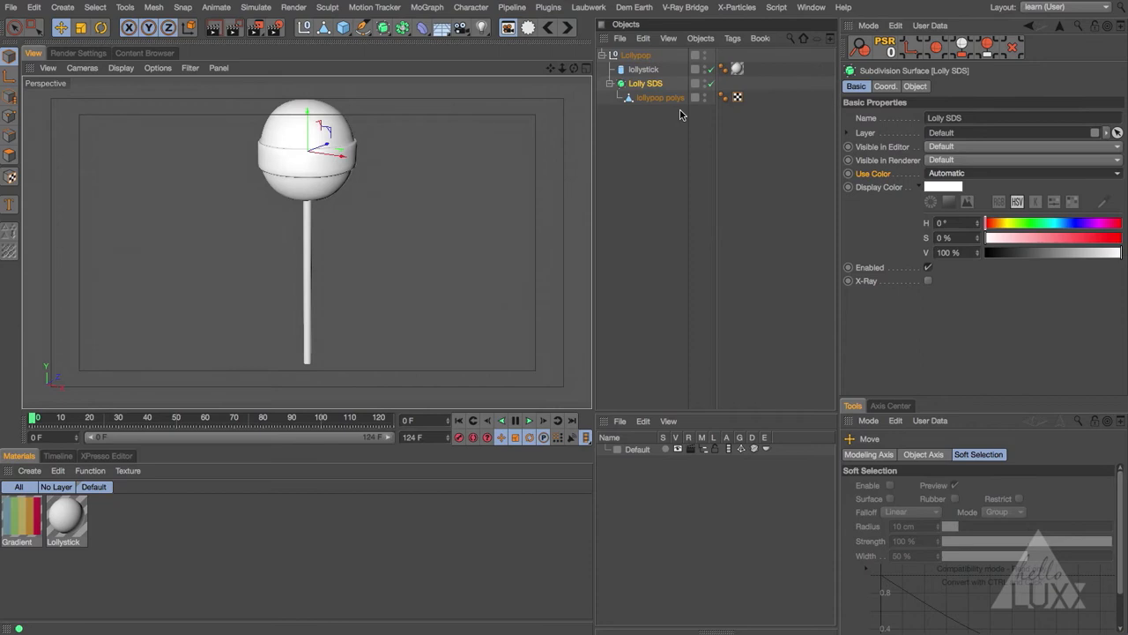
left_click(983, 173)
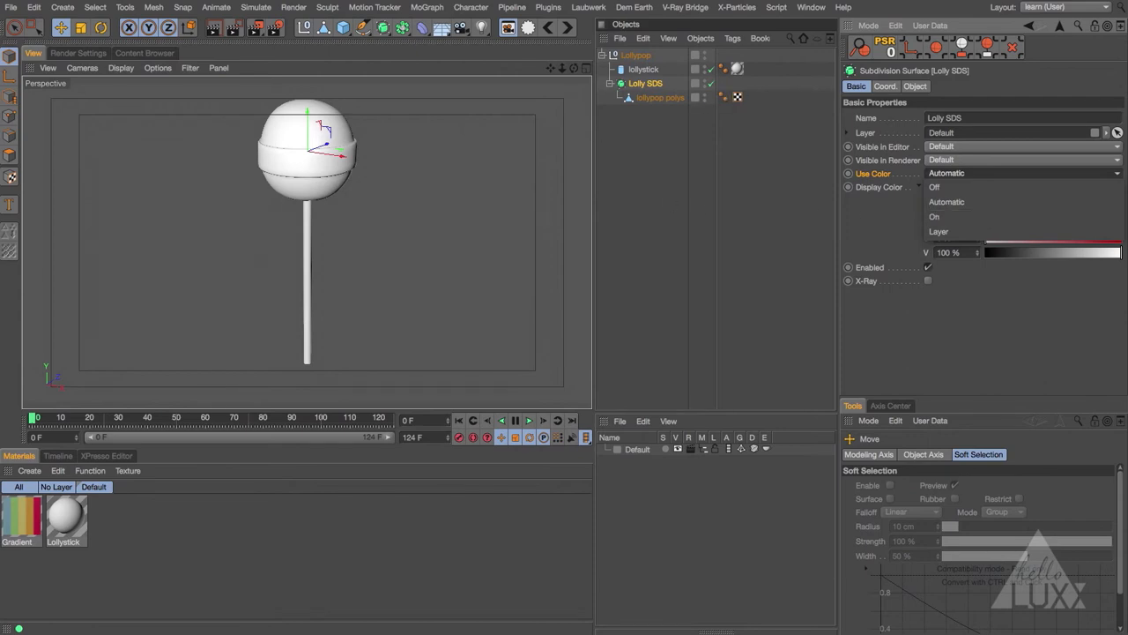
key("Escape")
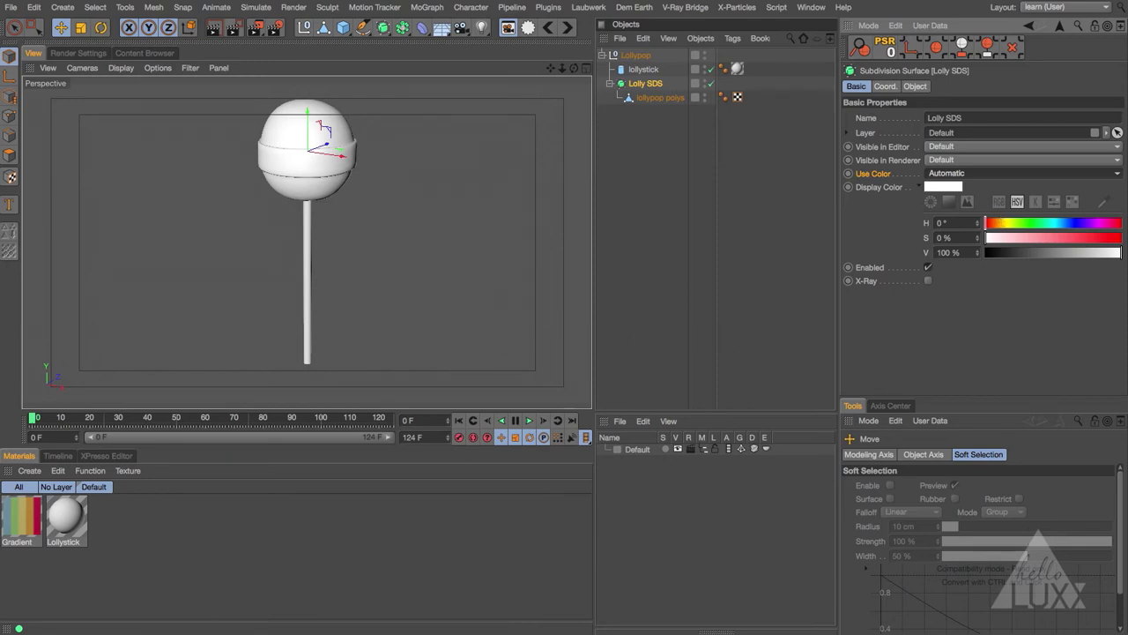
Create a new material named lolly and apply it to the Lolly SDS object.
double_click(141, 525)
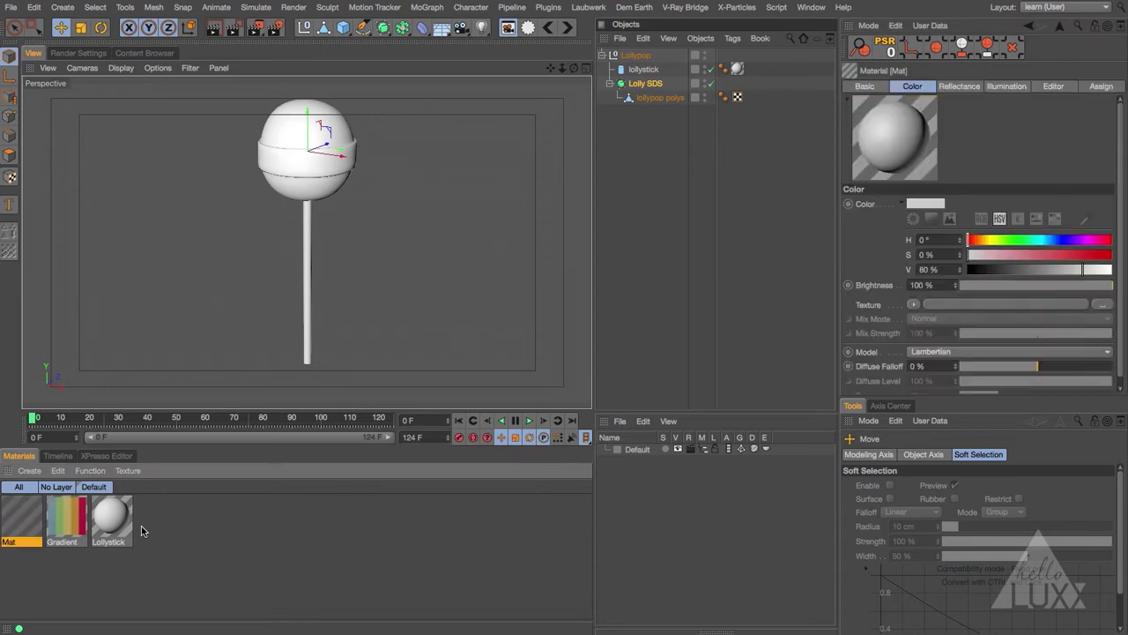
double_click(11, 542)
key("BackSpace")
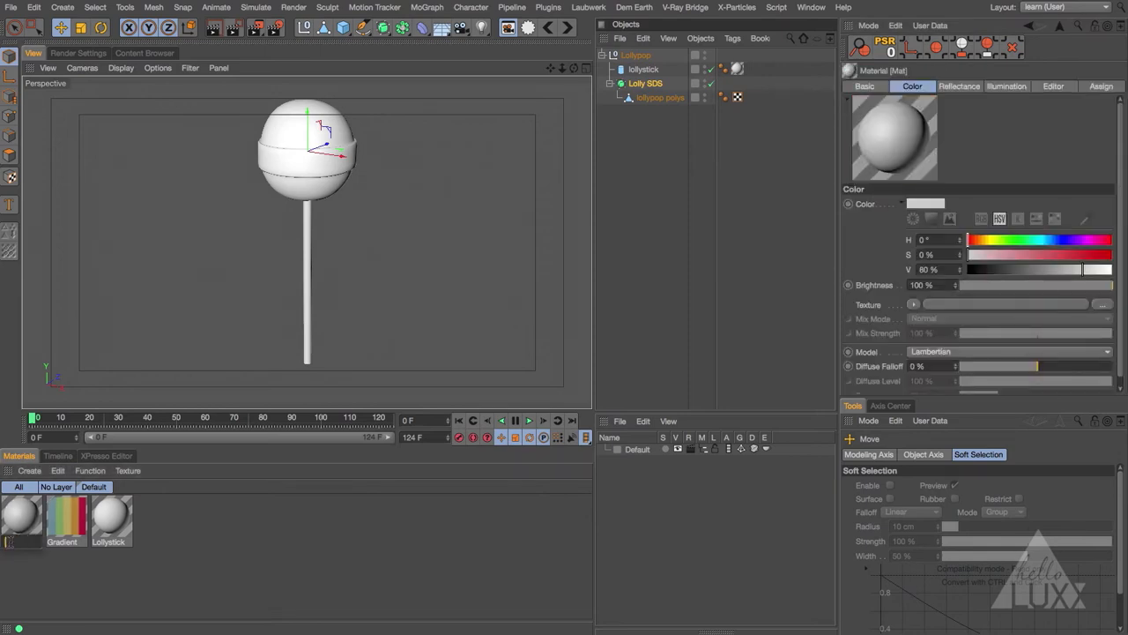
type("lolly")
key("Return")
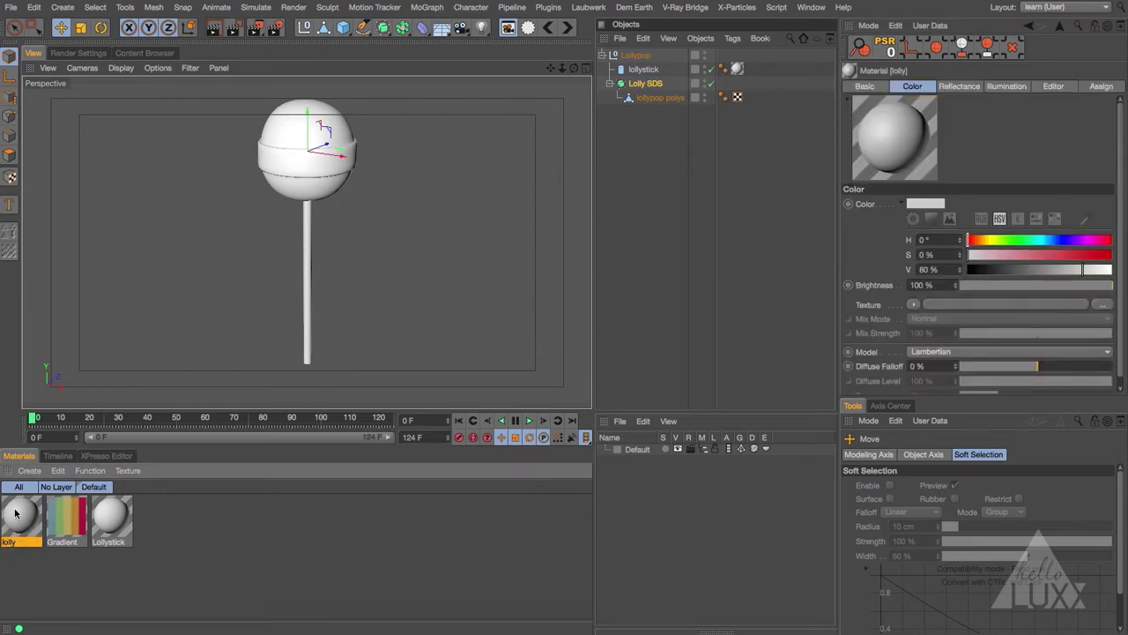
left_click_drag(17, 518, 657, 87)
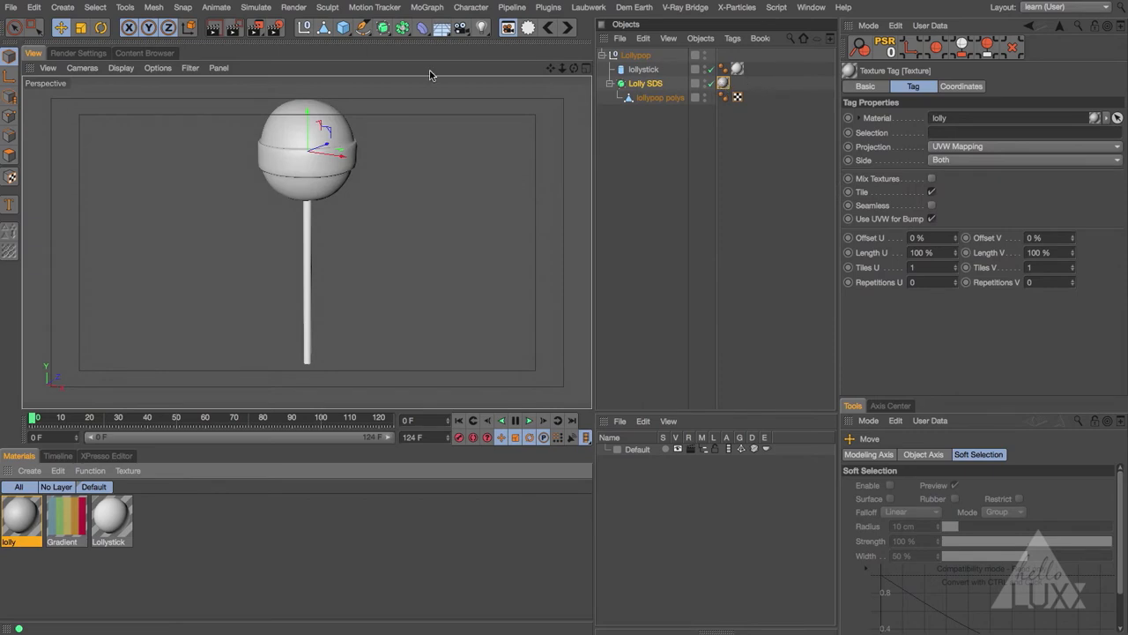
Try Use Color set to On for Lolly SDS with different display colors, and set it back to Automatic.
left_click(657, 86)
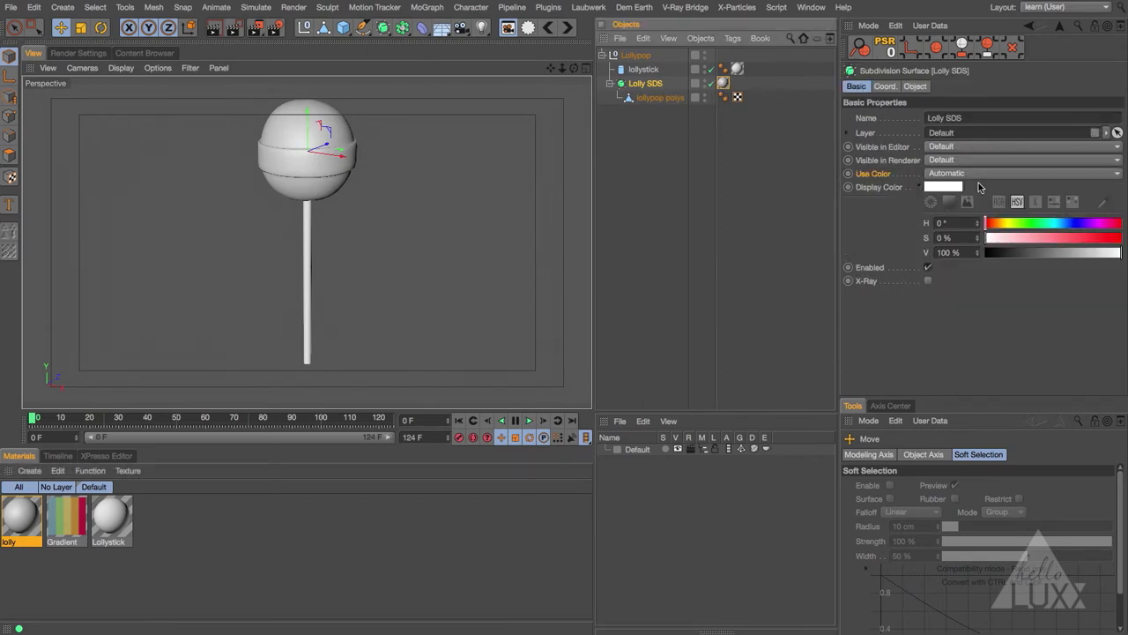
left_click(966, 174)
left_click(957, 216)
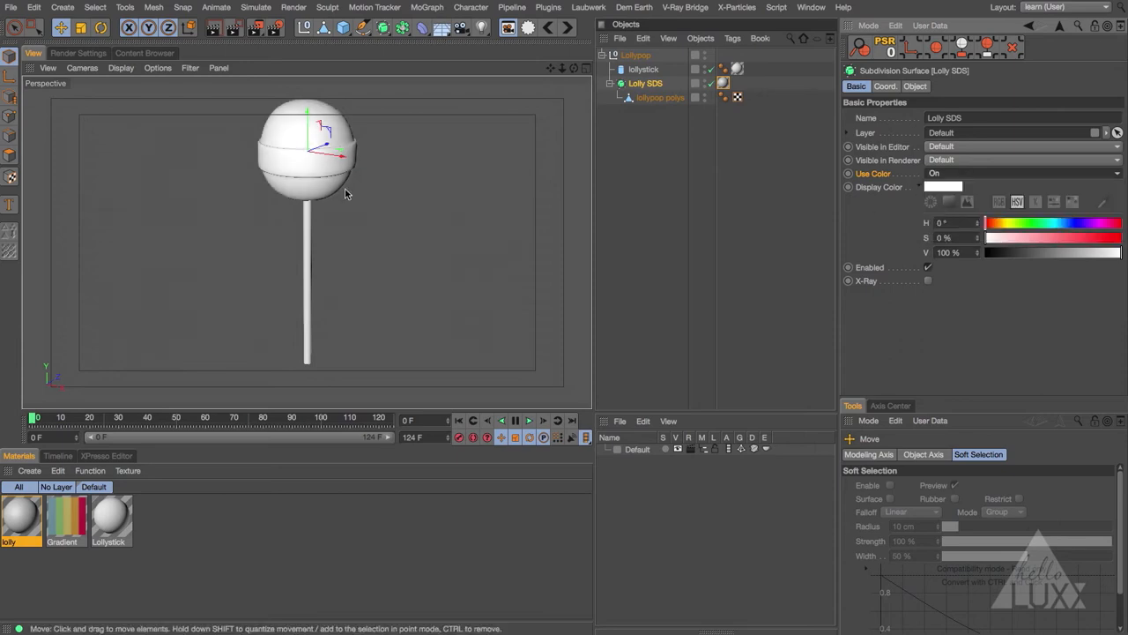
left_click_drag(1059, 236, 985, 224)
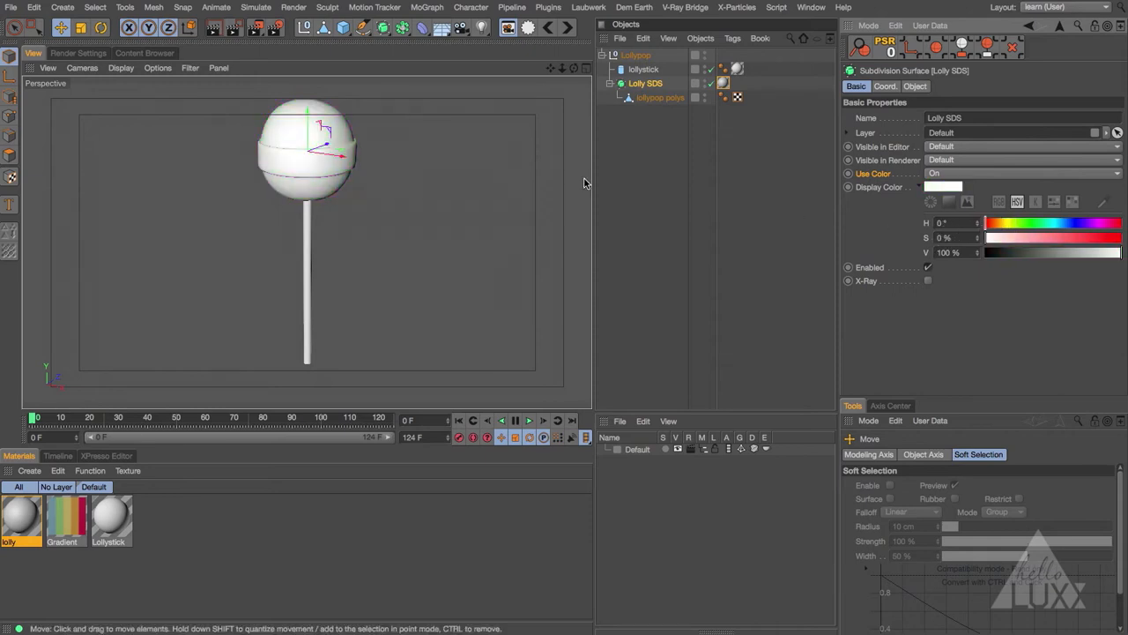
left_click(980, 173)
left_click(980, 202)
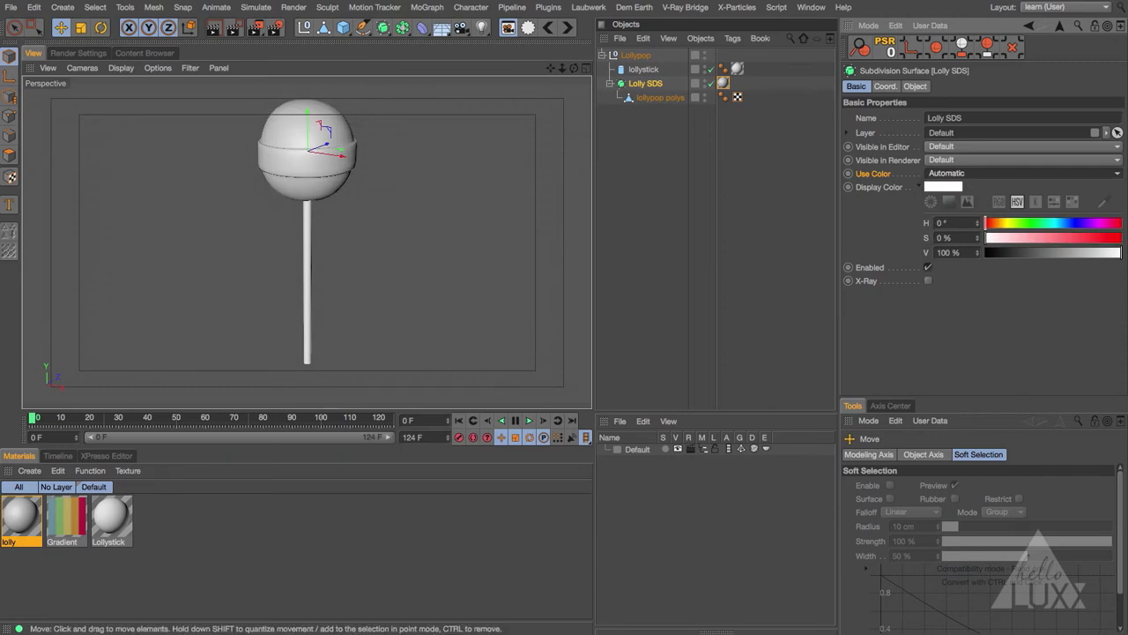
Load the MoGraph Color Shader as the texture of the lolly material's Color channel.
left_click(25, 517)
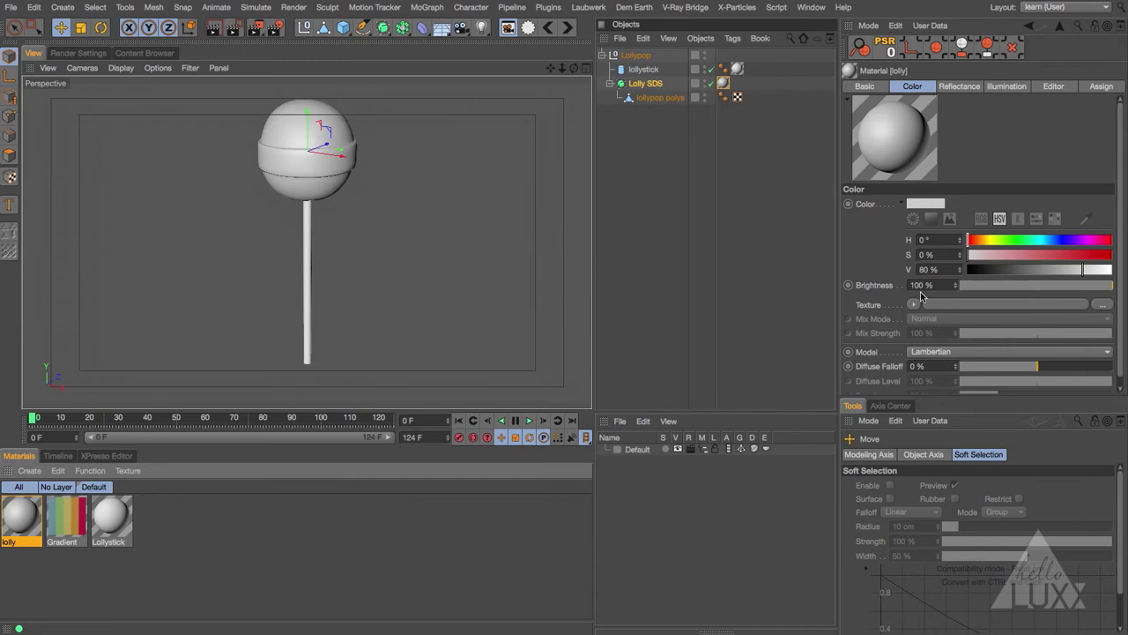
left_click(915, 306)
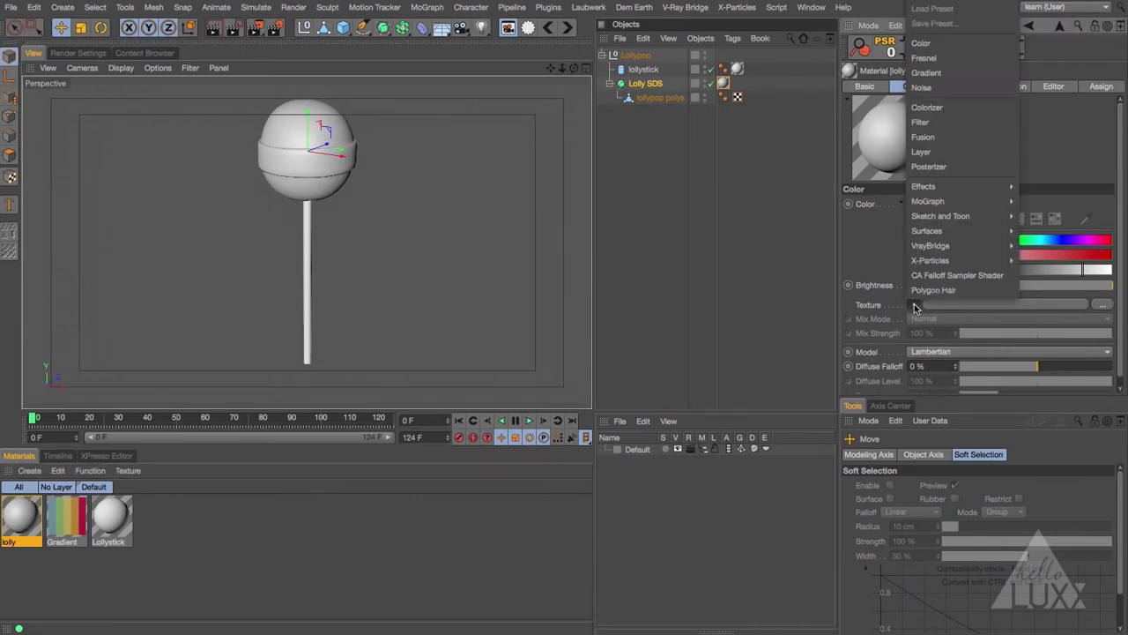
mouse_move(973, 205)
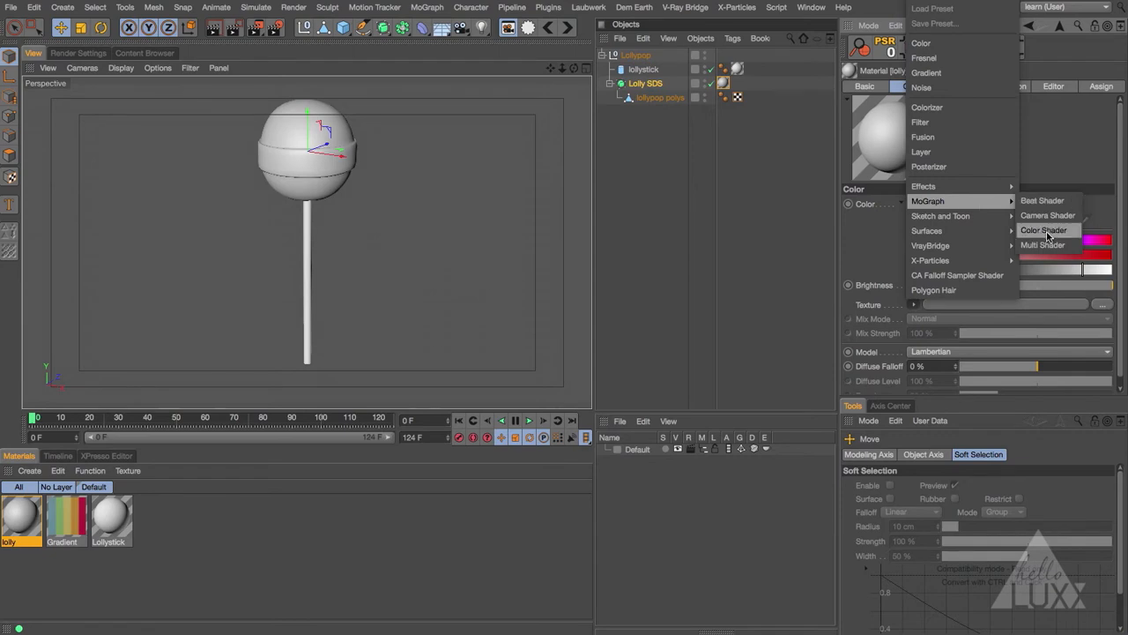
left_click(1043, 230)
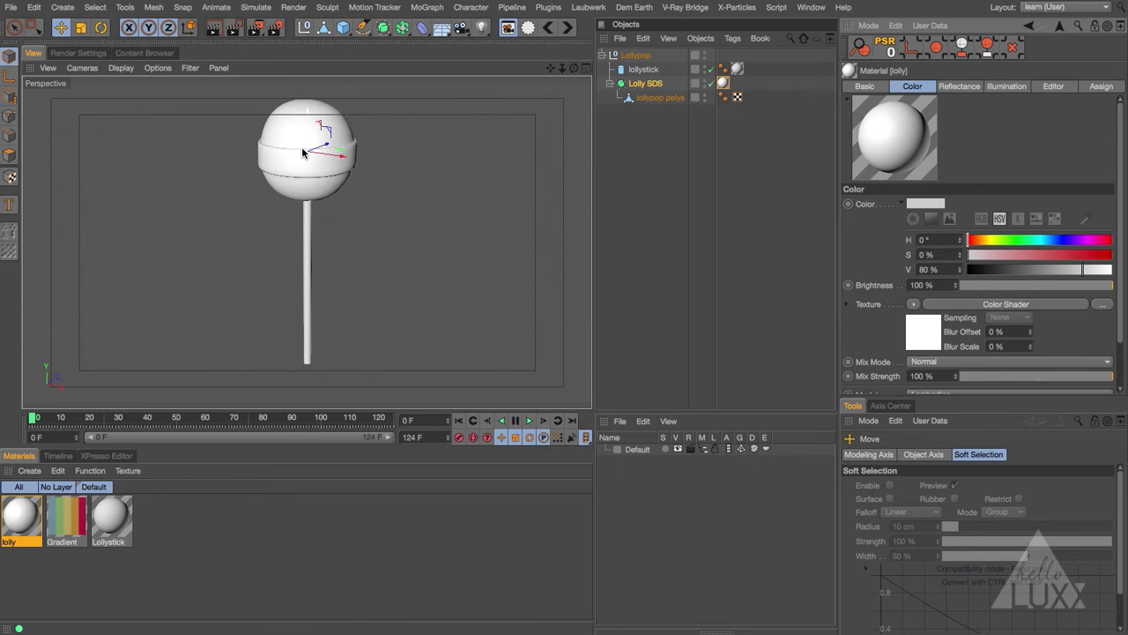
Set the Lolly SDS display color to blue with hue 235°, saturation 81% and value 100%.
left_click(659, 84)
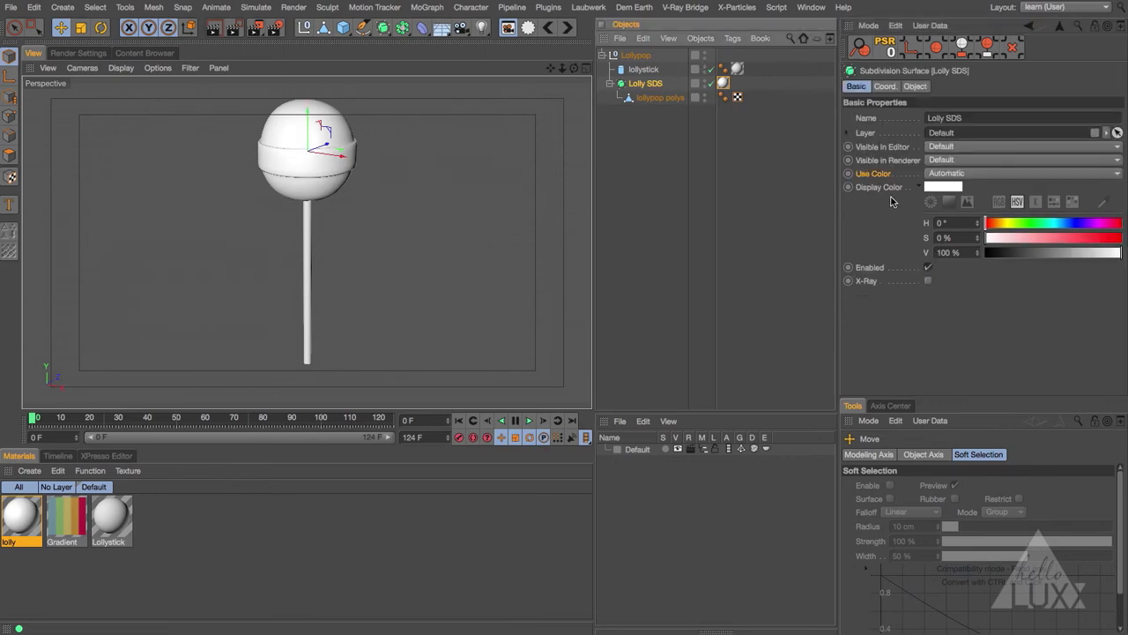
left_click(1018, 239)
left_click_drag(1018, 239, 1096, 243)
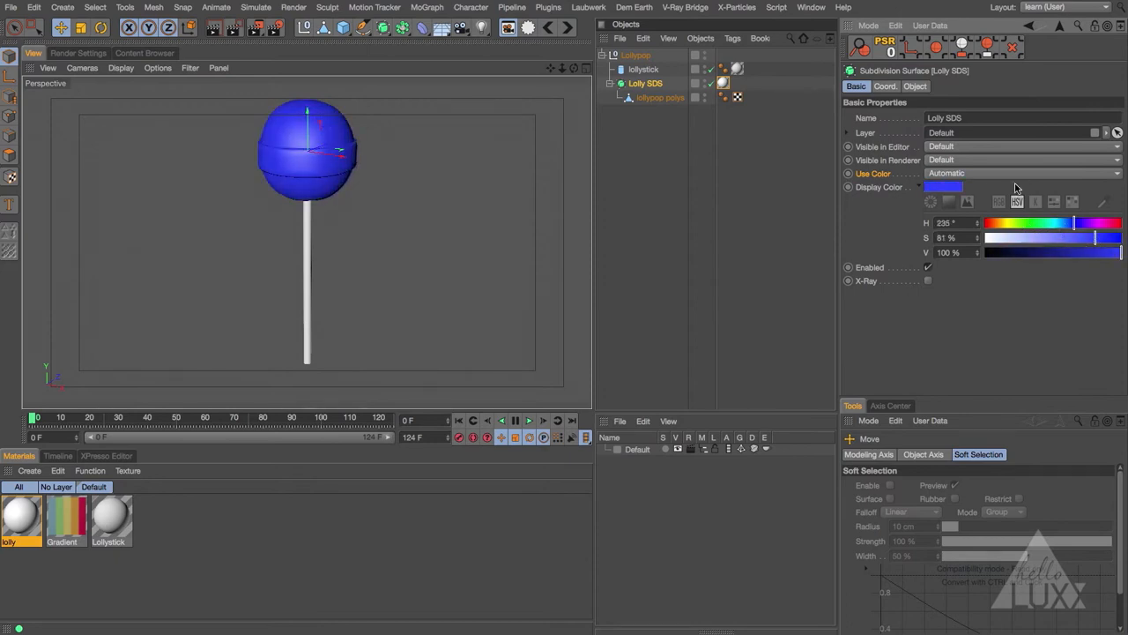
Enable the Transparency channel of the lolly material.
left_click(26, 516)
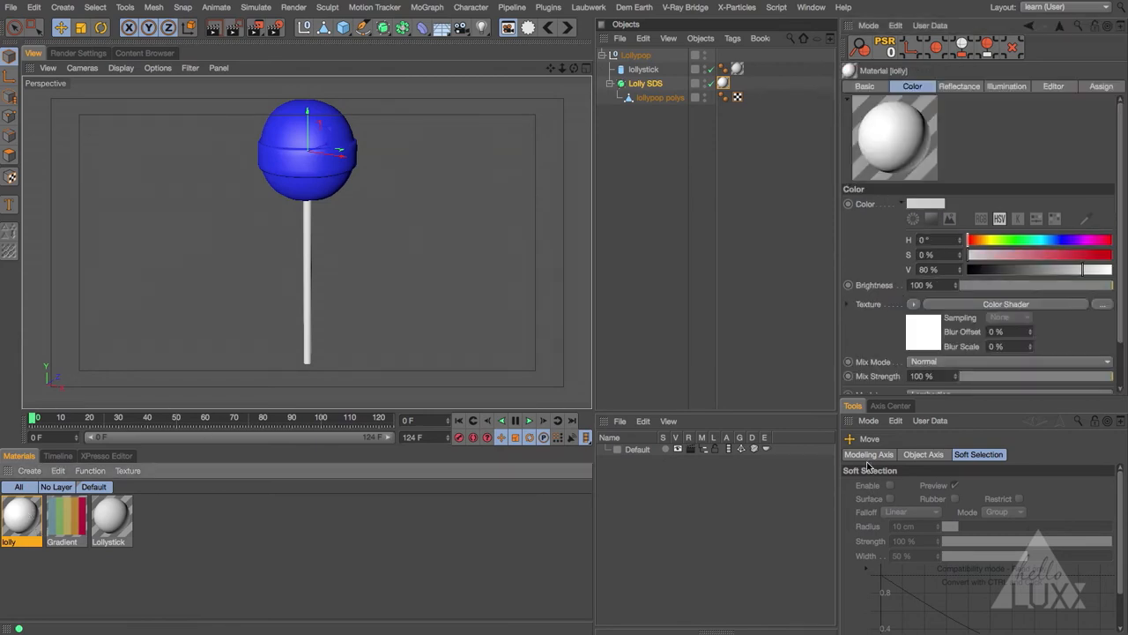
left_click(864, 86)
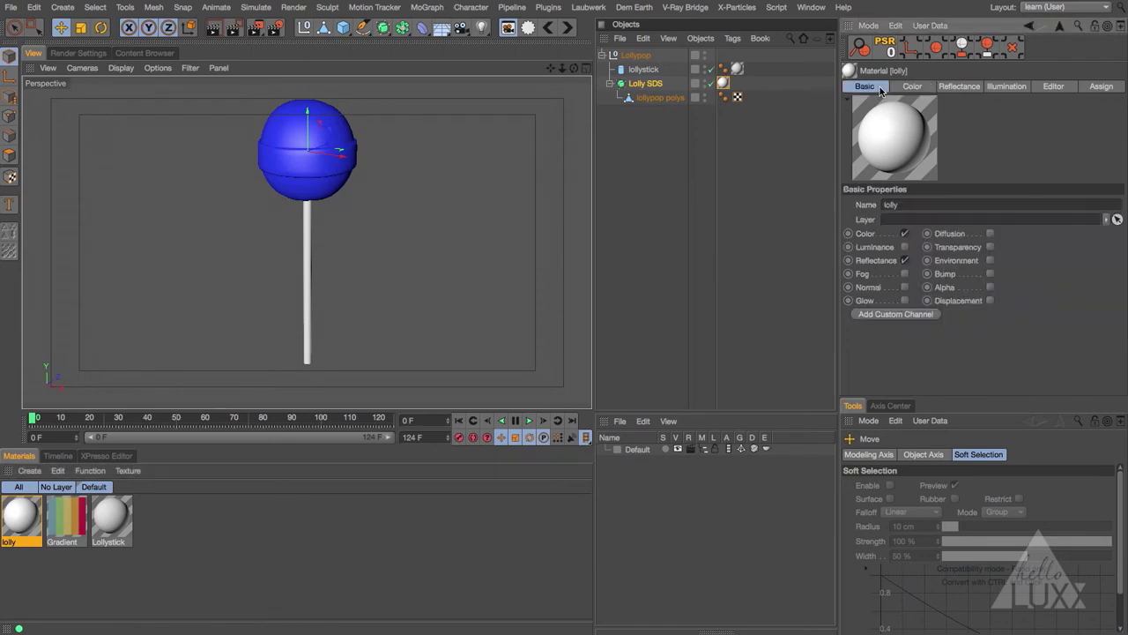
left_click(990, 248)
Load the MoGraph Color Shader as the texture of the lolly material's Transparency channel.
left_click(973, 86)
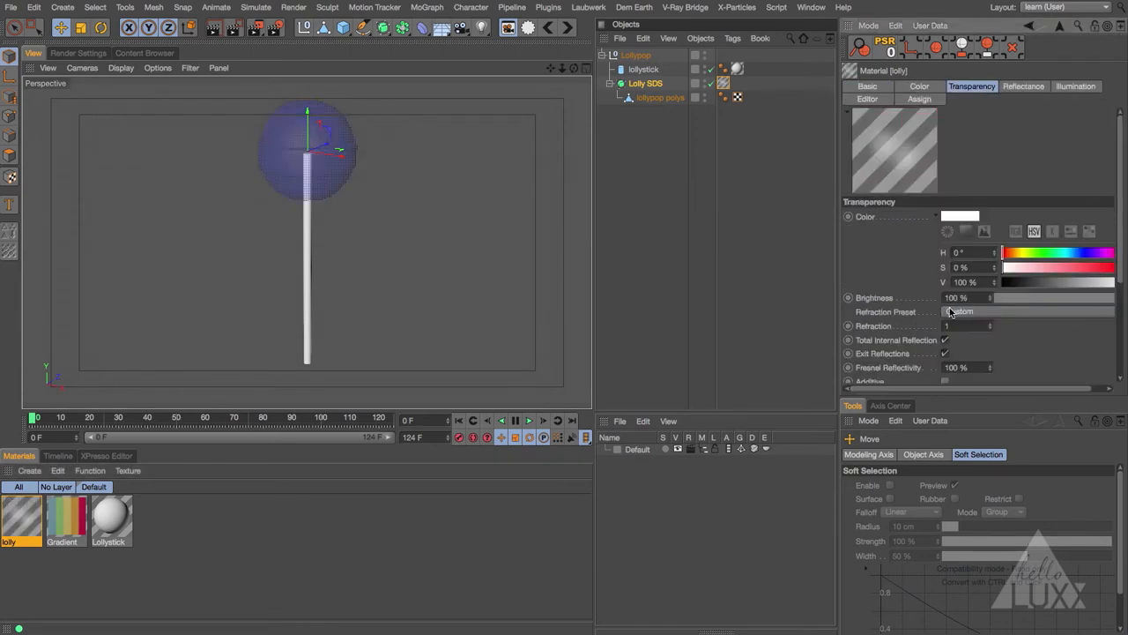
scroll(1121, 271, "down", 3)
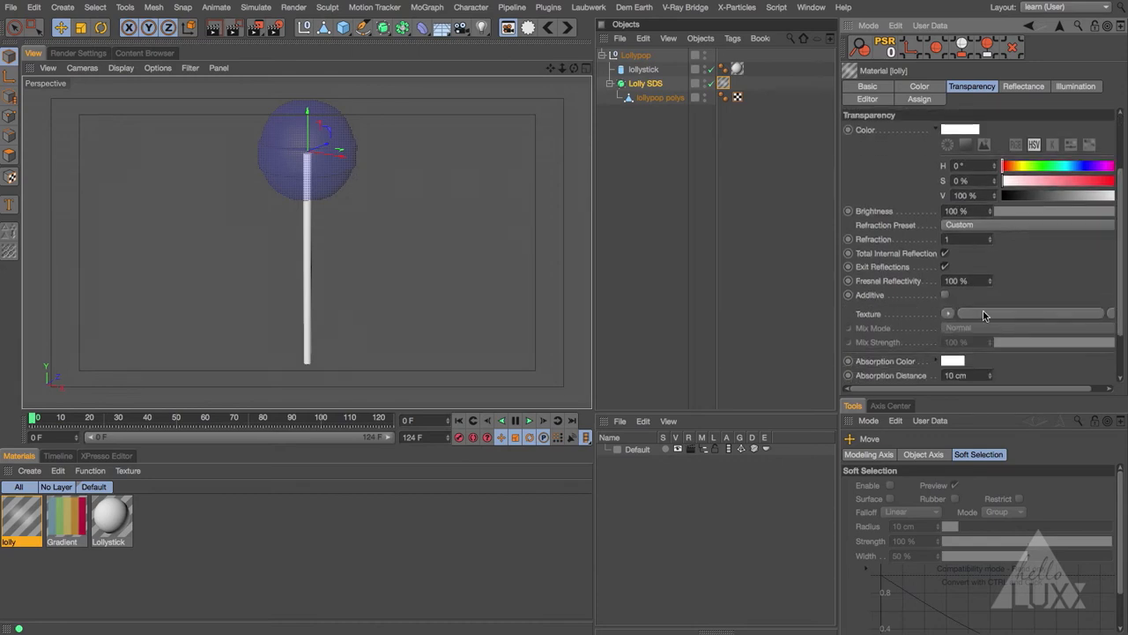
left_click(949, 316)
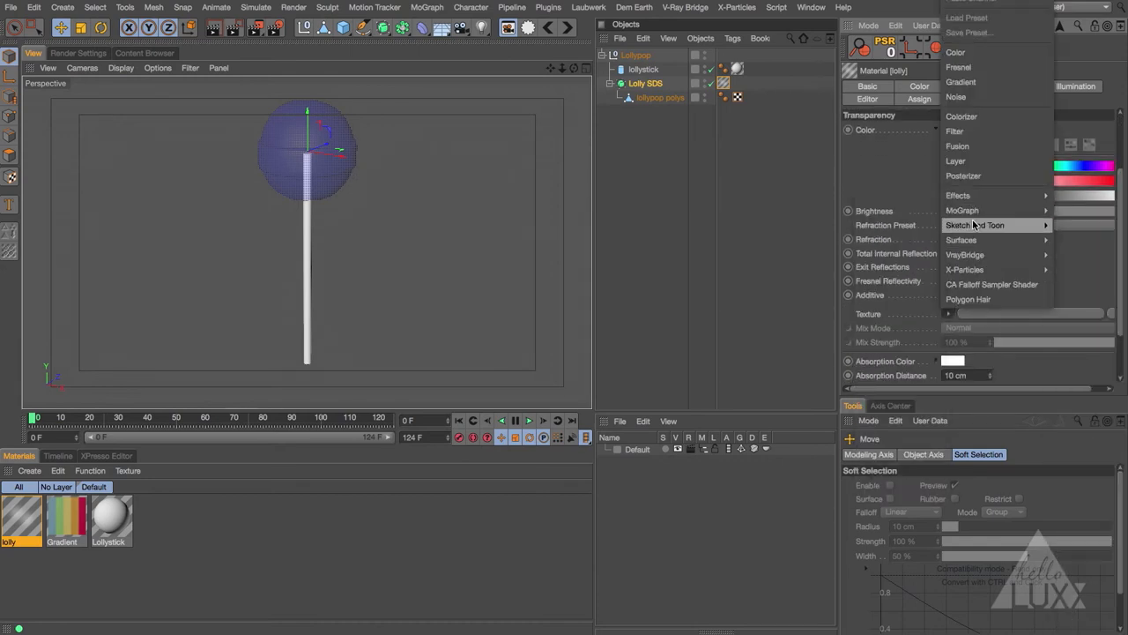
mouse_move(975, 216)
left_click(1080, 238)
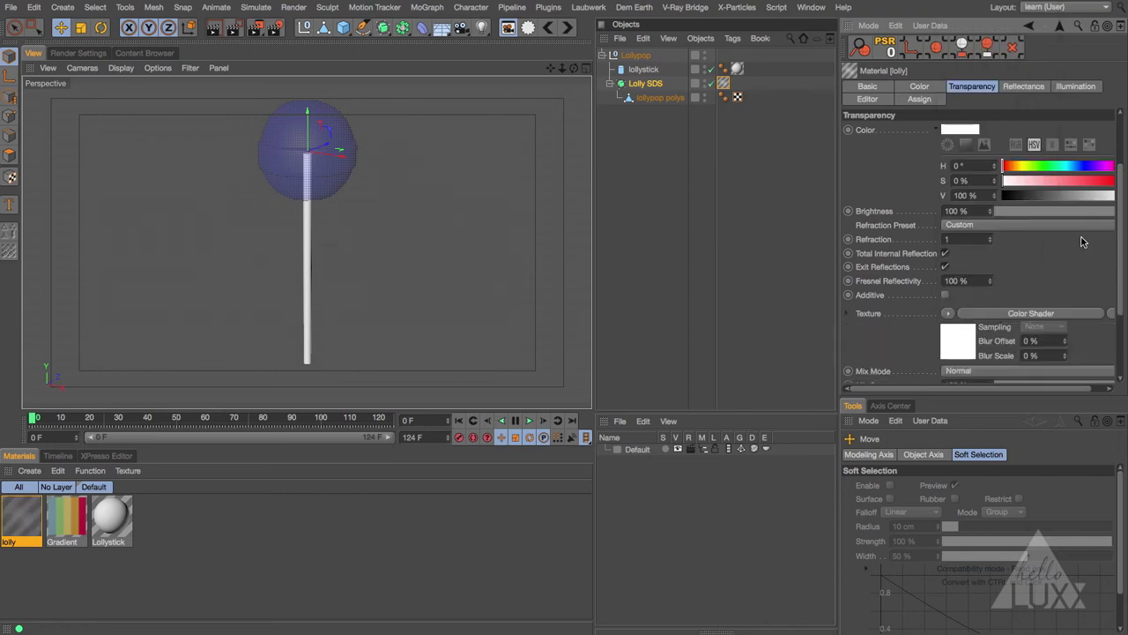
Render the perspective view and set the Lolly SDS display color's saturation to 68%.
key("ctrl+r")
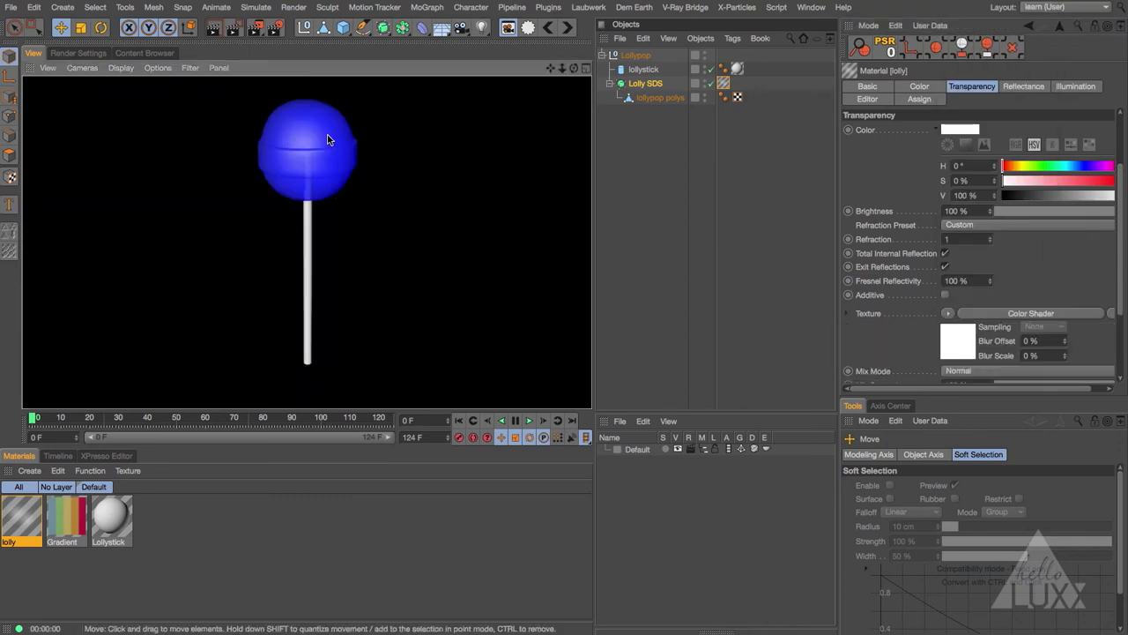
left_click(643, 83)
mouse_move(1072, 234)
left_mouse_down()
mouse_move(1027, 236)
mouse_move(1072, 238)
left_mouse_up()
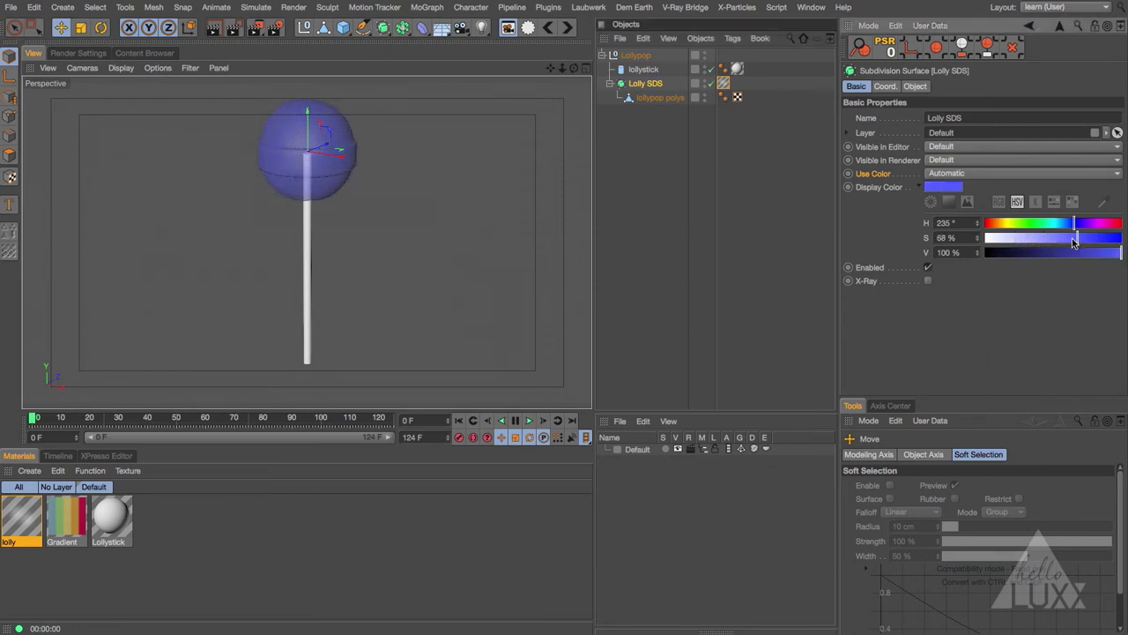
Examine the texture settings in the lolly material's Color and Transparency channels.
left_click(20, 518)
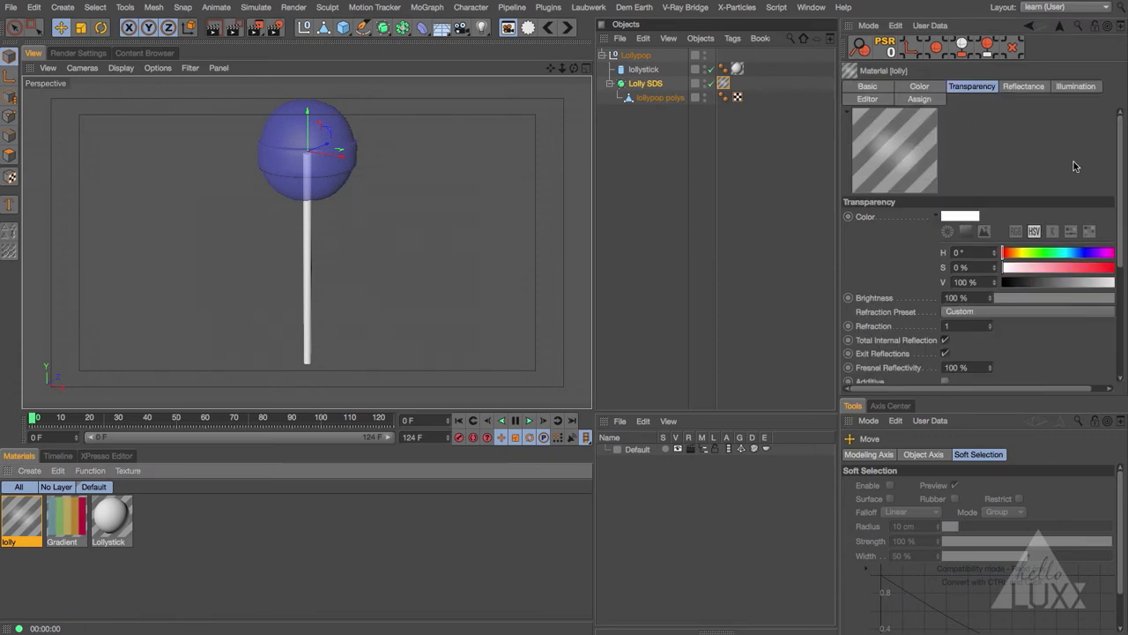
left_click(925, 87)
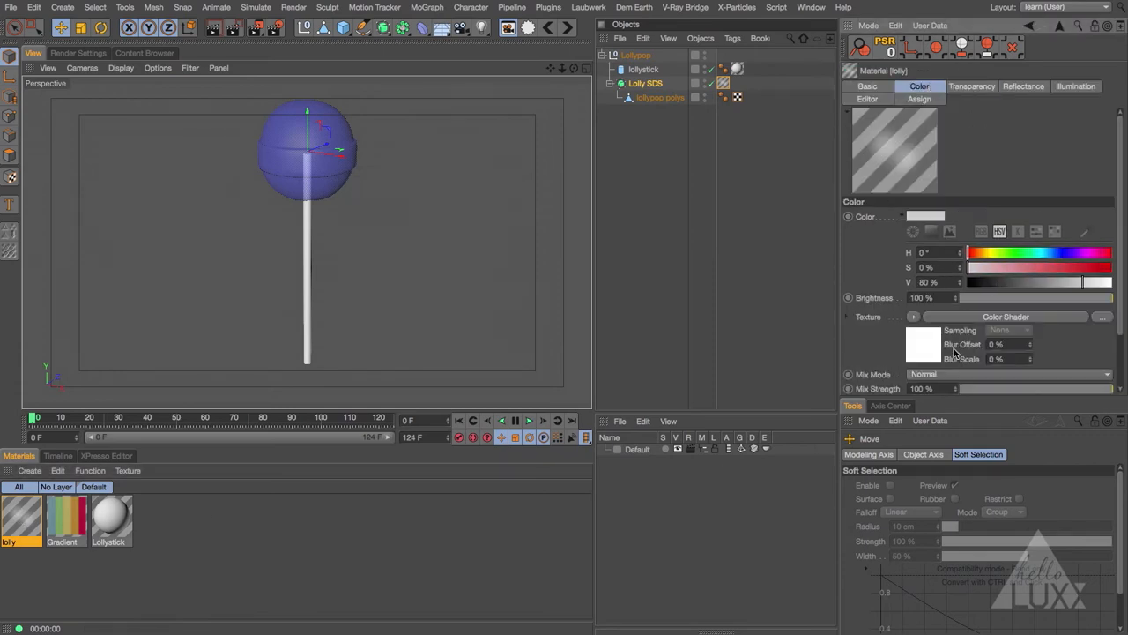
left_click(970, 86)
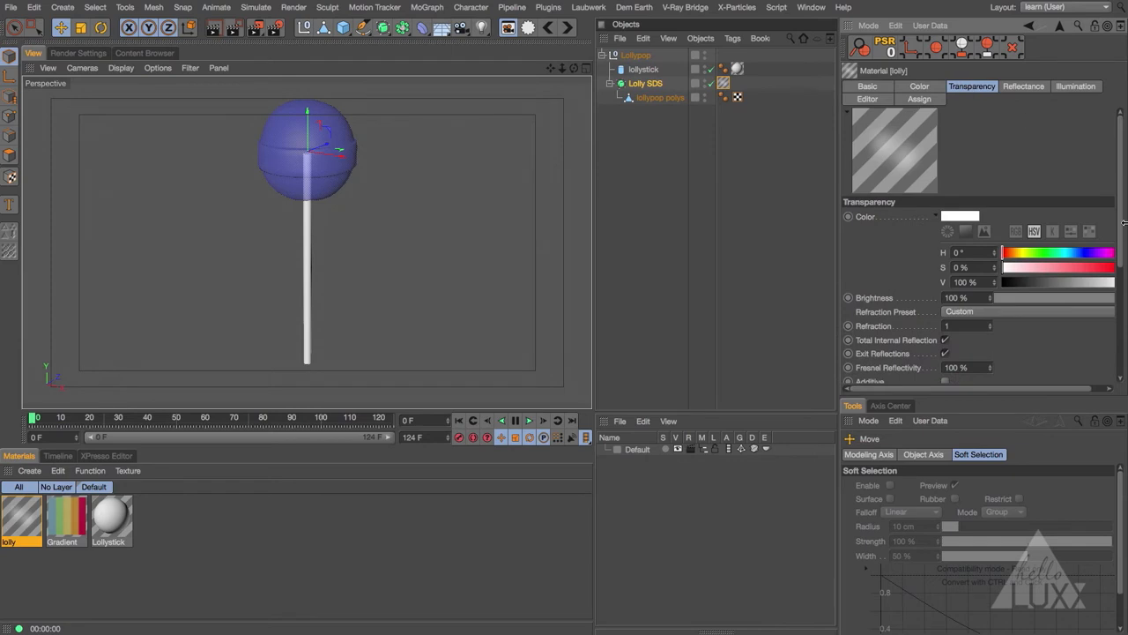
left_click_drag(1125, 224, 1124, 317)
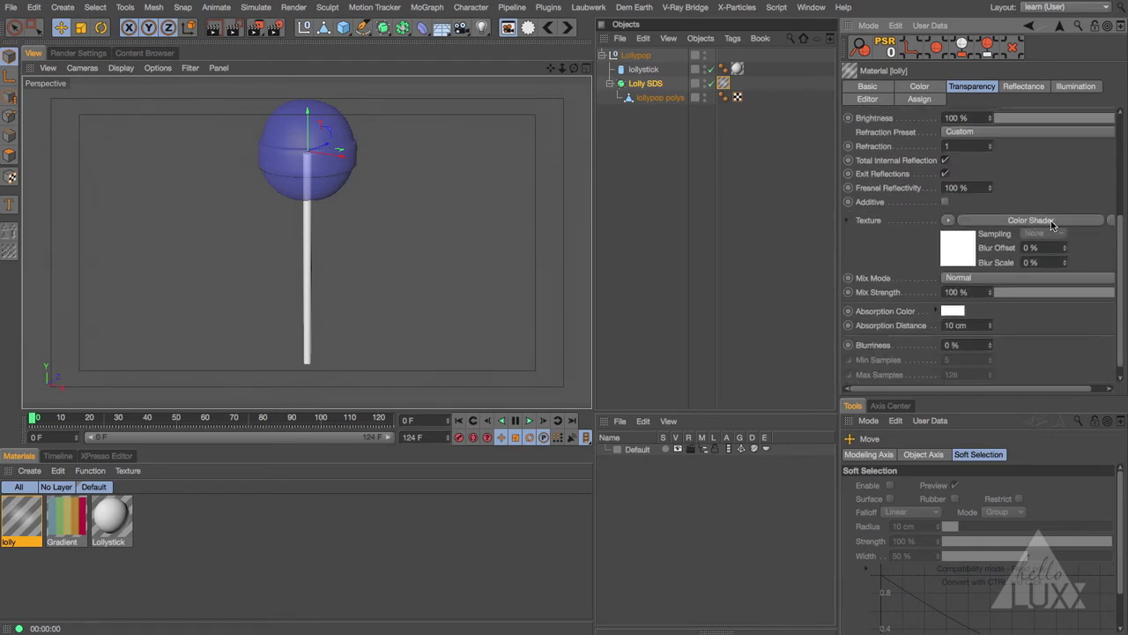
Set Use Color to Off for the Lolly SDS object.
left_click(648, 84)
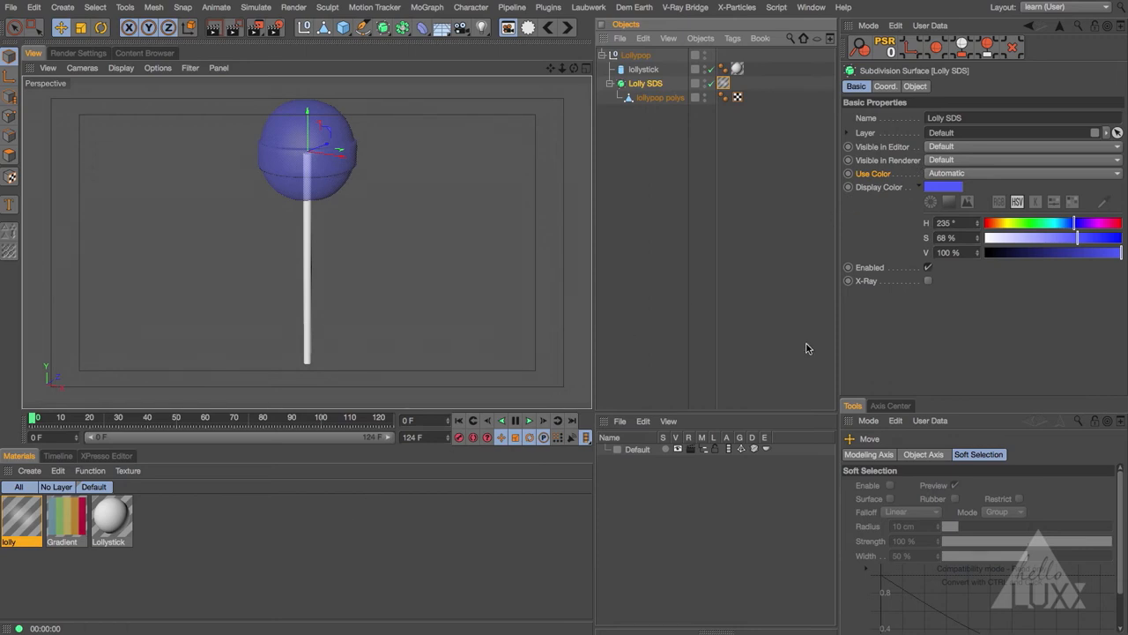
left_click(981, 173)
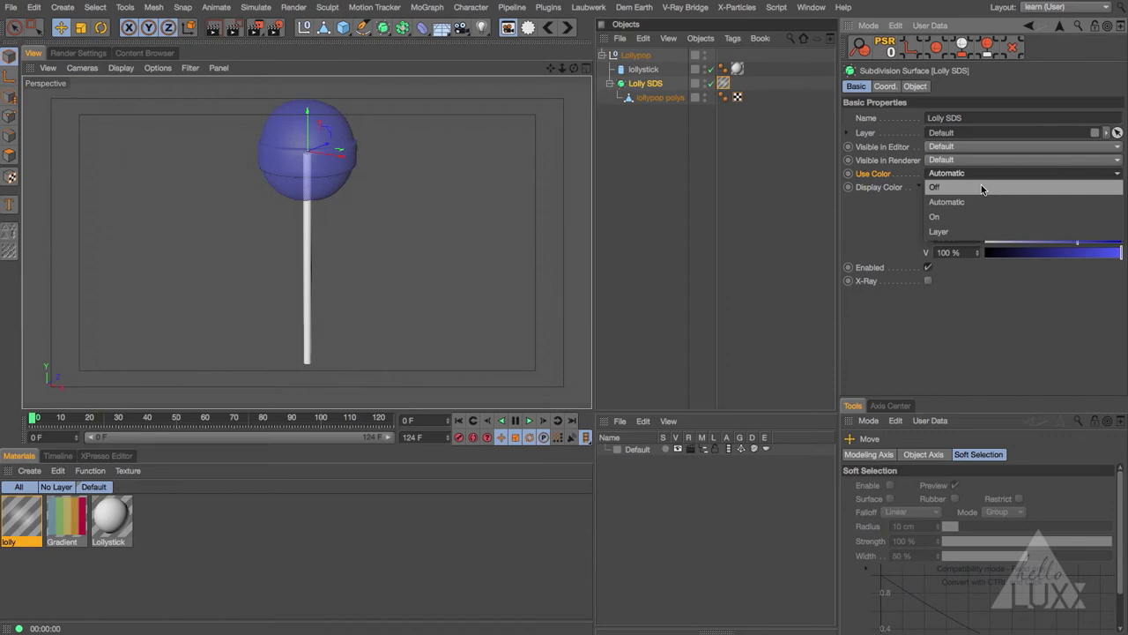
left_click(981, 188)
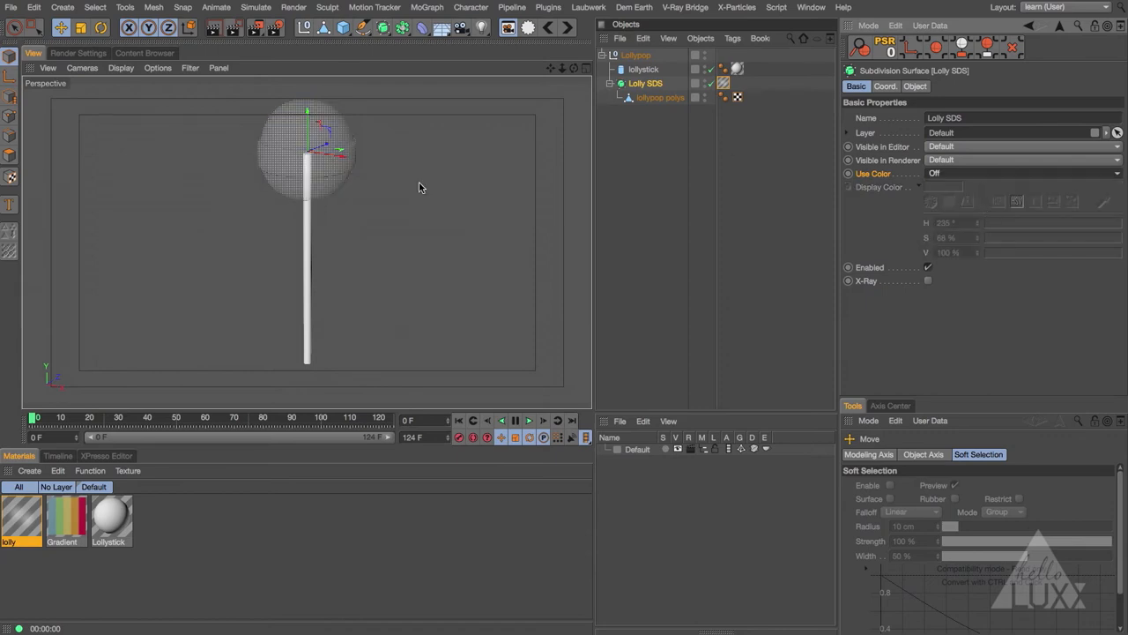
Clear the Color Shader from the lolly material's Transparency texture and disable the Transparency channel.
left_click(35, 519)
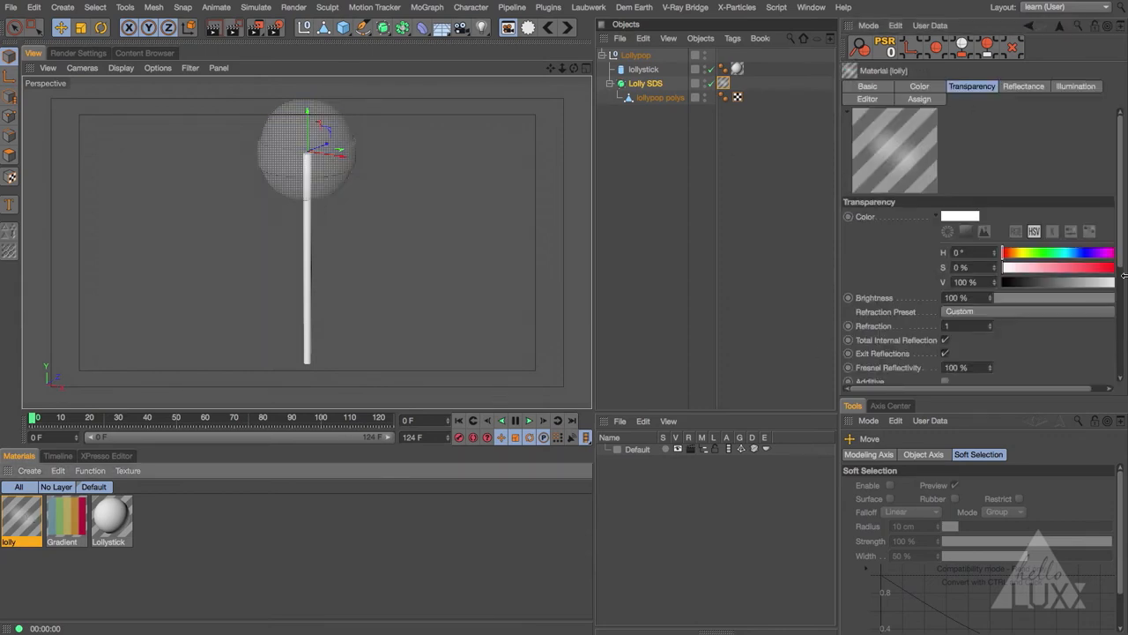
scroll(1116, 254, "down", 5)
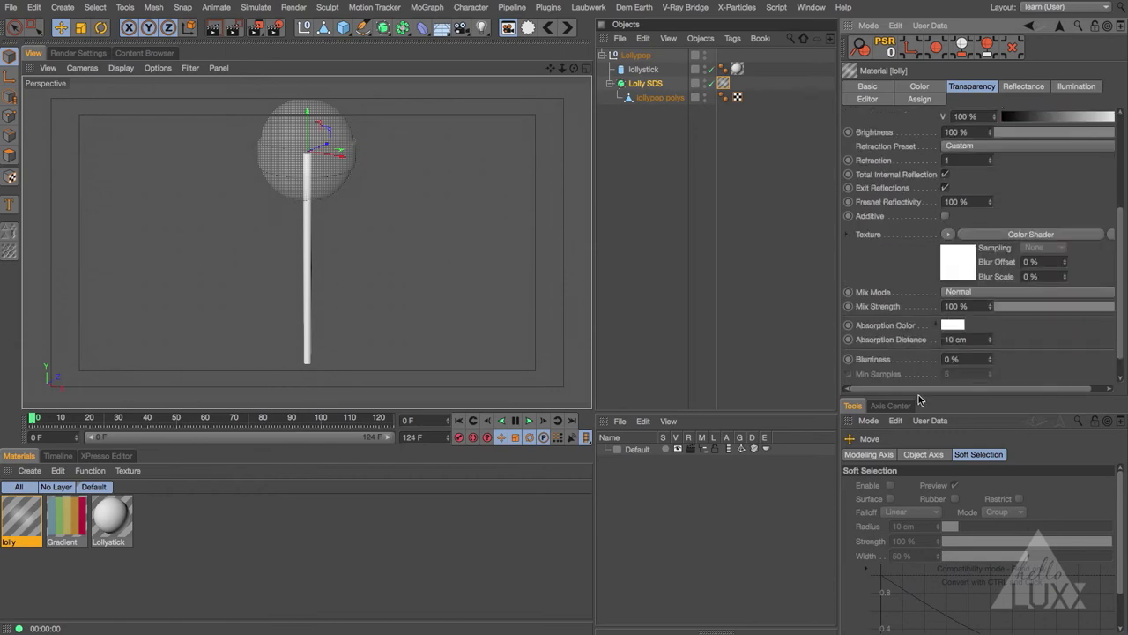
left_click_drag(920, 395, 920, 426)
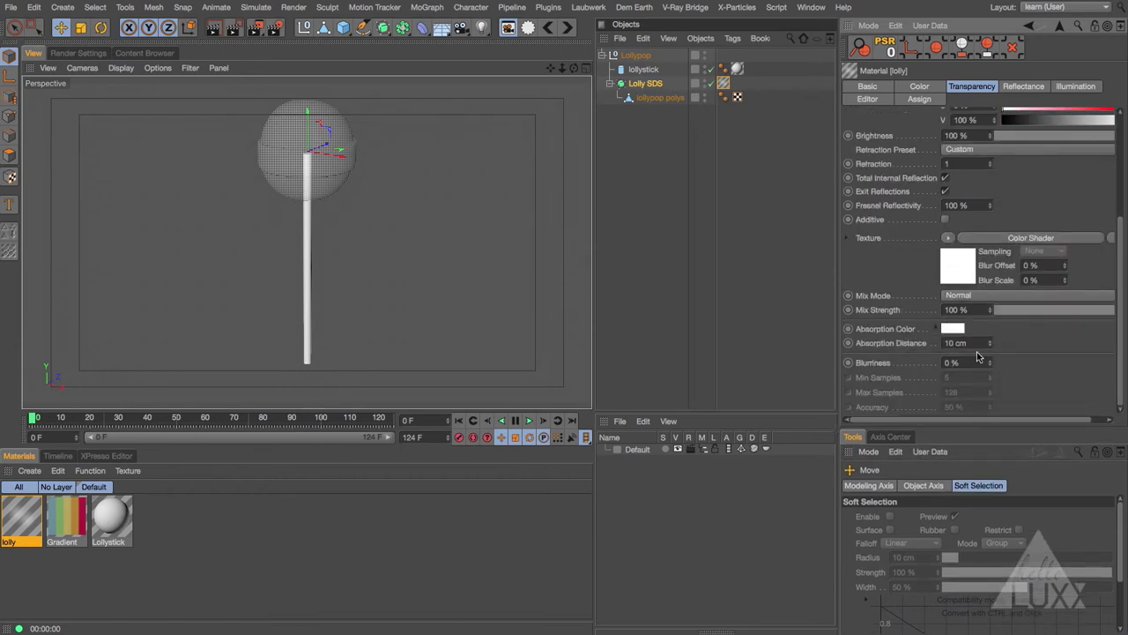
left_click(949, 239)
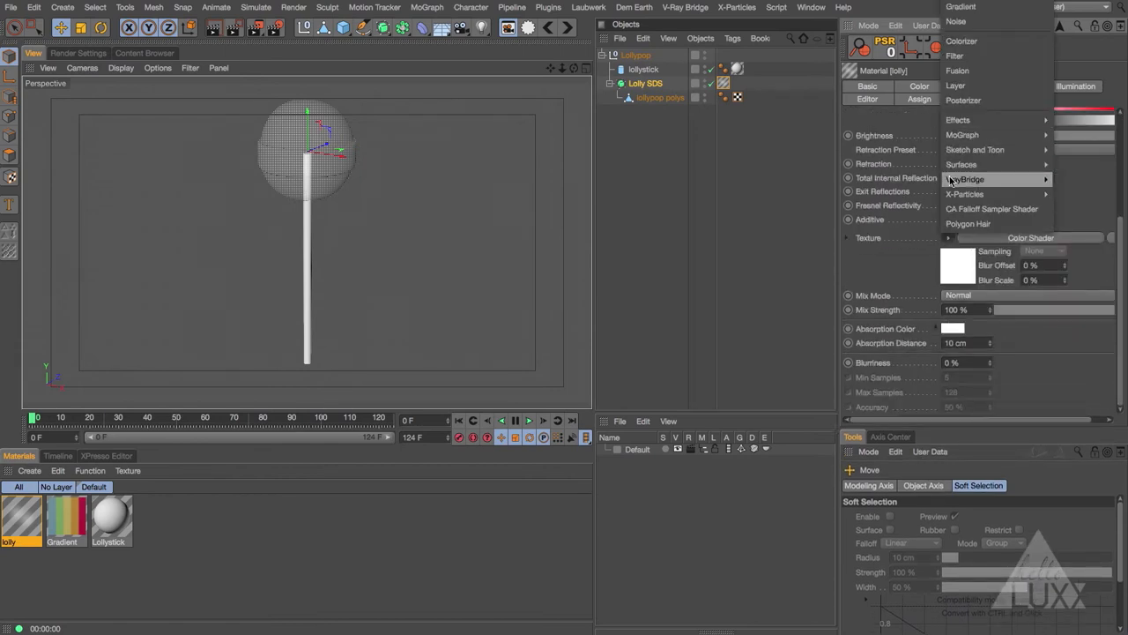
left_click(980, 46)
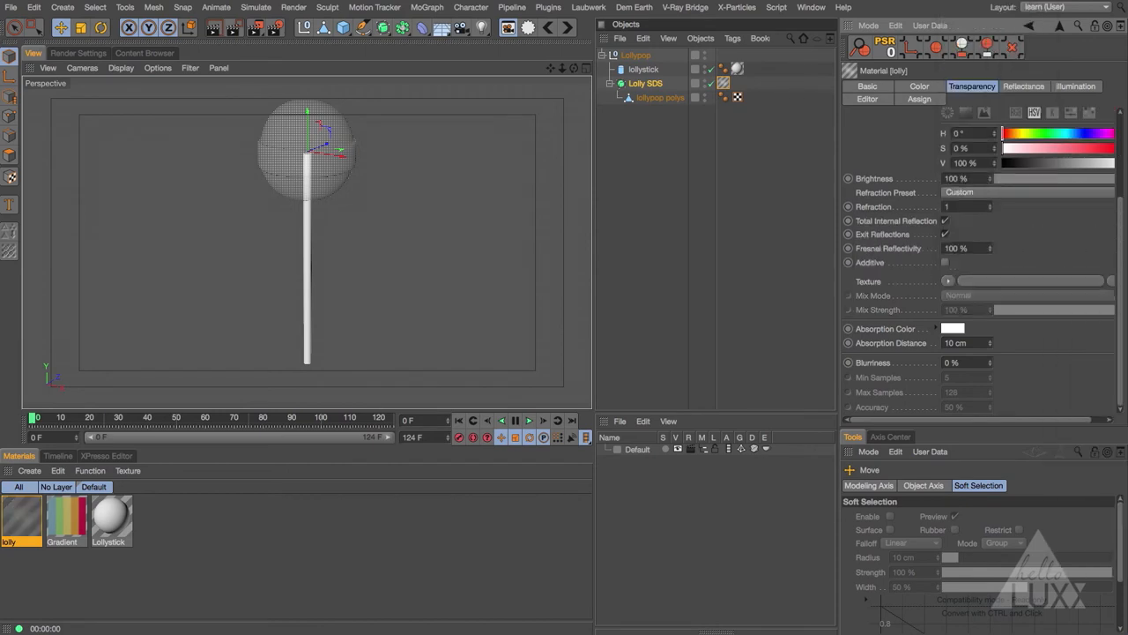
left_click(869, 88)
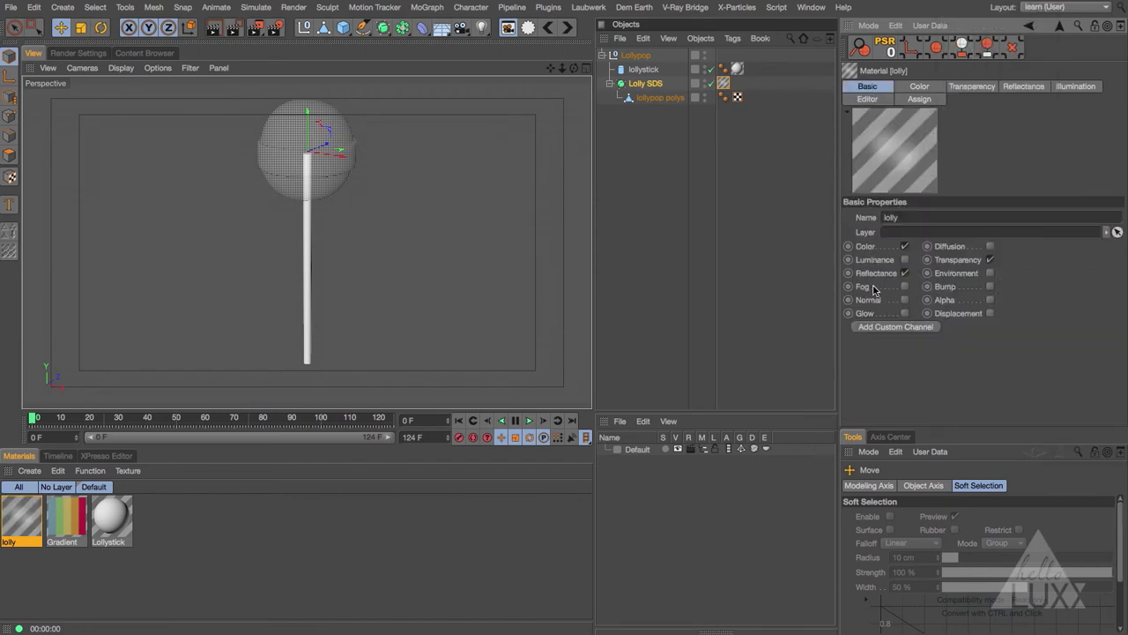
left_click(990, 260)
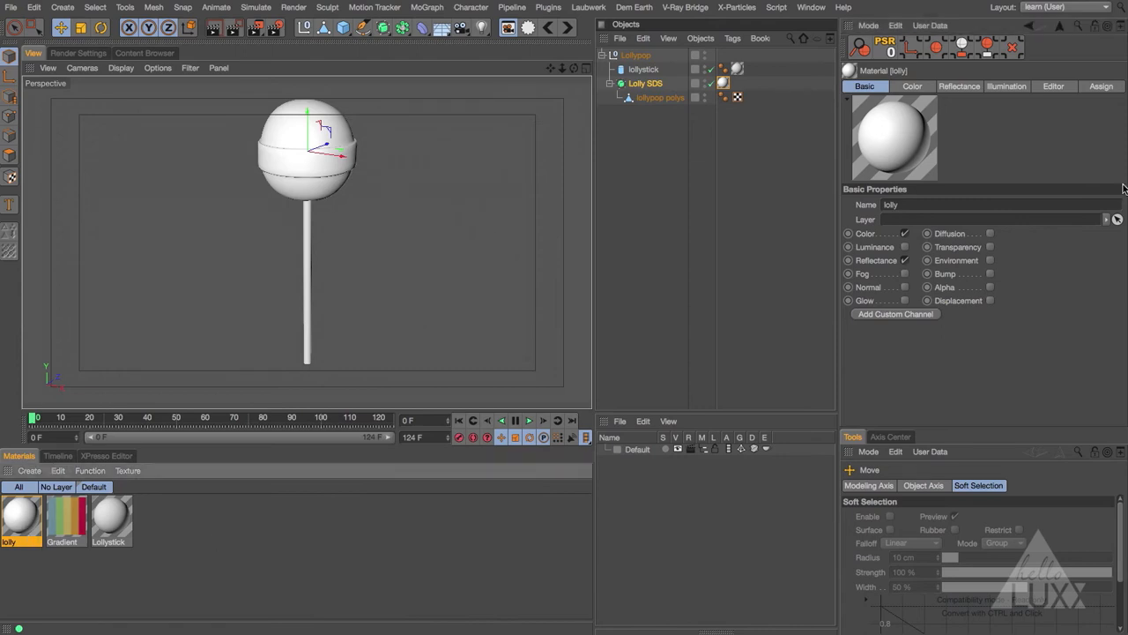
left_click(915, 87)
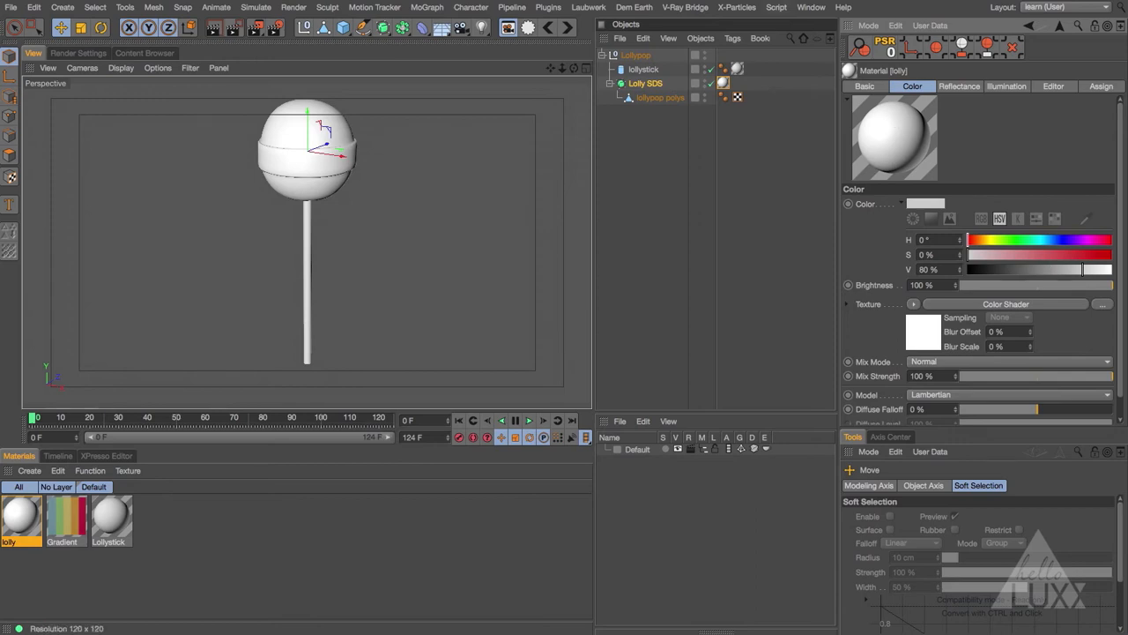
Duplicate the Lollypop group and place the copy beside the original lollipop.
left_click(633, 56)
left_click_drag(629, 57, 640, 170, "ctrl")
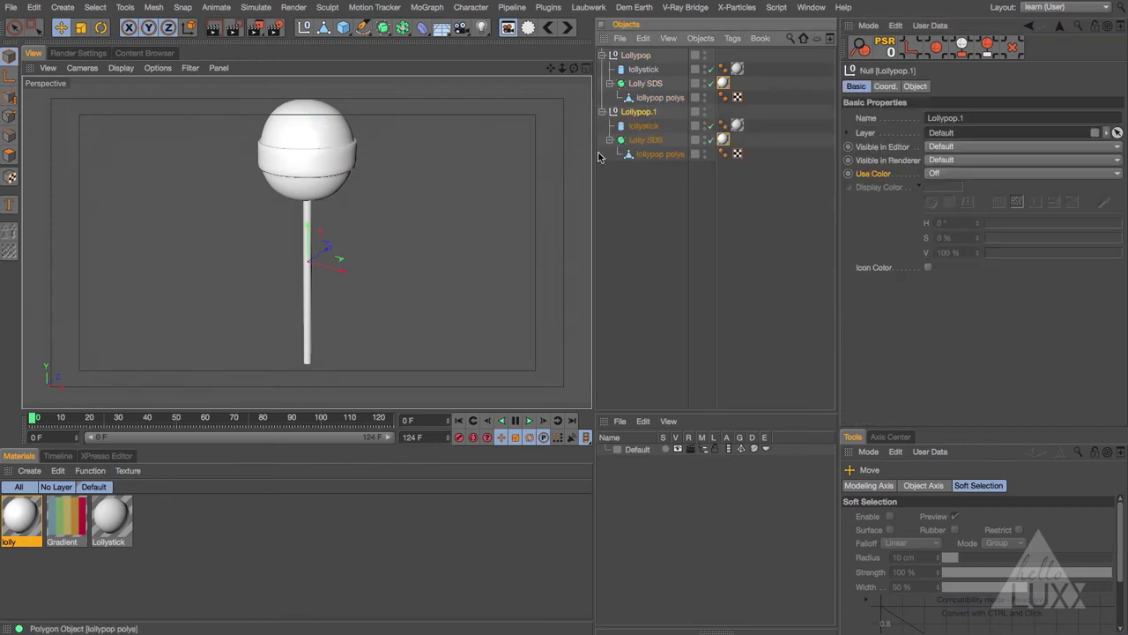
left_click_drag(342, 275, 467, 304)
Set Use Color to Automatic for the Lolly SDS objects of both lollipops together.
left_click(658, 141)
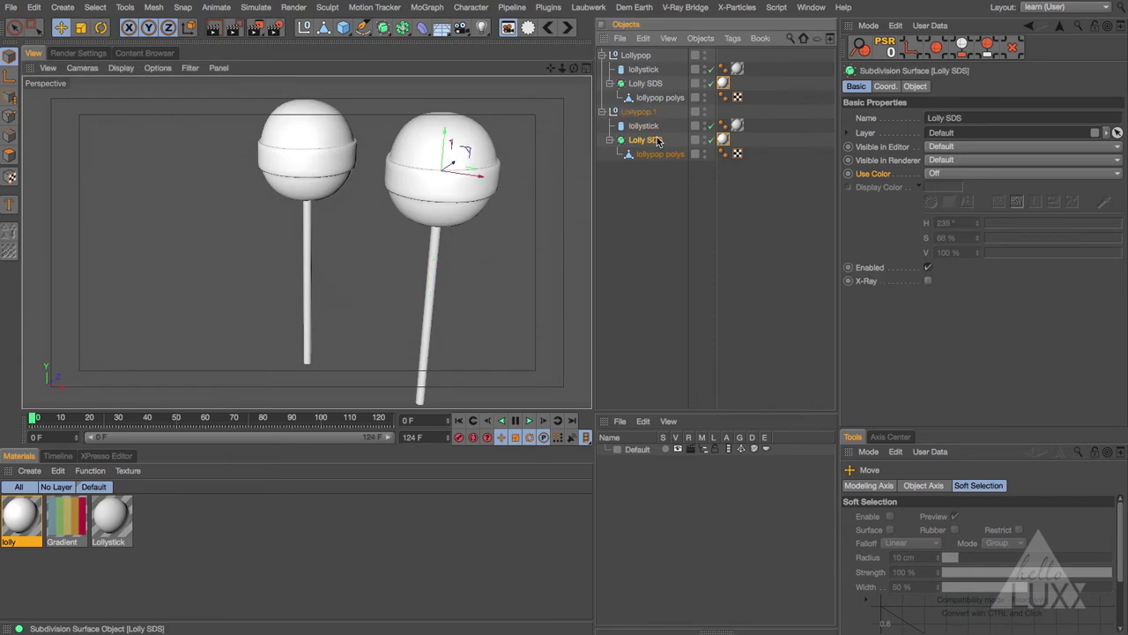
left_click(645, 83, "ctrl")
left_click(938, 173)
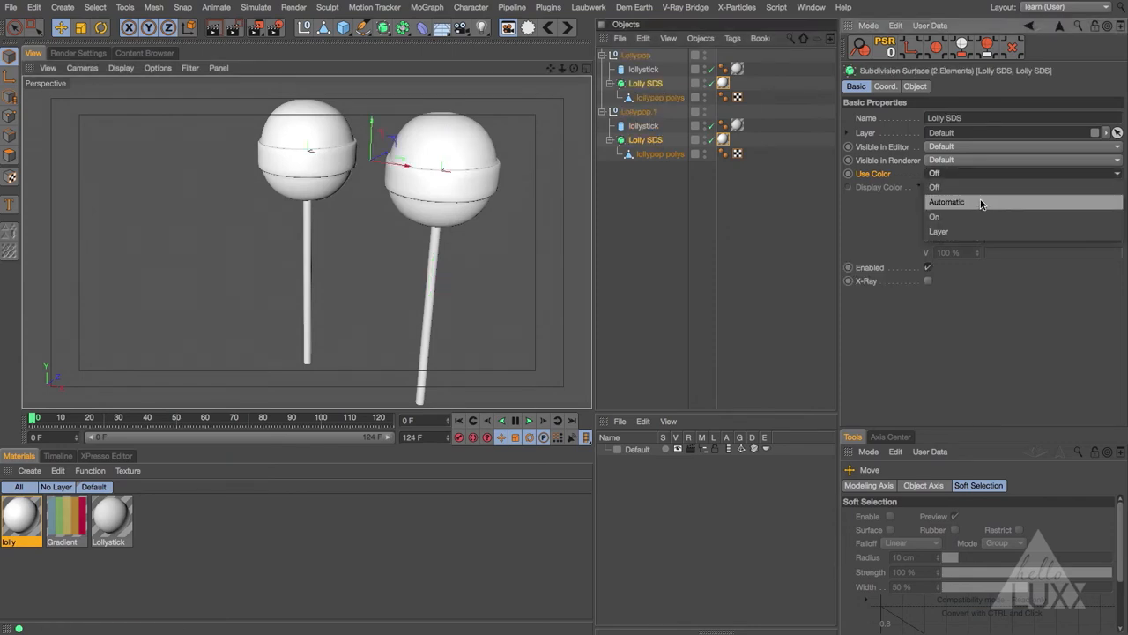
left_click(981, 199)
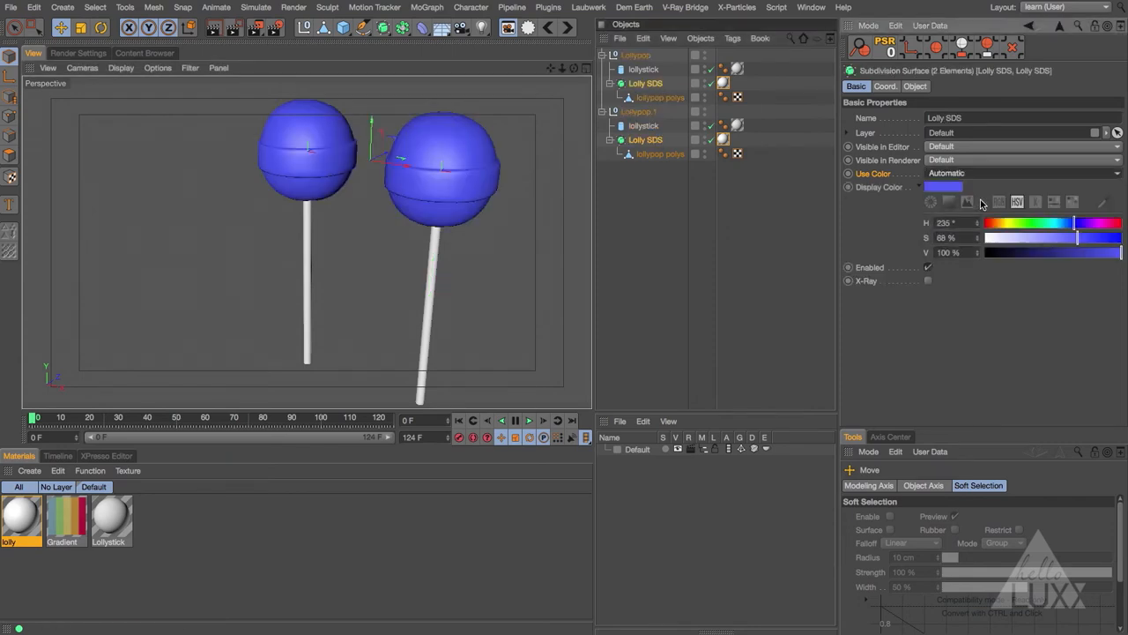
Set the duplicate Lolly SDS display color to pink with hue 341° and saturation 82%.
left_click(645, 139)
left_click_drag(1120, 231, 1114, 223)
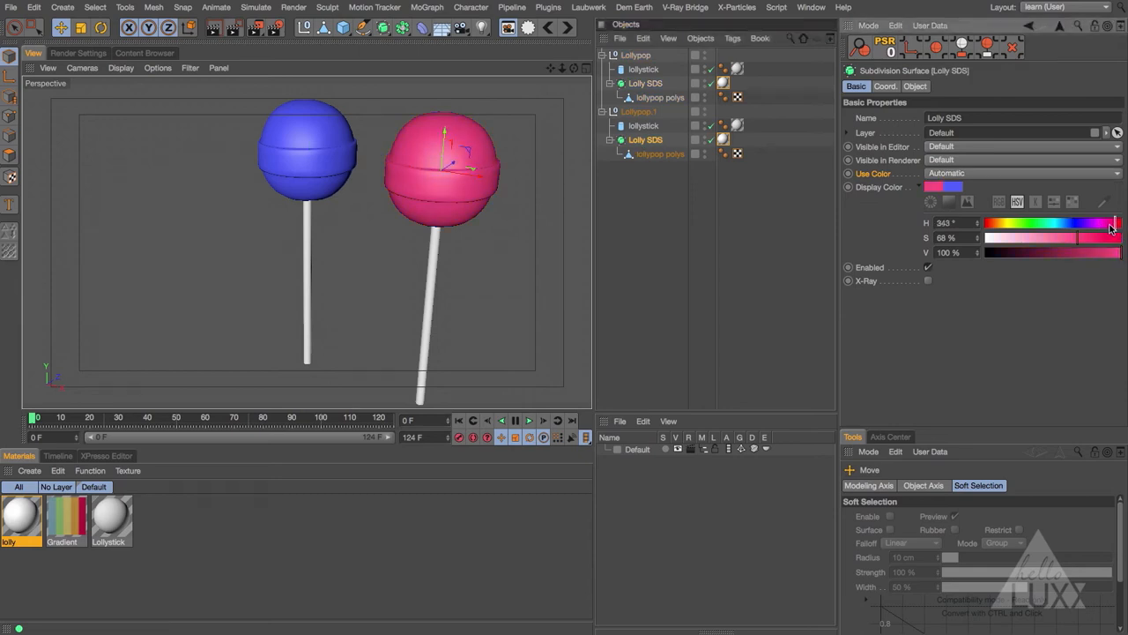
left_click(1098, 238)
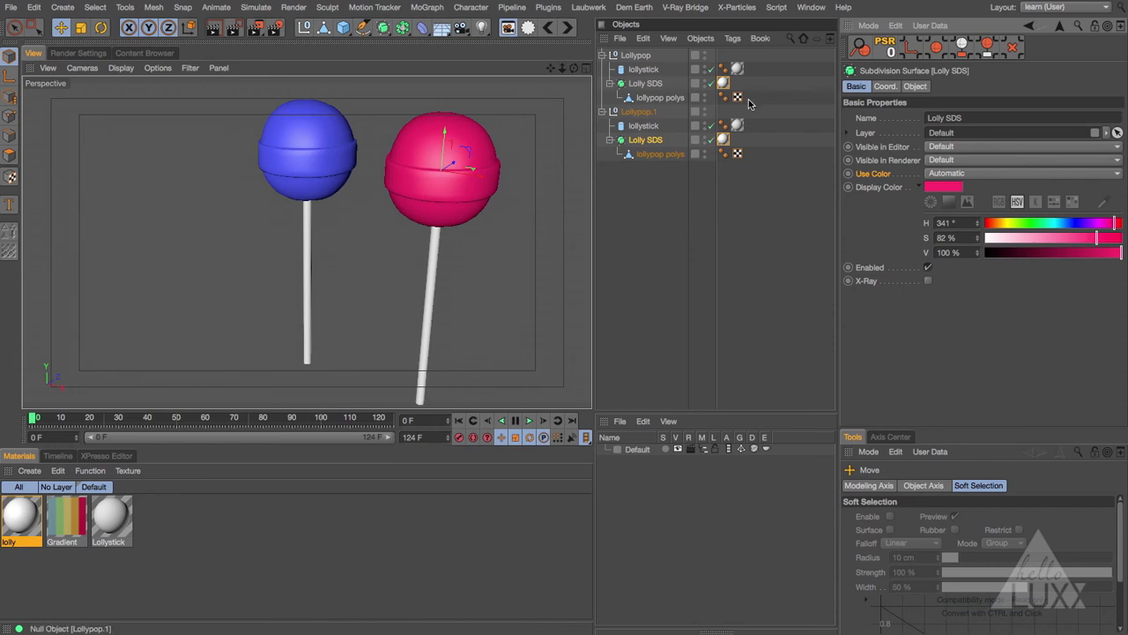
mouse_move(404, 253)
left_mouse_down("alt")
mouse_move(450, 267)
mouse_move(384, 254)
mouse_move(398, 260)
left_mouse_up("alt")
right_click_drag(402, 251, 365, 250, "alt")
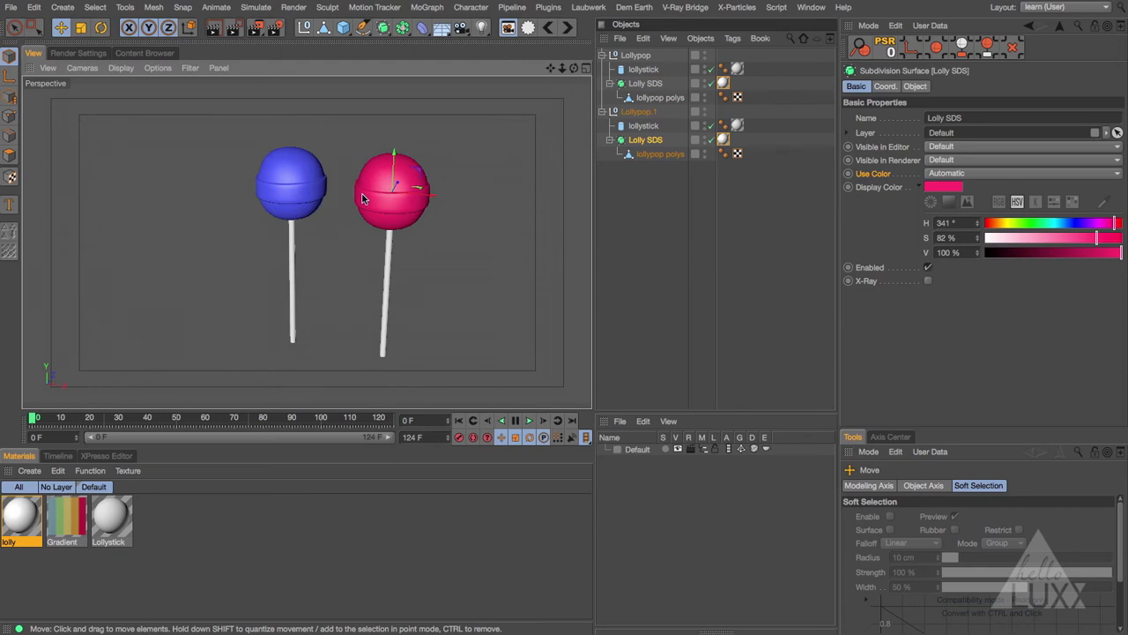
Review the shared lolly material and delete the duplicate Lollypop.1 group.
left_click(27, 521)
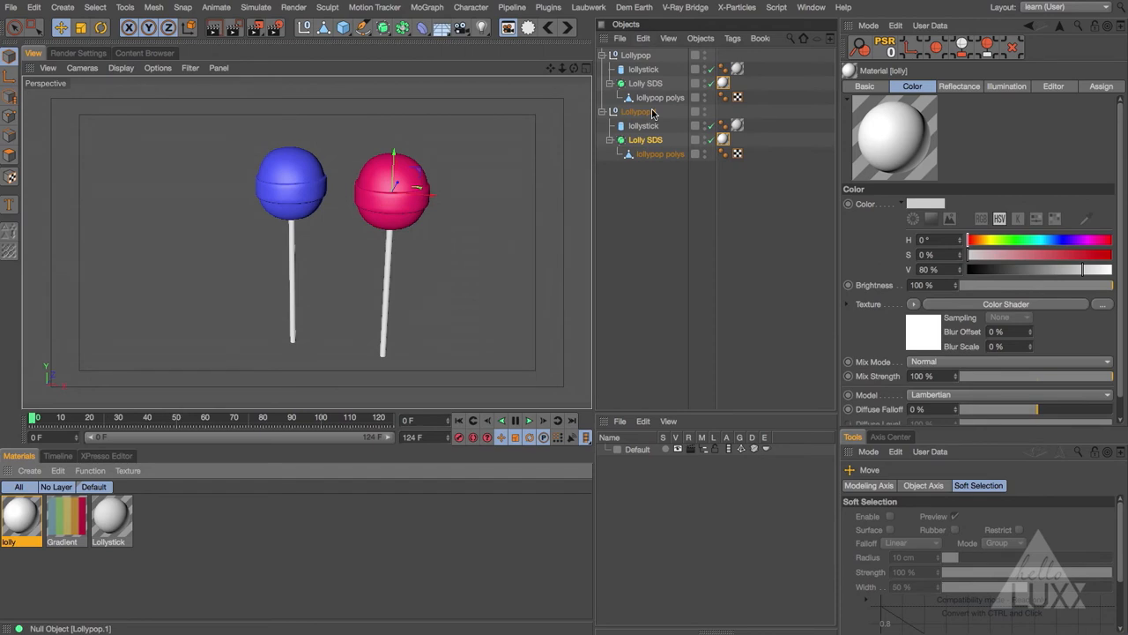
left_click(645, 139)
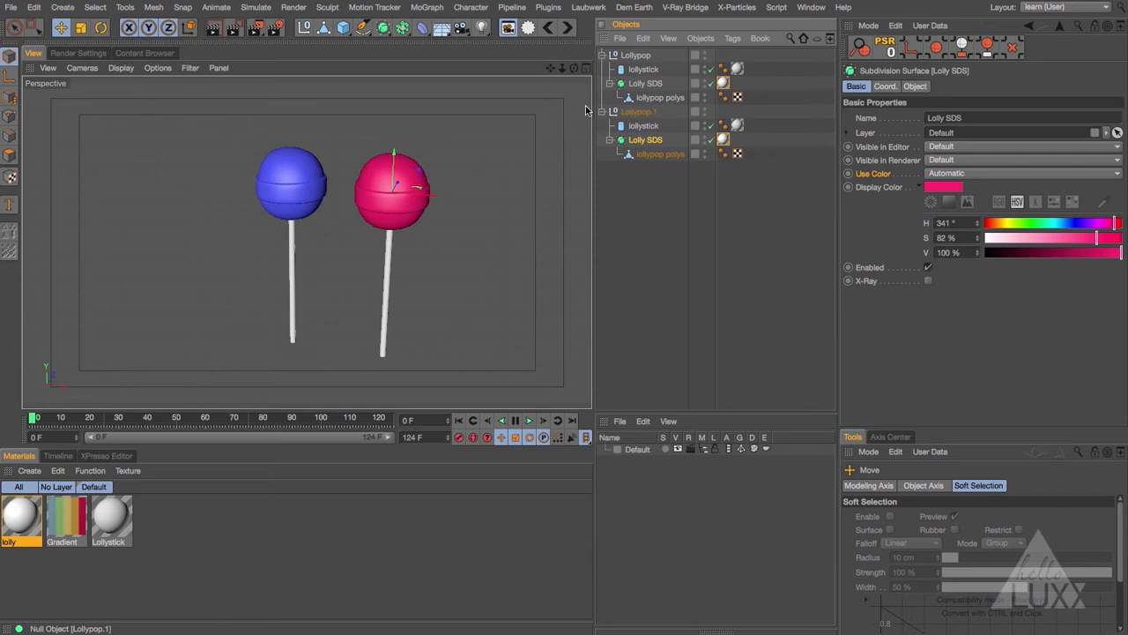
left_click(638, 112)
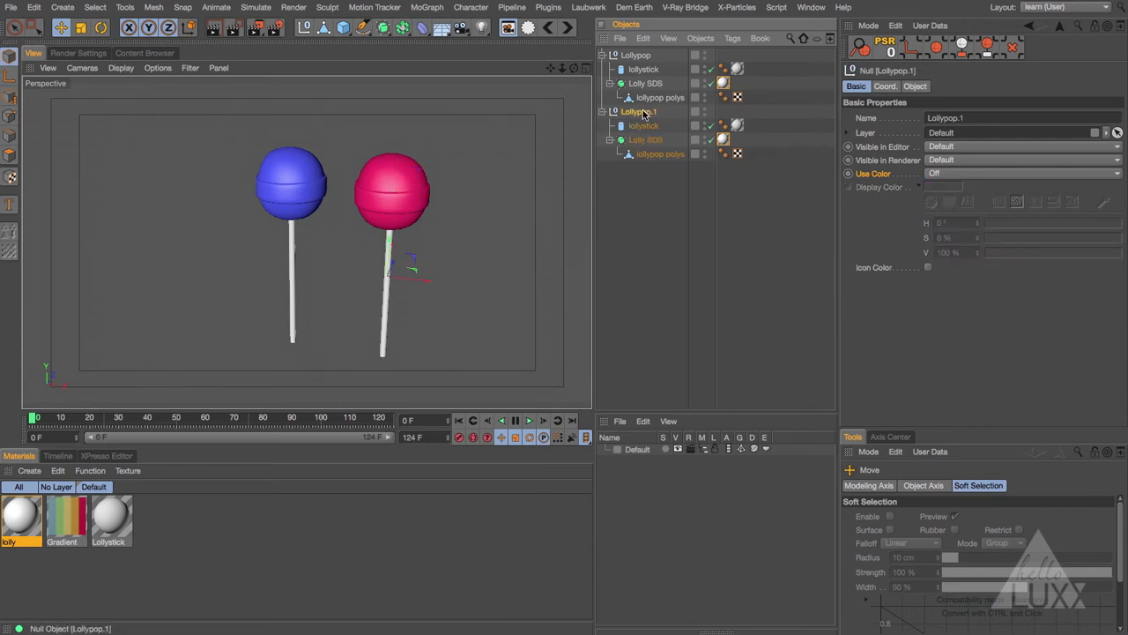
key("Delete")
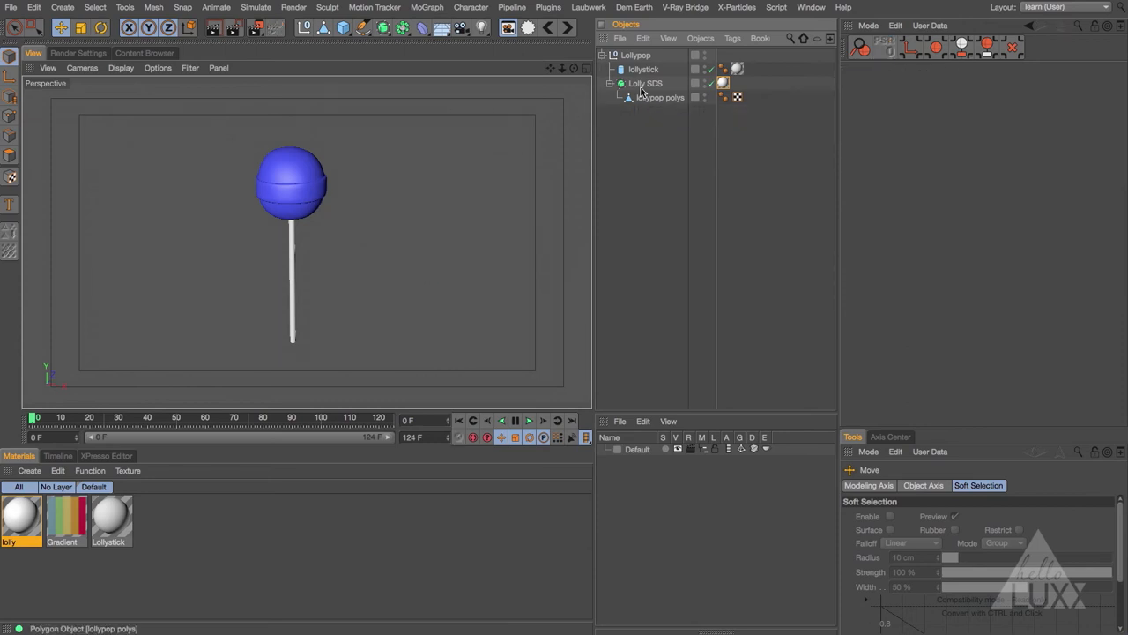
Set Use Color to Off for the remaining Lolly SDS and frame the lollipop more closely in the perspective view.
left_click(642, 85)
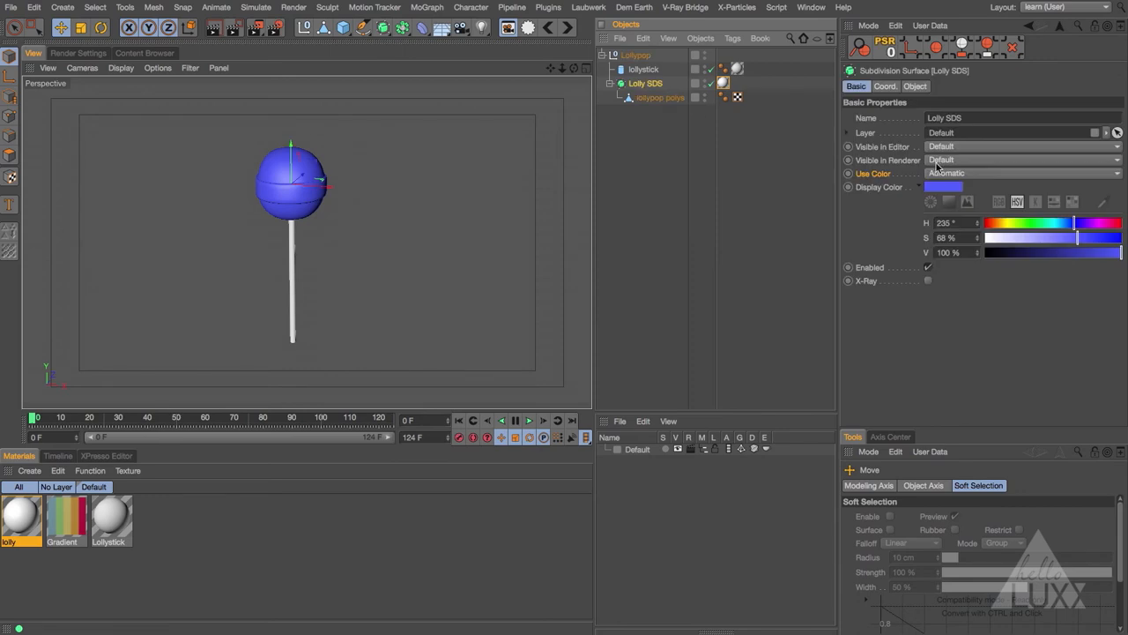
left_click(941, 172)
left_click(958, 192)
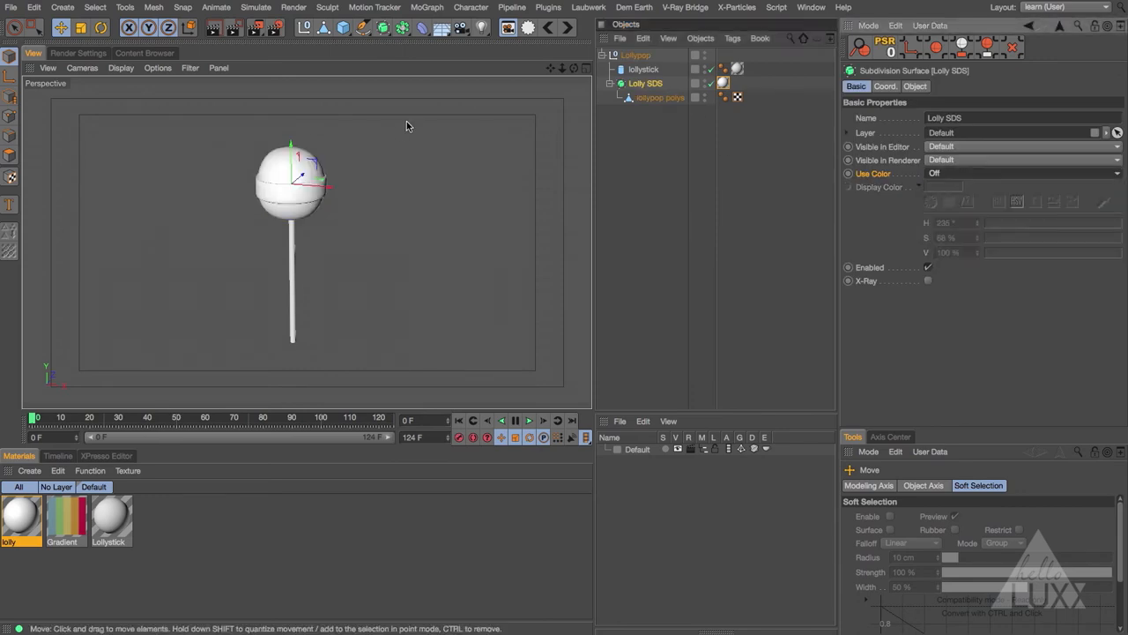
left_click_drag(292, 224, 300, 228, "alt")
middle_click_drag(300, 226, 313, 220, "alt")
right_click_drag(322, 213, 342, 208, "alt")
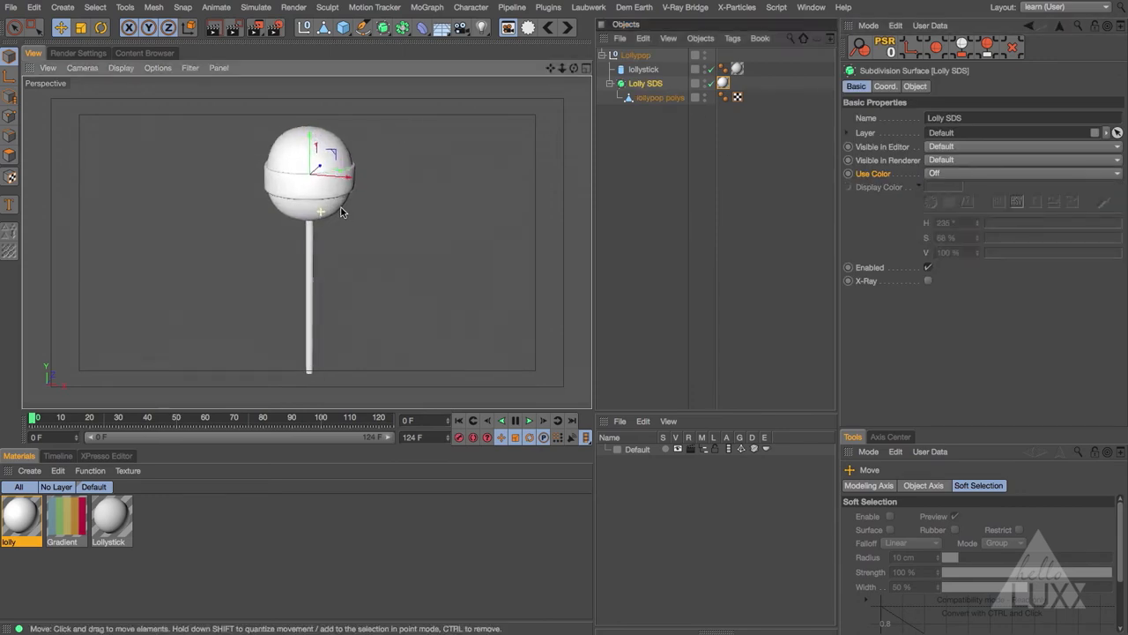
Nest the Lollypop group inside a new MoGraph Cloner.
left_click_drag(342, 208, 324, 206, "alt")
left_click(636, 54)
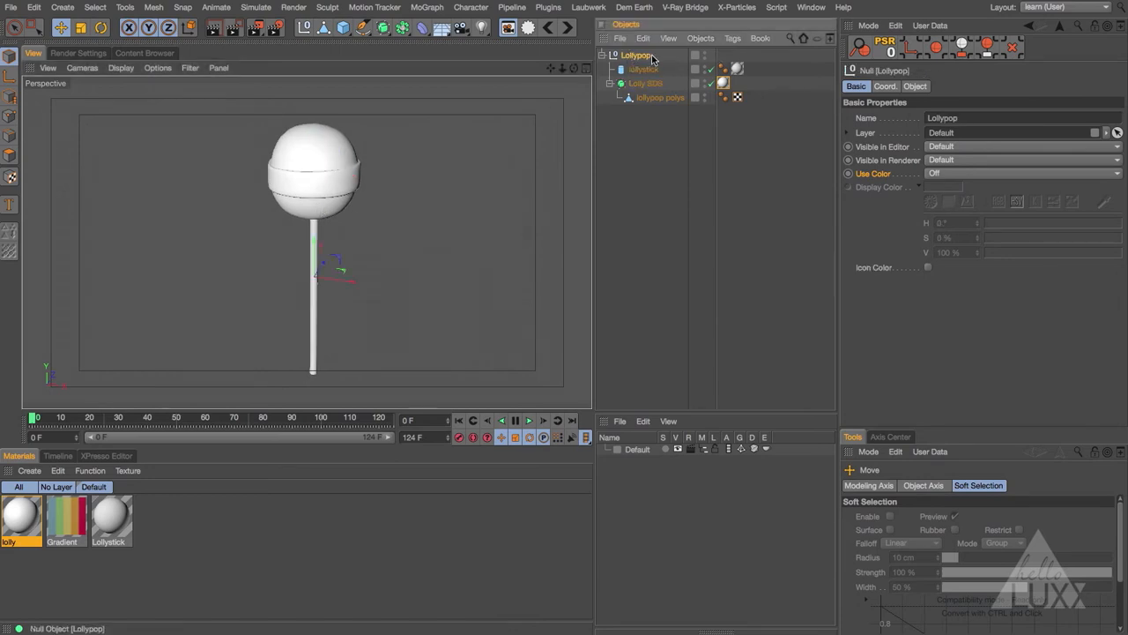
left_click(427, 7)
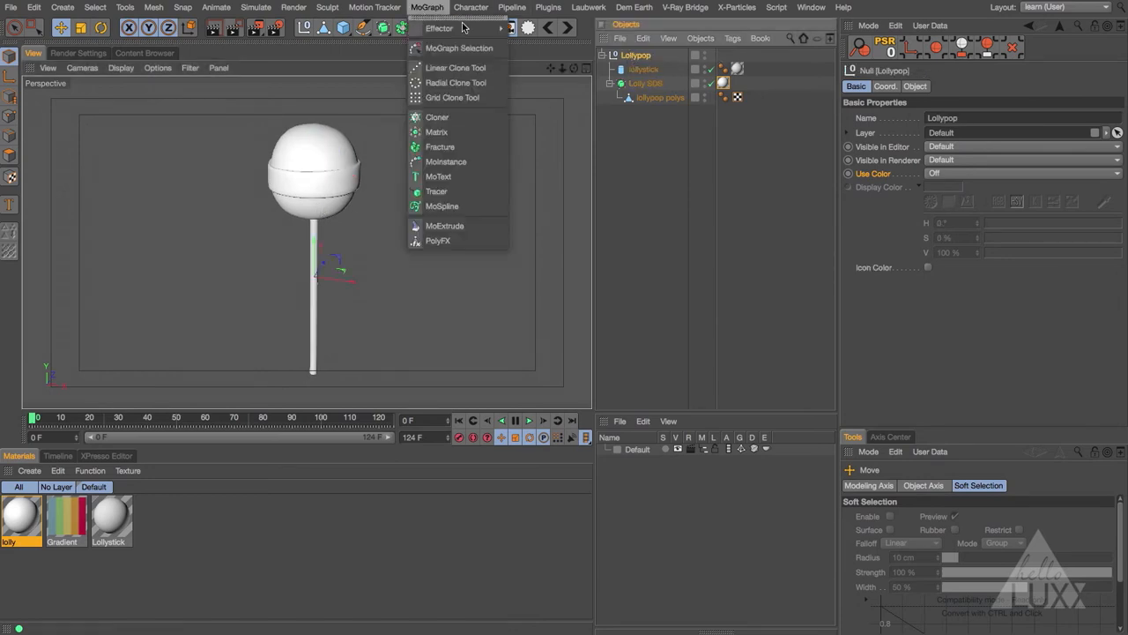
left_click(456, 118, "alt")
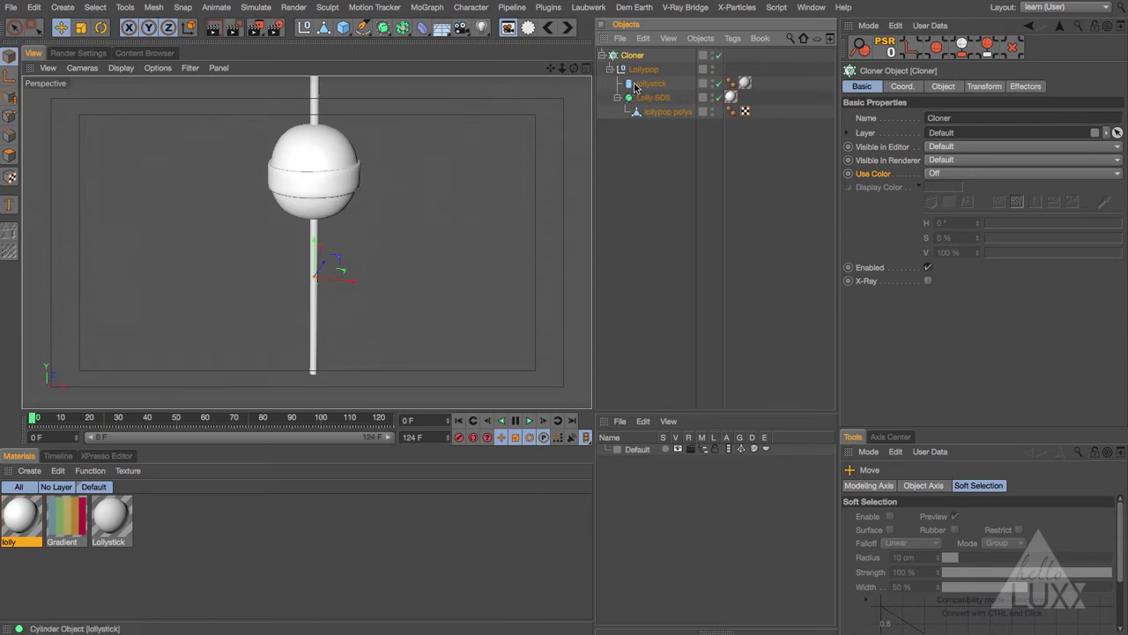
Set the Cloner's per-step position offset to 0 cm in Y and 3.5 cm in X.
left_click(943, 85)
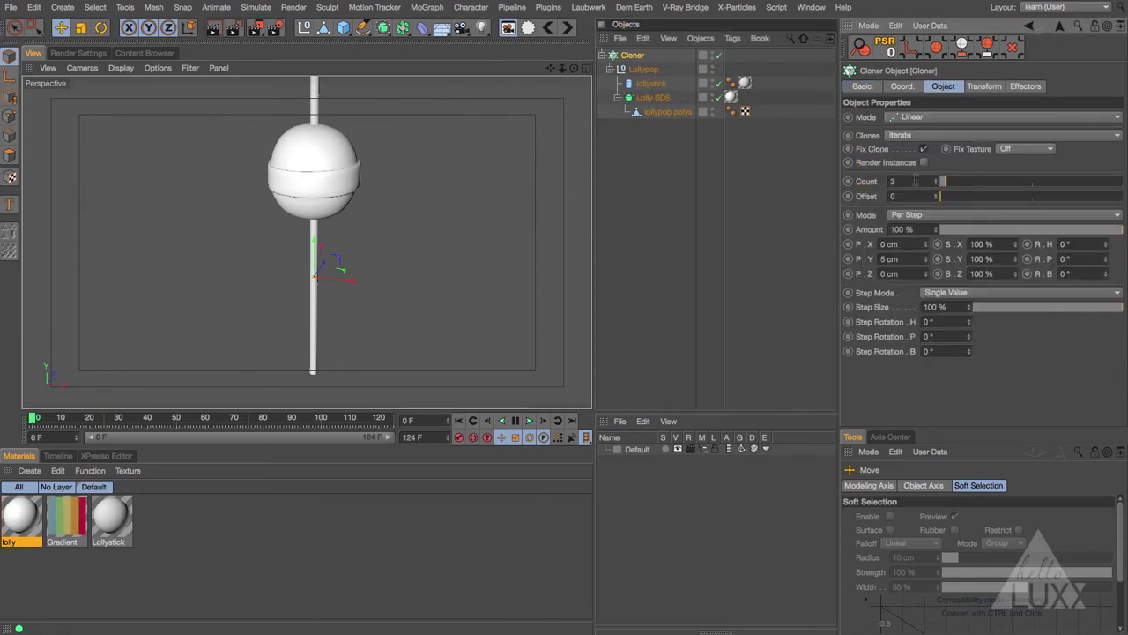
double_click(911, 258)
type("0")
key("Return")
double_click(905, 245)
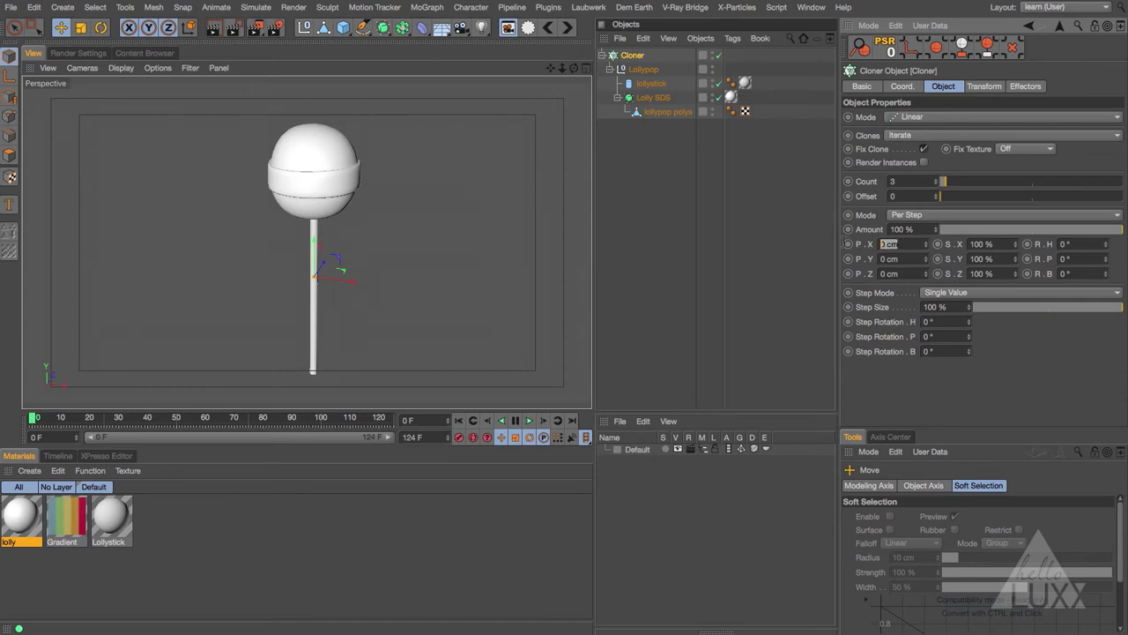
type("3.5")
key("Return")
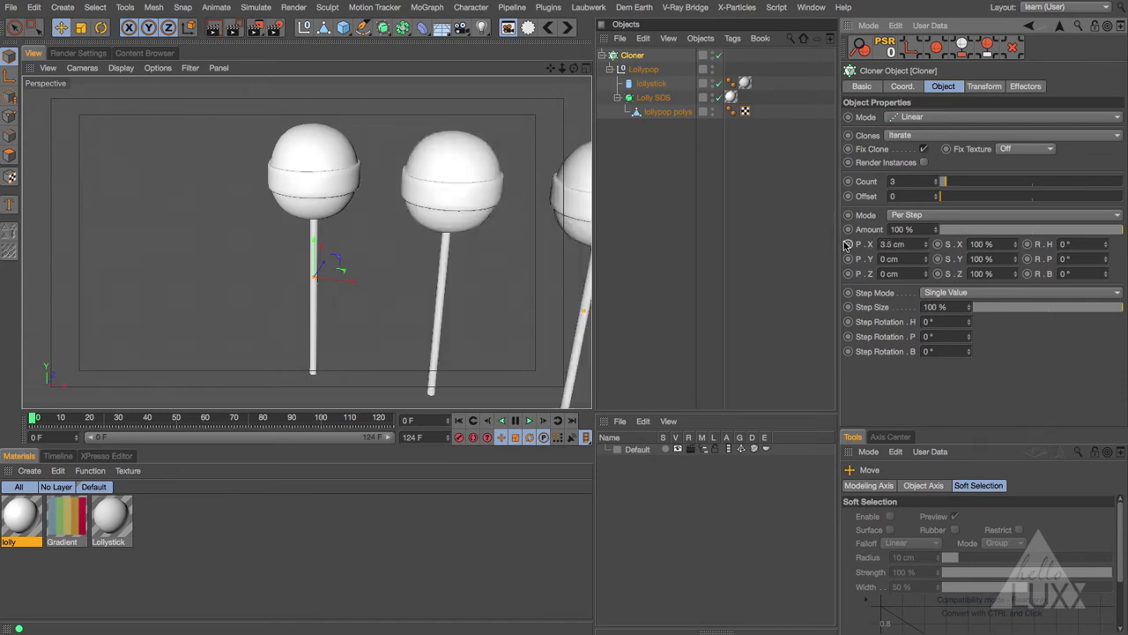
Set the Cloner's count to 10 and frame the whole row of lollipops in the perspective view.
double_click(910, 180)
key("Return")
key("h")
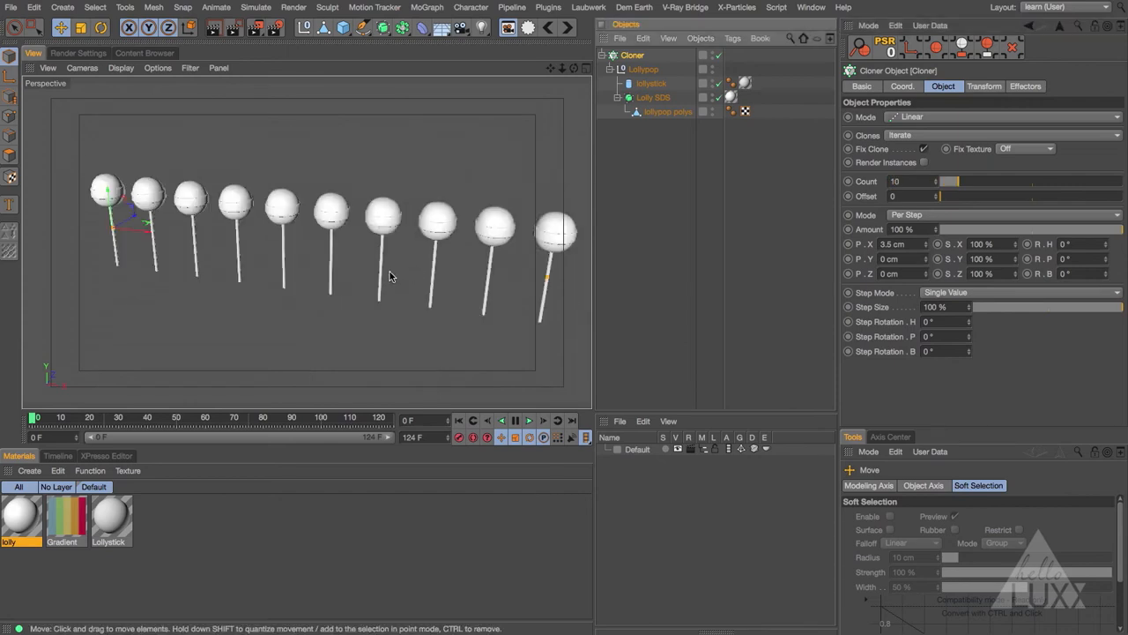
left_click_drag(389, 272, 440, 242, "alt")
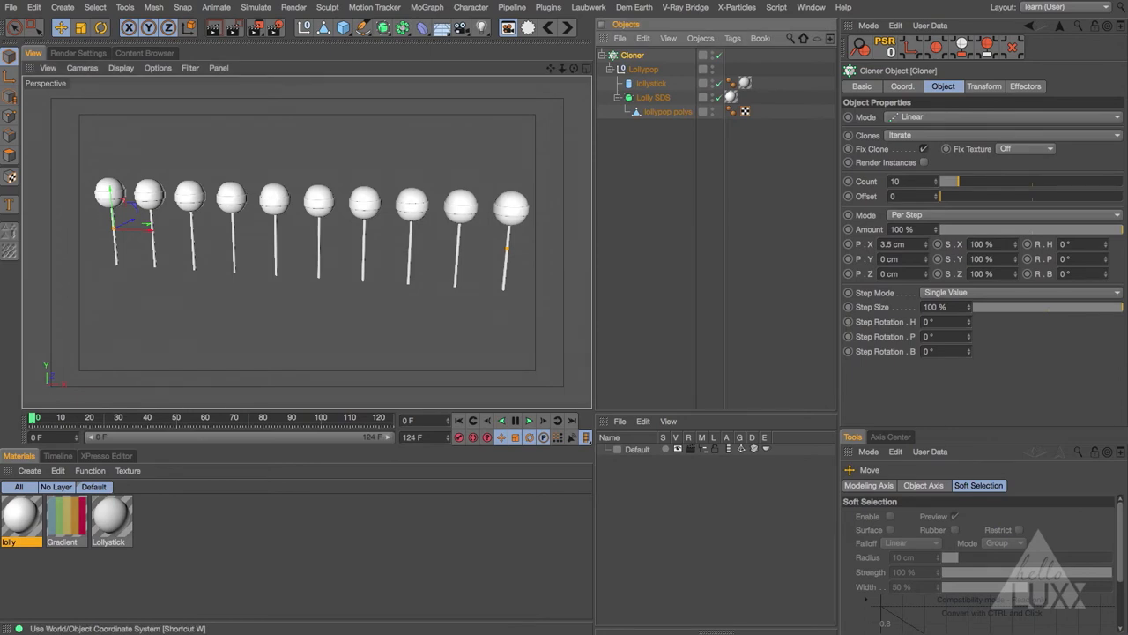
Set the Cloner's transform color to pure red with hue 0°, saturation 100% and value 100%.
left_click(983, 86)
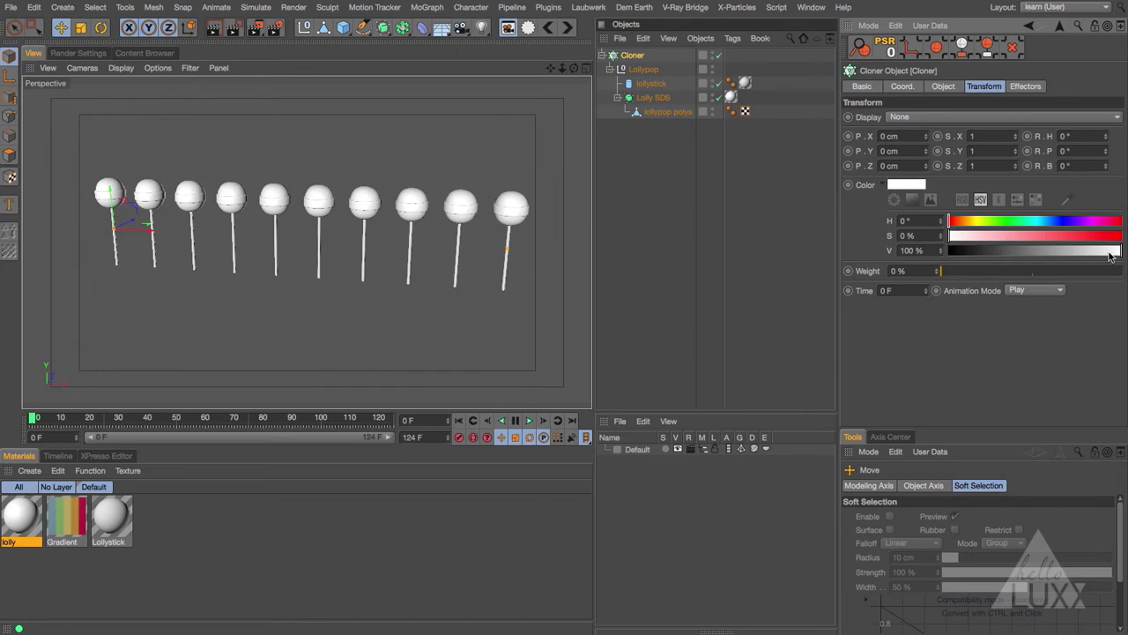
left_click_drag(1112, 253, 981, 257)
left_click_drag(949, 251, 1126, 253)
left_click_drag(965, 235, 1119, 242)
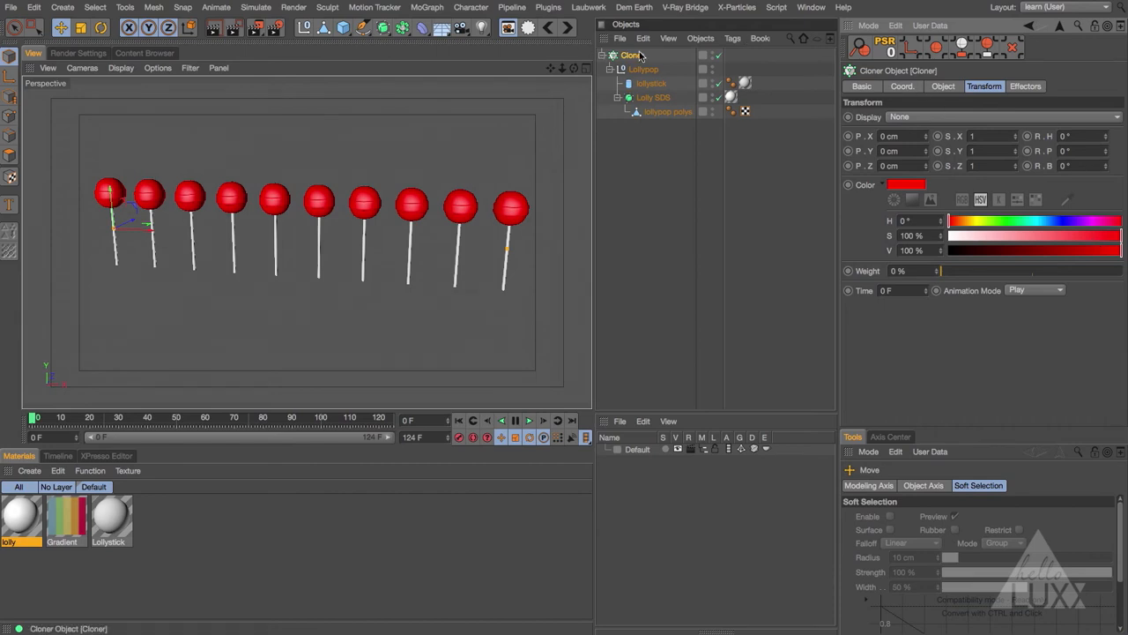
Convert the Cloner to editable objects and inspect the display color settings of the Lolly SDS in Lollypop 0 and Lollypop 2.
key("c")
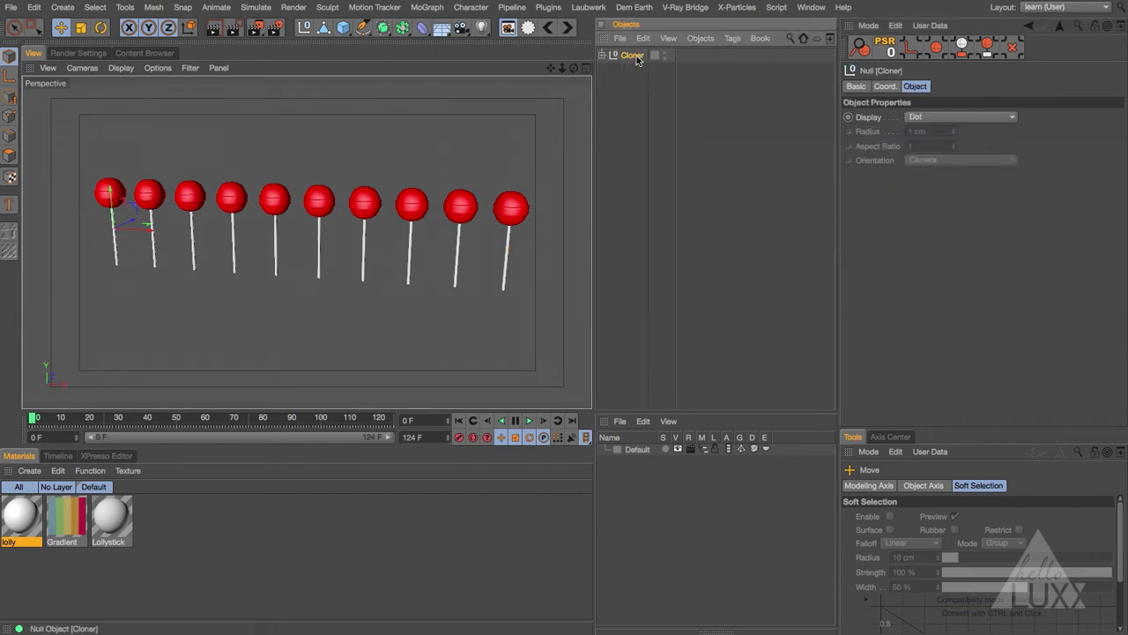
left_click(603, 56)
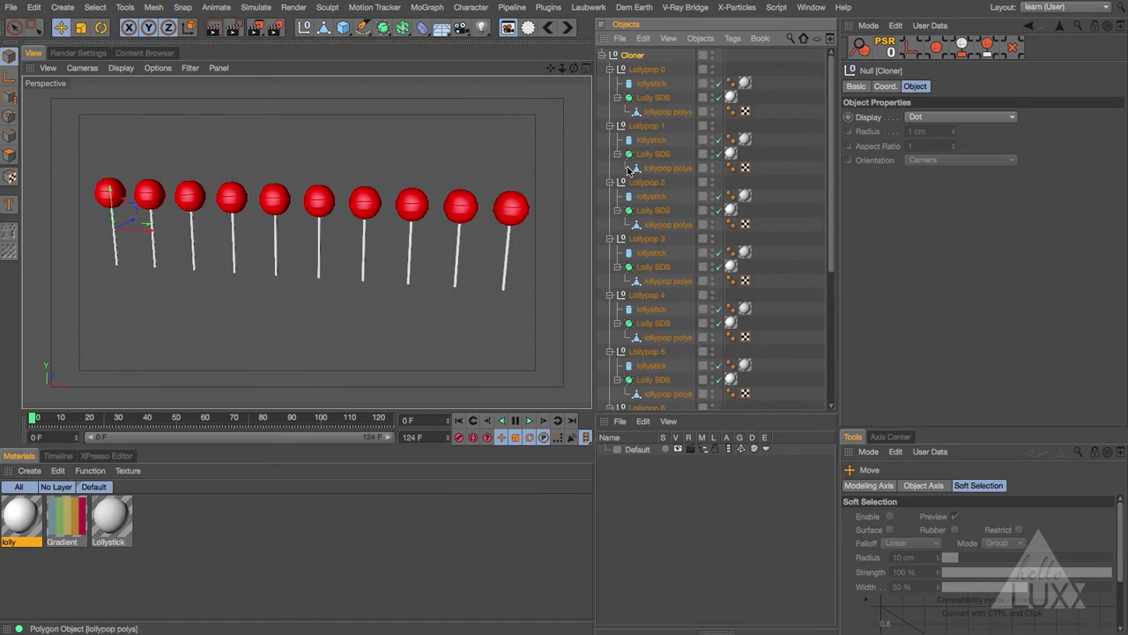
left_click(653, 97)
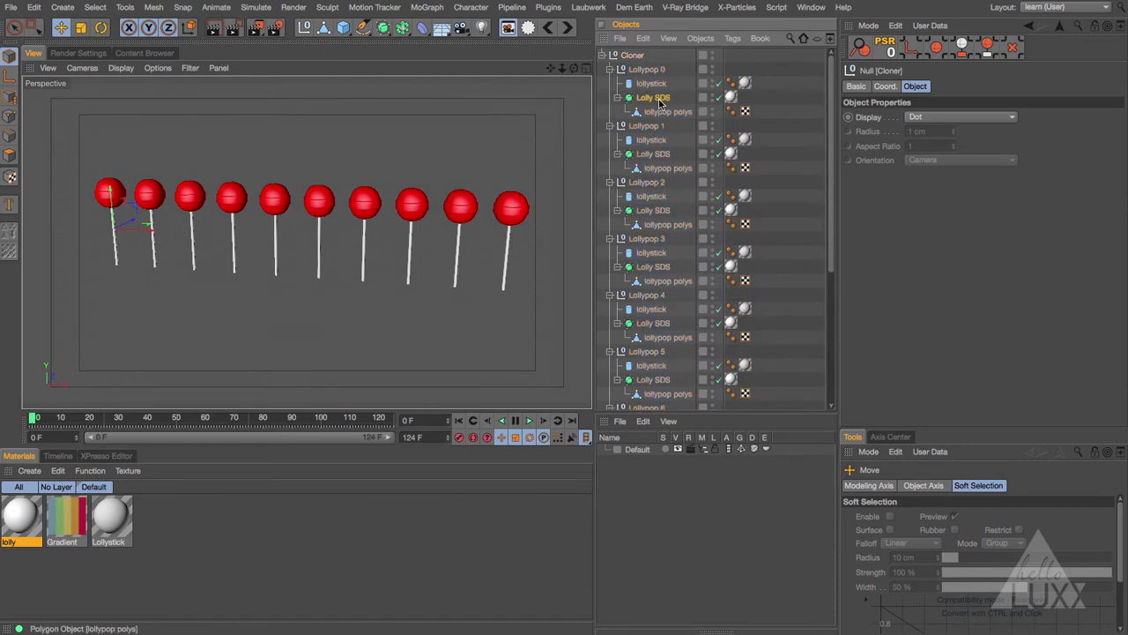
left_click(857, 87)
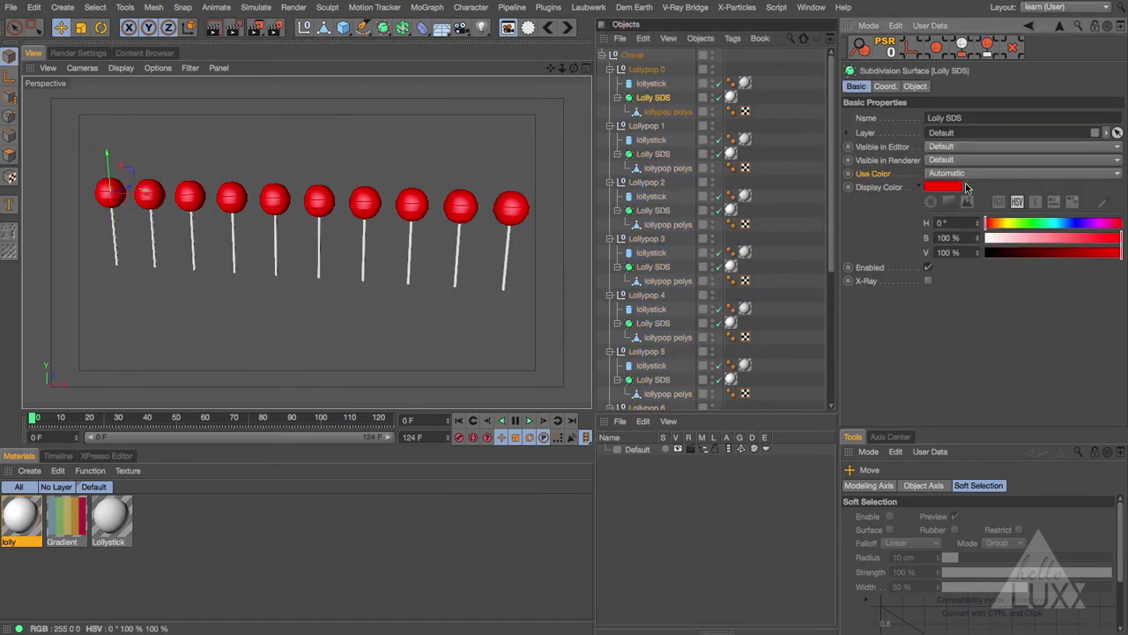
left_click(653, 210)
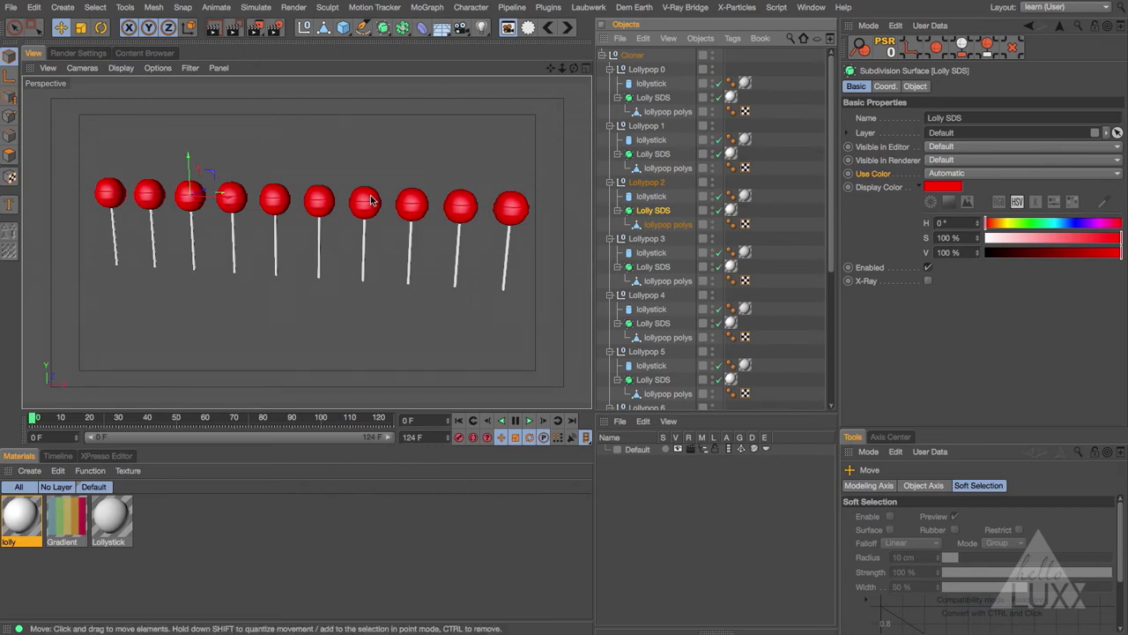
Undo the conversion to editable objects to restore the live Cloner.
key("ctrl+z")
key("ctrl+z")
key("ctrl+z")
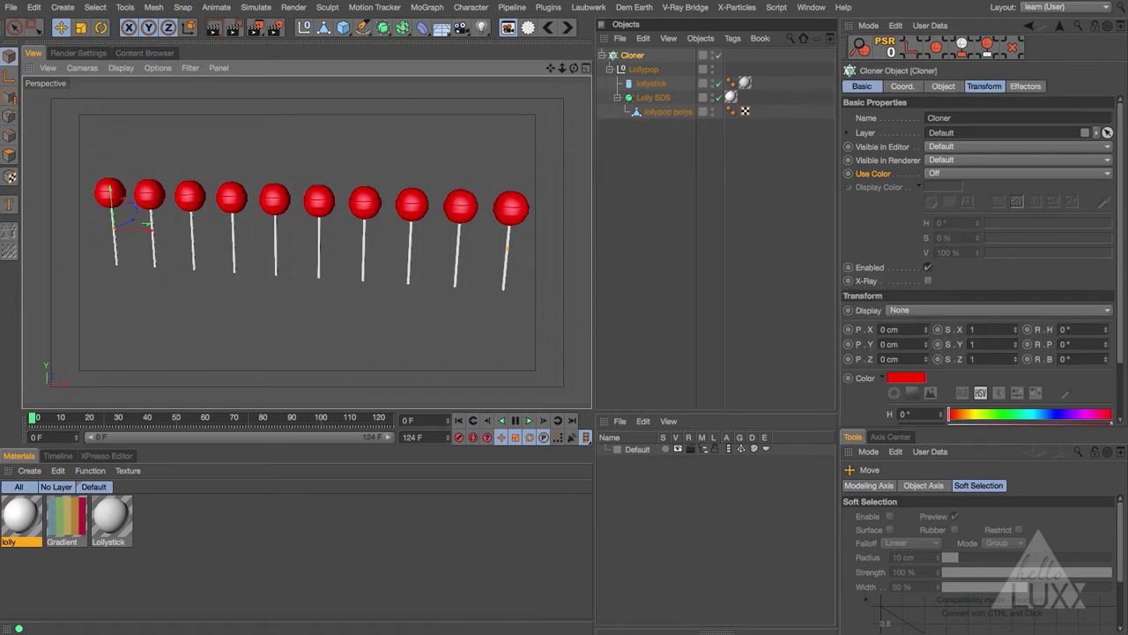
Set the Cloner's transform color to black by lowering its value to 0%.
left_click(646, 56)
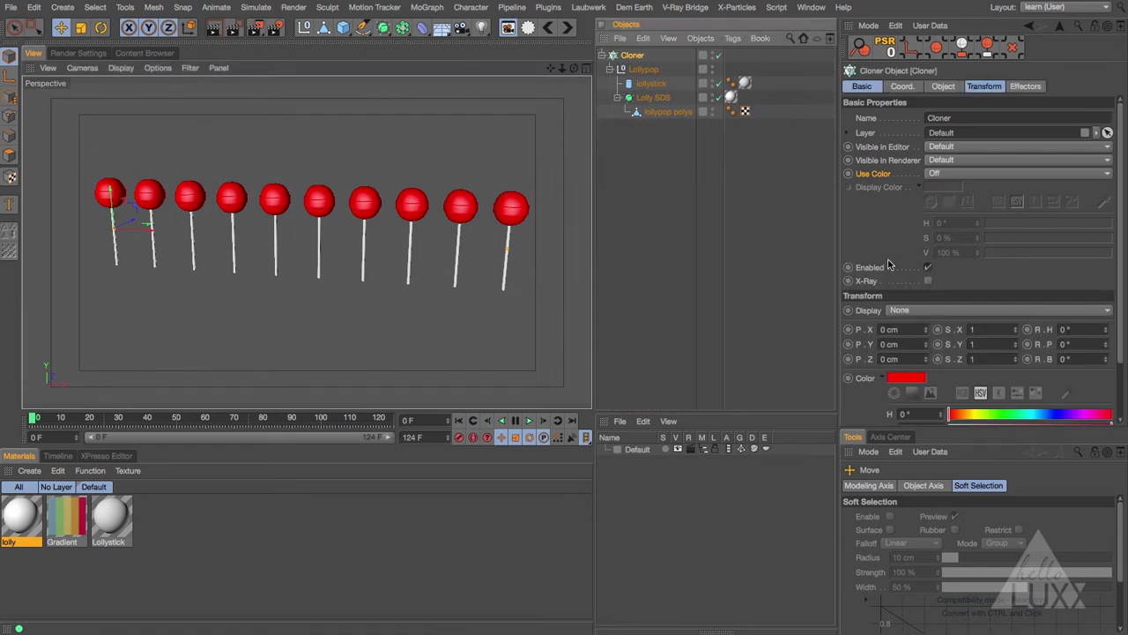
scroll(1114, 251, "down", 3)
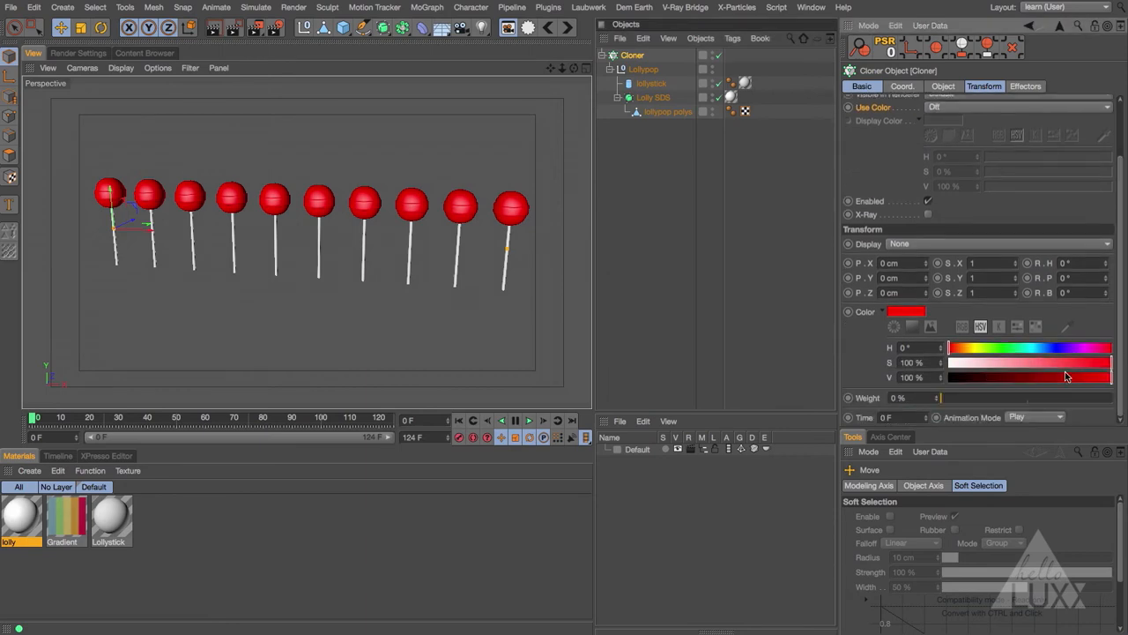
left_click_drag(1105, 377, 884, 377)
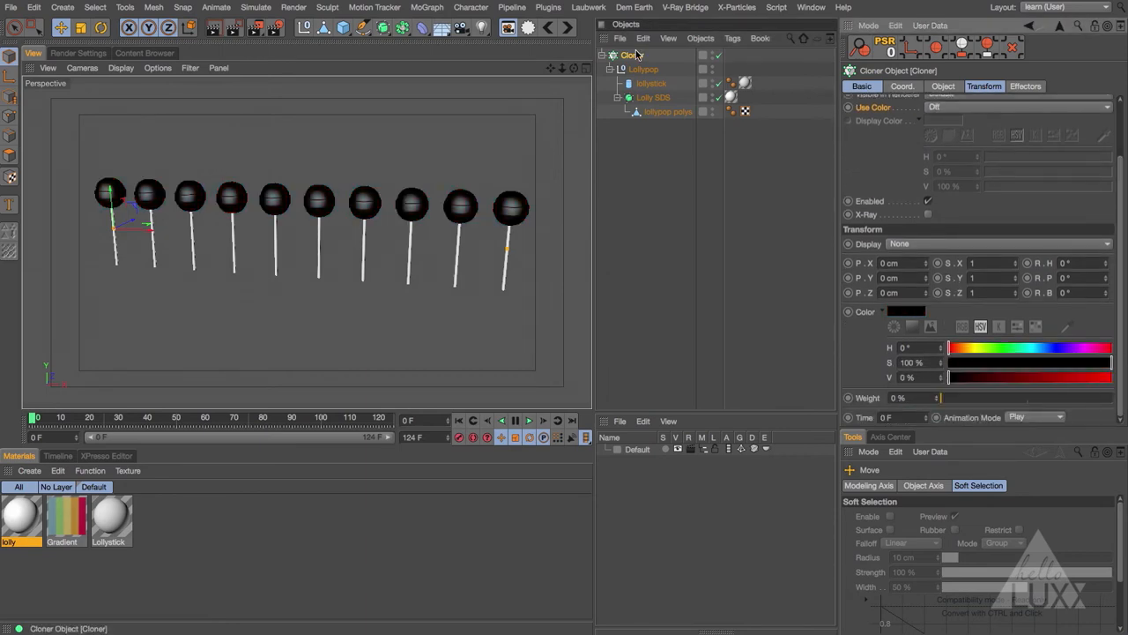
Add a Plain effector to the Cloner with its Position transform disabled and its Color Mode set to On.
left_click(427, 7)
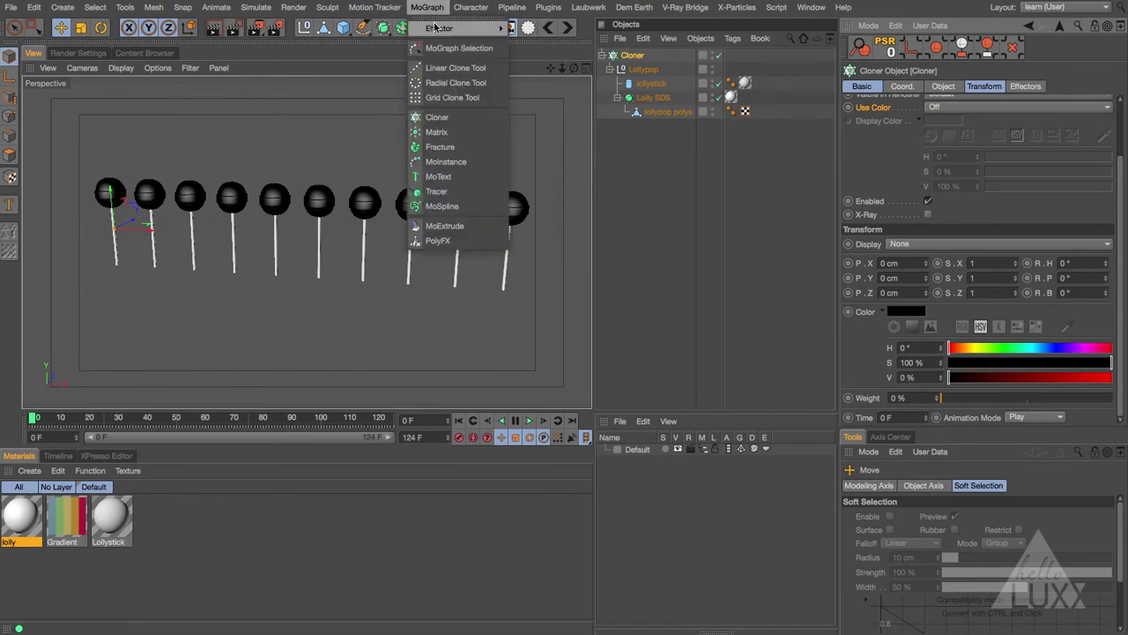
mouse_move(467, 29)
left_click(535, 48)
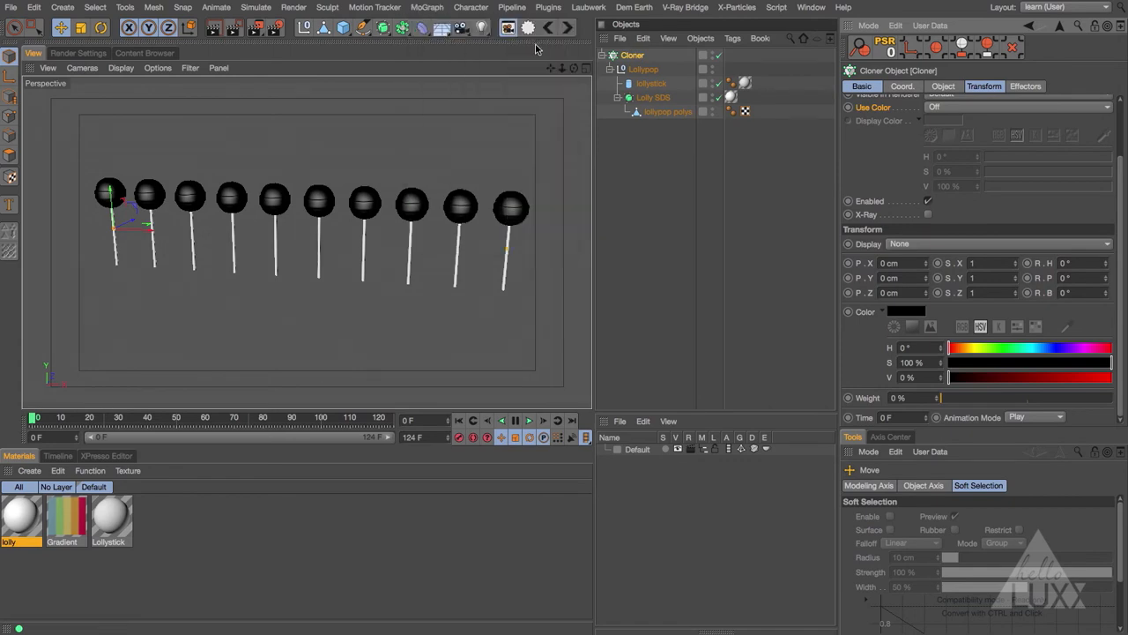
left_click(986, 87)
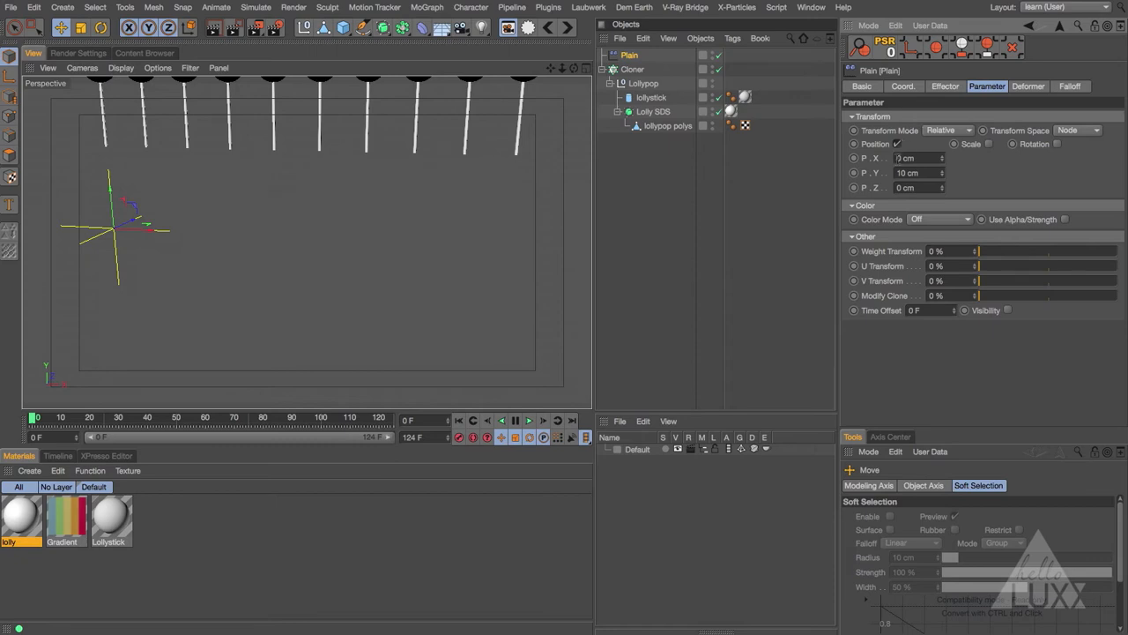
left_click(898, 144)
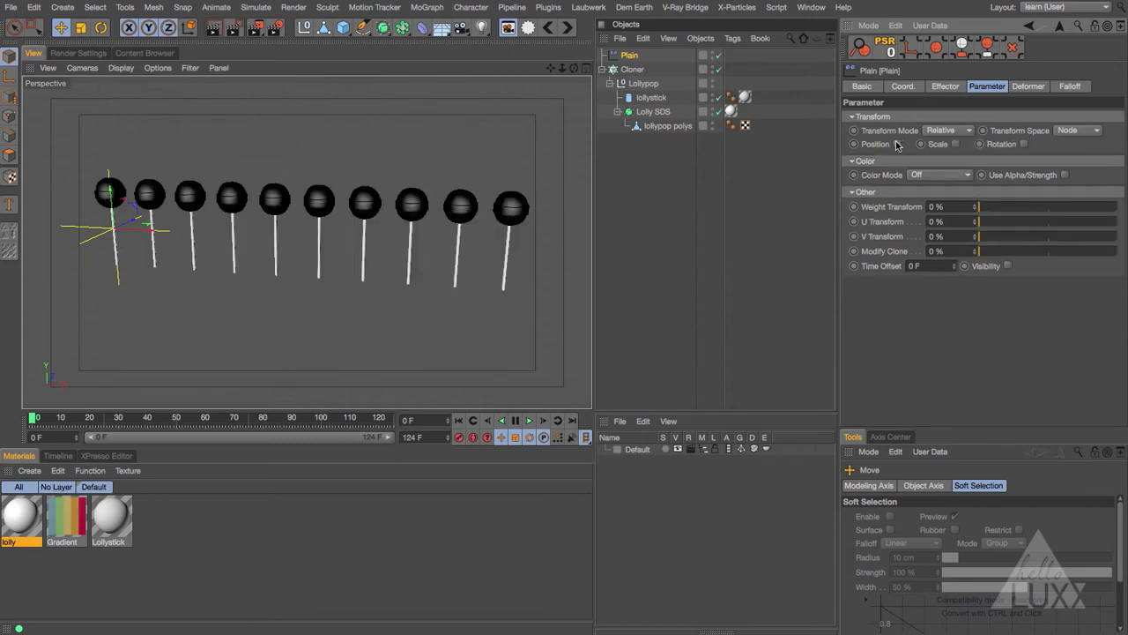
left_click(939, 176)
left_click(941, 206)
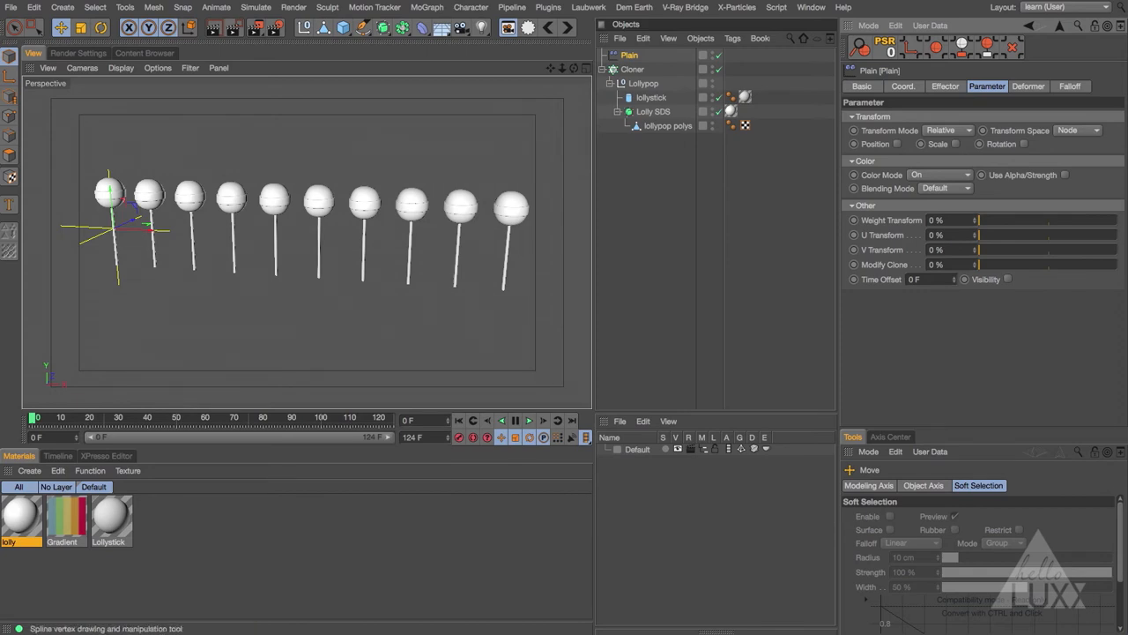
Try the User Defined color mode on the Plain effector and switch it back to On.
left_click(968, 176)
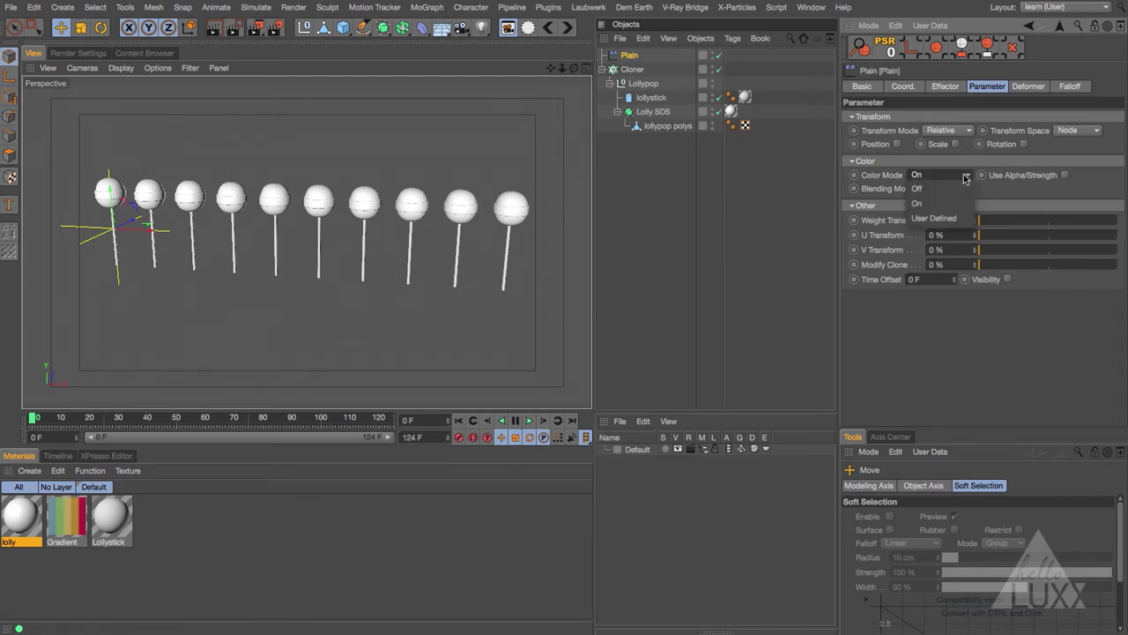
left_click(945, 220)
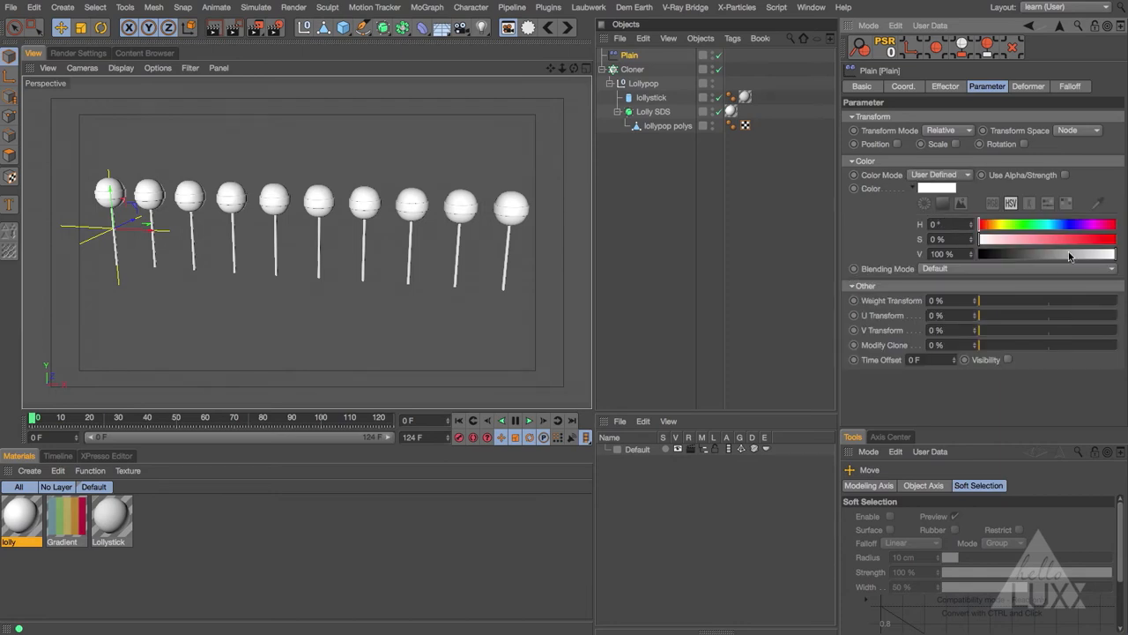
left_click_drag(1044, 245, 964, 252)
left_click(939, 174)
left_click(932, 202)
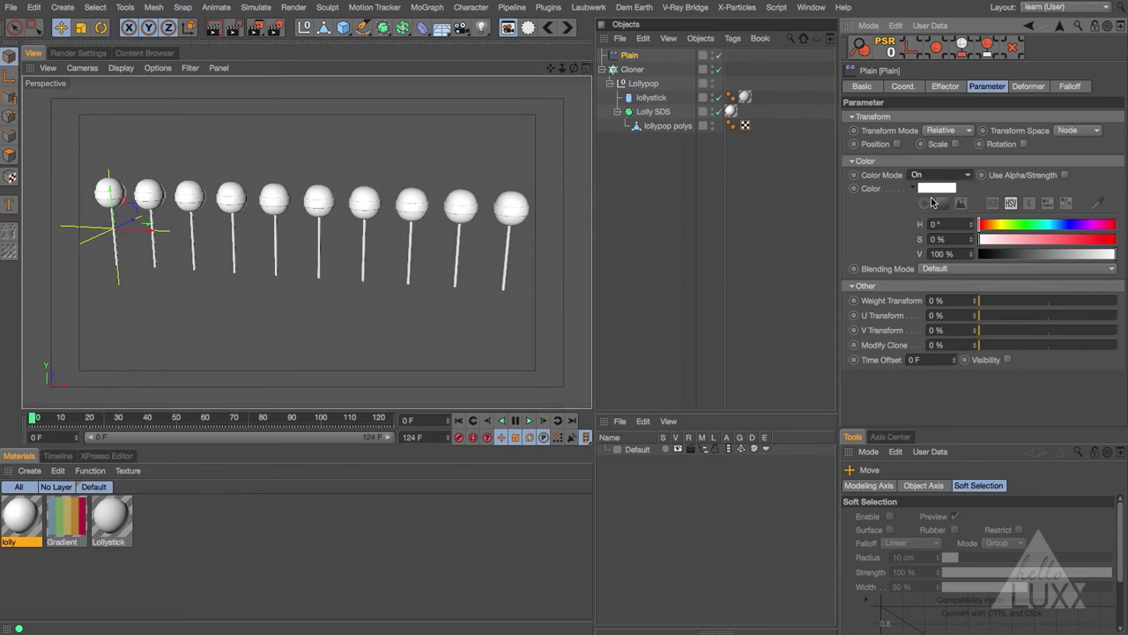
Review the Plain effector's color blending modes and toggle the effector off and on to compare the clone colors.
left_click(949, 188)
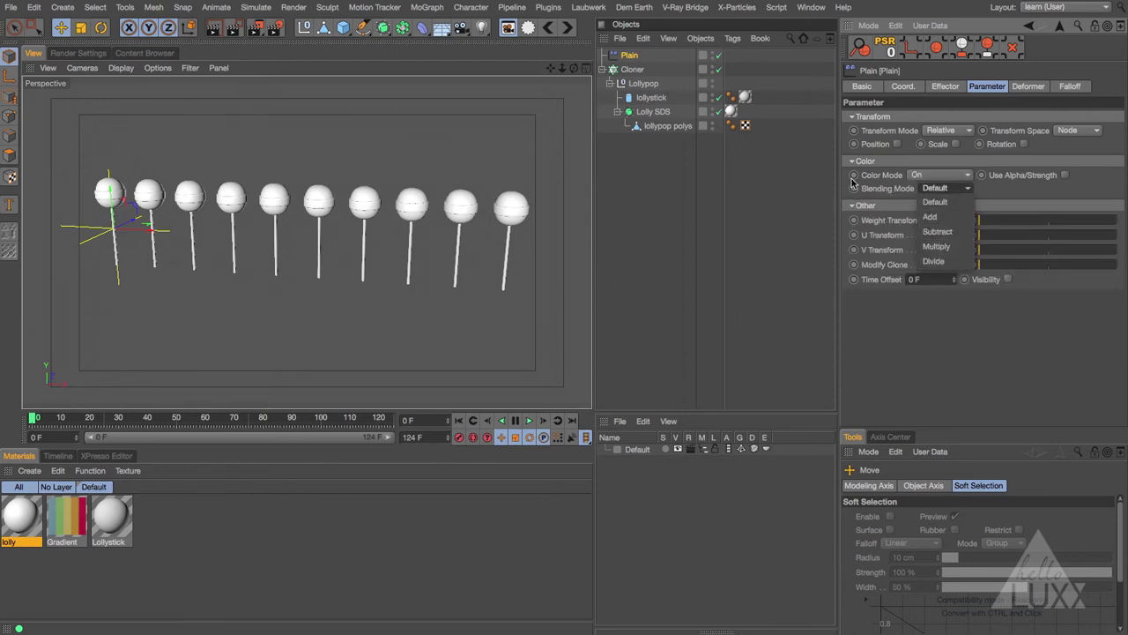
left_click(881, 128)
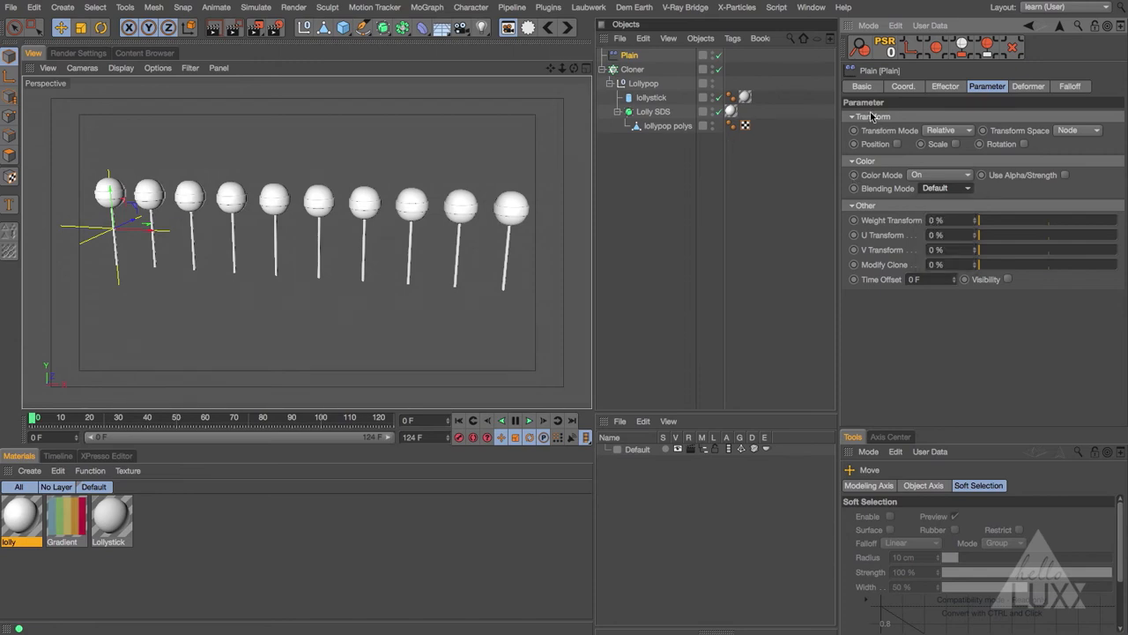
left_click(719, 56)
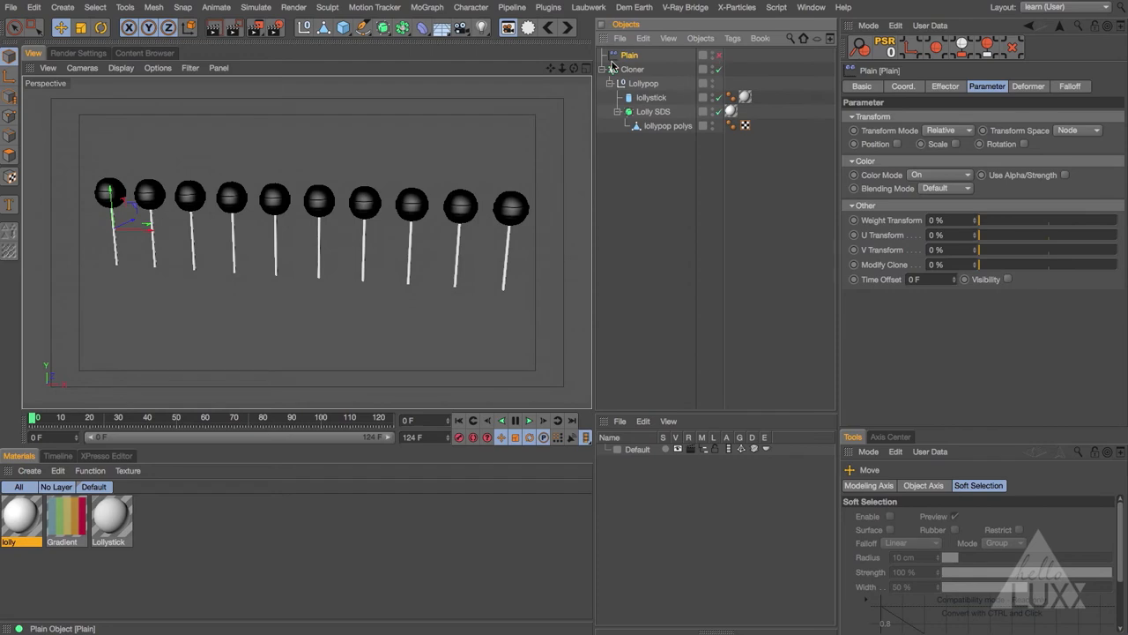
left_click(718, 56)
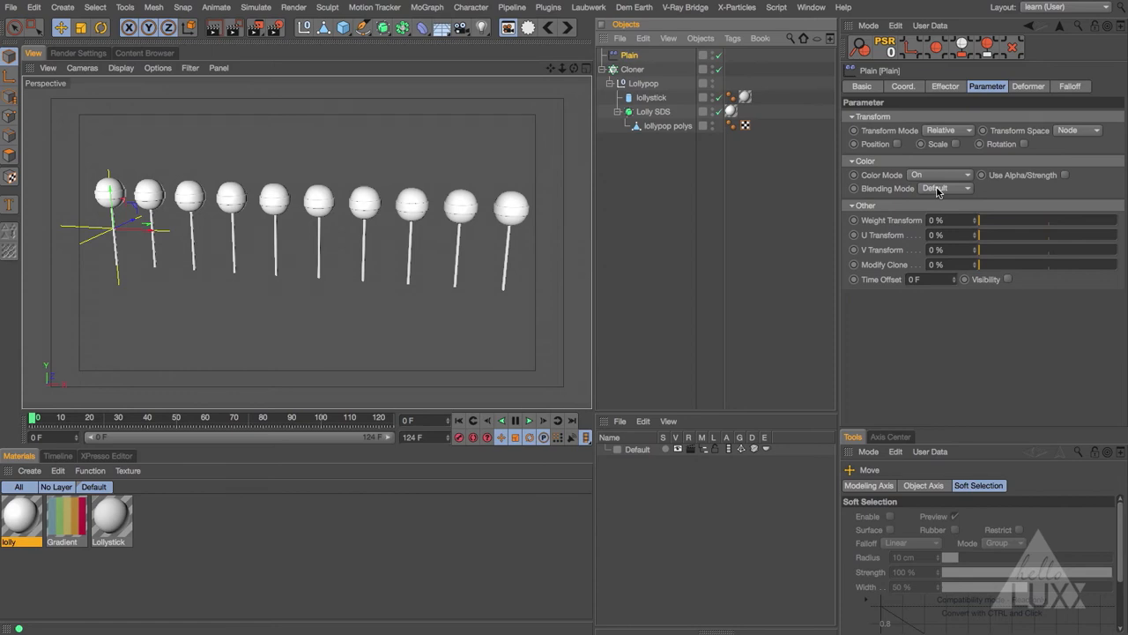
Give the Plain effector a Linear falloff oriented +X and move it about 42 cm along X across the lollipop row.
left_click(1073, 87)
left_click(933, 117)
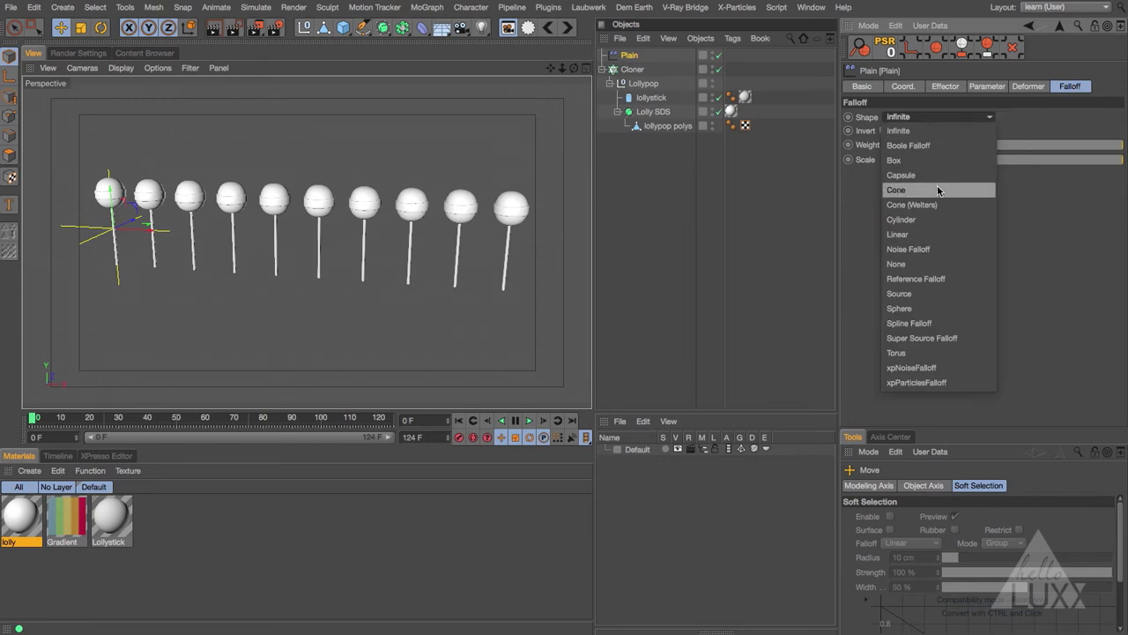
left_click(979, 234)
left_click(947, 203)
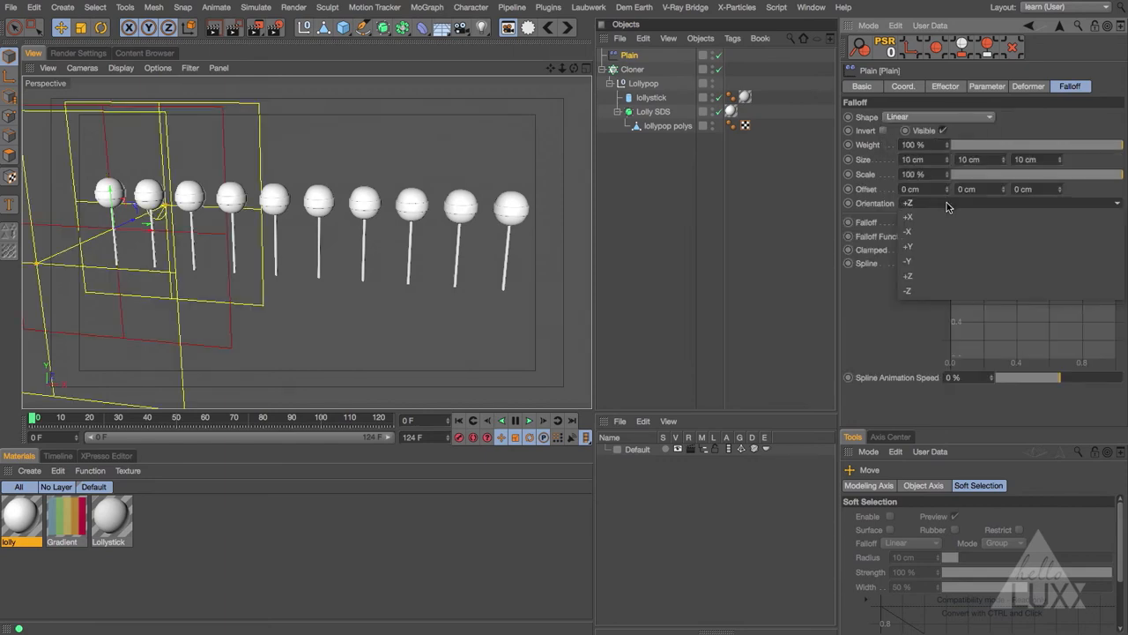
left_click(946, 217)
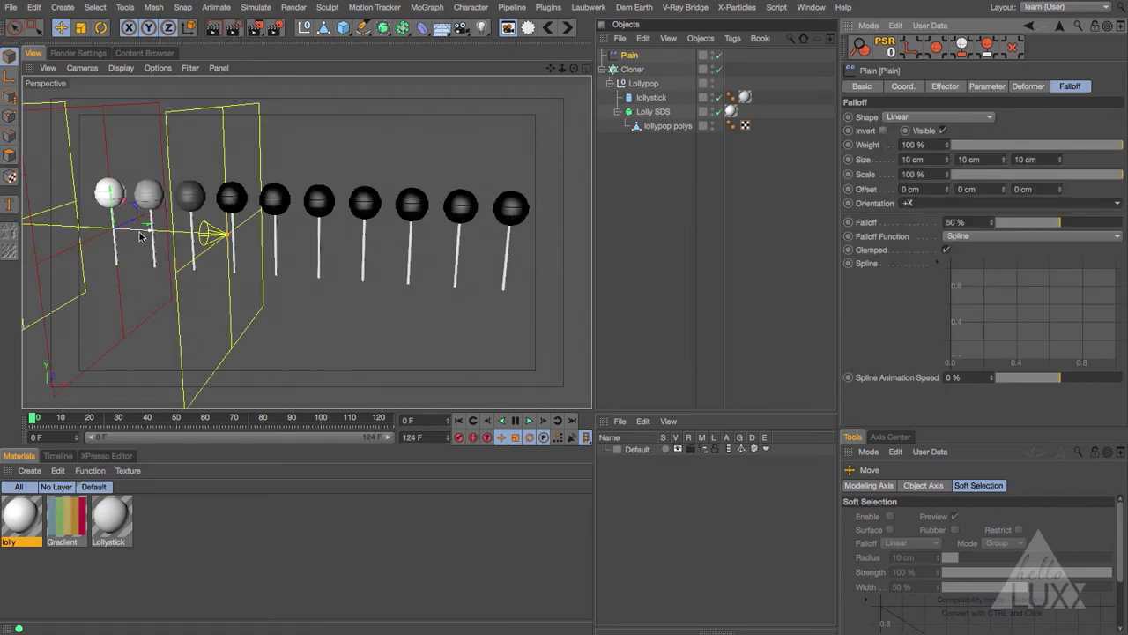
left_click_drag(140, 237, 353, 250)
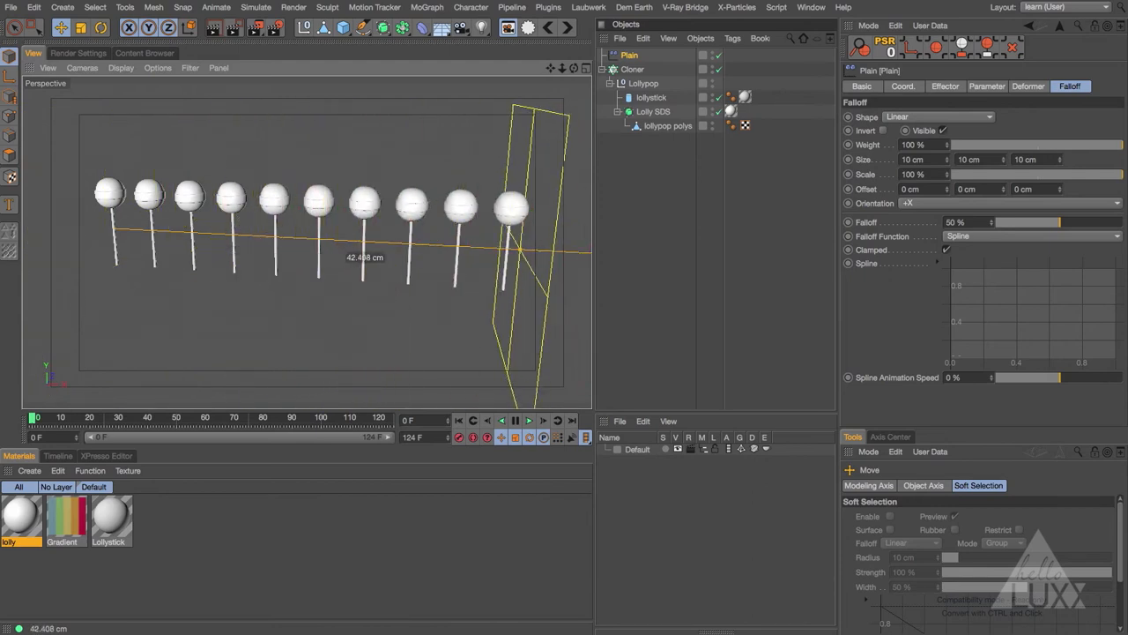
Set the Plain effector's falloff to 100 % and slide the effector back and forth along X across the lollipop row.
left_click_drag(663, 271, 339, 267)
left_click_drag(1061, 224, 1123, 223)
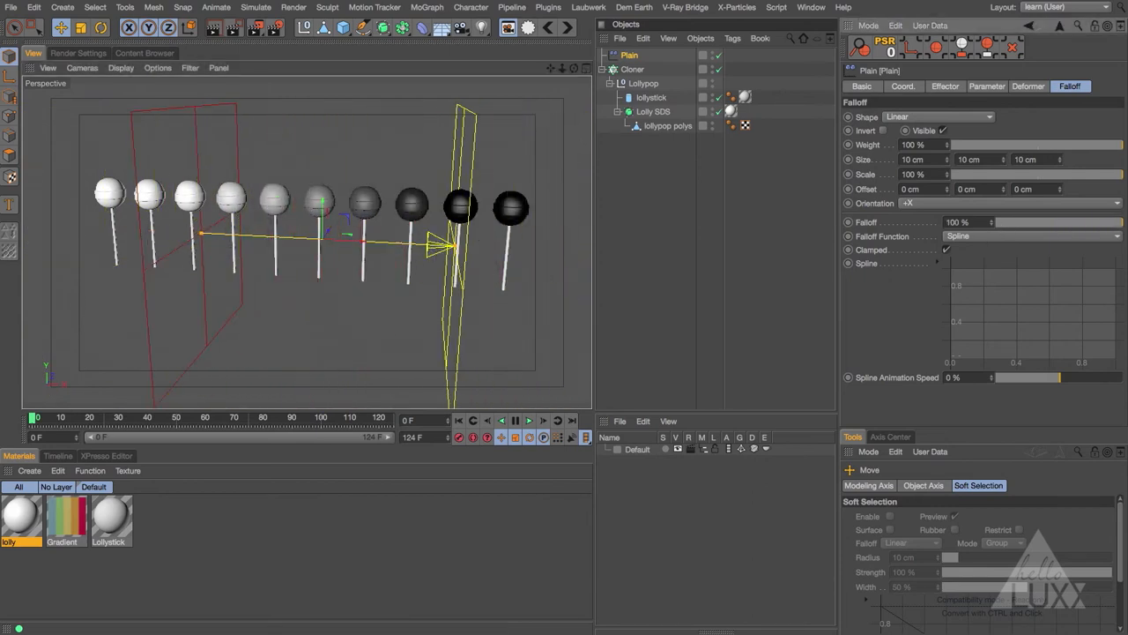
left_click_drag(366, 242, 314, 241)
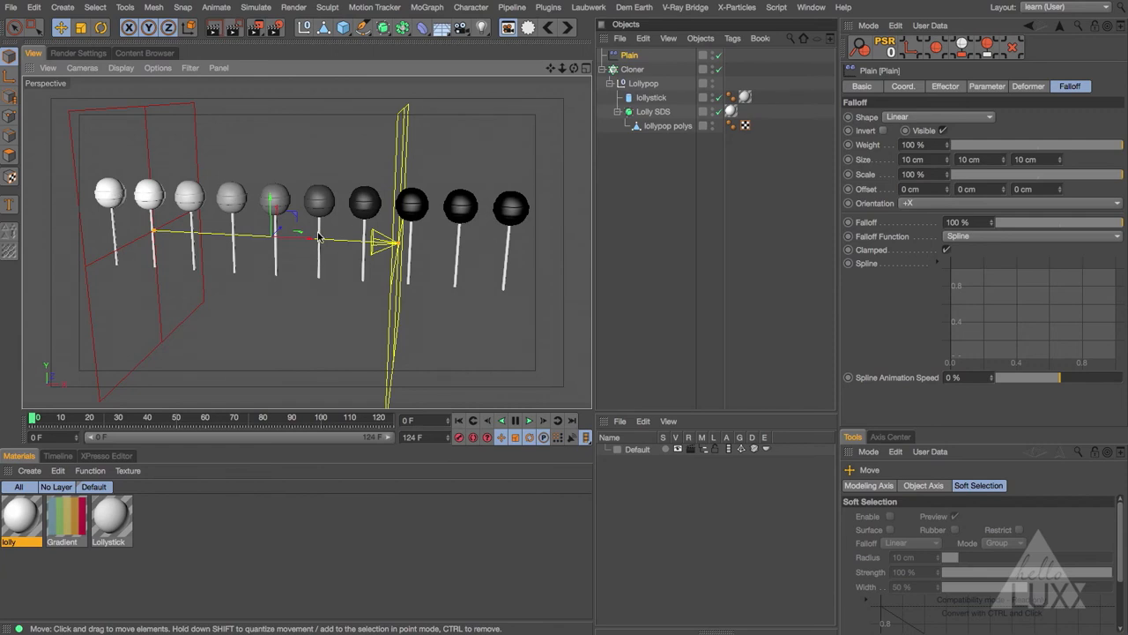
left_click_drag(307, 235, 467, 245)
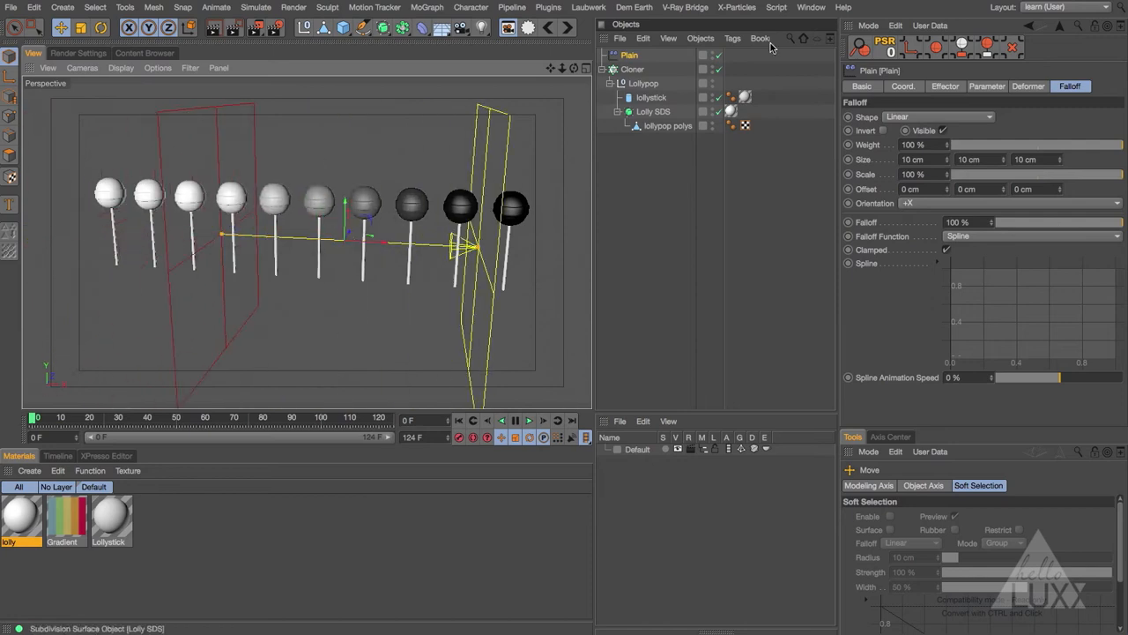
Delete the Plain effector and add a Step effector to the Cloner.
key("Delete")
left_click(628, 55)
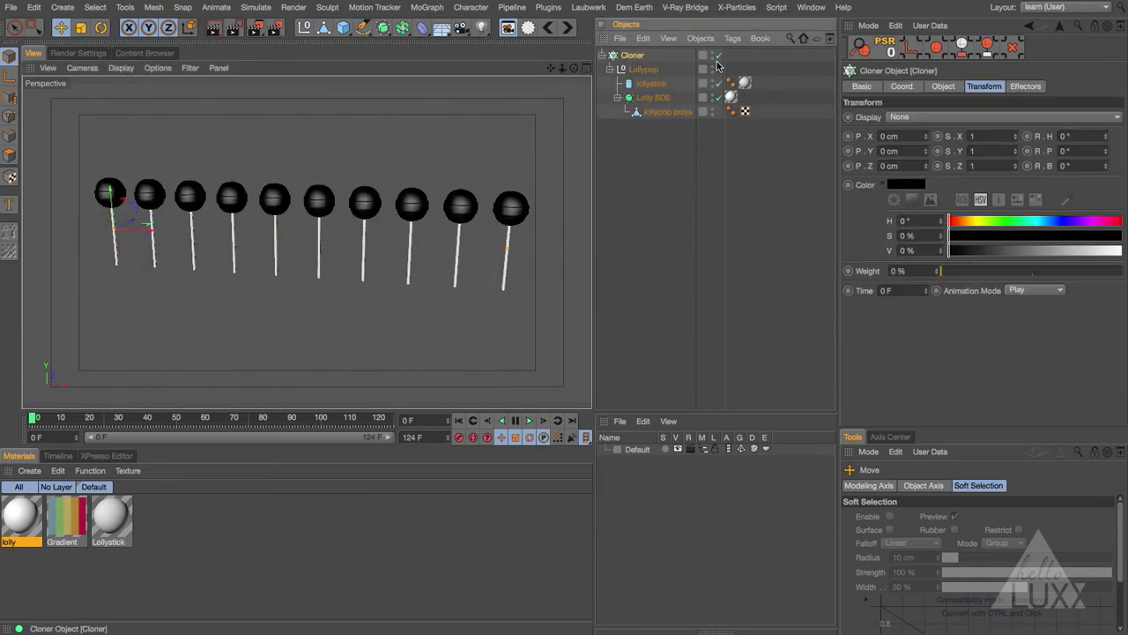
left_click(425, 8)
mouse_move(476, 28)
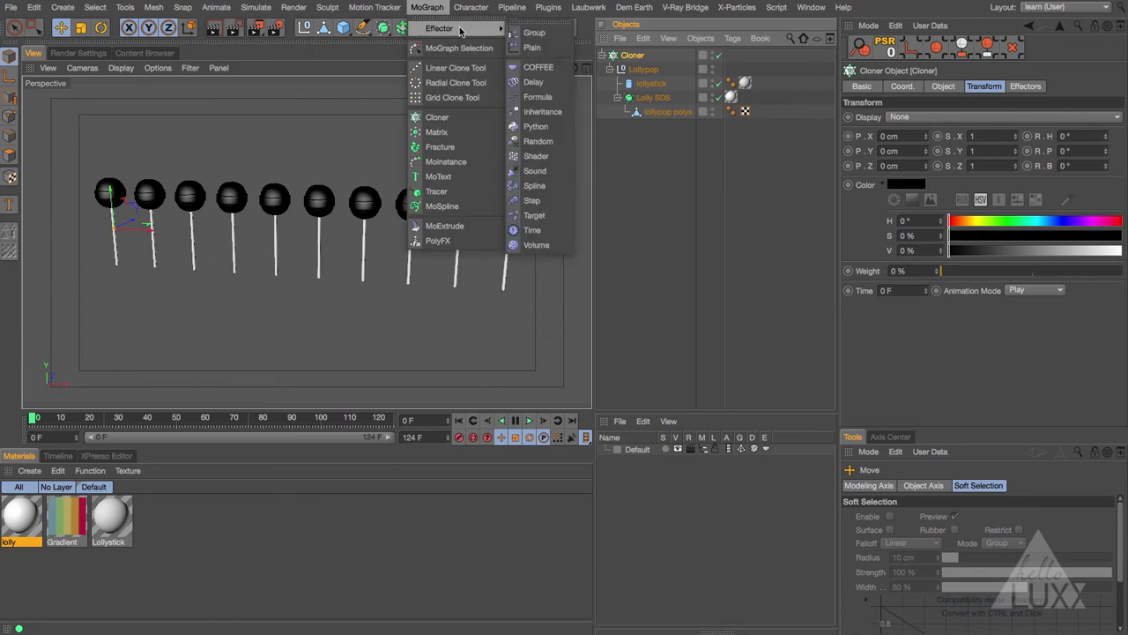
left_click(533, 201)
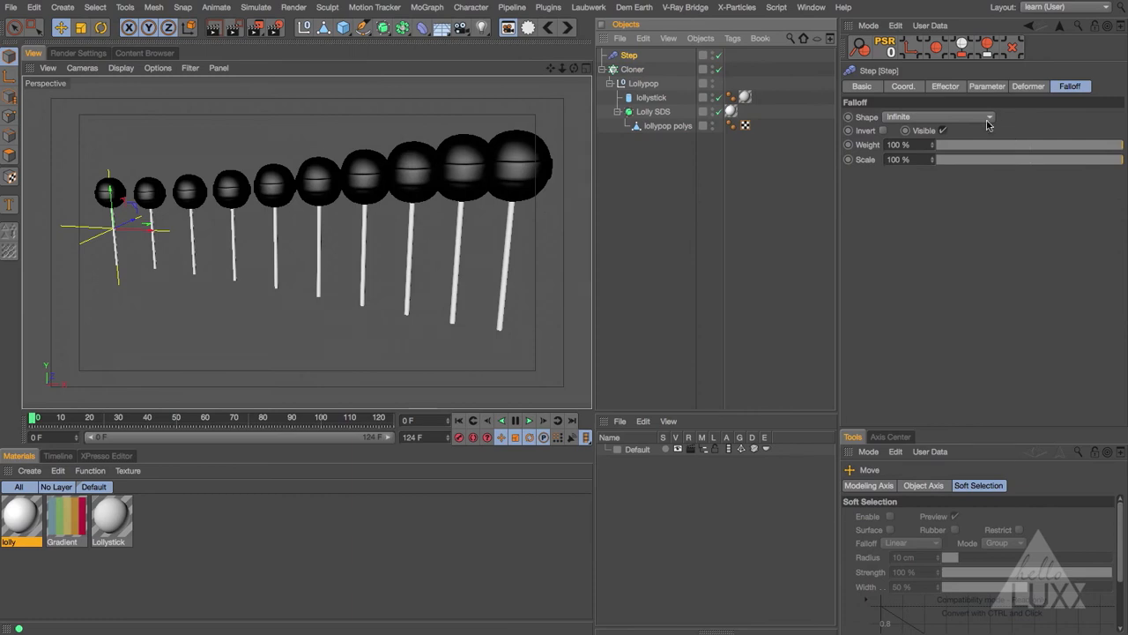
Disable the Step effector's Scale transform and set its Color Mode to On.
left_click(987, 86)
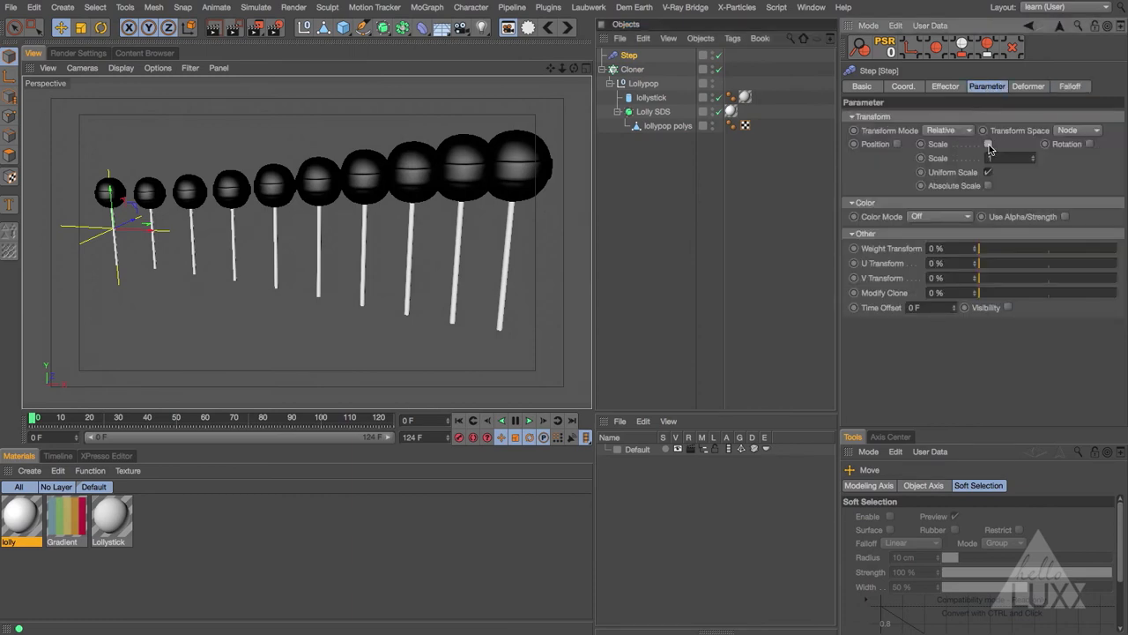
left_click(986, 143)
left_click(931, 176)
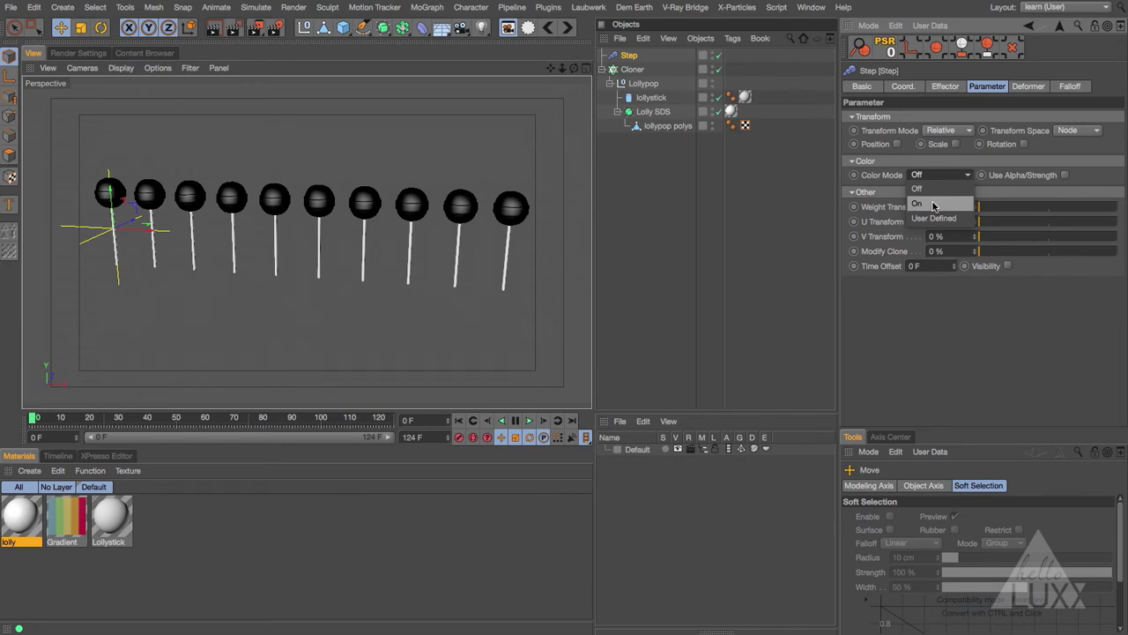
left_click(934, 204)
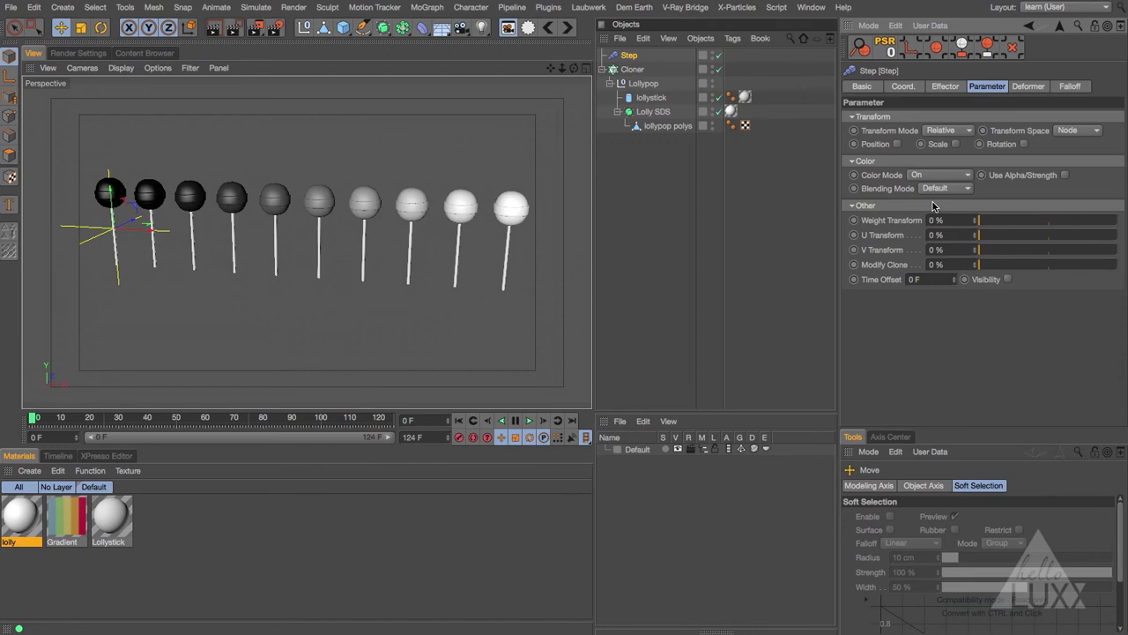
Try reshaping the Step effector's spline into an arch with both ends at zero, and reset the spline to its default.
left_click(957, 90)
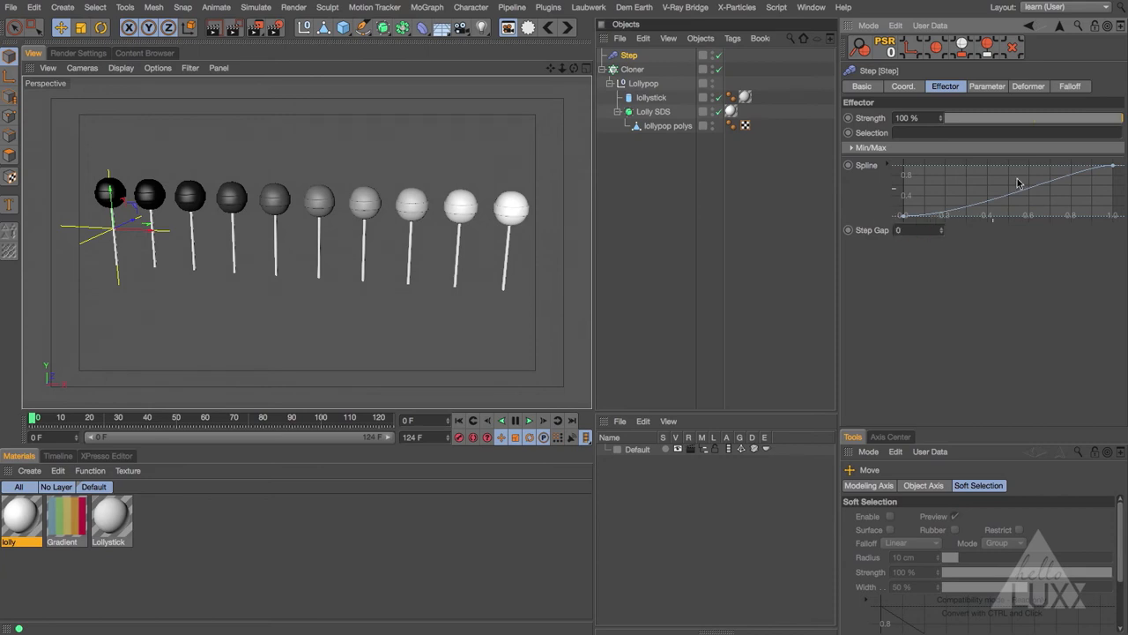
left_click(1115, 166)
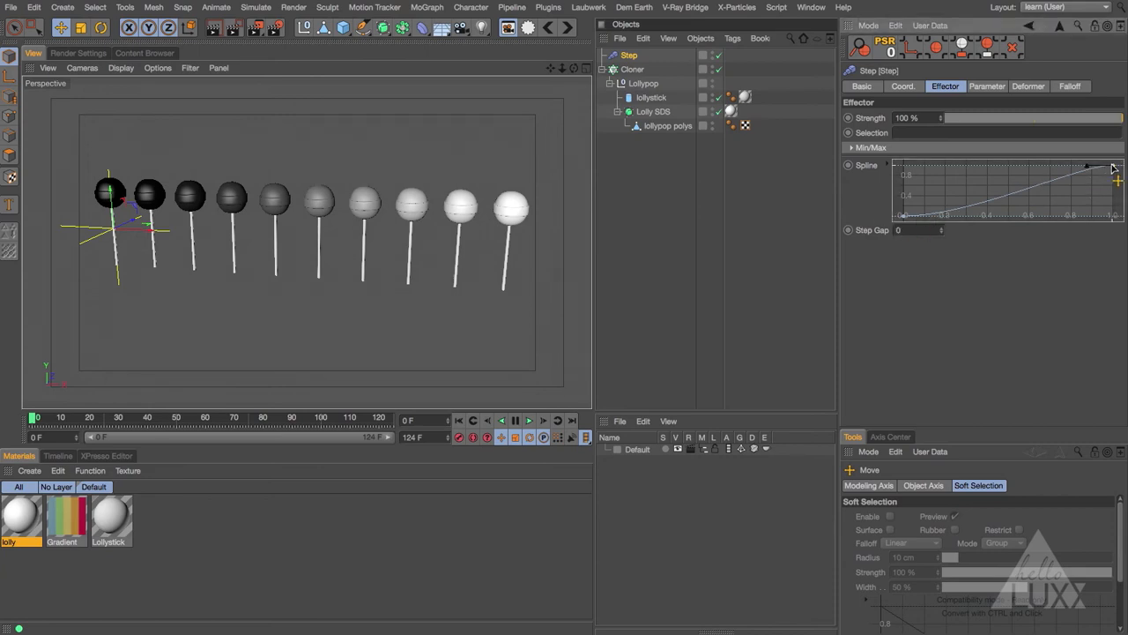
mouse_move(1111, 169)
left_mouse_down()
mouse_move(1118, 206)
mouse_move(1113, 166)
left_mouse_up()
mouse_move(902, 218)
left_mouse_down()
mouse_move(890, 153)
mouse_move(879, 234)
left_mouse_up()
left_click_drag(955, 216, 954, 183)
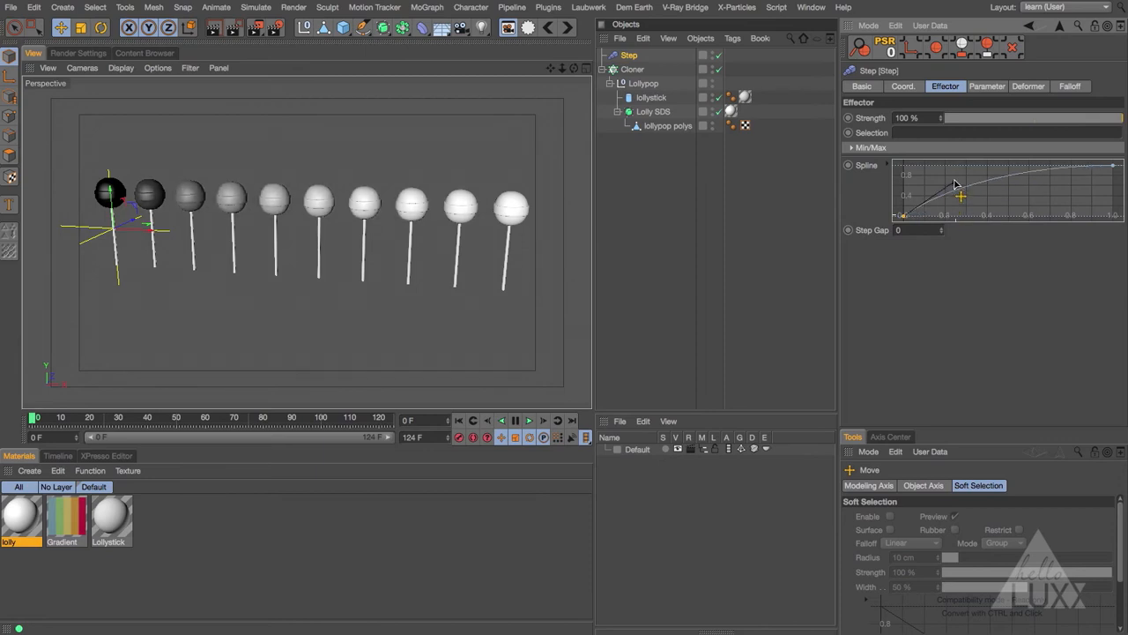
mouse_move(1110, 167)
left_mouse_down()
mouse_move(1112, 216)
mouse_move(1040, 158)
left_mouse_up()
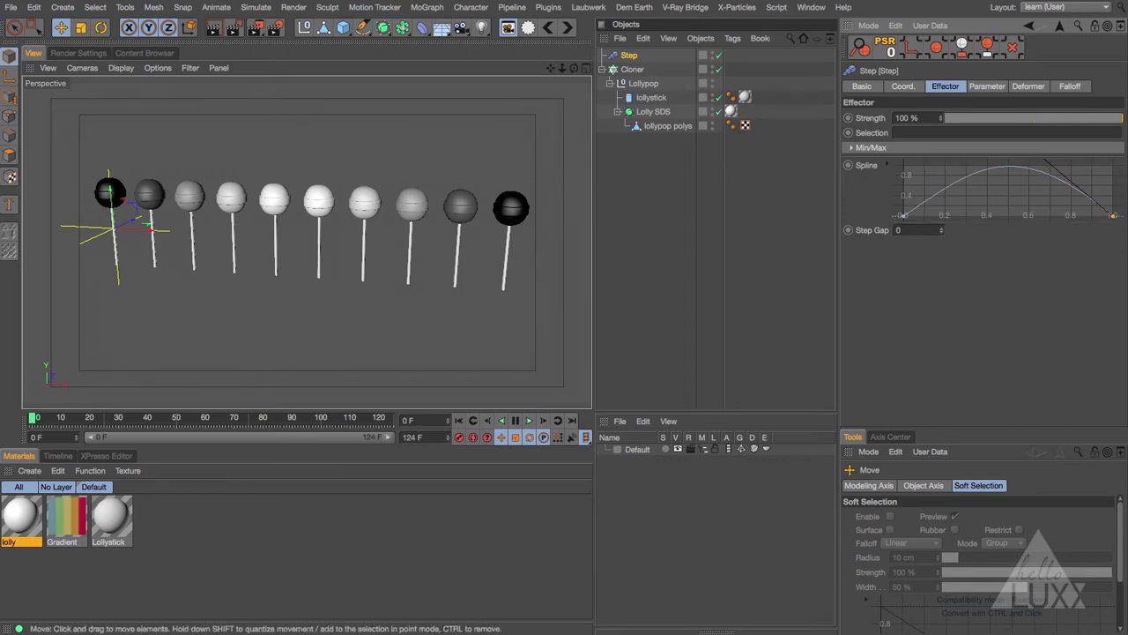
right_click(870, 172)
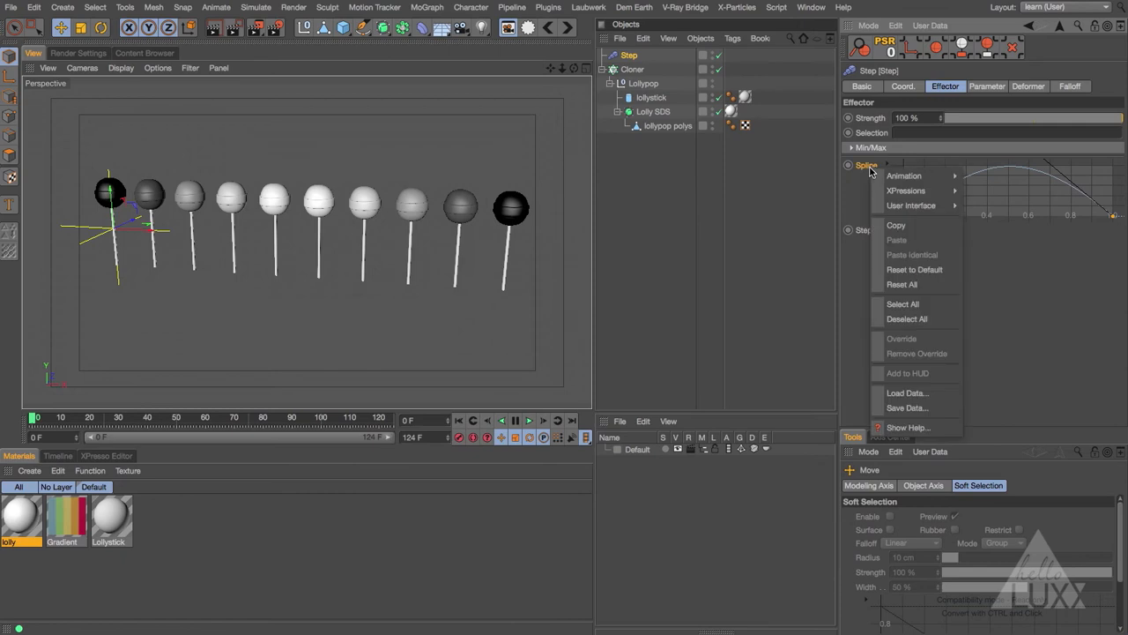
left_click(936, 270)
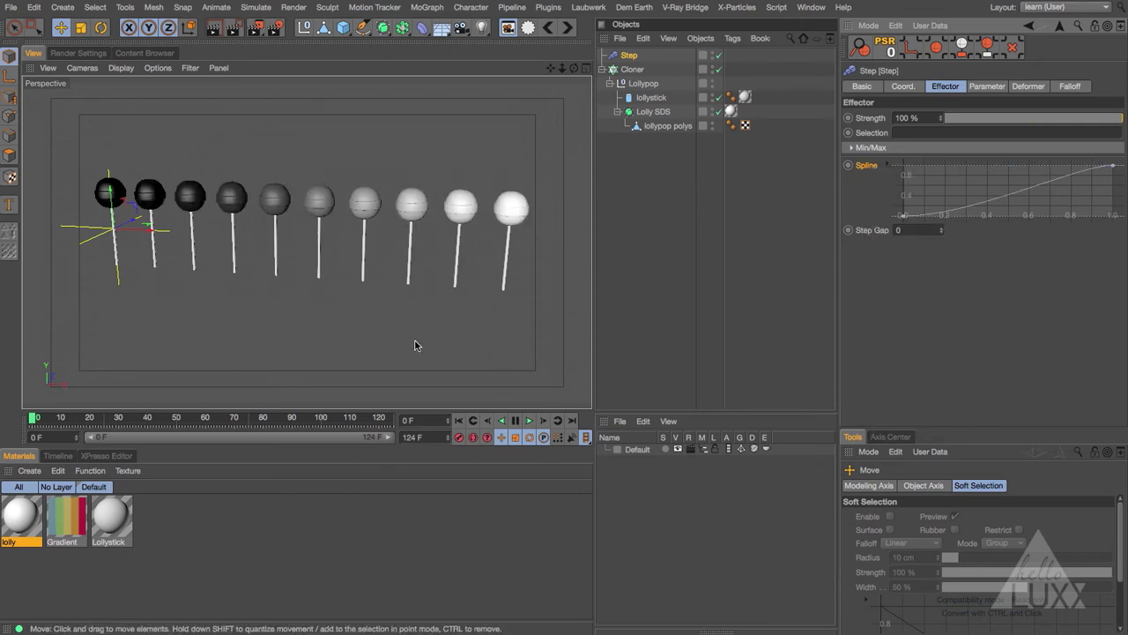
Save the Gradient material's color gradient as a preset named Rainbow, overwriting the existing preset of that name.
left_click(22, 518)
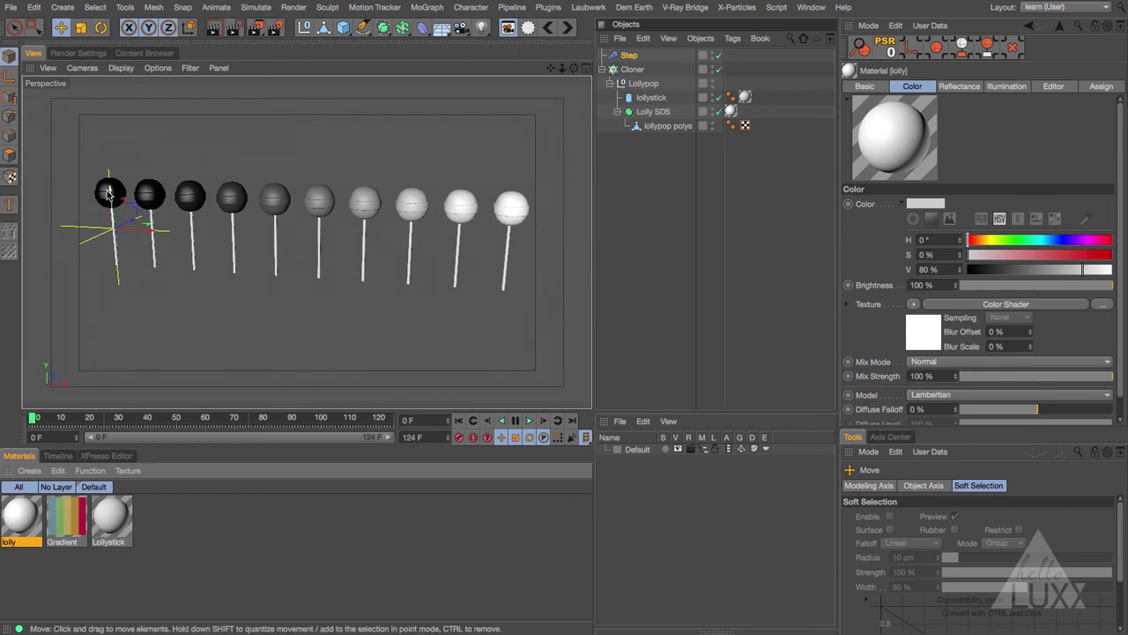
left_click(64, 513)
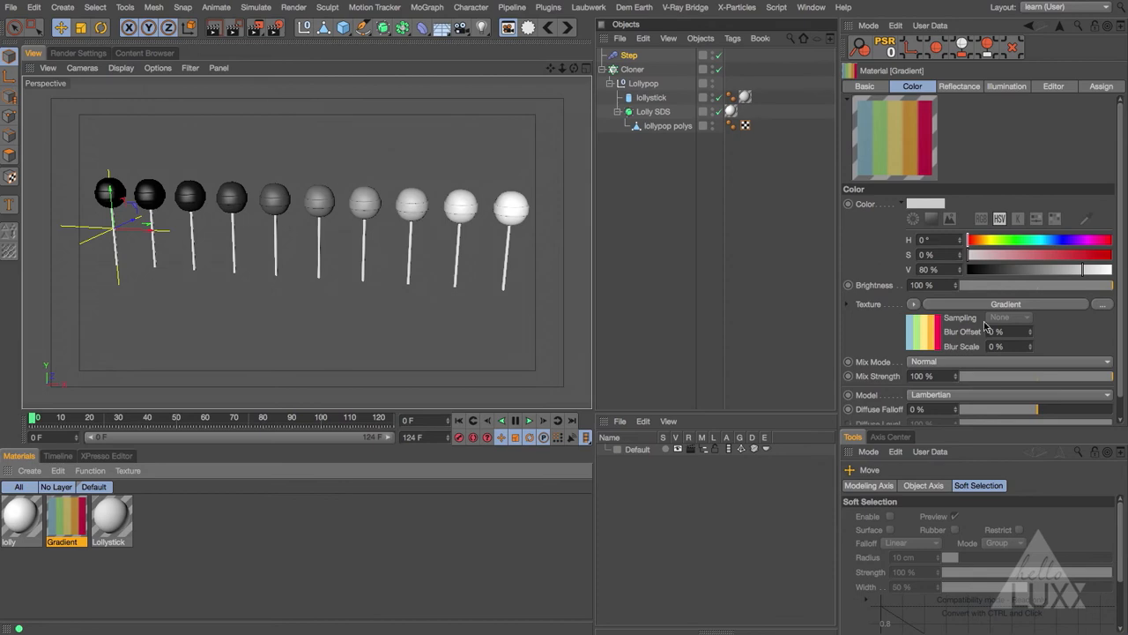
left_click(921, 334)
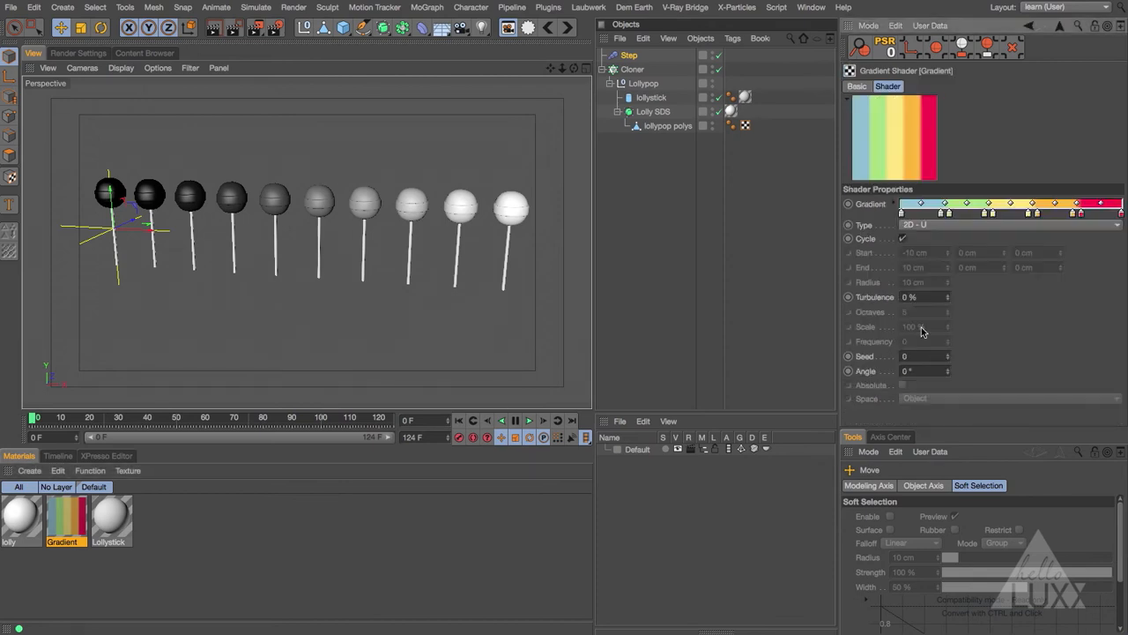
left_click(894, 205)
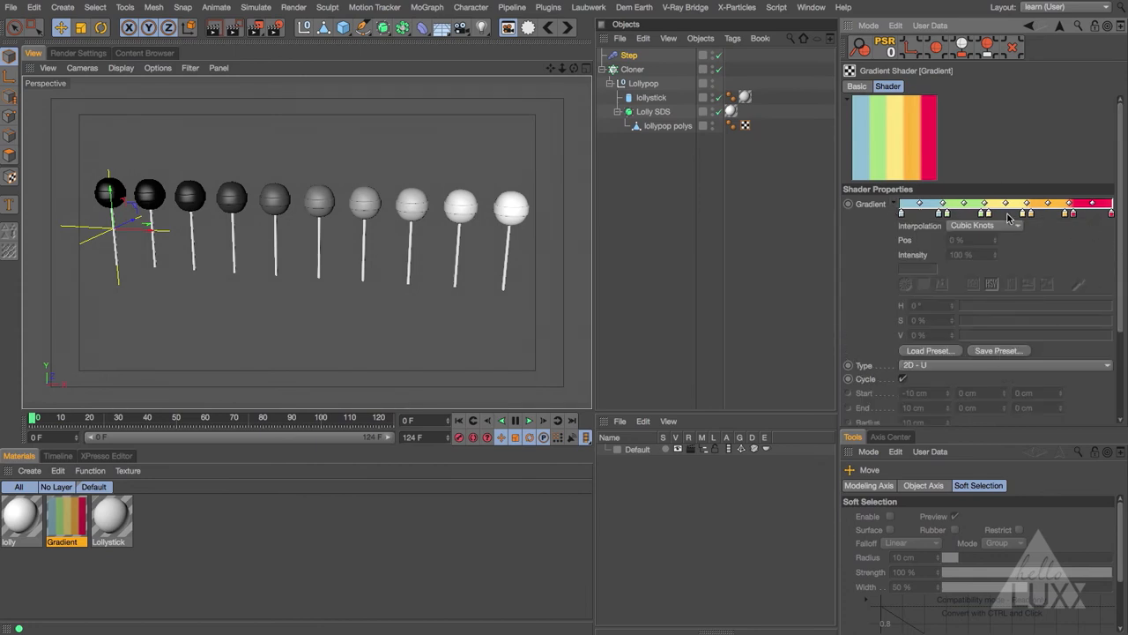
left_click(996, 351)
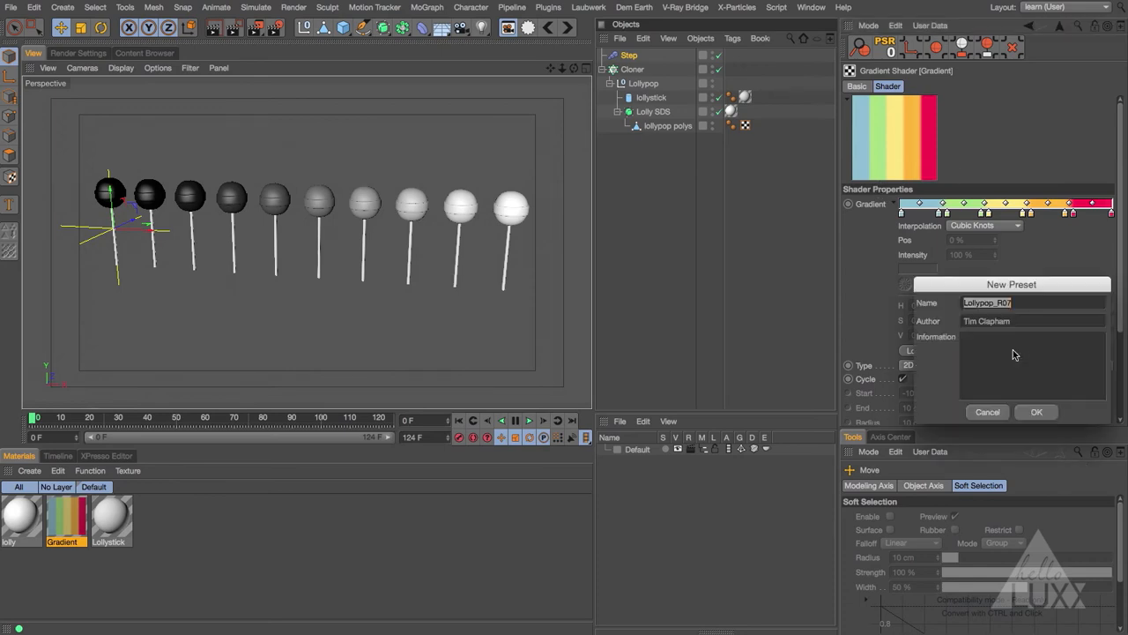
left_click_drag(1019, 303, 872, 297)
type("Rainbow")
left_click(1039, 412)
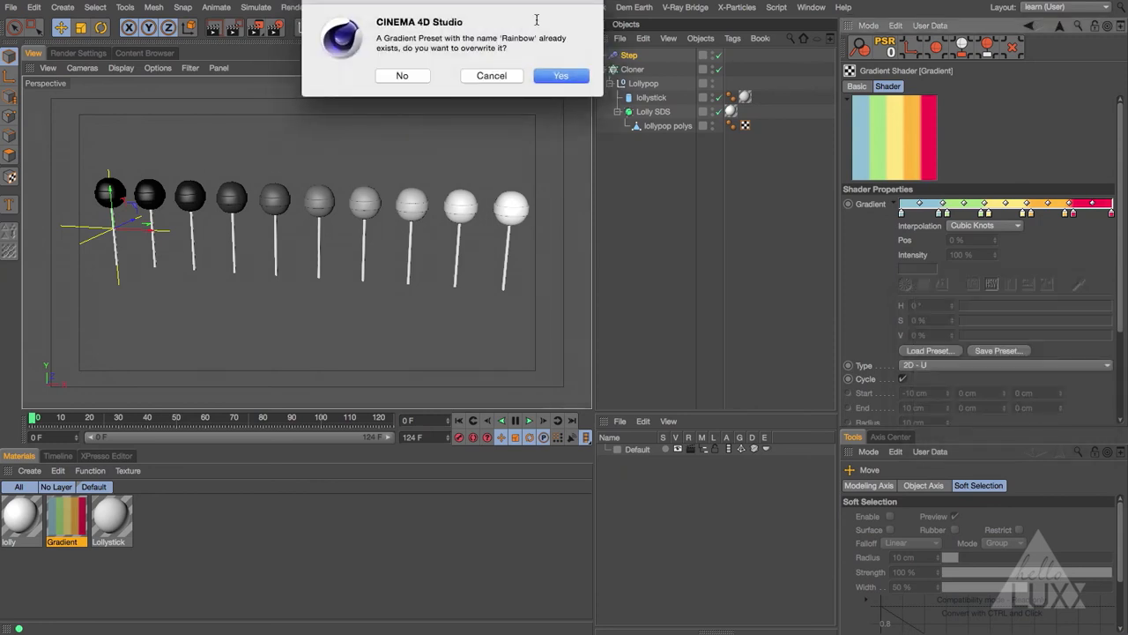
left_click(562, 76)
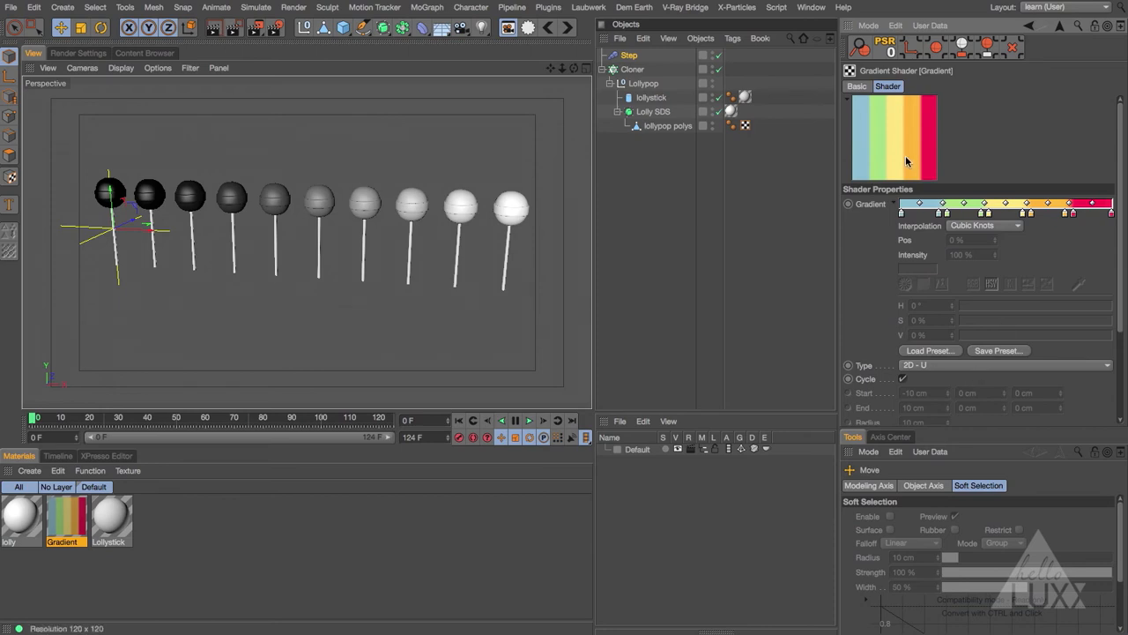
Wrap the lolly material's Color Shader texture in a Colorizer shader and open the Colorizer's properties.
left_click(21, 518)
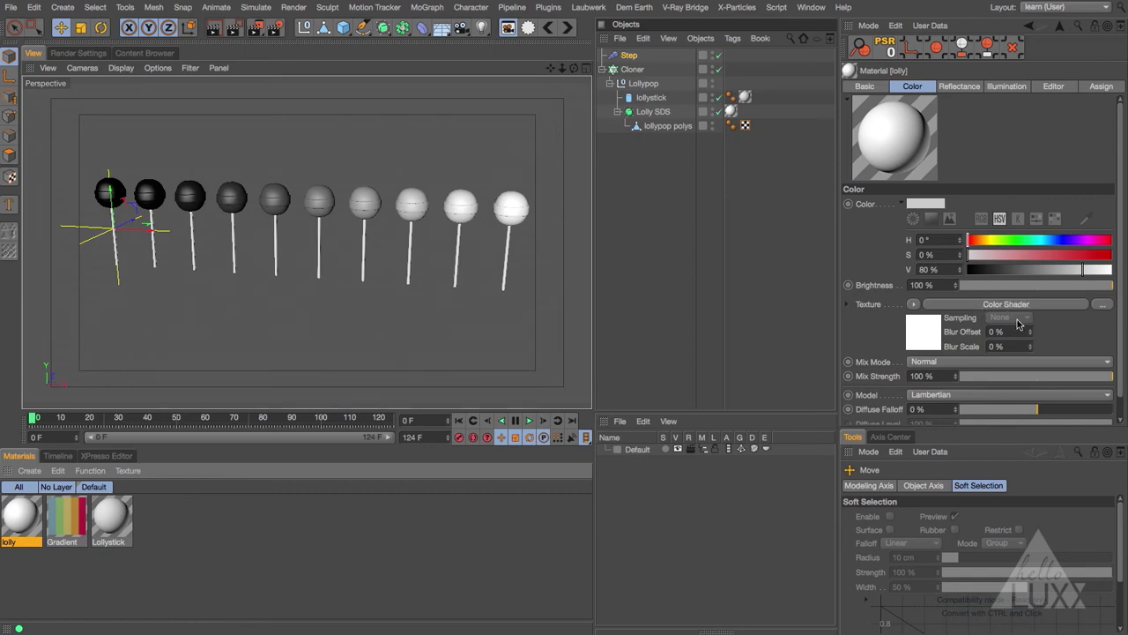
left_click(915, 305)
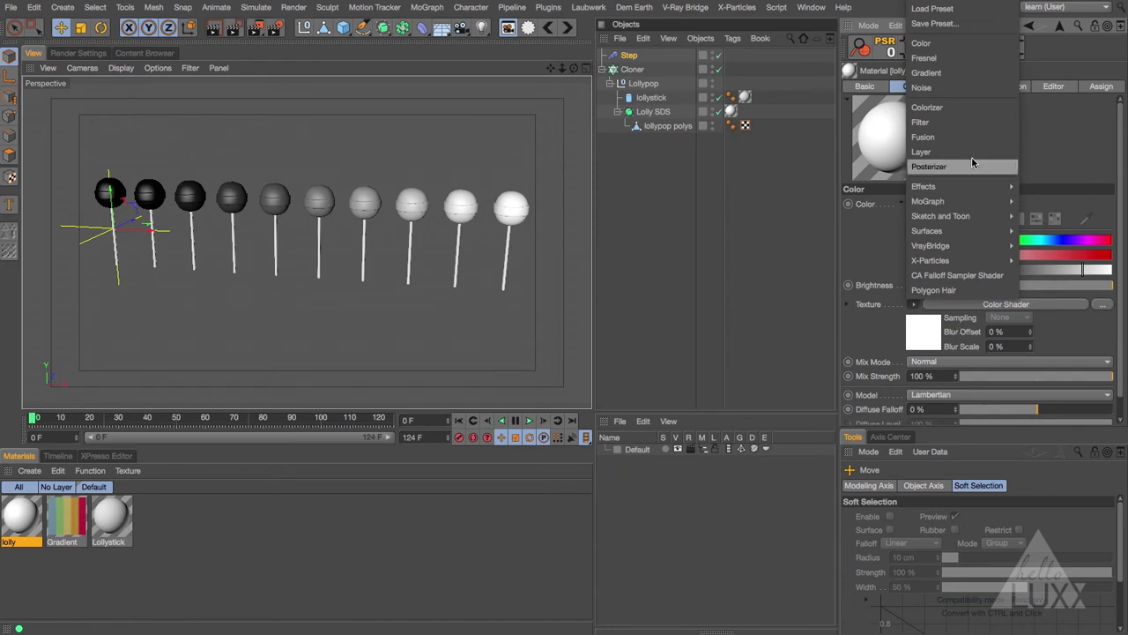
left_click(927, 108)
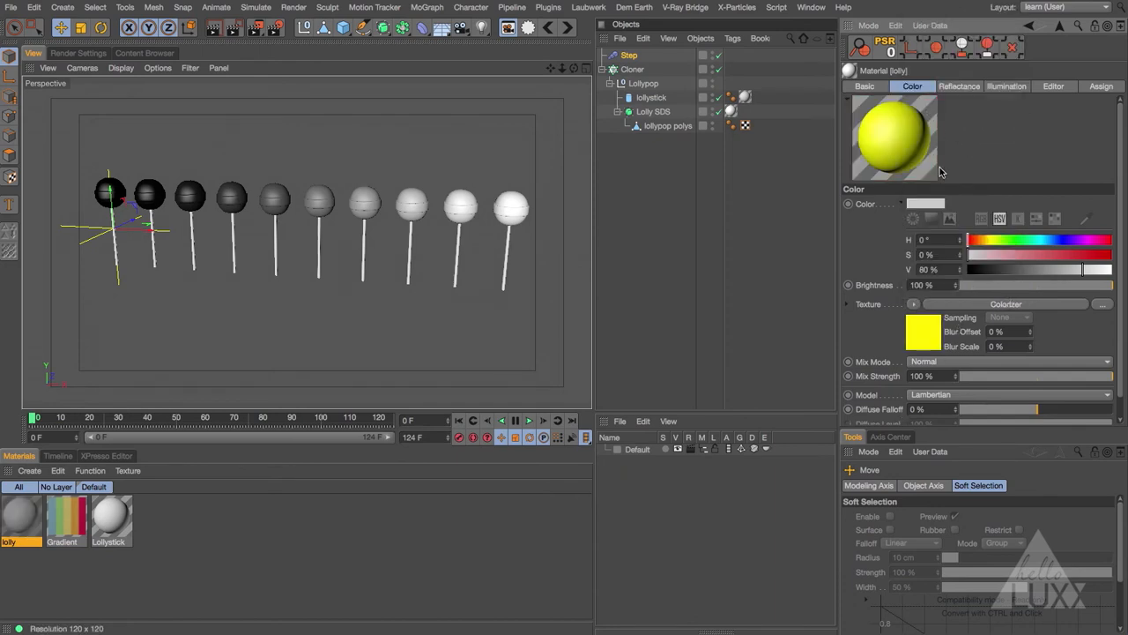
left_click(925, 331)
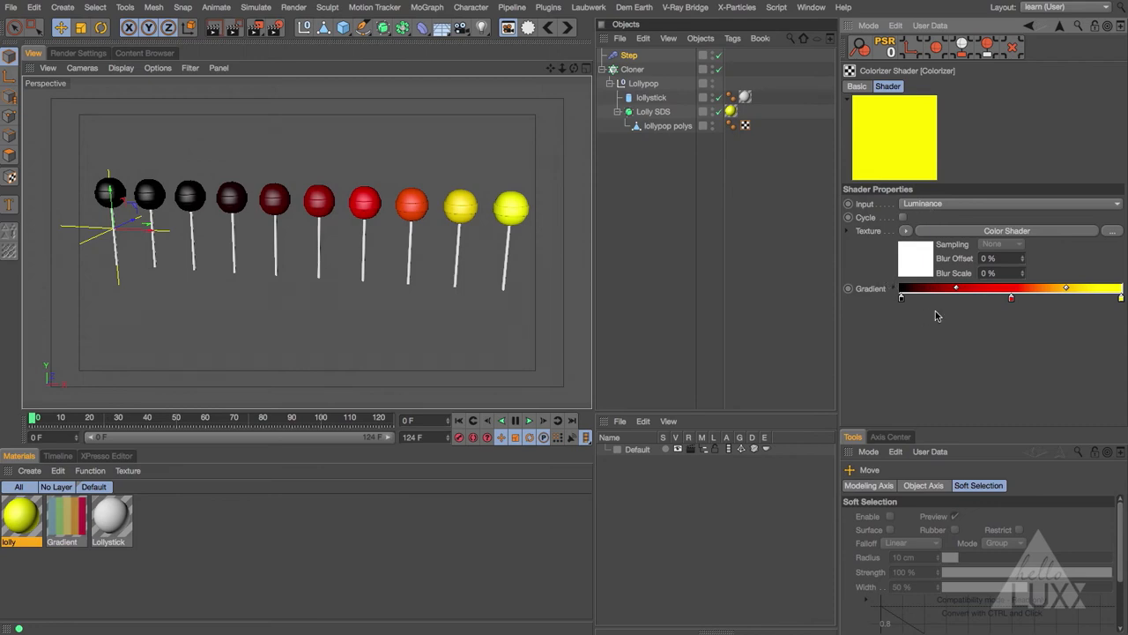
Load the rainbow preset into the Colorizer shader's gradient.
left_click(896, 290)
scroll(908, 352, "down", 1)
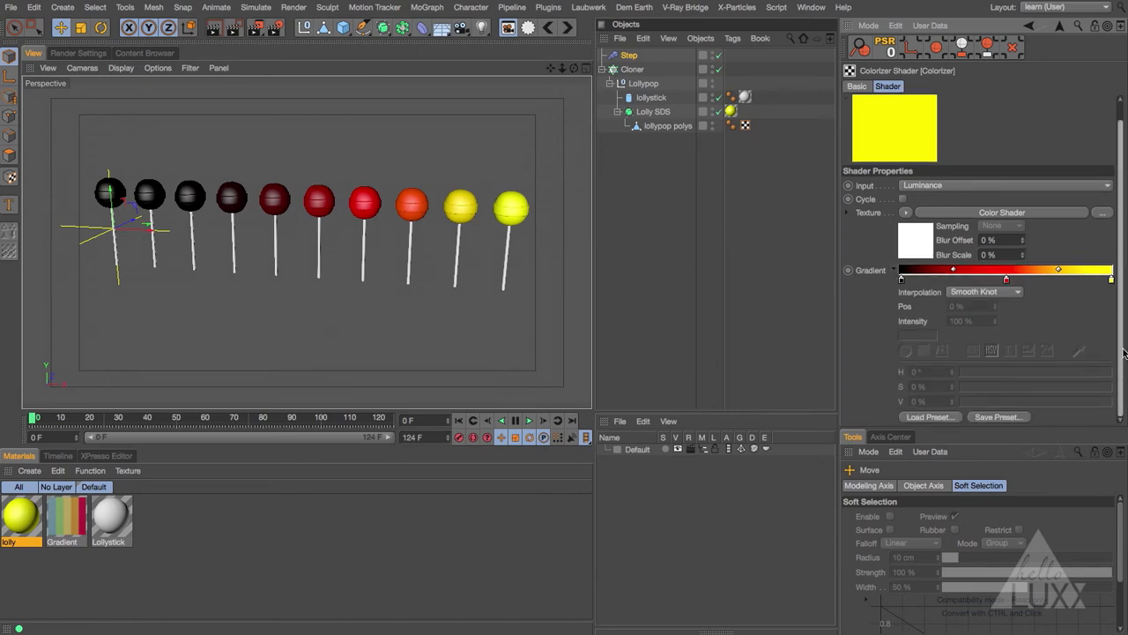
left_click(916, 417)
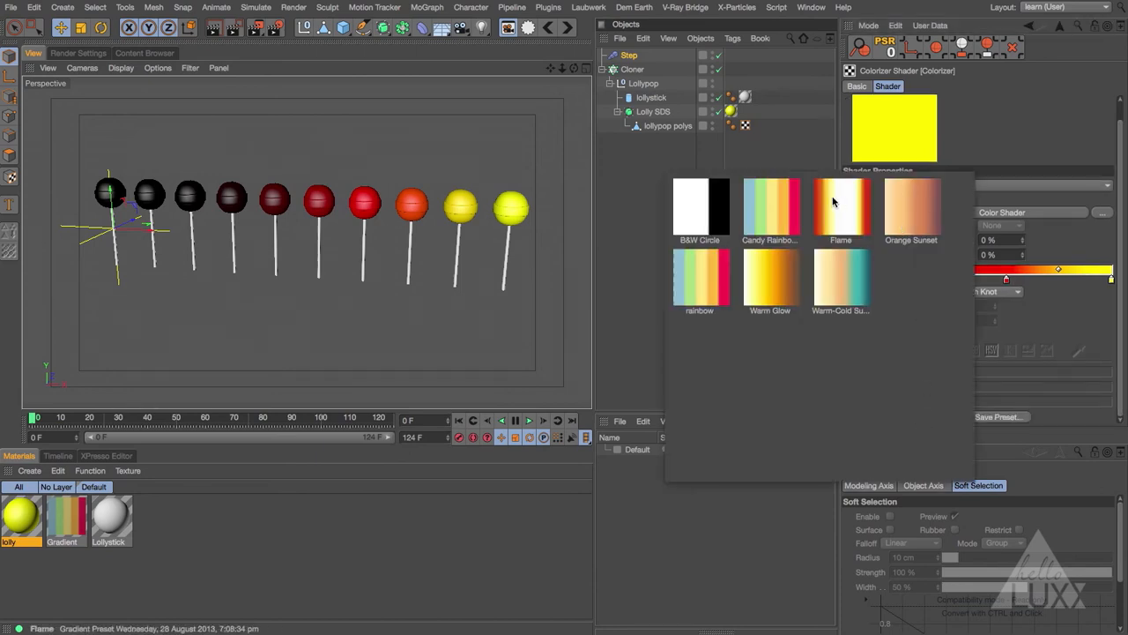
left_click(682, 291)
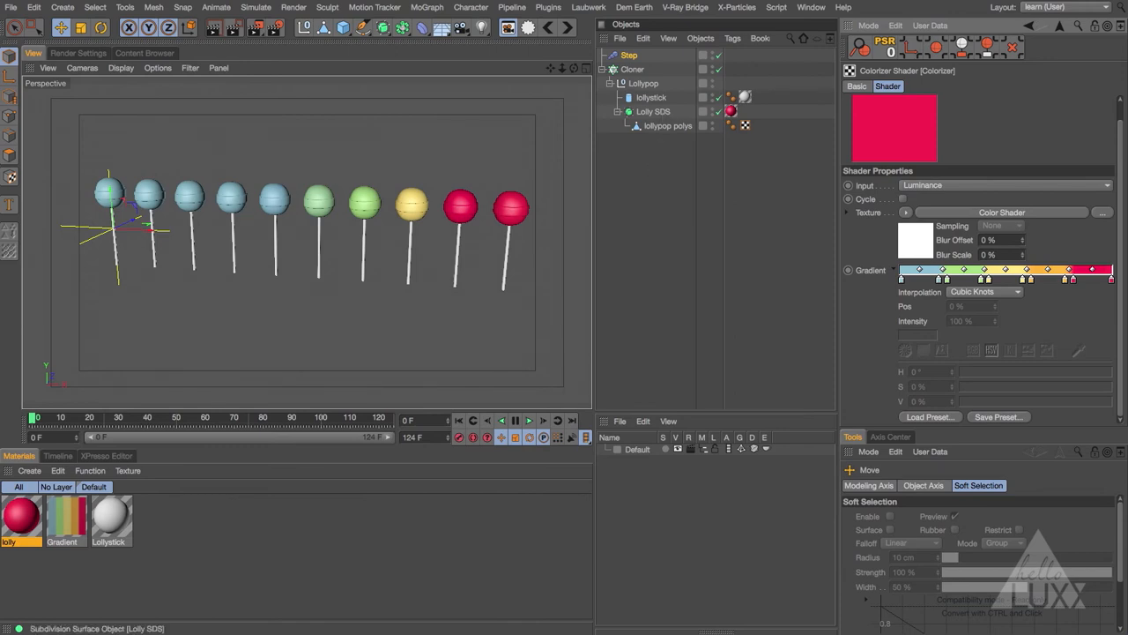
Apply the Linear spline preset to the Step effector's spline.
left_click(629, 57)
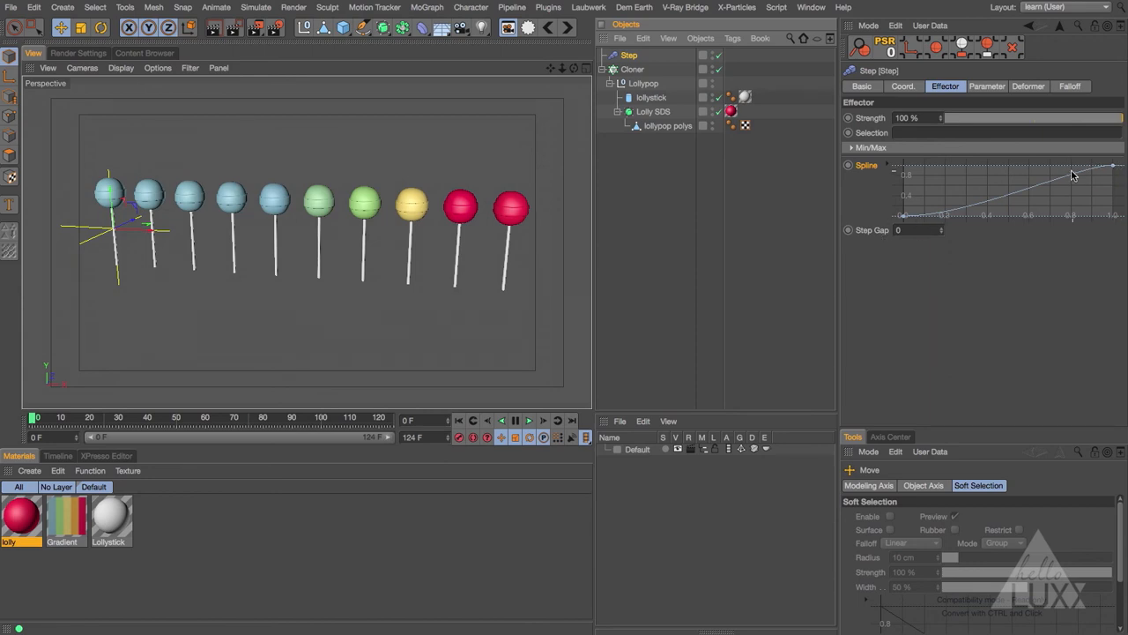
right_click(920, 182)
mouse_move(1031, 393)
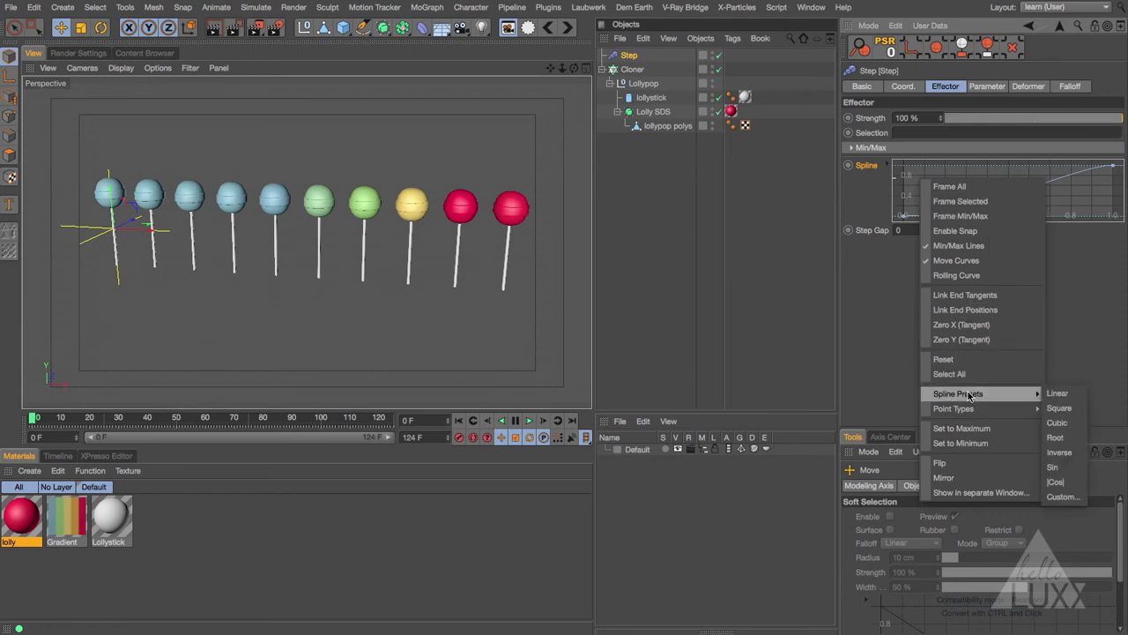
left_click(1057, 394)
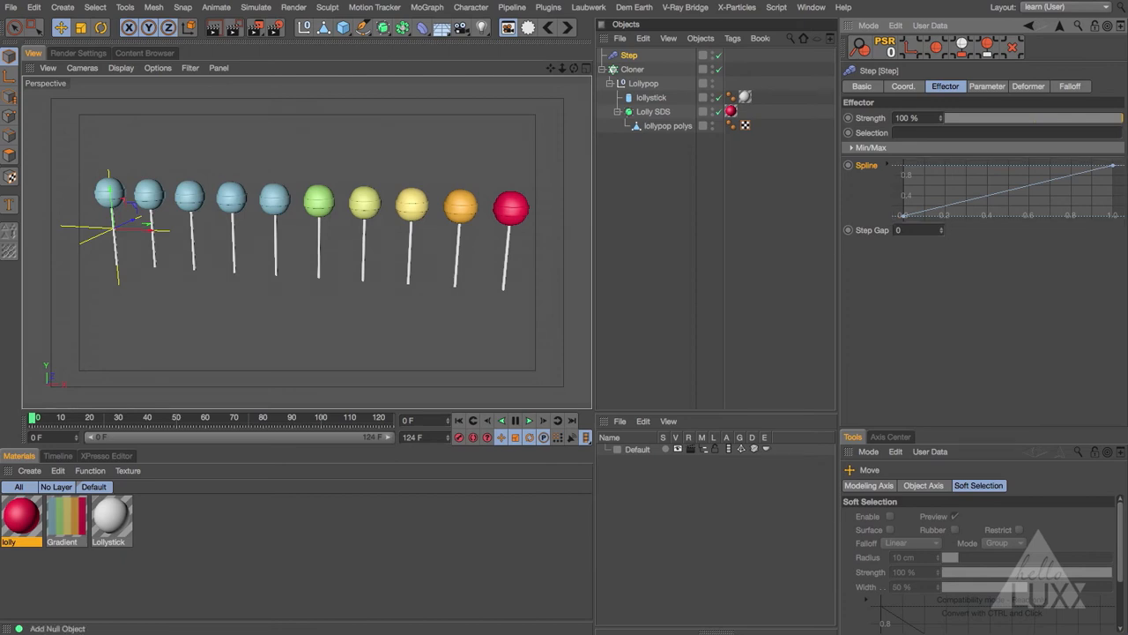
Inspect the Step effector's Maximum and Minimum settings.
left_click(880, 150)
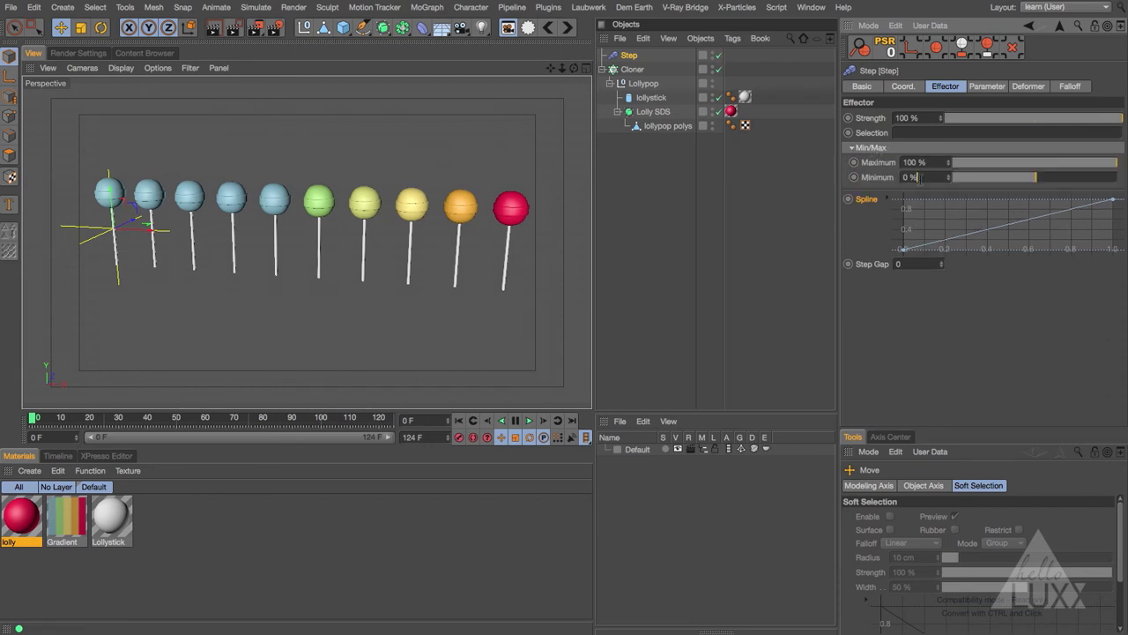
left_click(917, 178)
left_click(1032, 178)
left_click(863, 148)
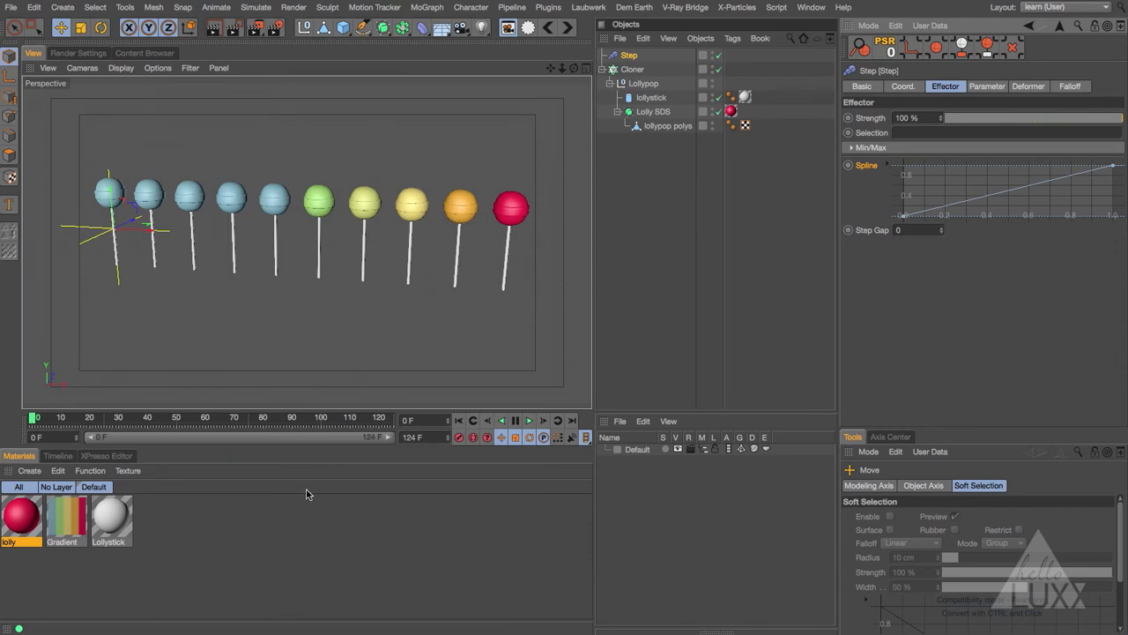
Create a new material with a Gradient shader as its color texture and show the gradient's properties in a separate, enlarged Attributes window.
double_click(242, 540)
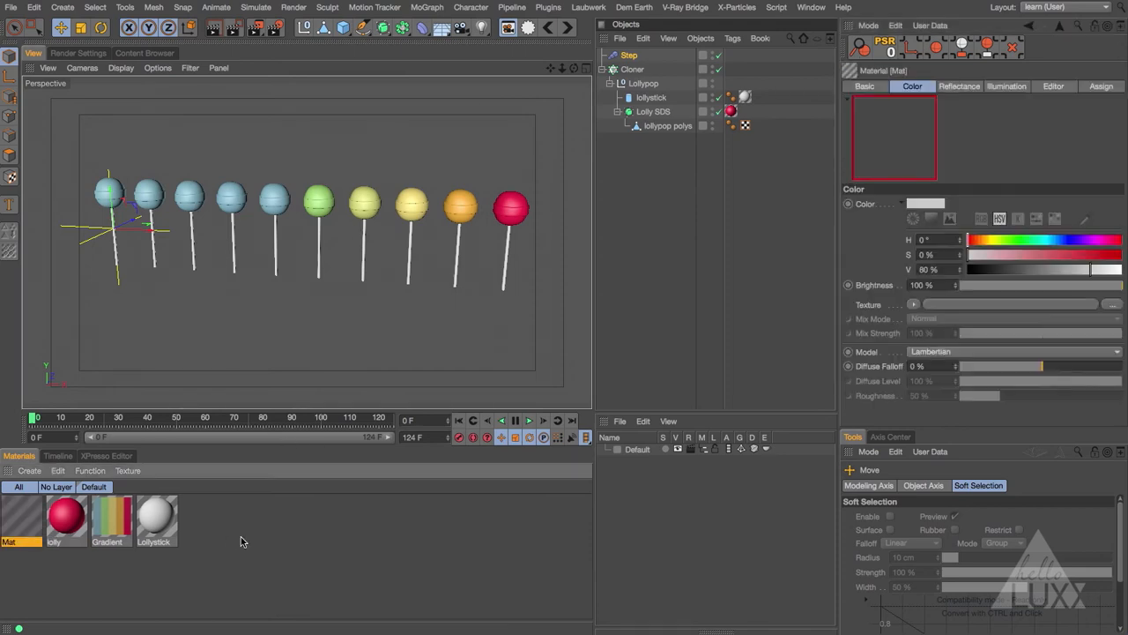
left_click(915, 304)
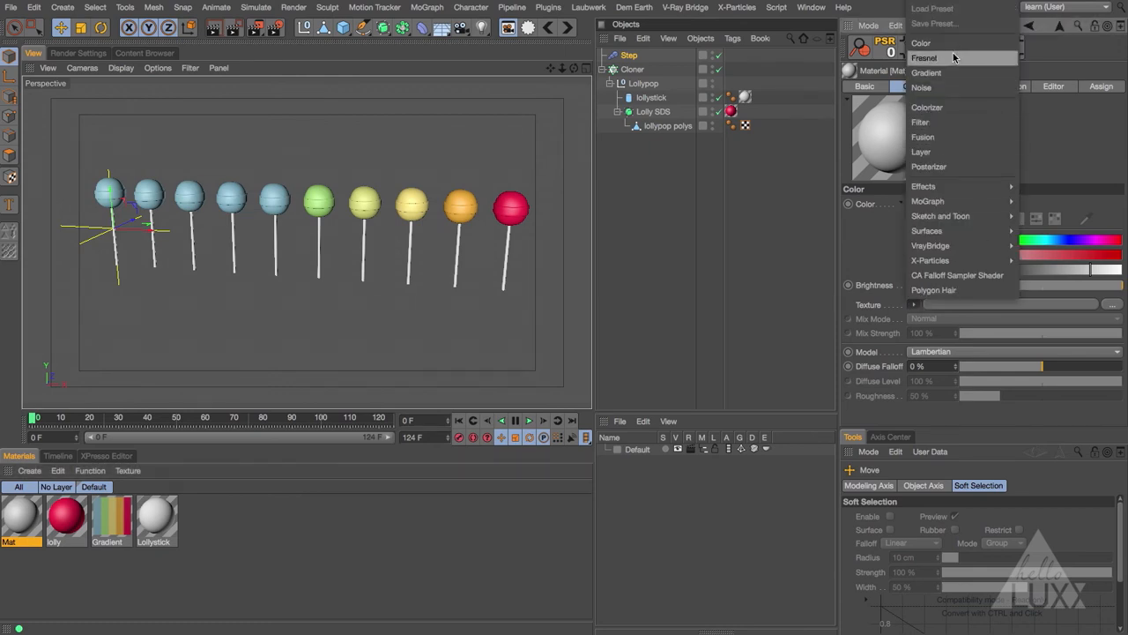
left_click(926, 72)
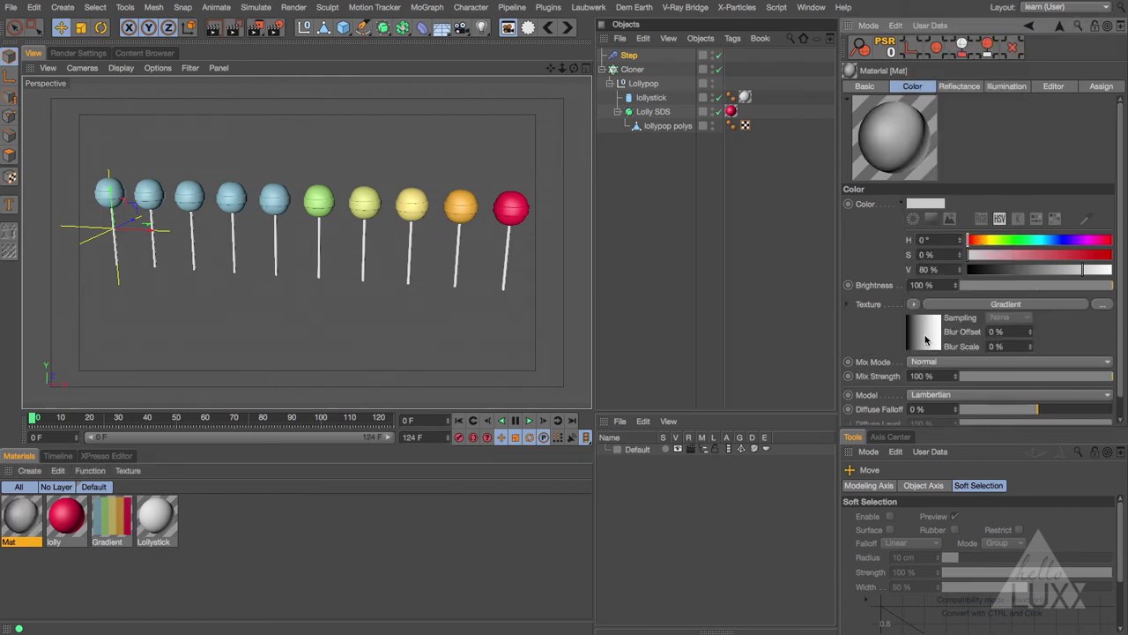
left_click(924, 332)
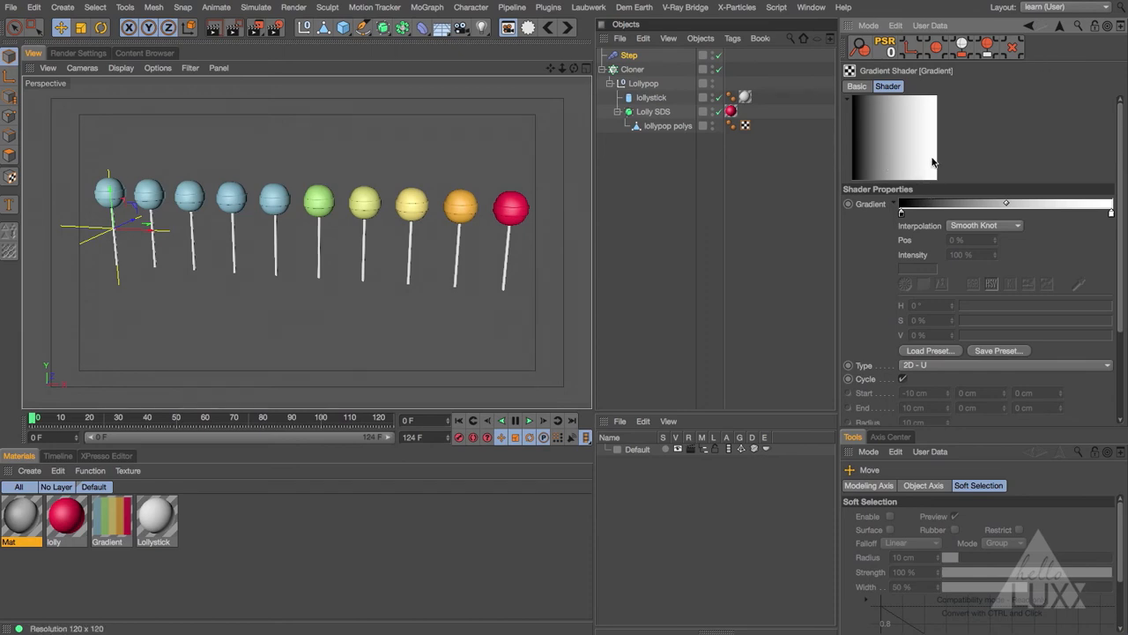
left_click(1121, 27)
left_click_drag(982, 0, 432, 27)
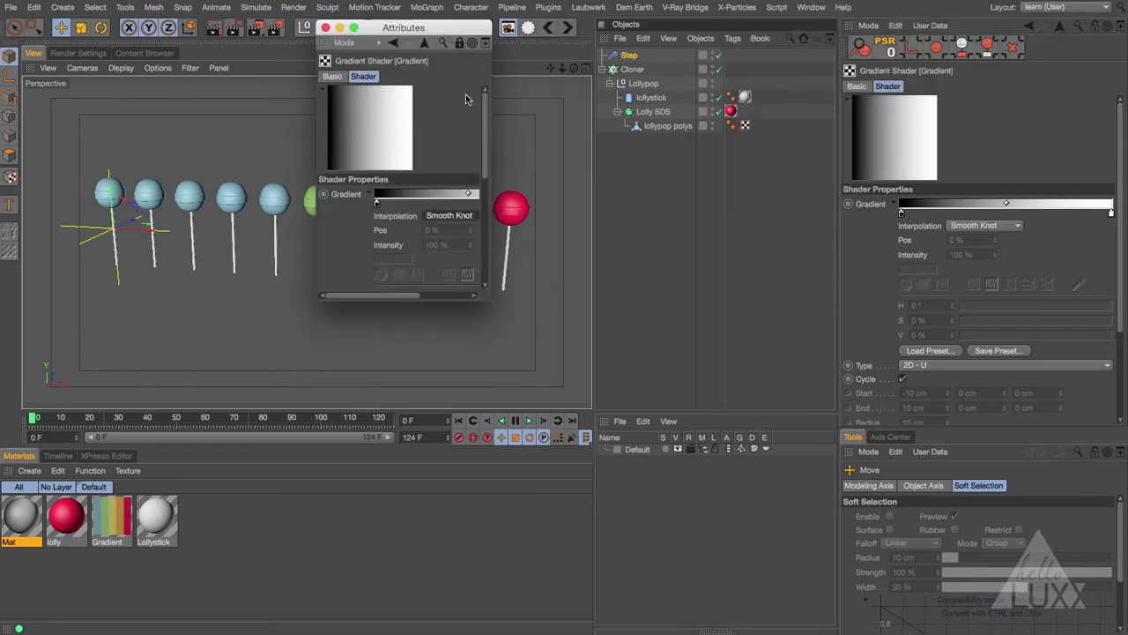
left_click_drag(491, 302, 583, 456)
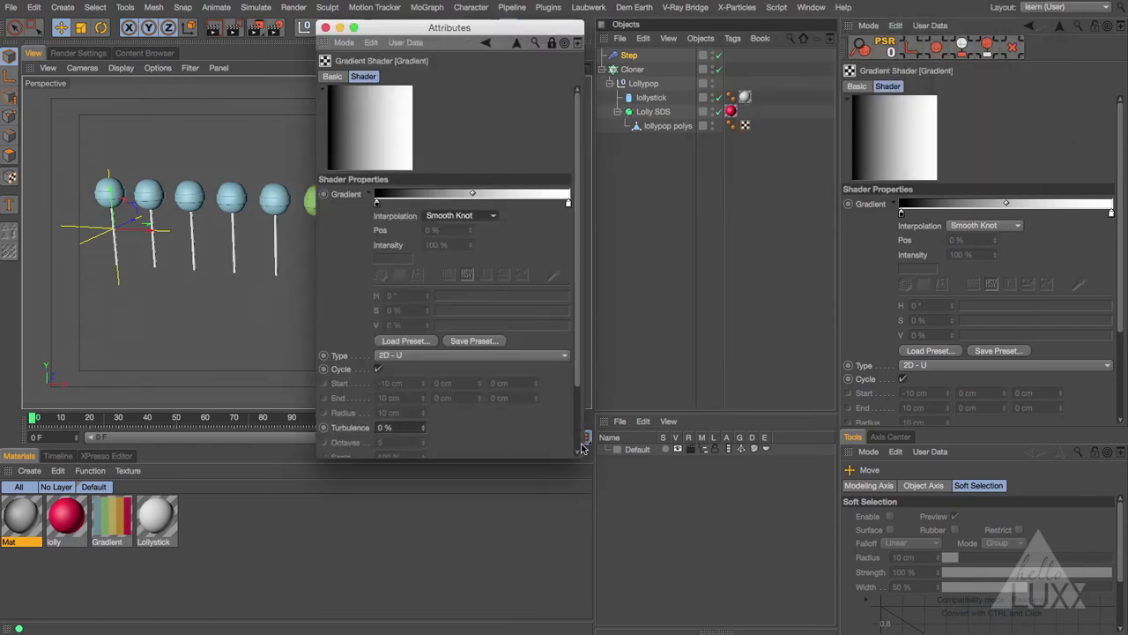
Enable the new material's Bump channel, copy the color Gradient shader into its texture, and open the bump gradient's properties.
left_click(14, 520)
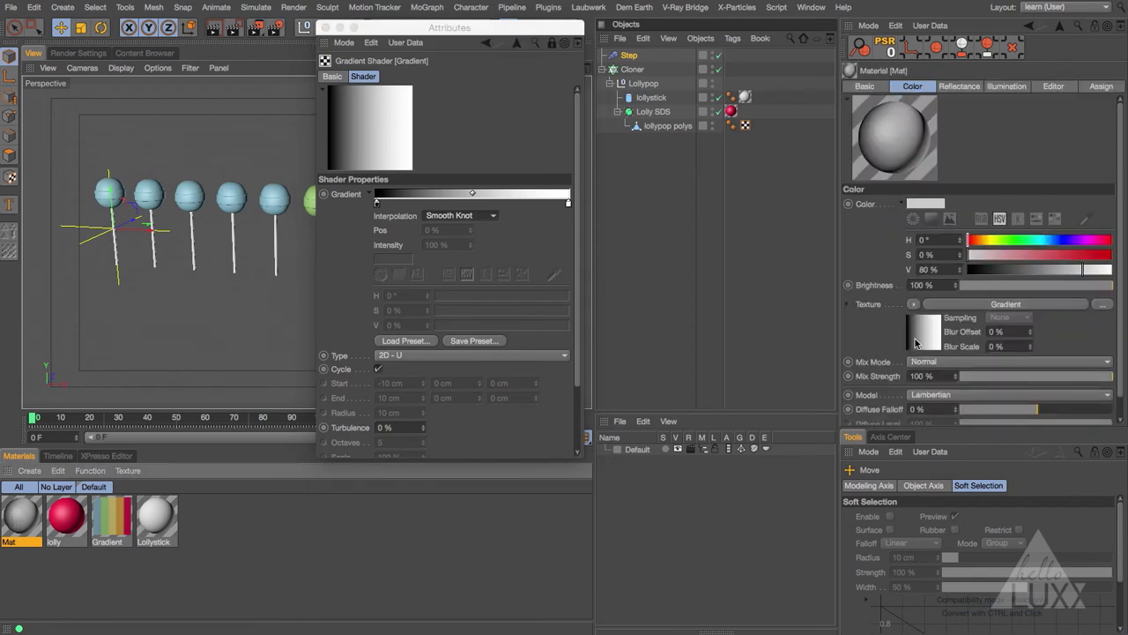
left_click(880, 88)
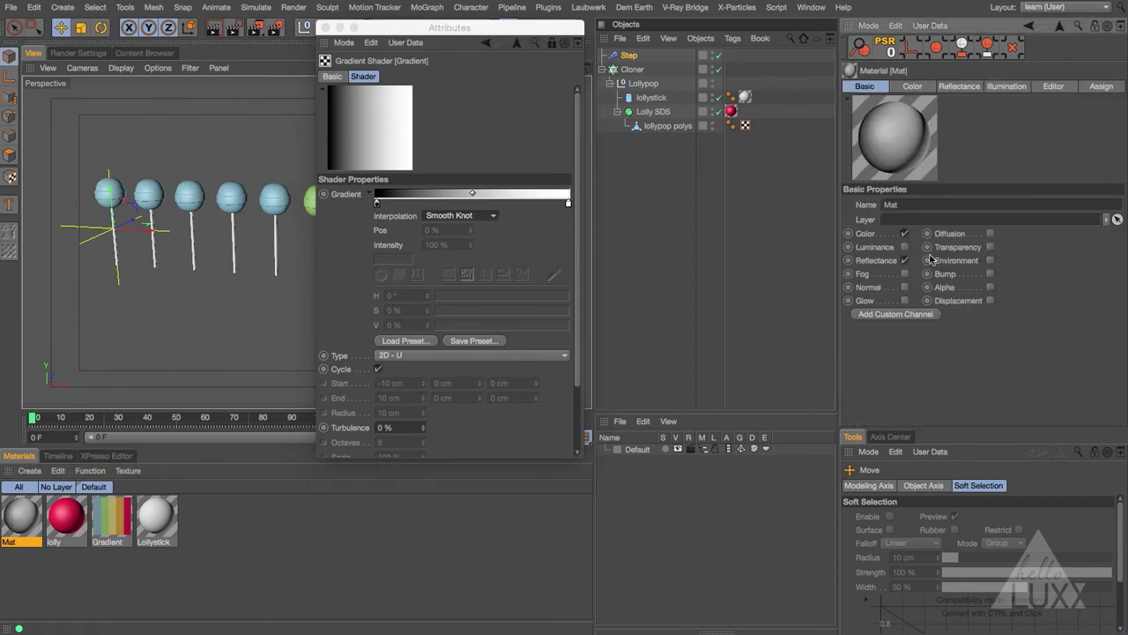
left_click(990, 274)
left_click(912, 87)
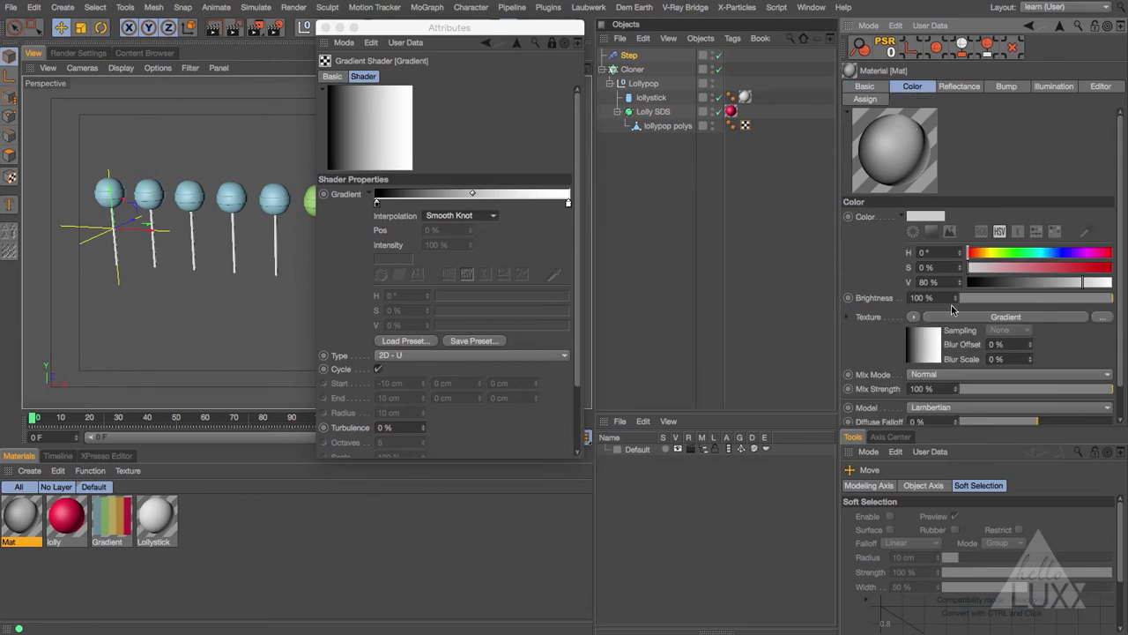
left_click_drag(923, 358, 994, 251)
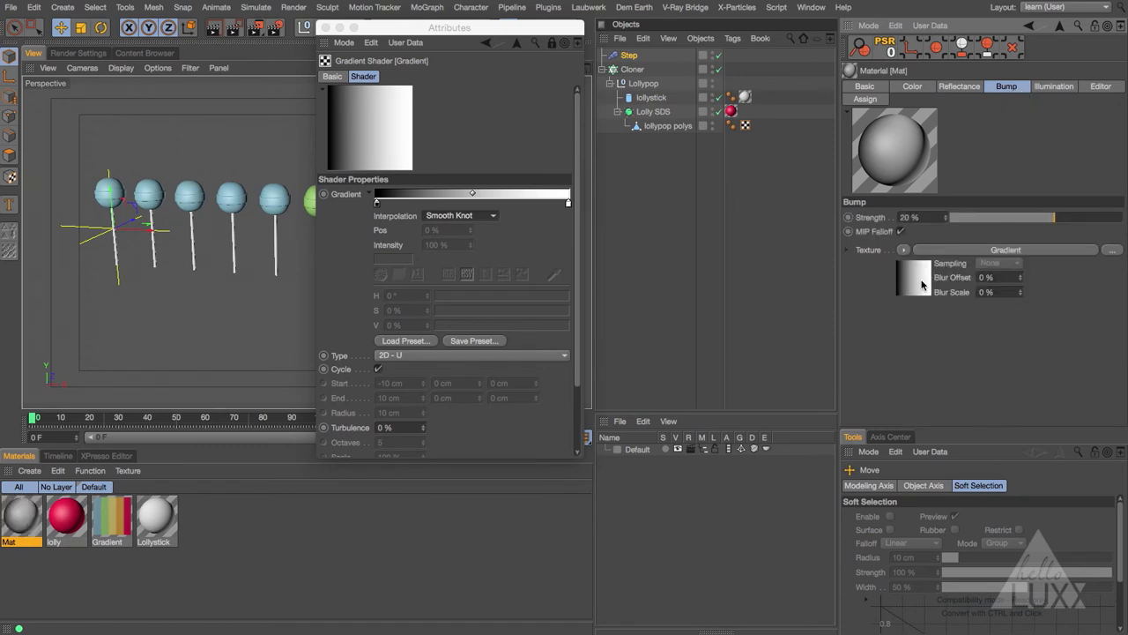
left_click(922, 284)
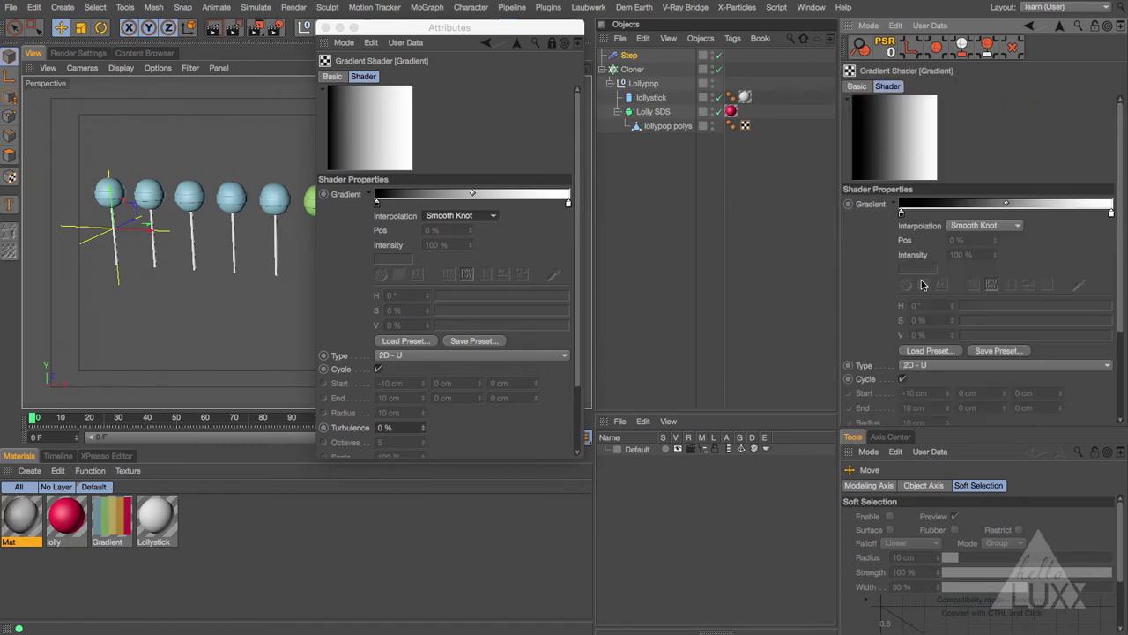
Set the interpolation of both the bump gradient and the color gradient to Linear.
left_click_drag(494, 33, 746, 50)
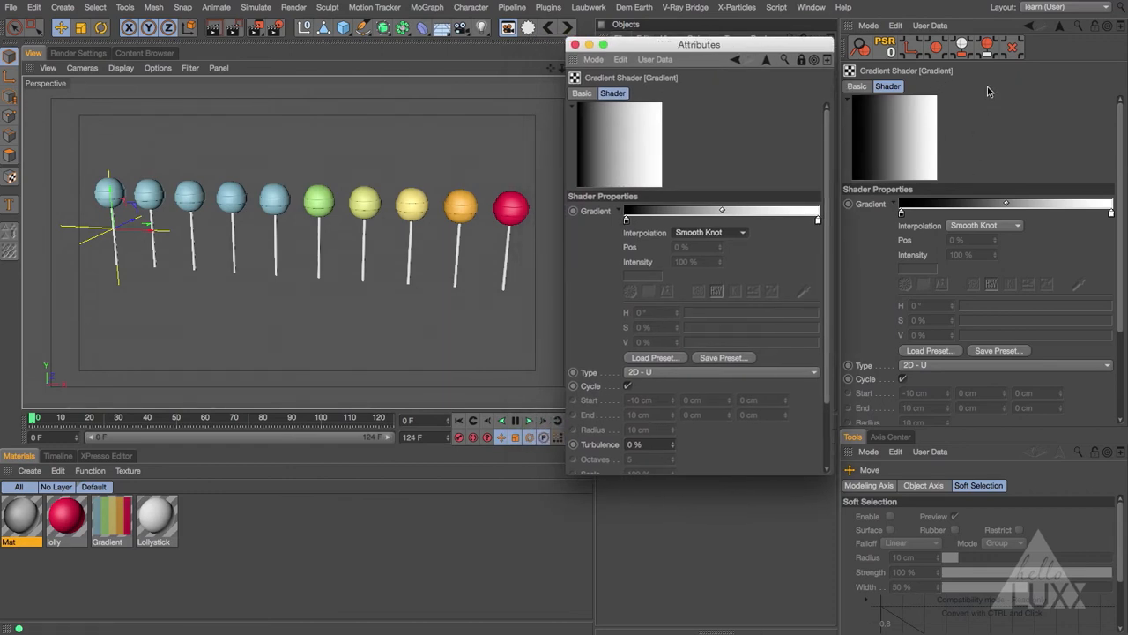
left_click(981, 228)
left_click(956, 291)
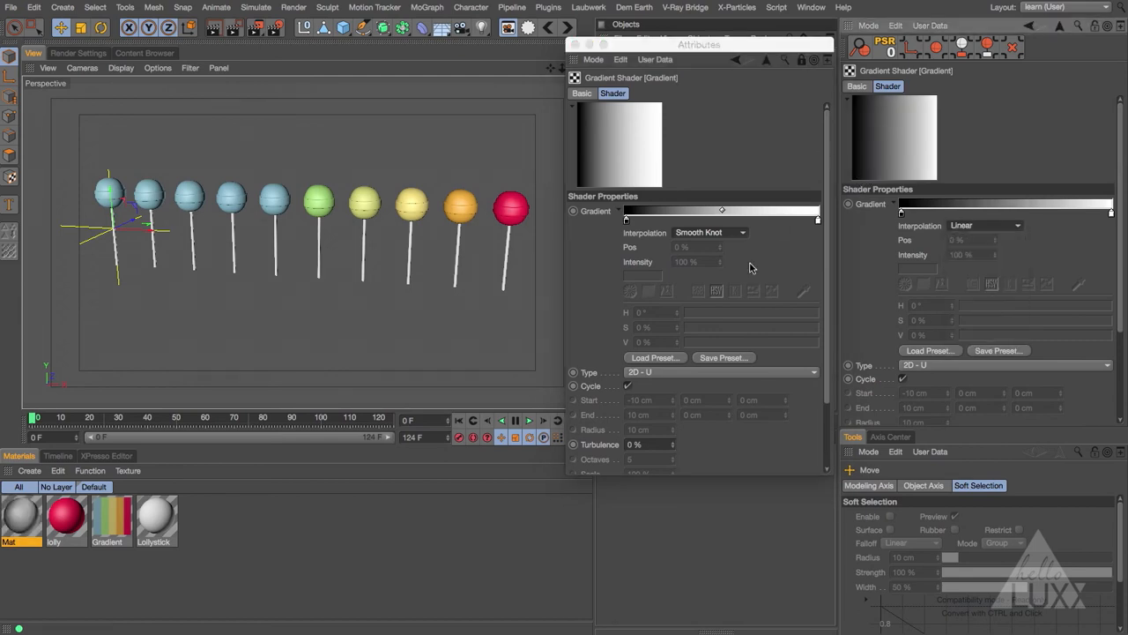
left_click(701, 232)
left_click(703, 305)
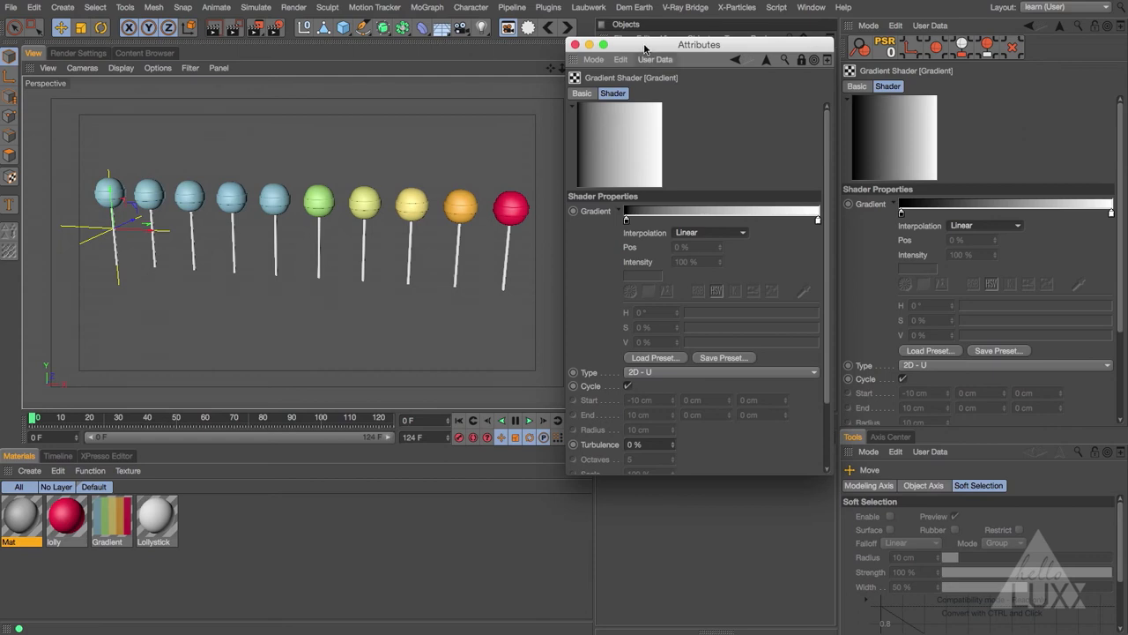
Close the separate Attributes window and delete the new gradient test material.
left_click(575, 44)
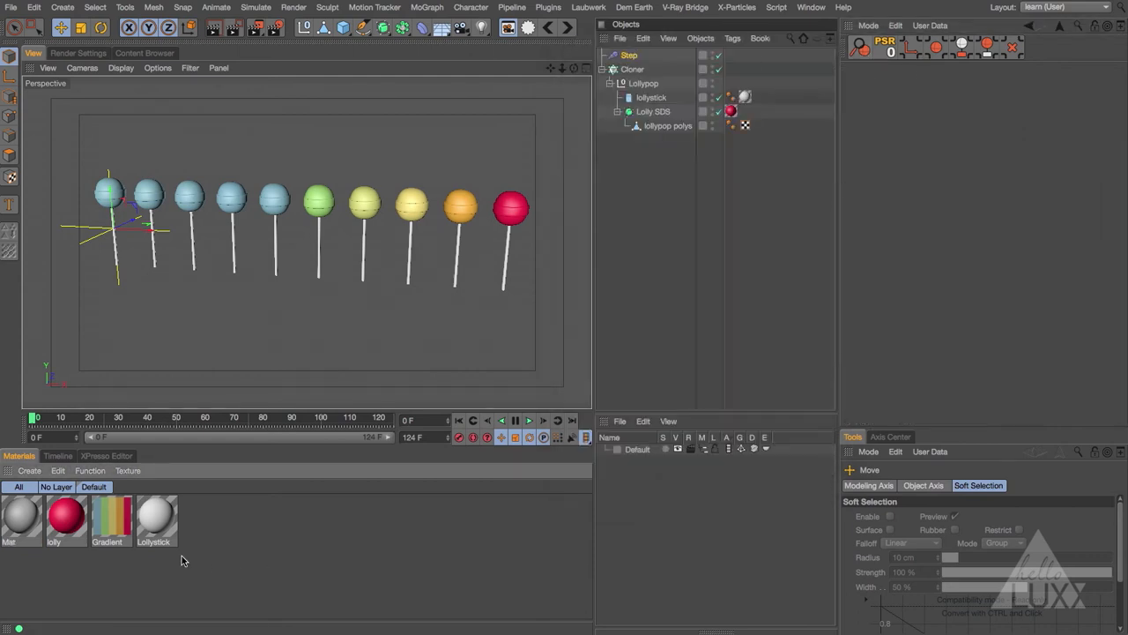
left_click(21, 518)
key("Delete")
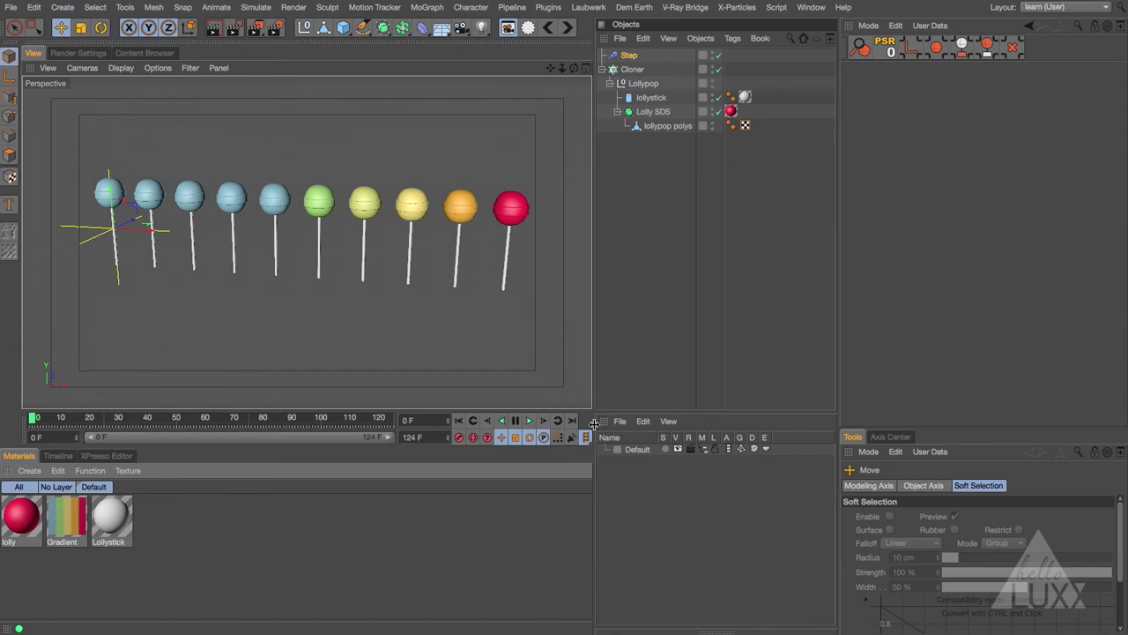
Turn Linear Workflow off in the project settings to compare the lollipop colors, and turn it back on.
key("super+d")
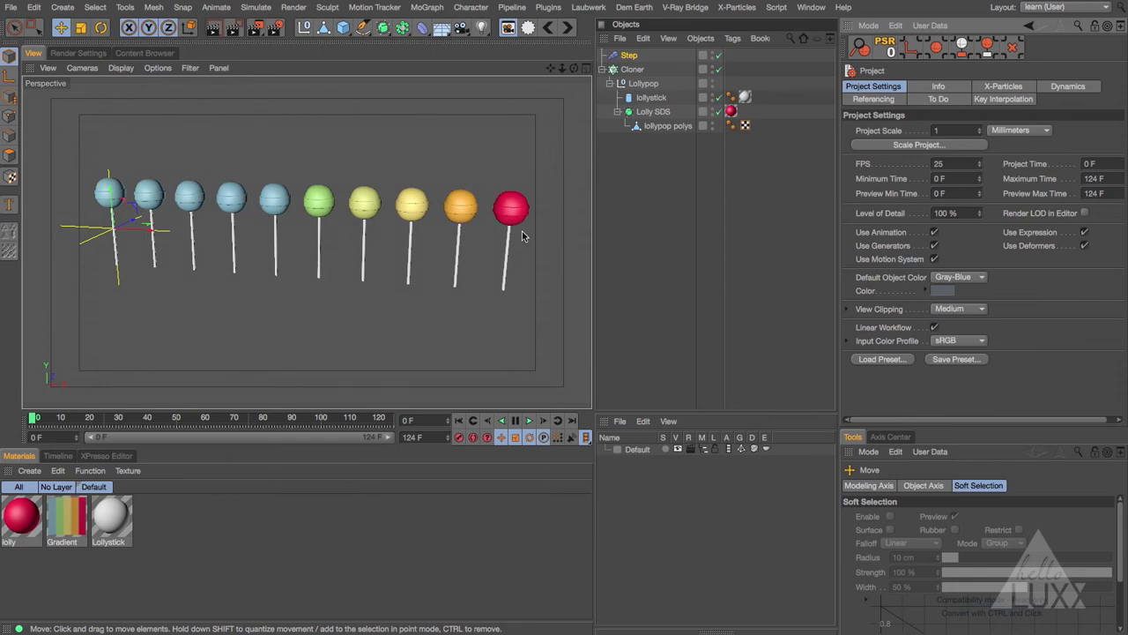
left_click(635, 58)
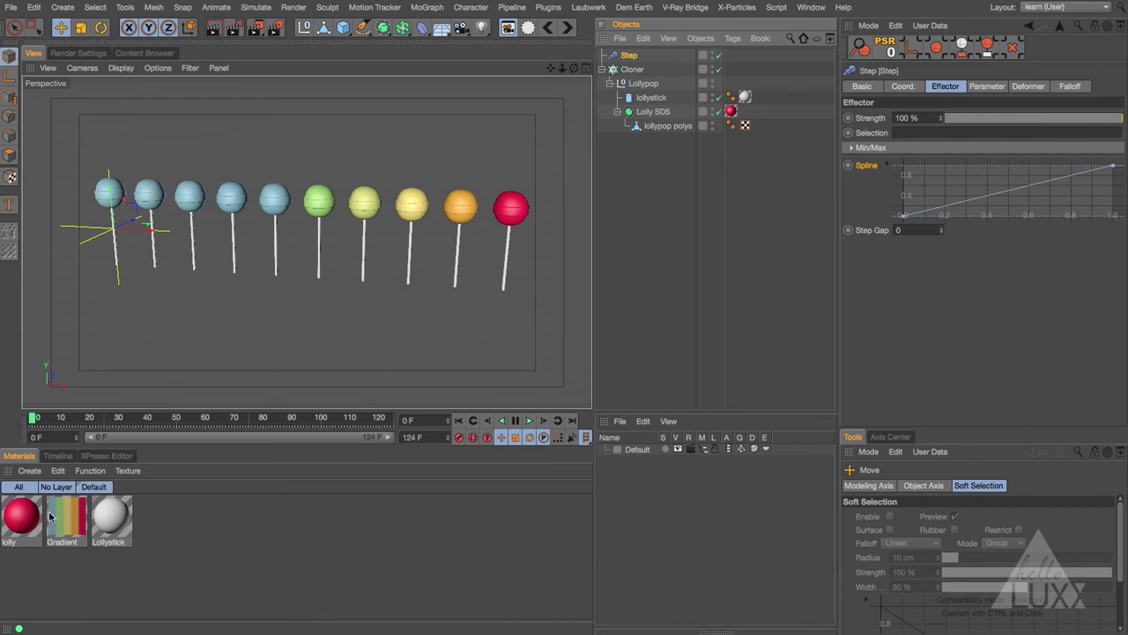
key("ctrl+d")
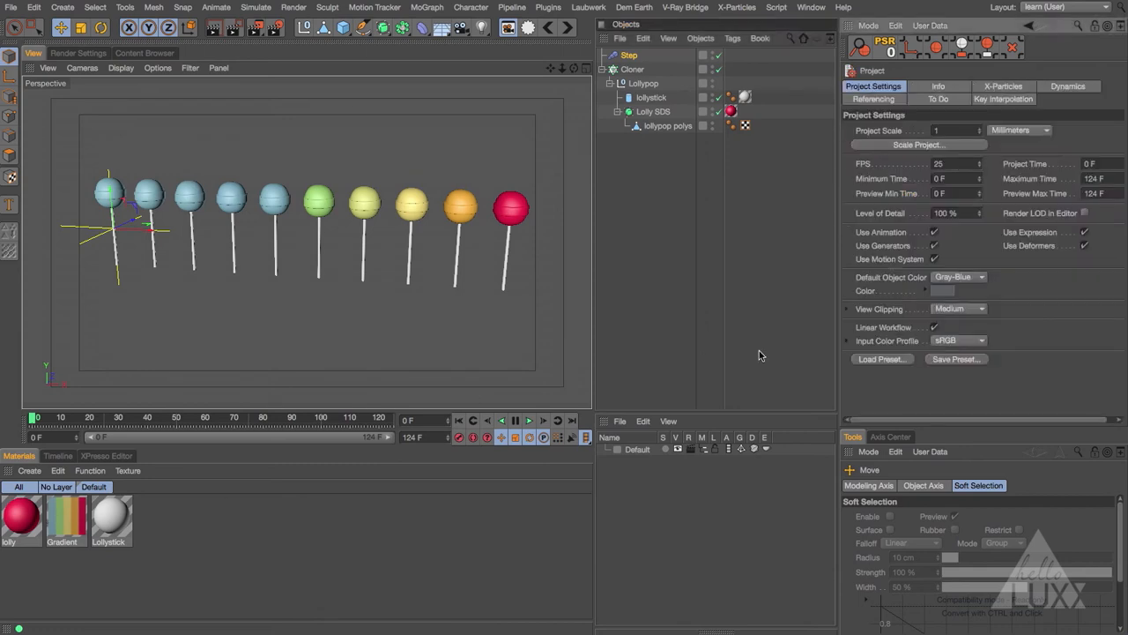
left_click(936, 329)
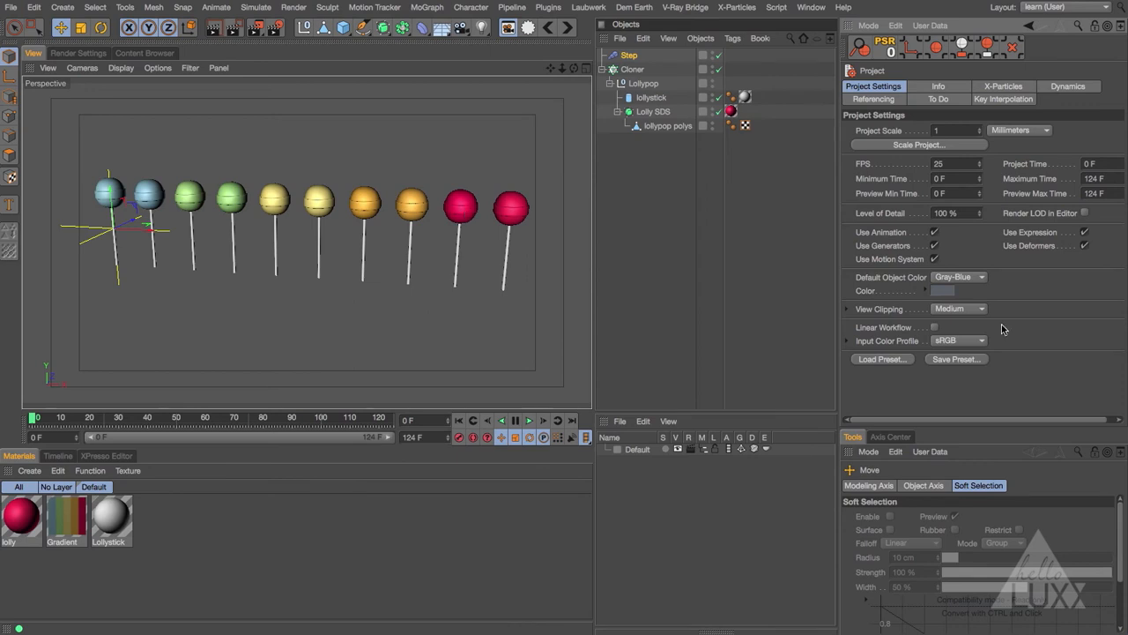
left_click(935, 327)
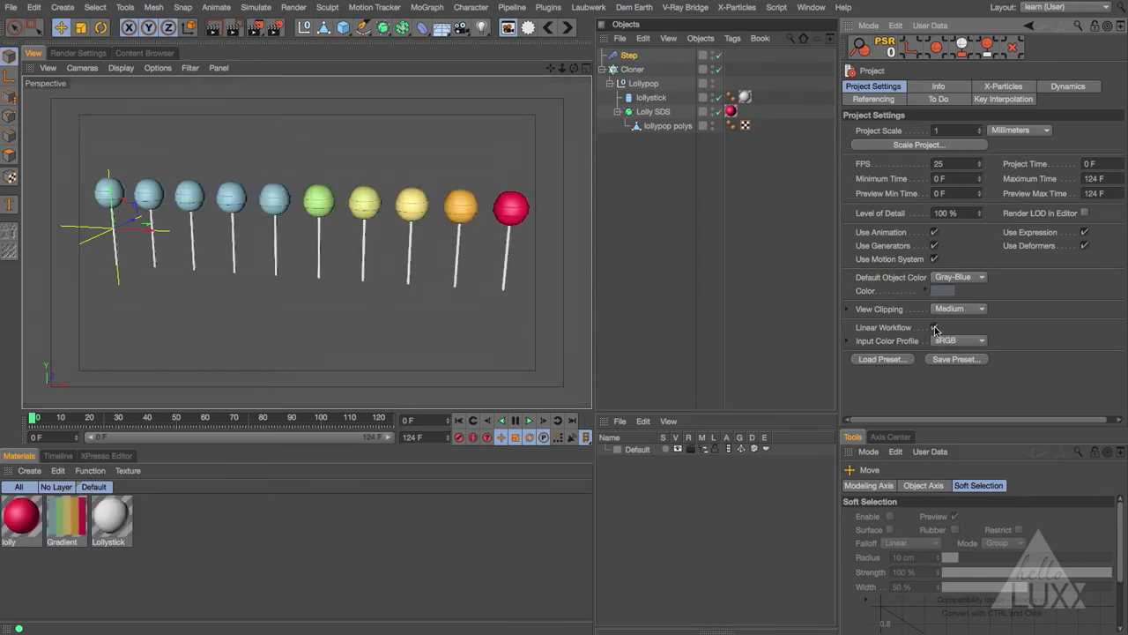
Reset the Step effector's spline to its default eased curve.
left_click(628, 57)
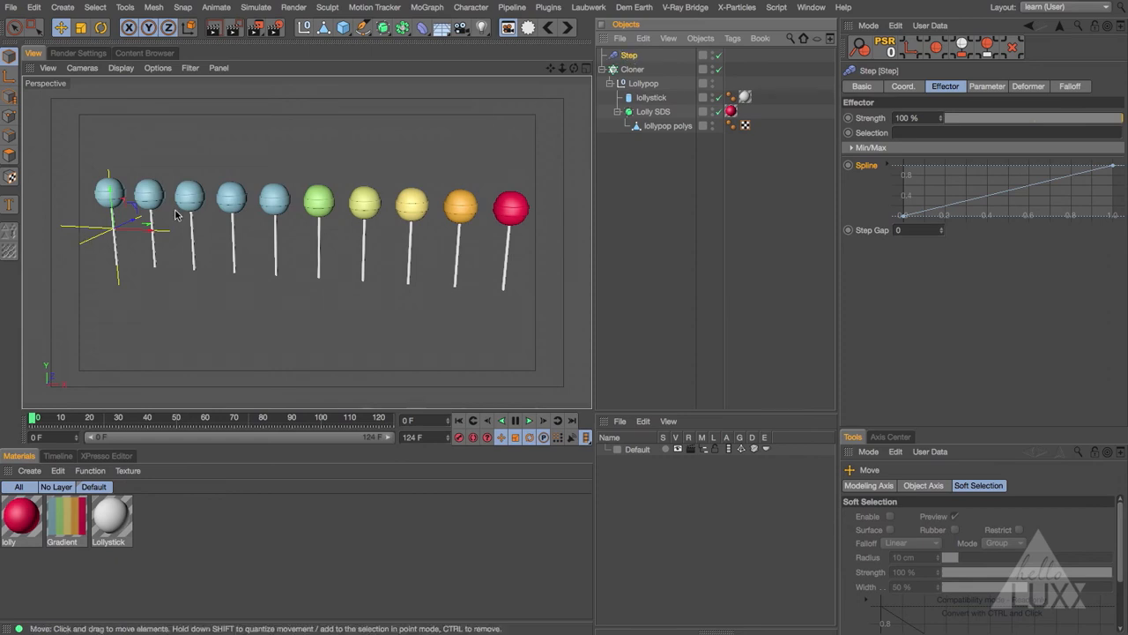
right_click(862, 166)
left_click(912, 264)
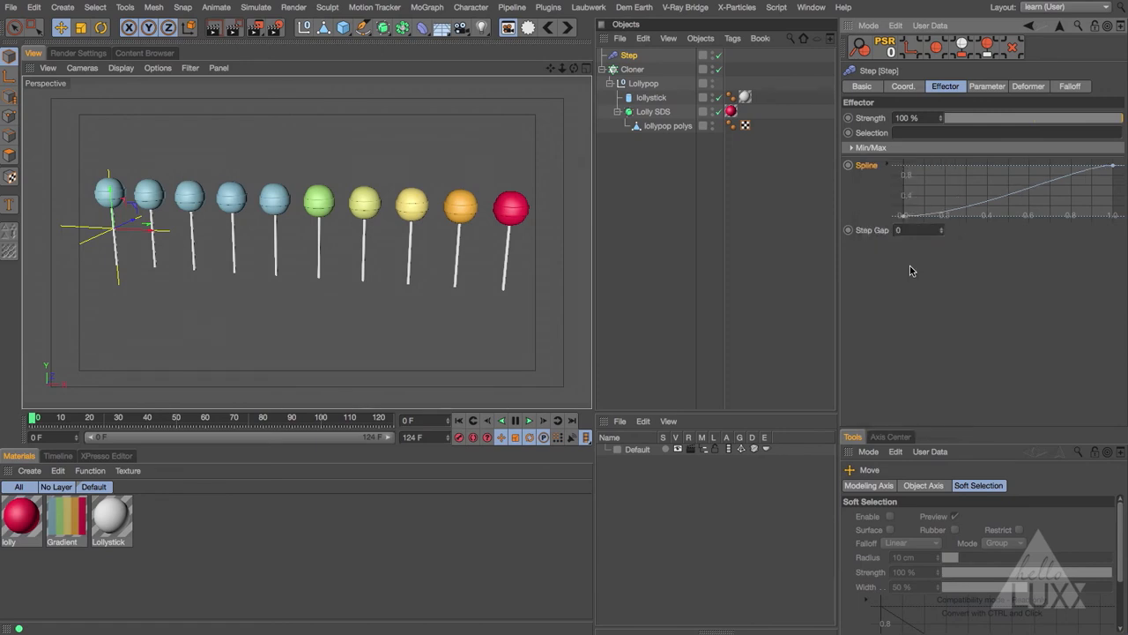
Raise the Step effector spline's start point to about 0.375 and shape its right tangent to about 0.418 by 0.319.
left_click(903, 216)
left_click_drag(902, 217, 986, 191)
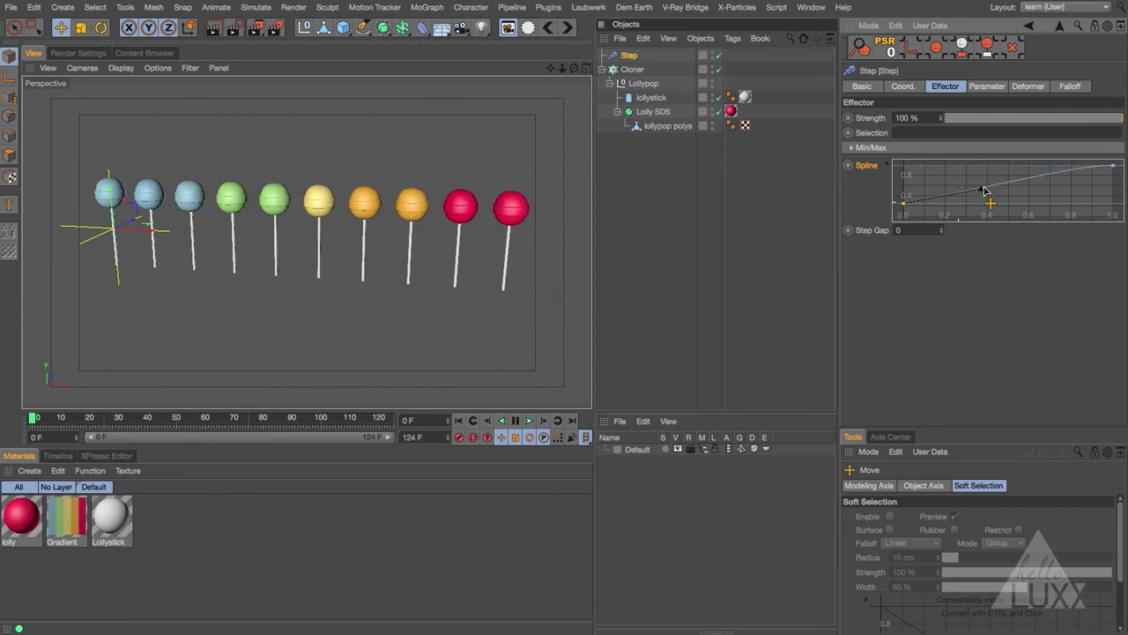
left_click(902, 208)
left_click_drag(903, 205, 902, 202)
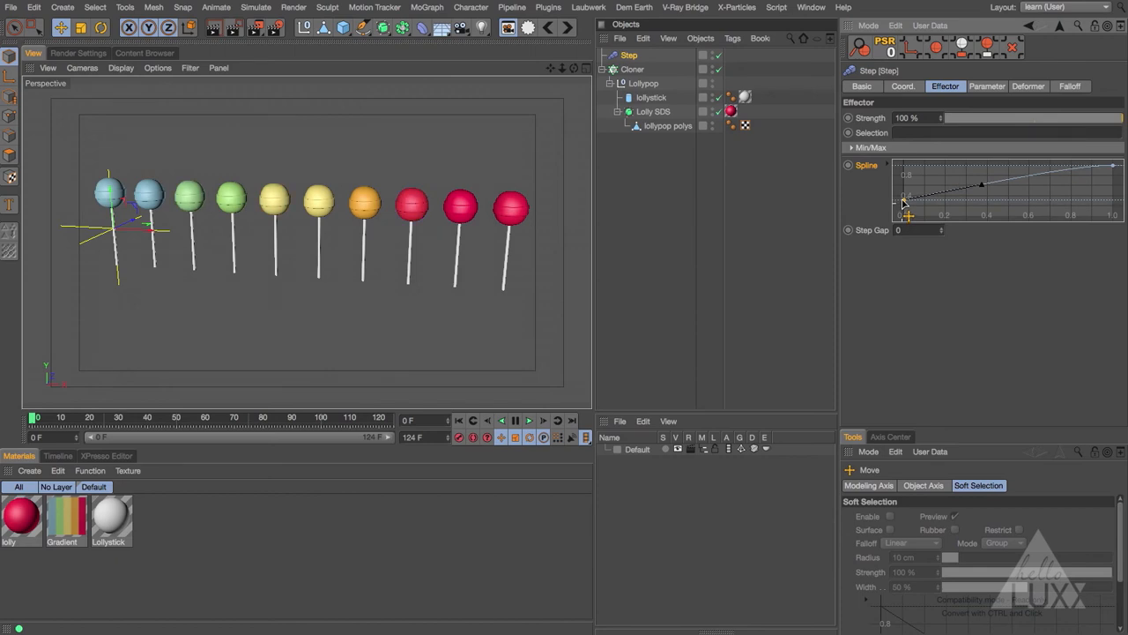
left_click_drag(980, 187, 984, 183)
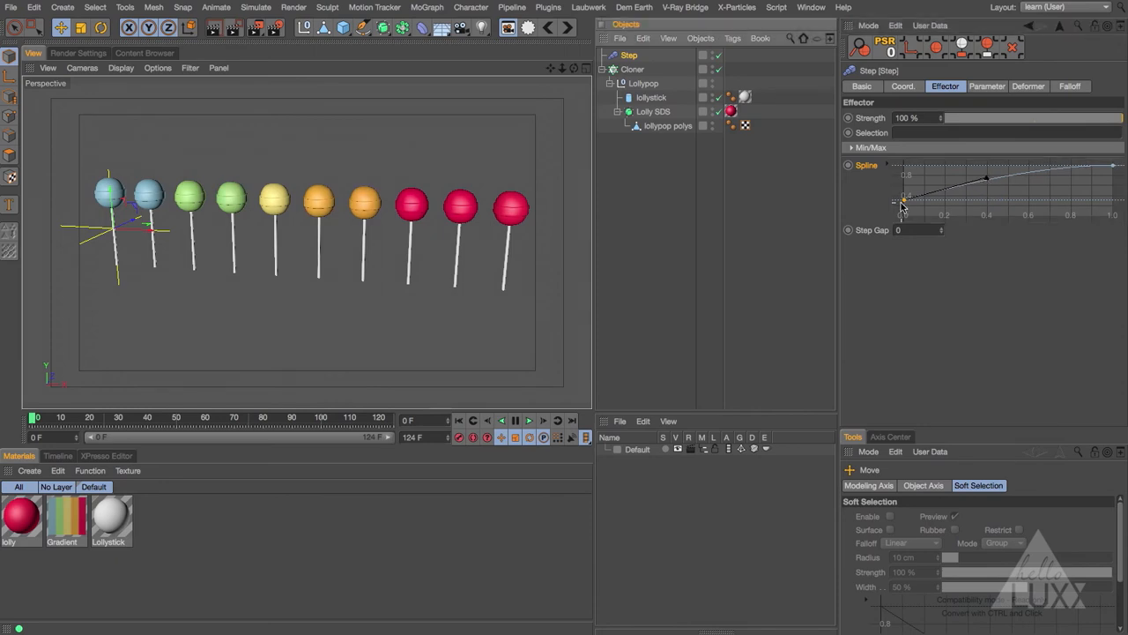
left_click_drag(901, 205, 906, 200)
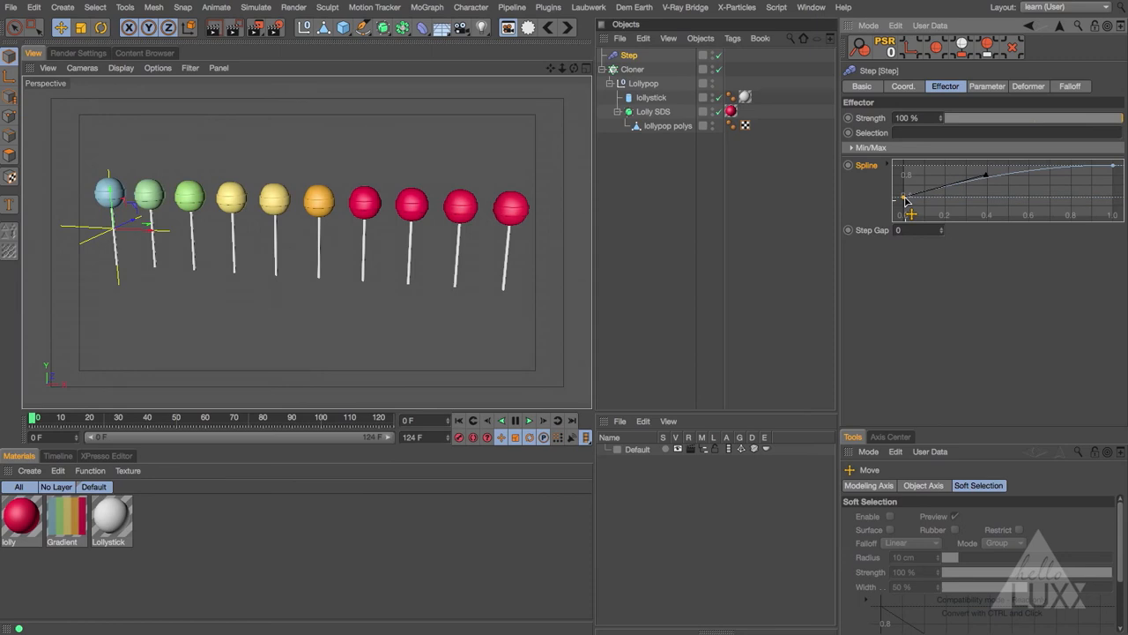
left_click_drag(985, 177, 1085, 171)
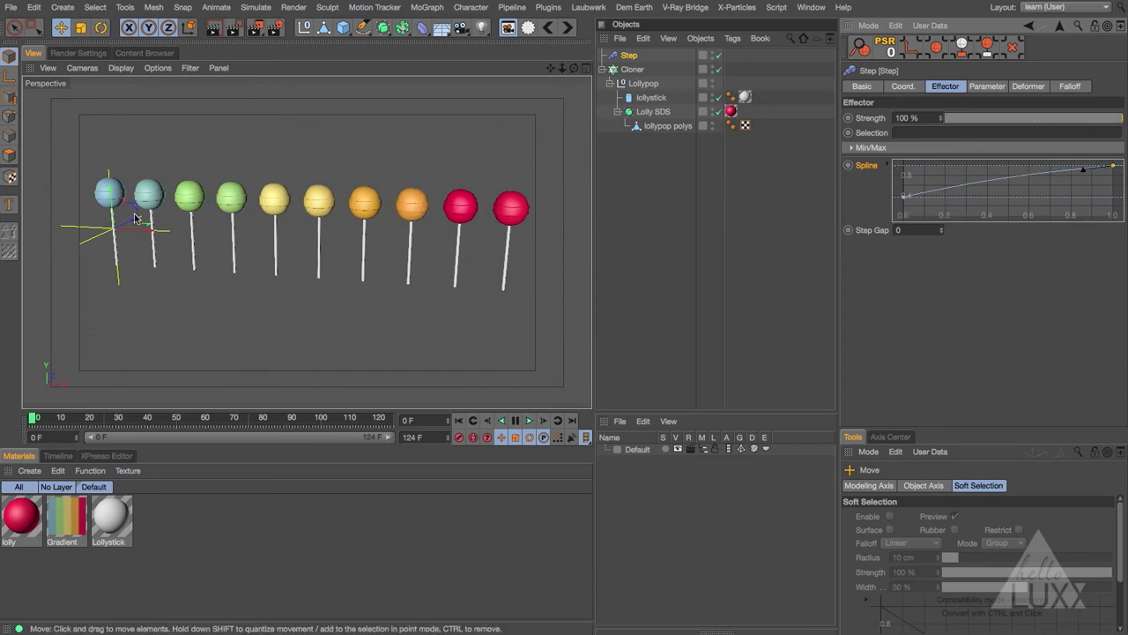
left_click_drag(921, 197, 992, 182)
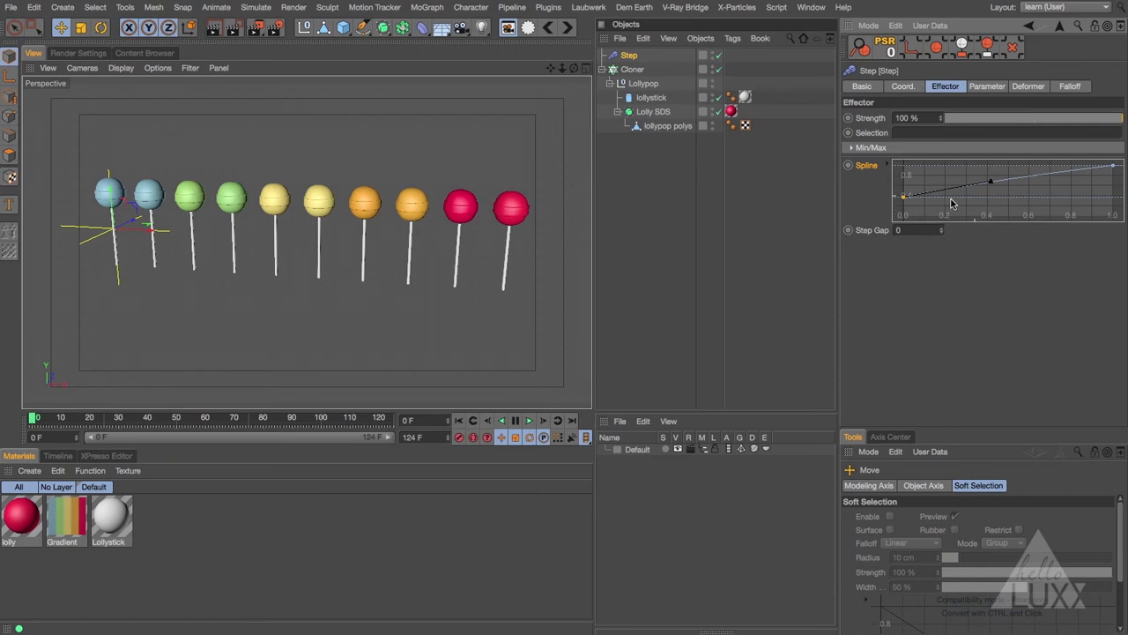
Examine the Step effector's spline in a separate, widened spline window and close that window.
right_click(1036, 188)
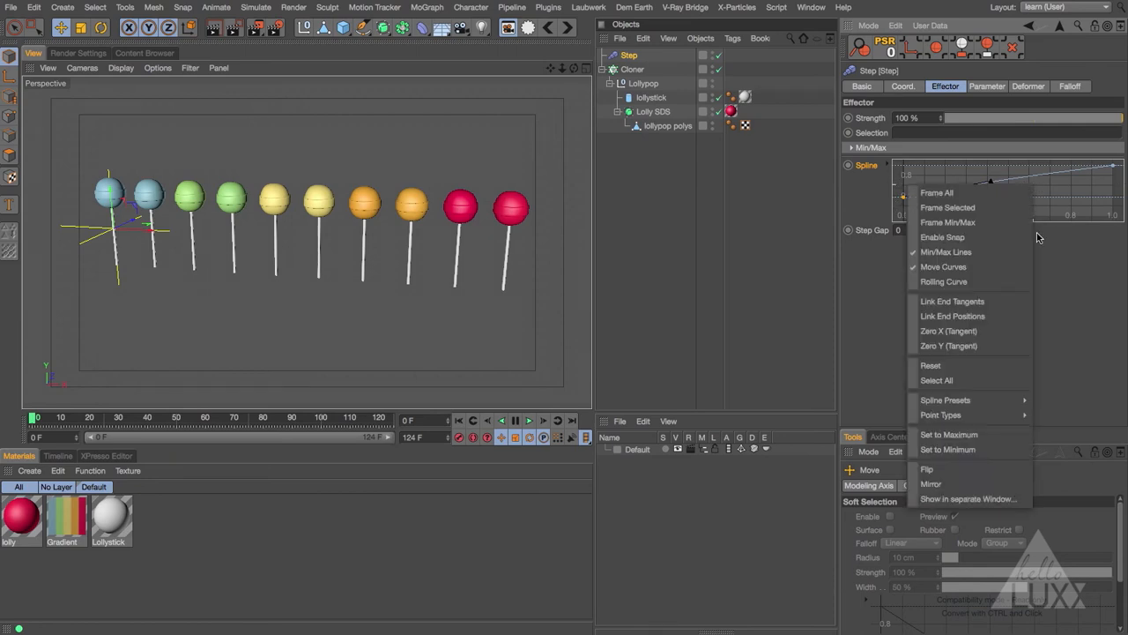
left_click(961, 491)
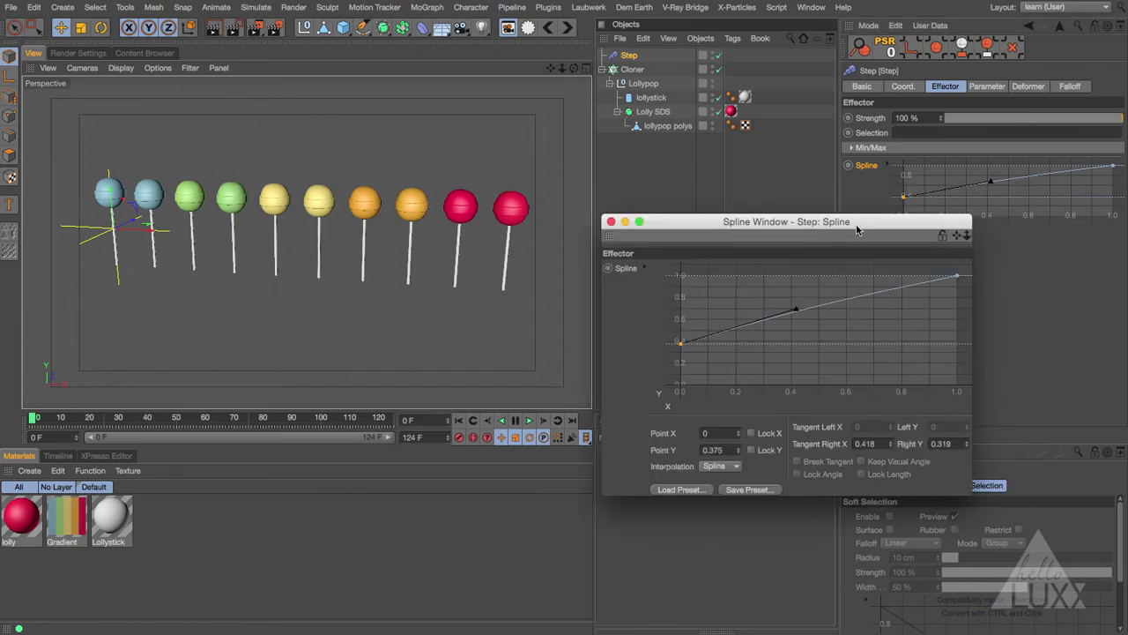
left_click_drag(857, 215, 850, 67)
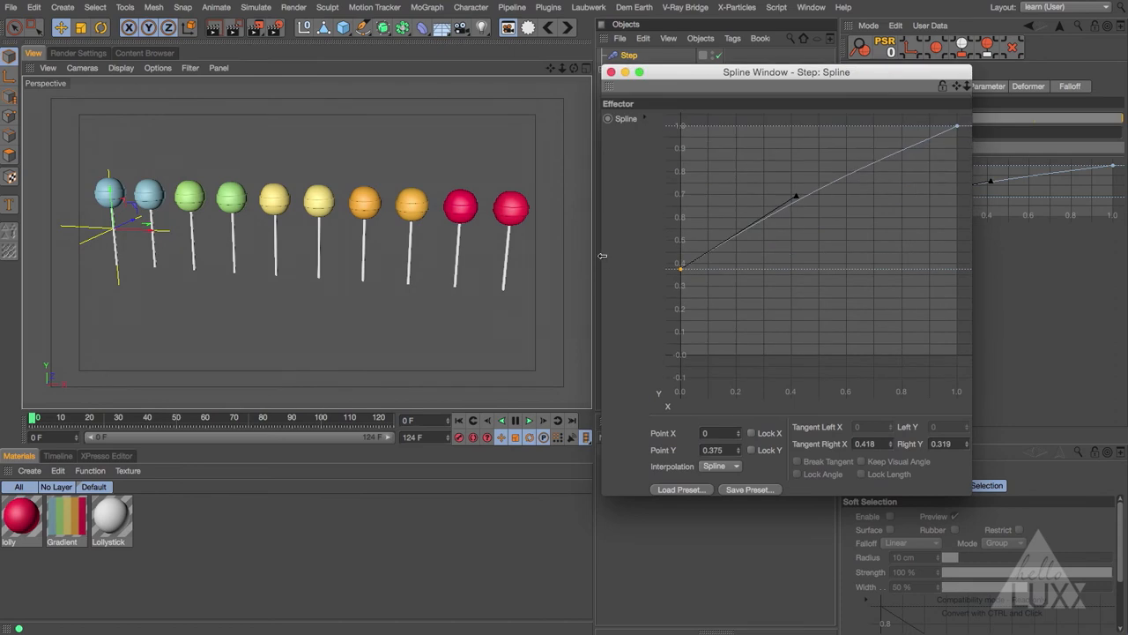
left_click_drag(600, 260, 284, 257)
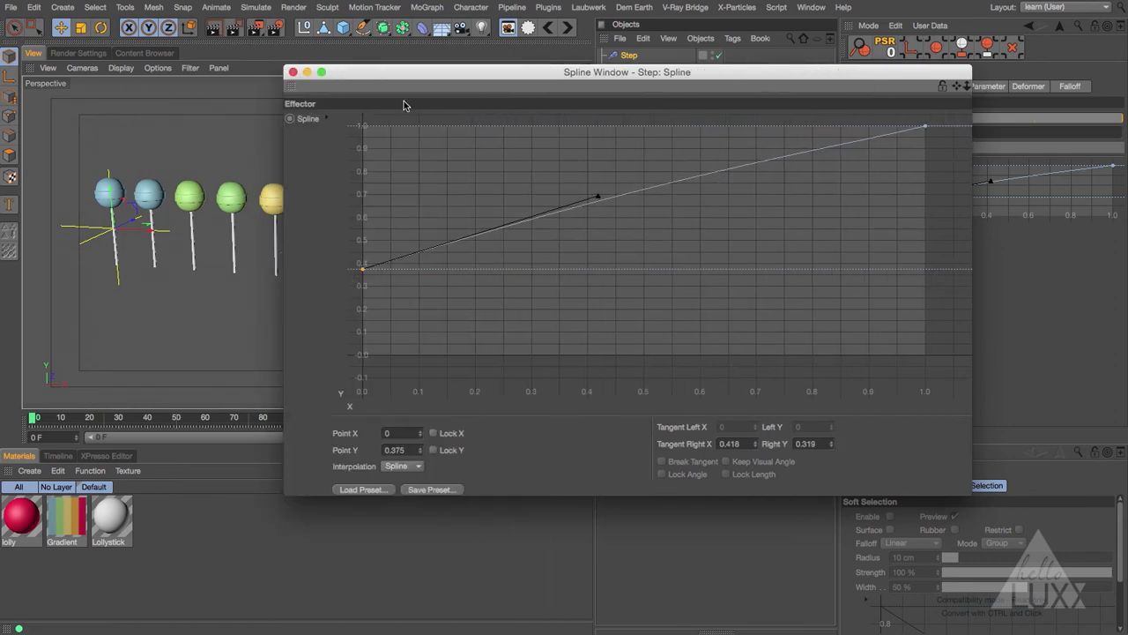
left_click(293, 72)
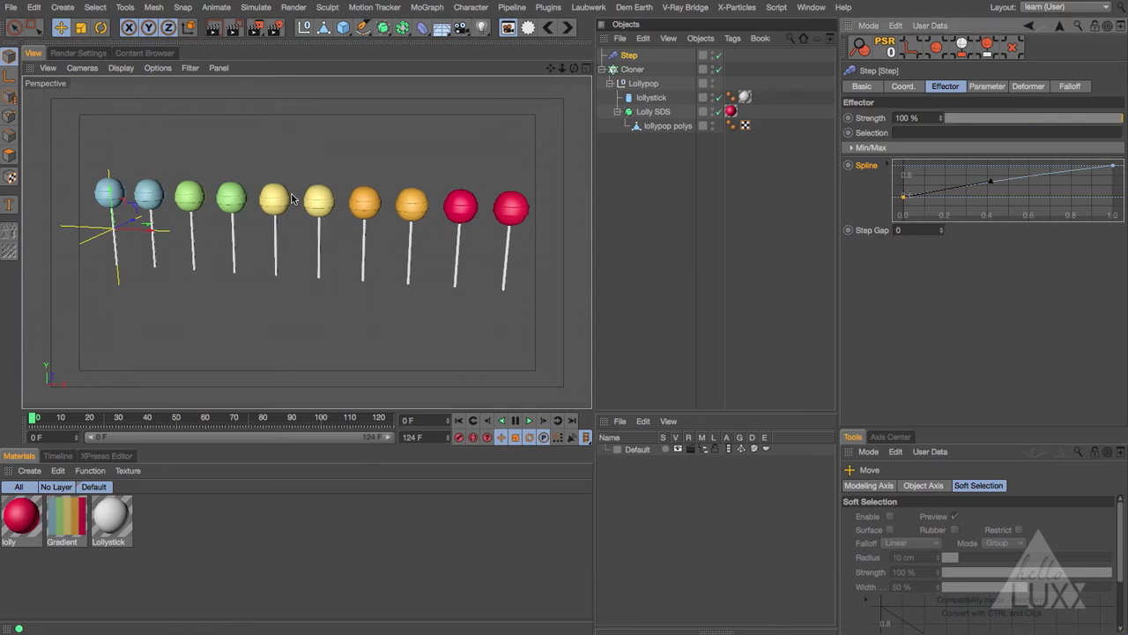
Copy the Colorizer texture from the lolly material's Color channel.
left_click(22, 517)
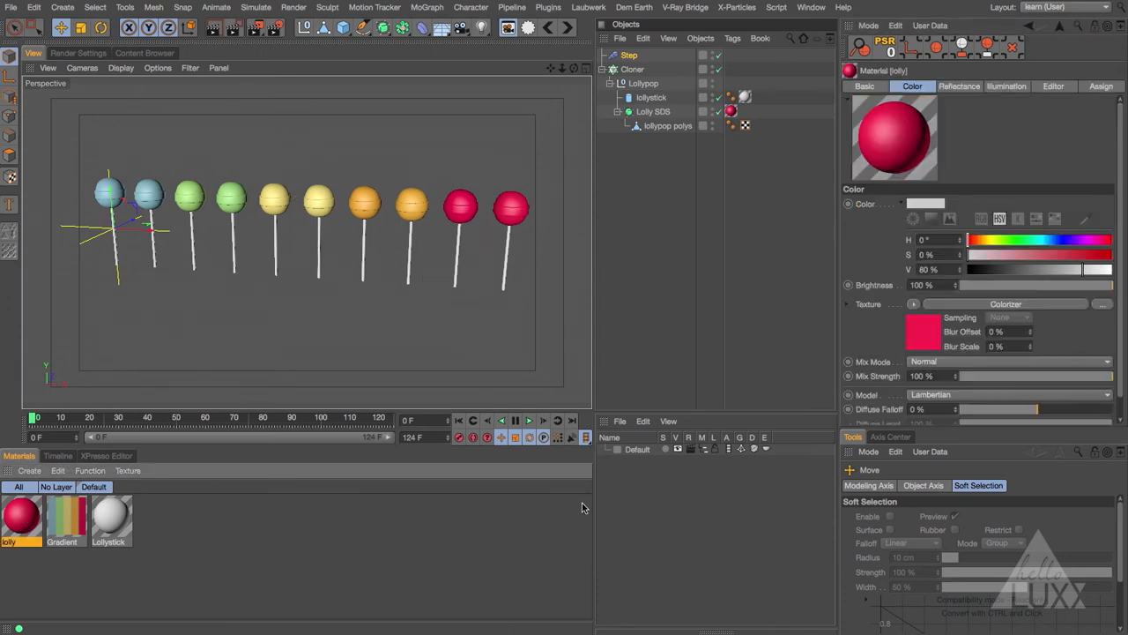
left_click(849, 453, "ctrl")
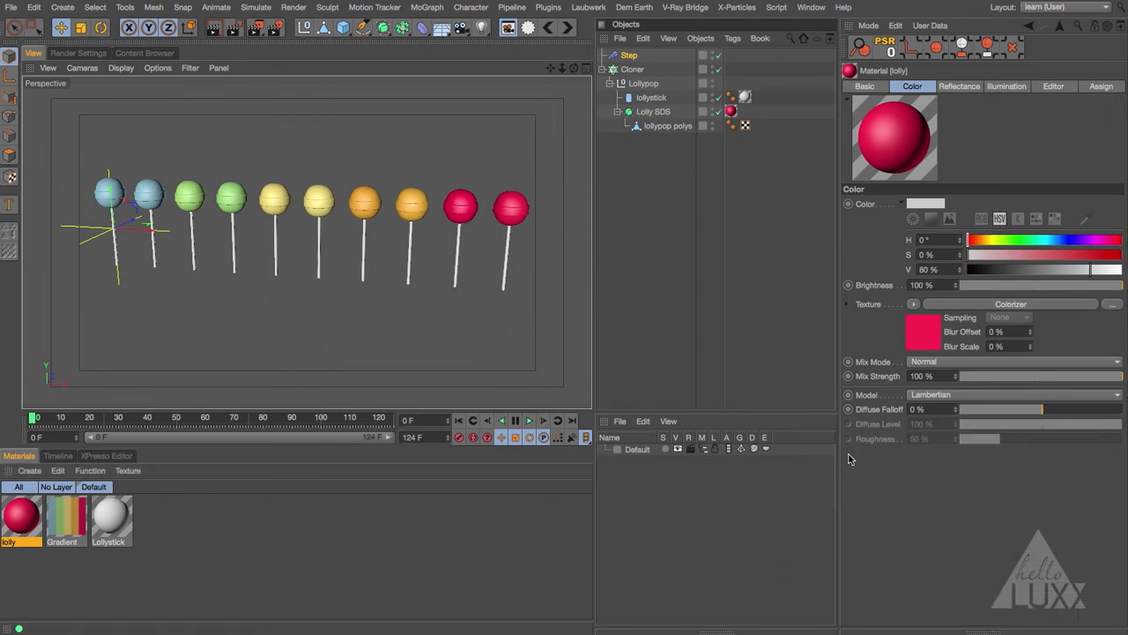
left_click(917, 304)
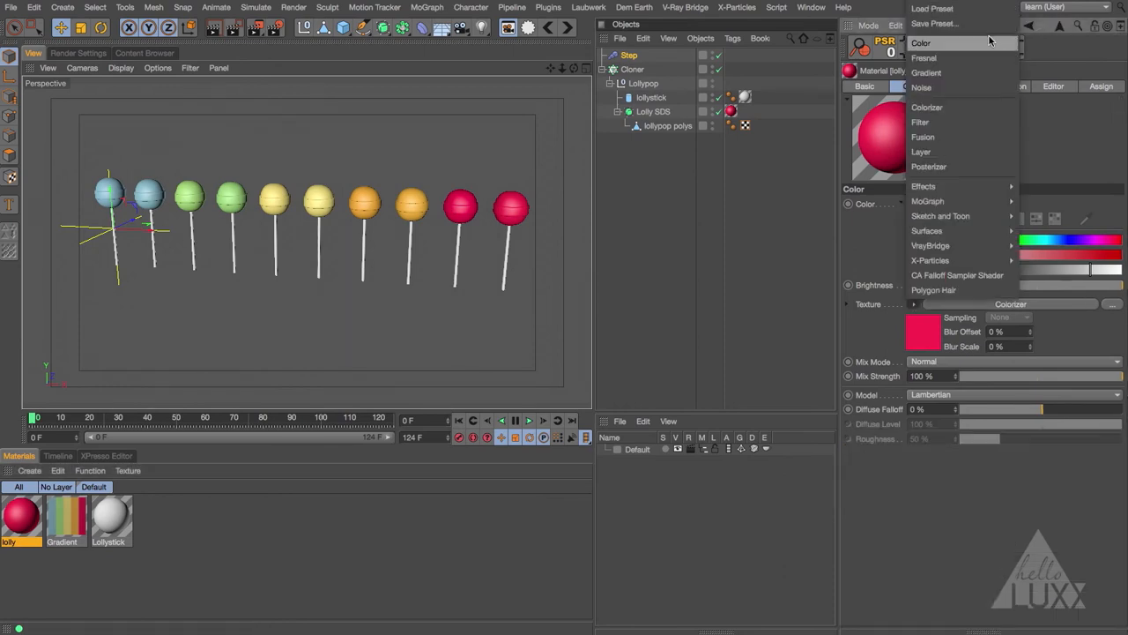
key("Escape")
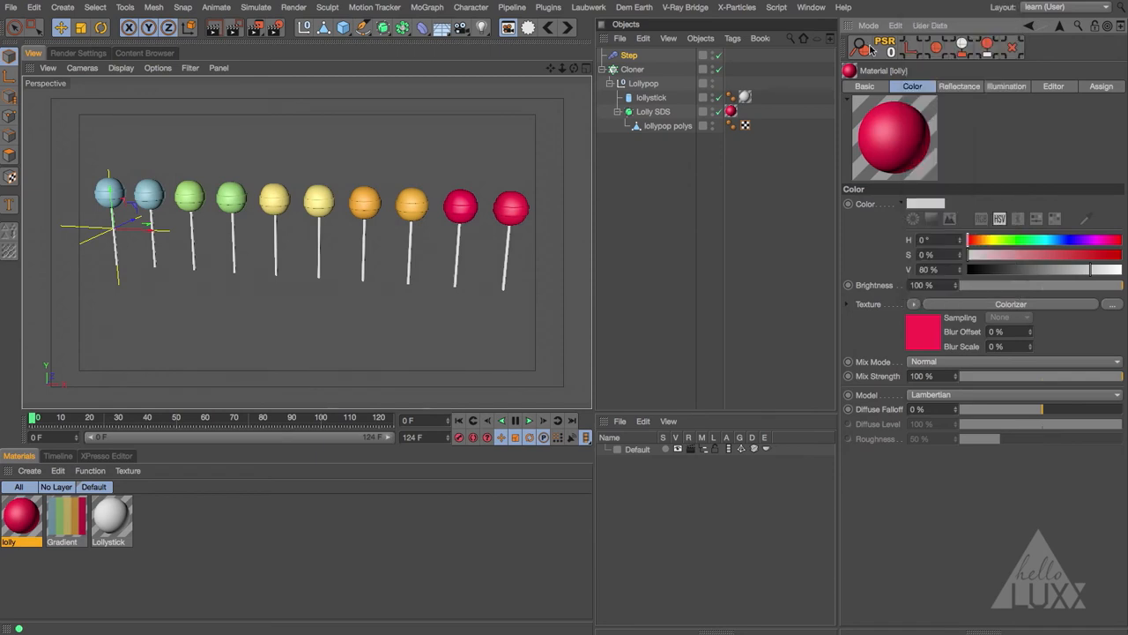
Enable the lolly material's Luminance channel and paste the copied Colorizer shader into its texture.
left_click(865, 85)
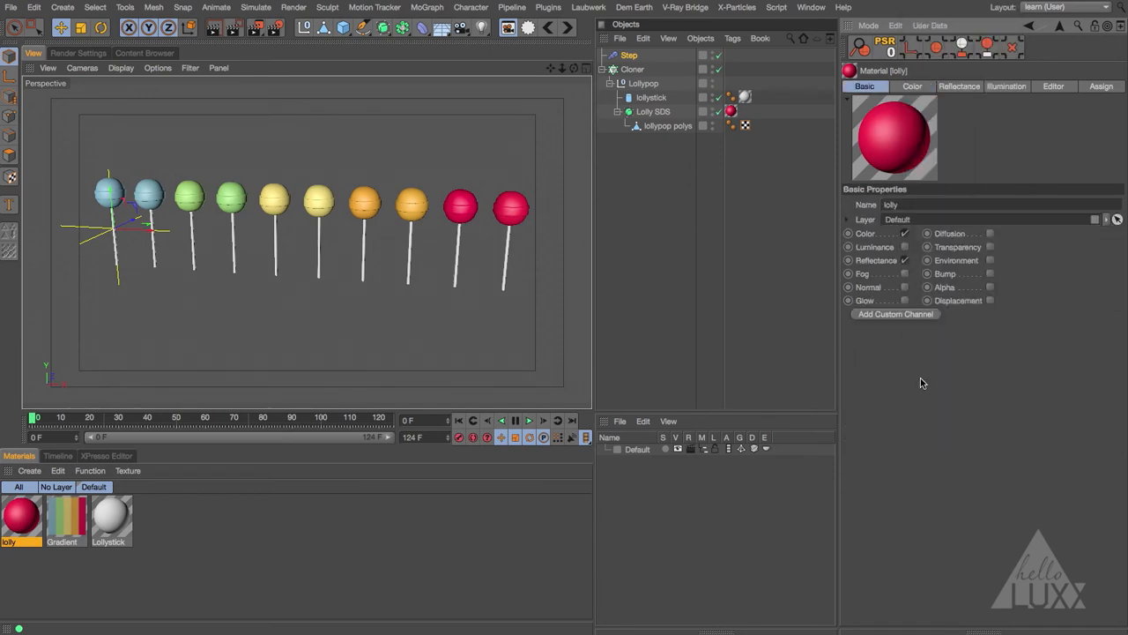
left_click(904, 246)
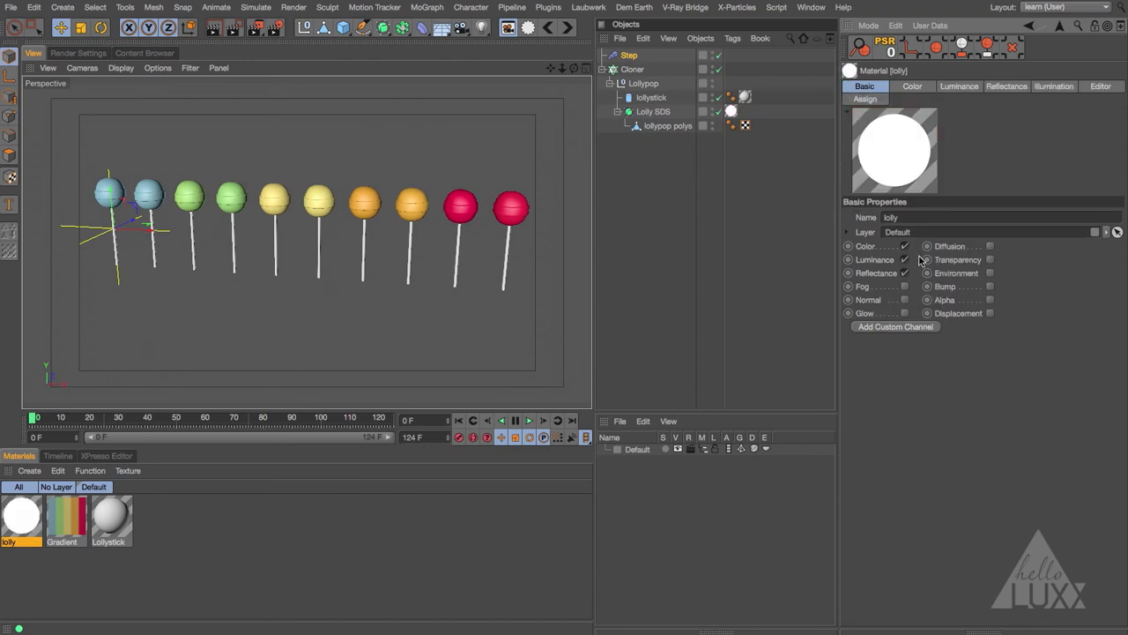
left_click(971, 86)
left_click(913, 317)
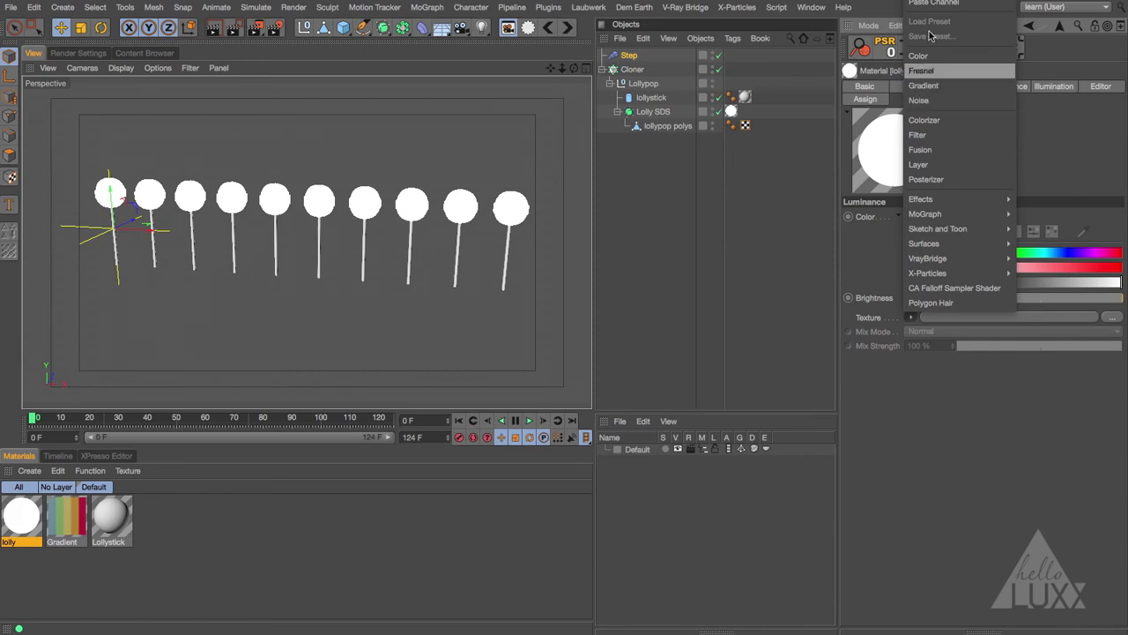
left_click(924, 120)
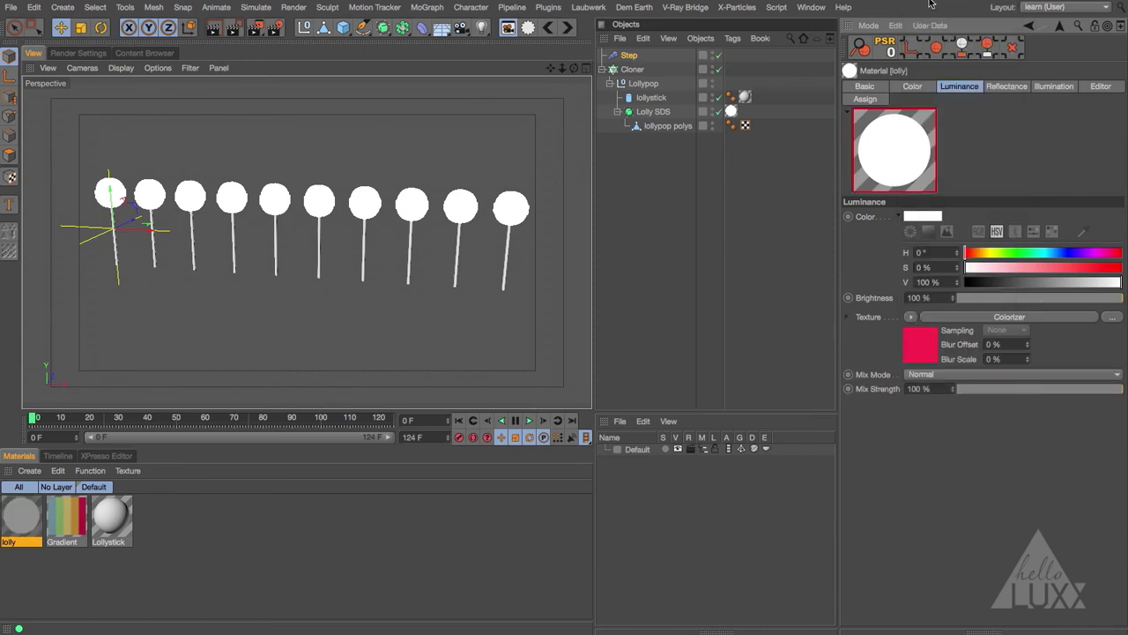
Wrap the Luminance texture in a Layer shader and add a Fresnel layer above the Colorizer, blended with Multiply.
left_click(913, 318)
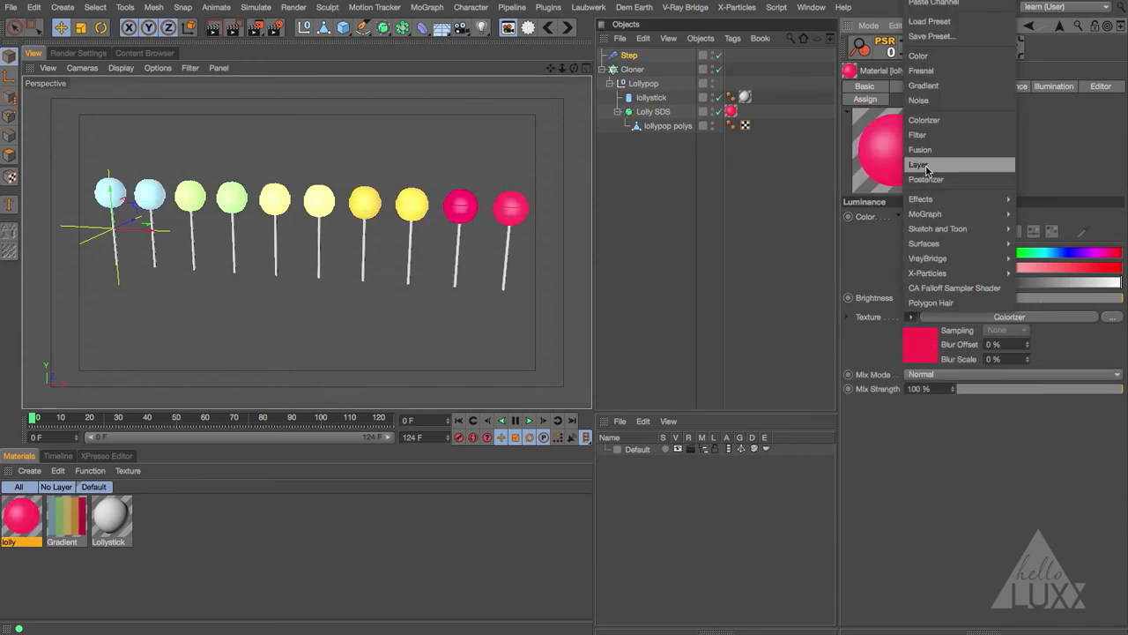
left_click(925, 166)
left_click(921, 346)
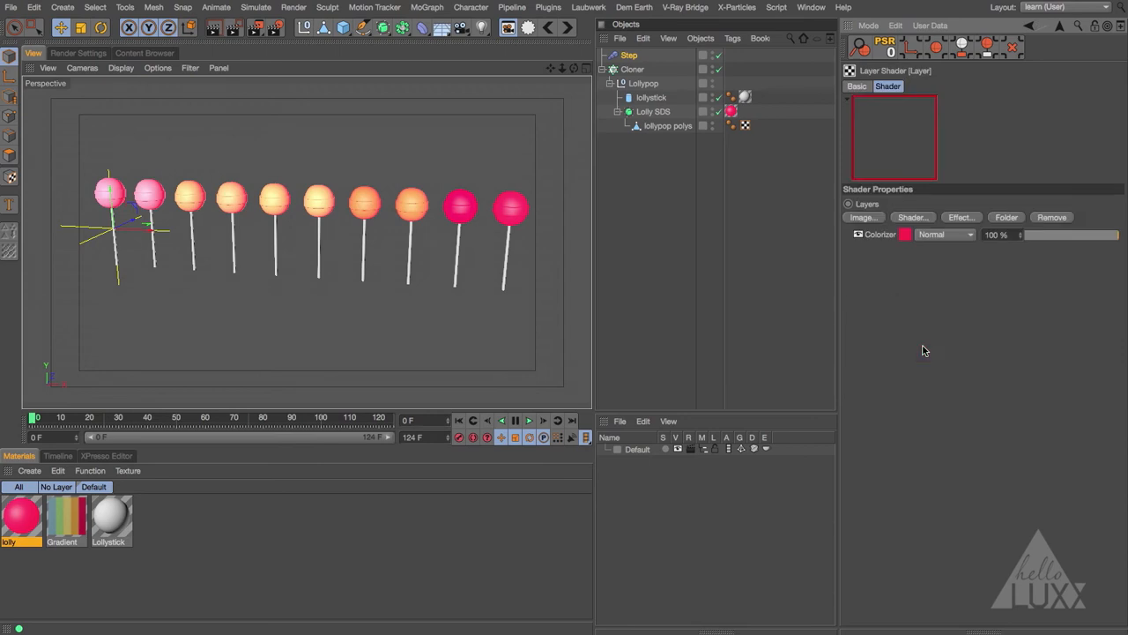
left_click(924, 216)
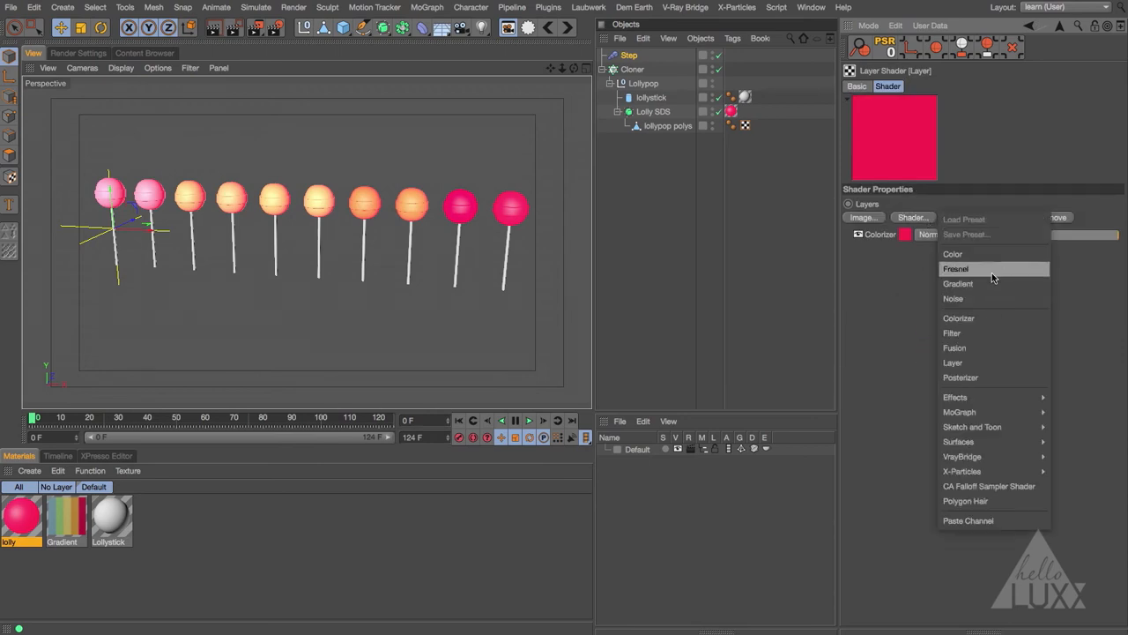
left_click(992, 269)
left_click(945, 235)
left_click(961, 265)
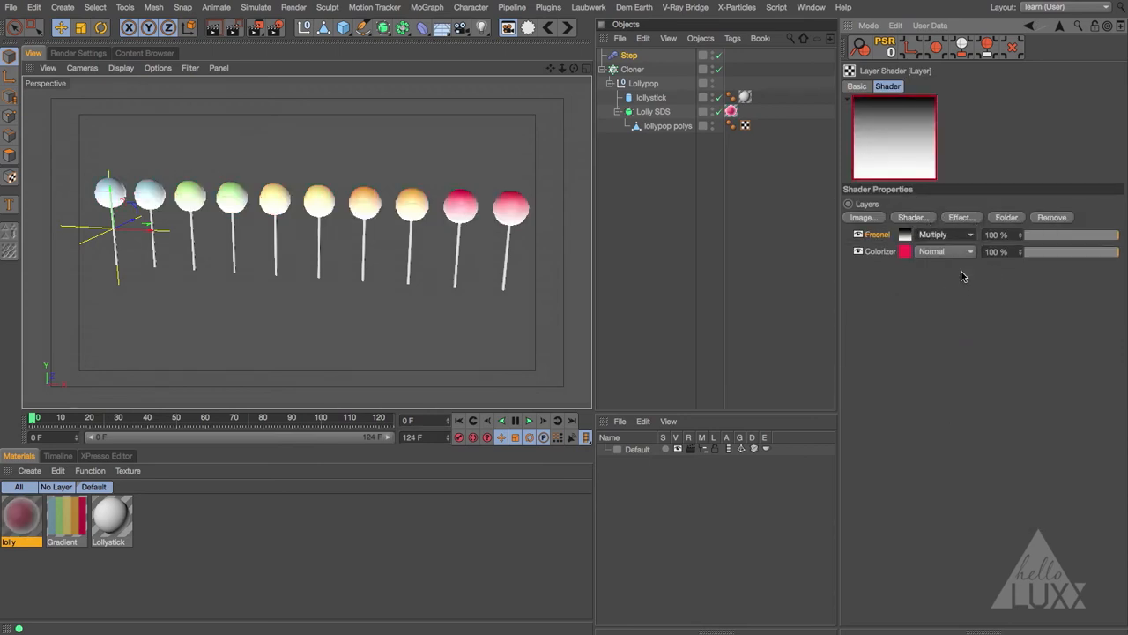
Set the lolly material's Luminance brightness to 0% and its mix strength to 25%.
left_click(1059, 26)
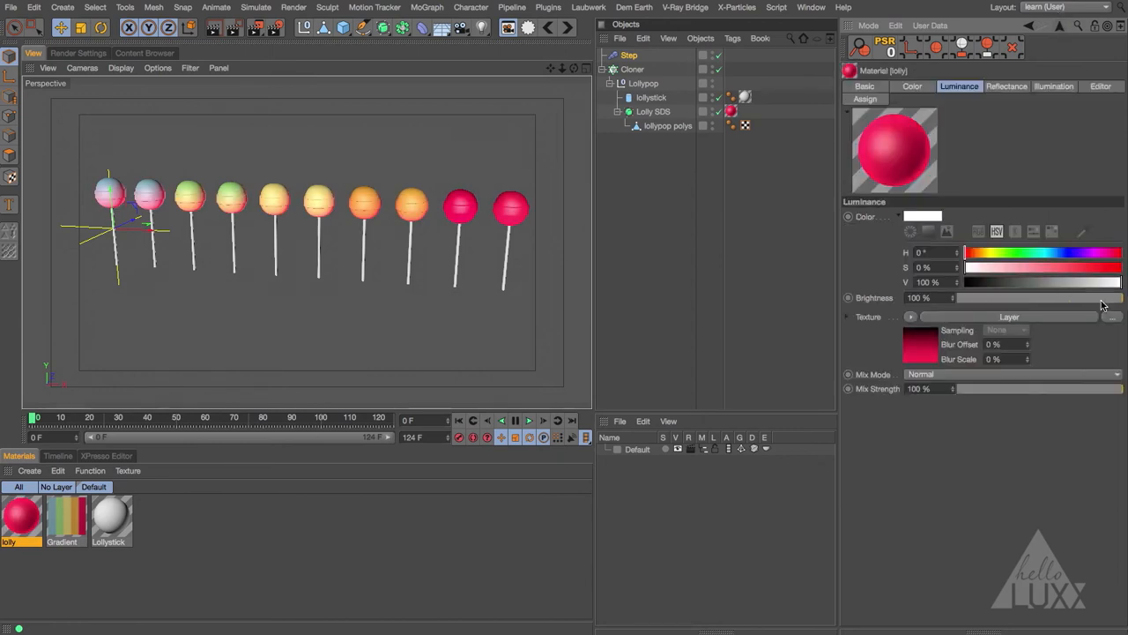
left_click_drag(1105, 307, 898, 306)
left_click_drag(1113, 389, 998, 389)
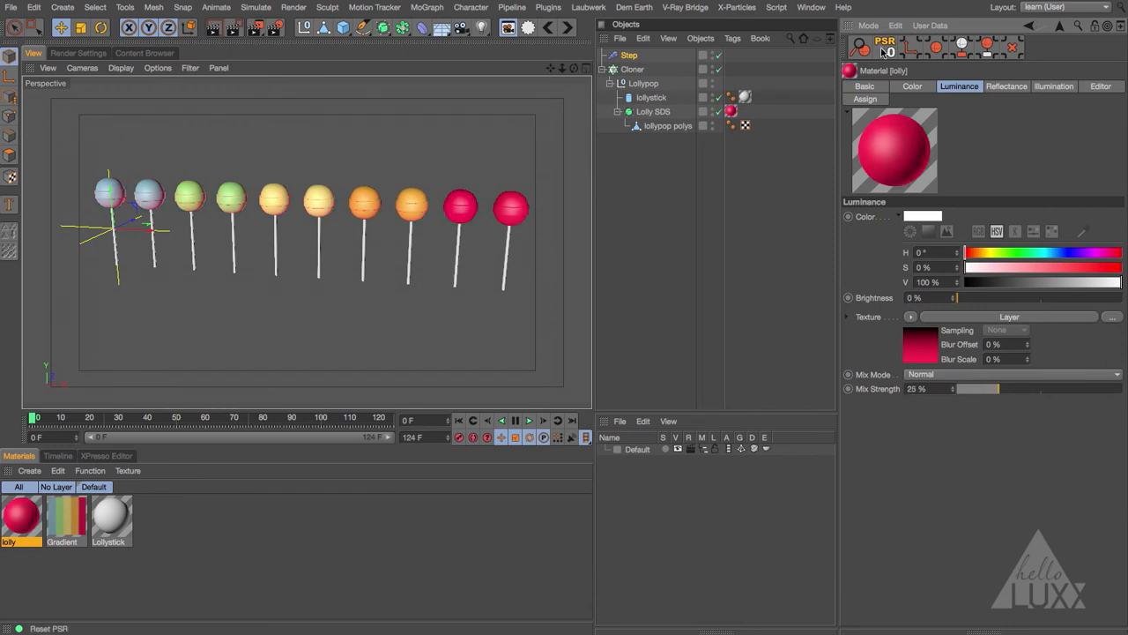
Turn the lolly material's Color and Luminance channels off and back on to compare their effect on the lollipops.
left_click(877, 90)
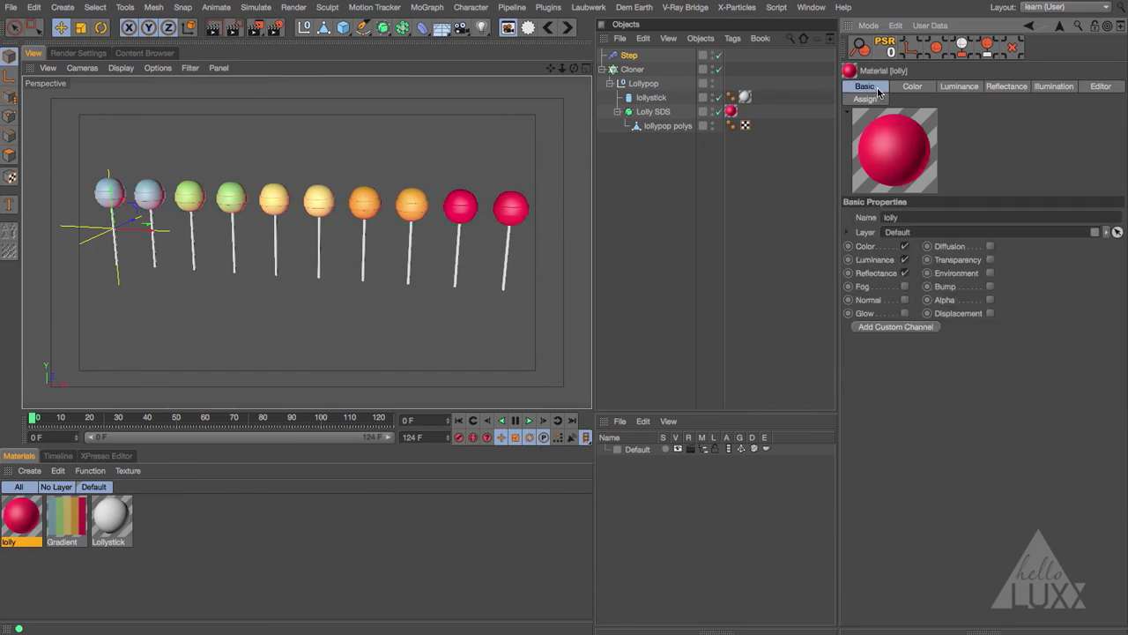
left_click(905, 248)
left_click(904, 248)
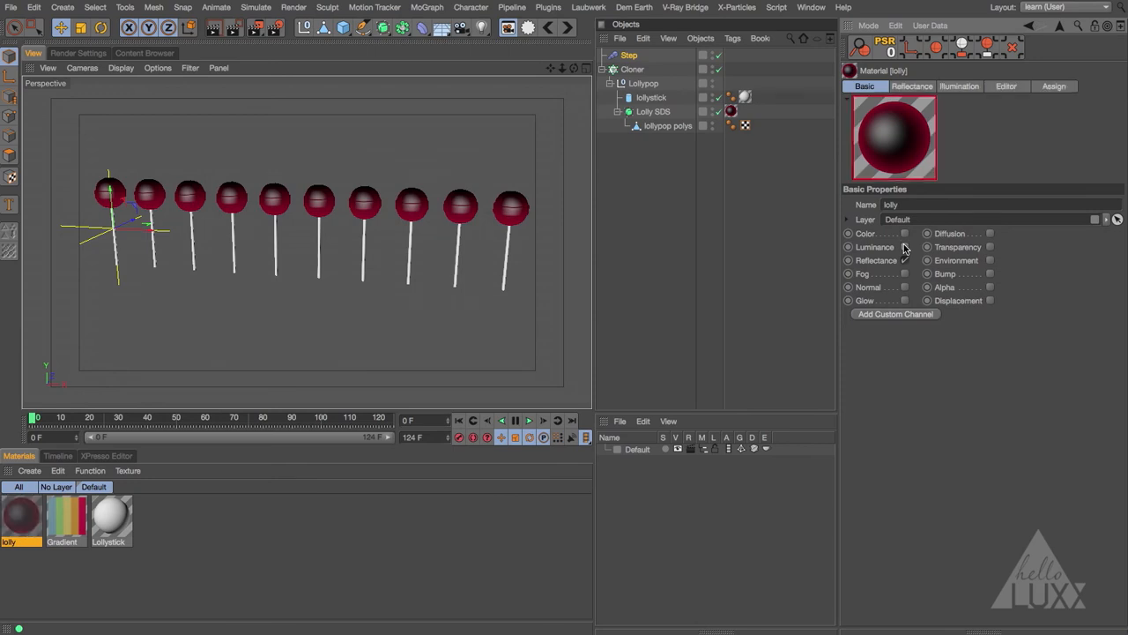
left_click(905, 233)
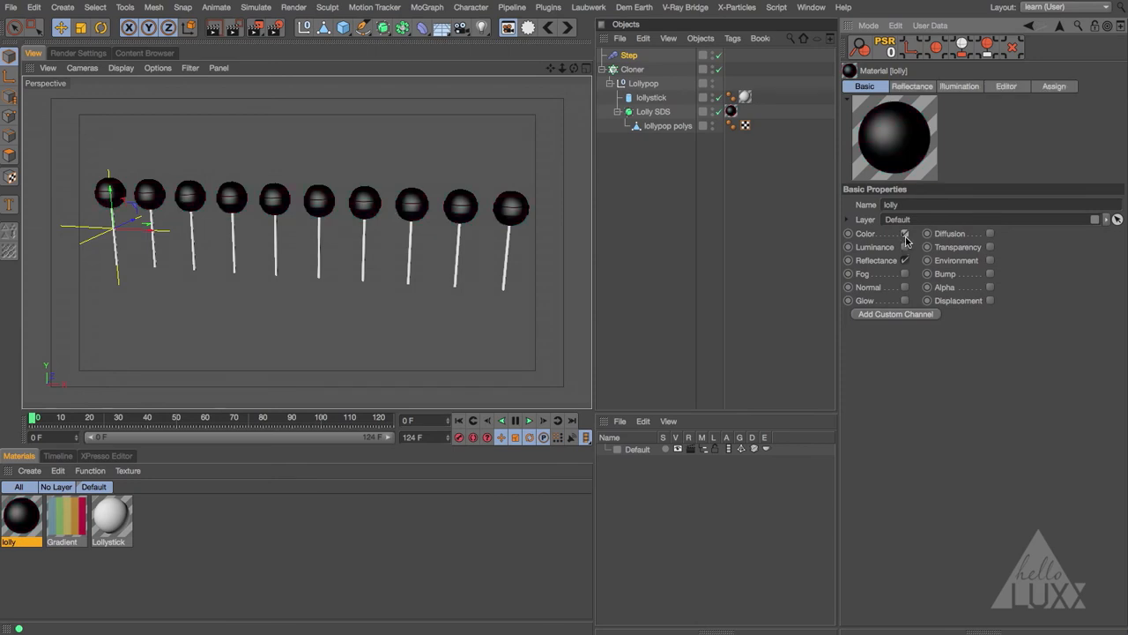
left_click(904, 247)
Render the lollipops in the viewport, both as a full row and in close-up, to check the luminance shading.
key("ctrl+r")
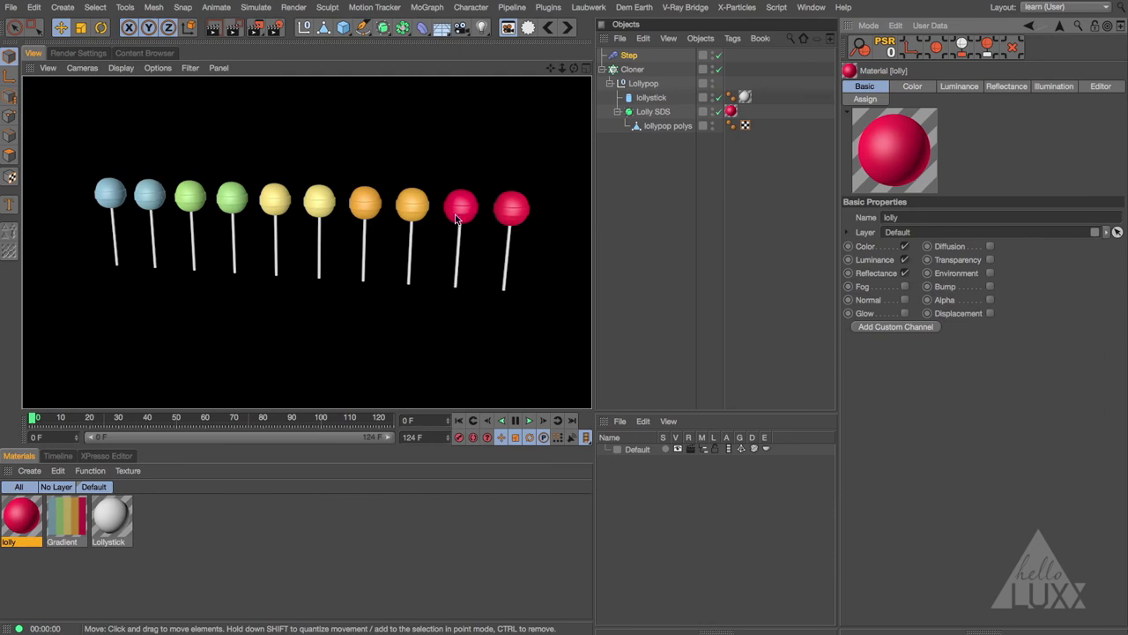
scroll(551, 195, "up", 6)
key("ctrl+r")
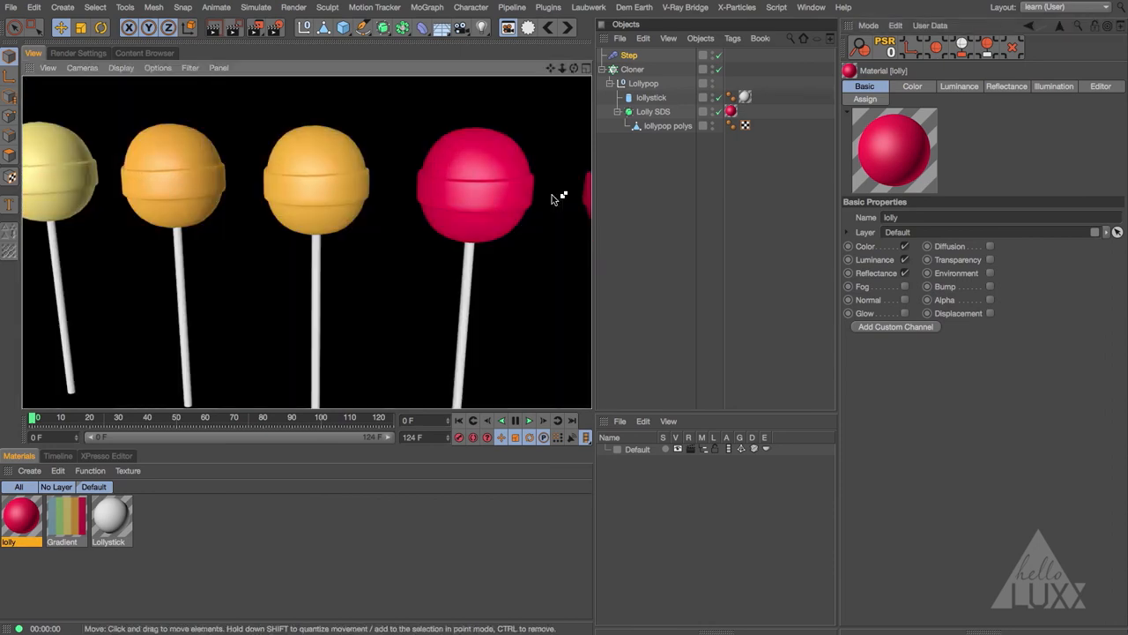
scroll(474, 208, "down", 8)
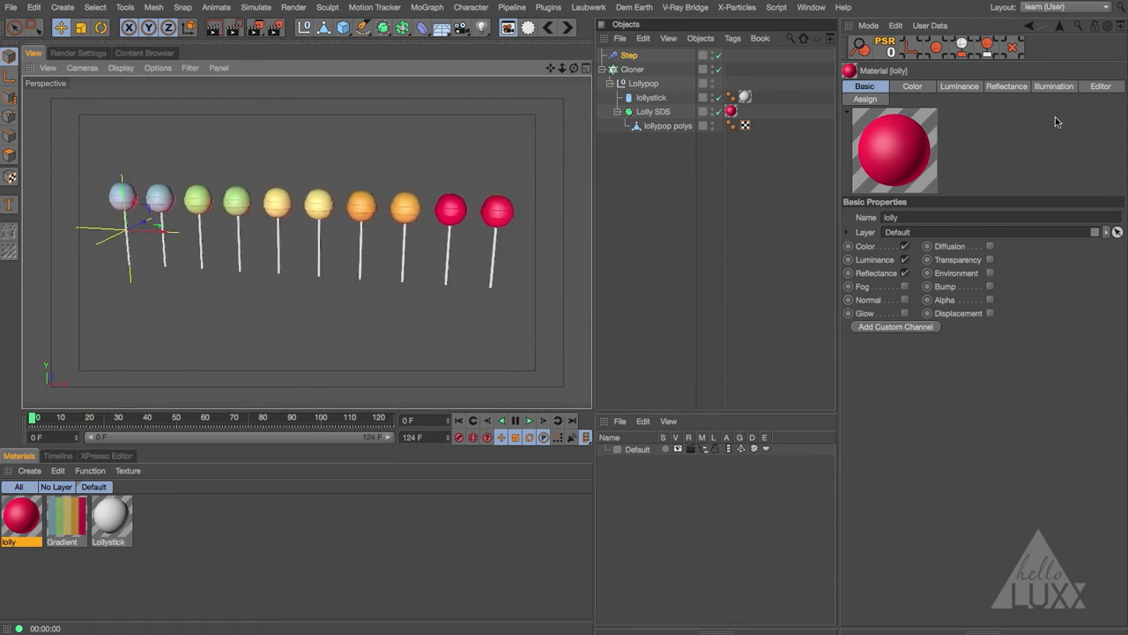
Add a Beckmann layer to the lolly material's Reflectance channel and paste the copied Colorizer shader as its layer color texture.
left_click(1008, 86)
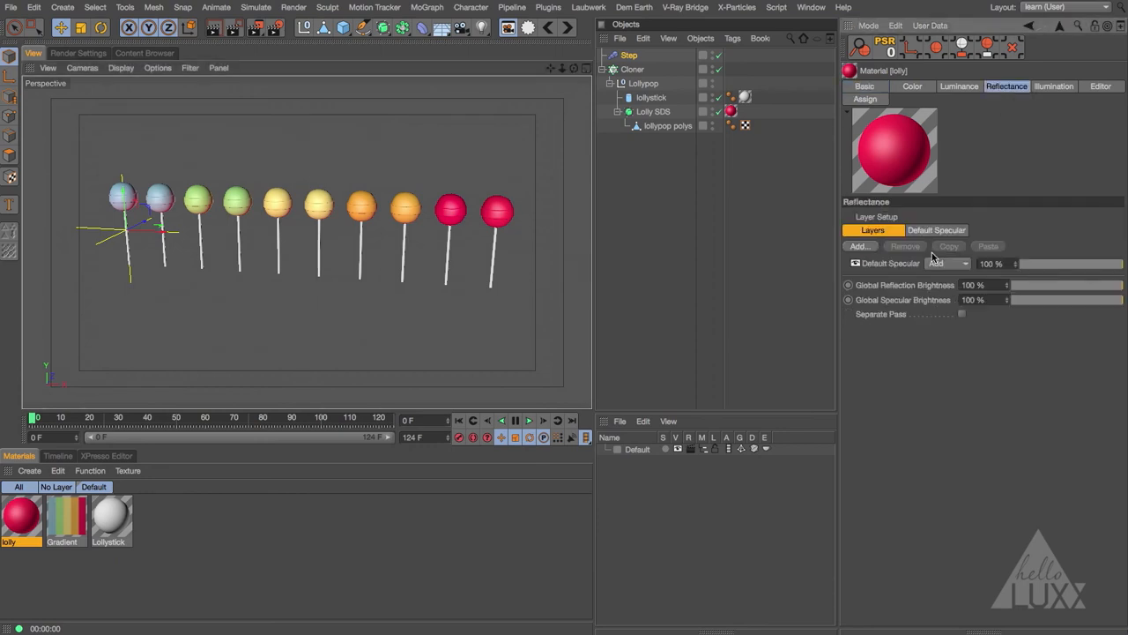
left_click(859, 246)
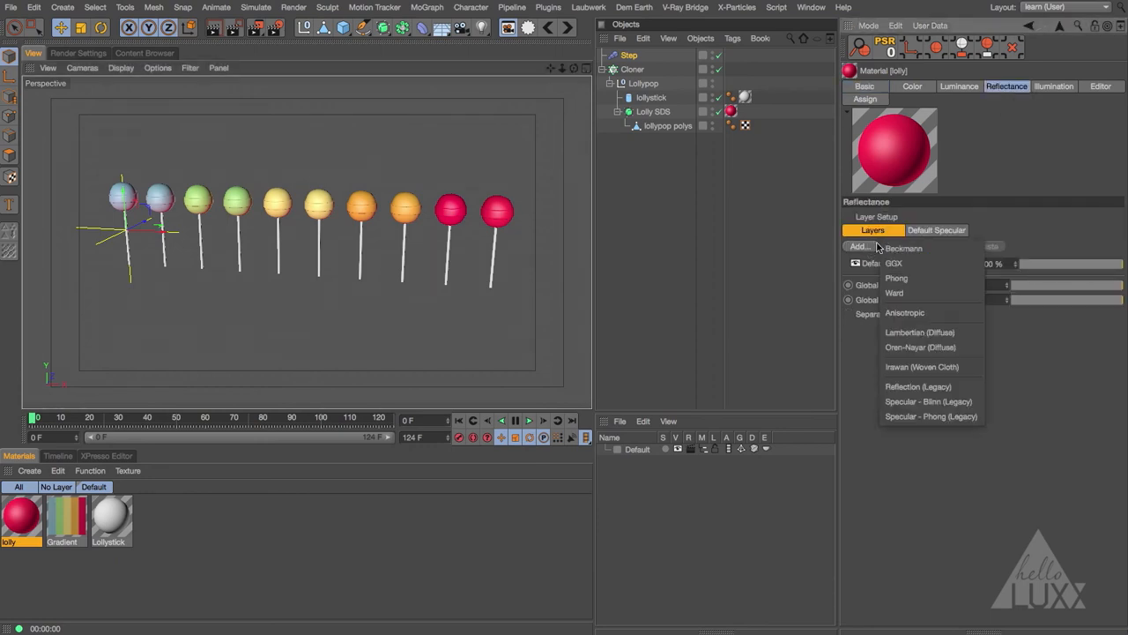
left_click(881, 253)
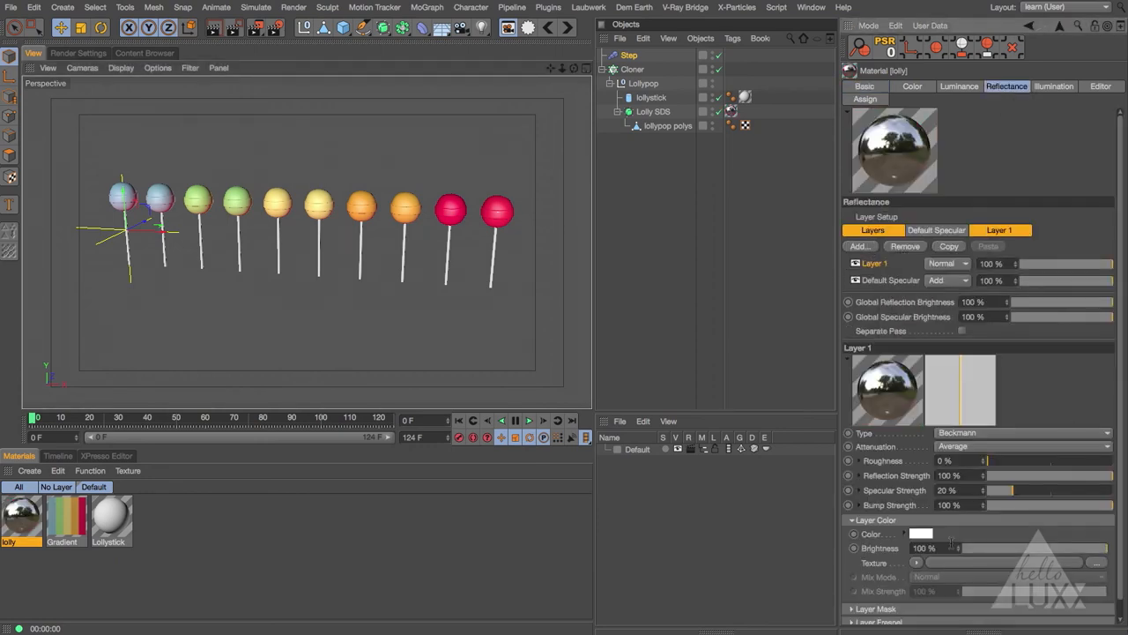
left_click(919, 562)
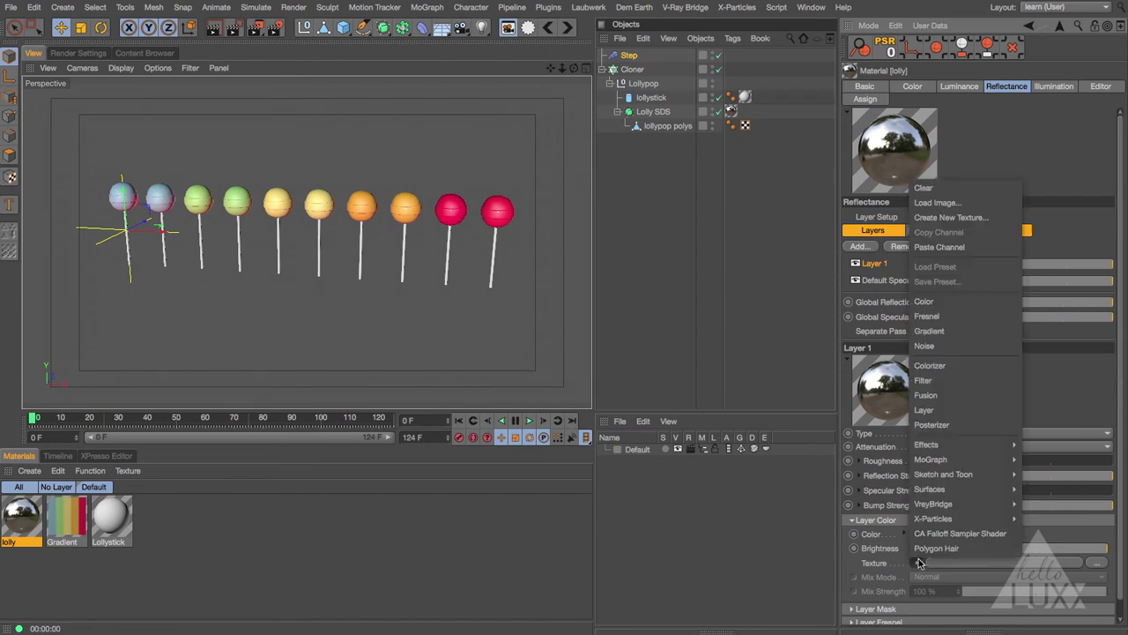
left_click(958, 249)
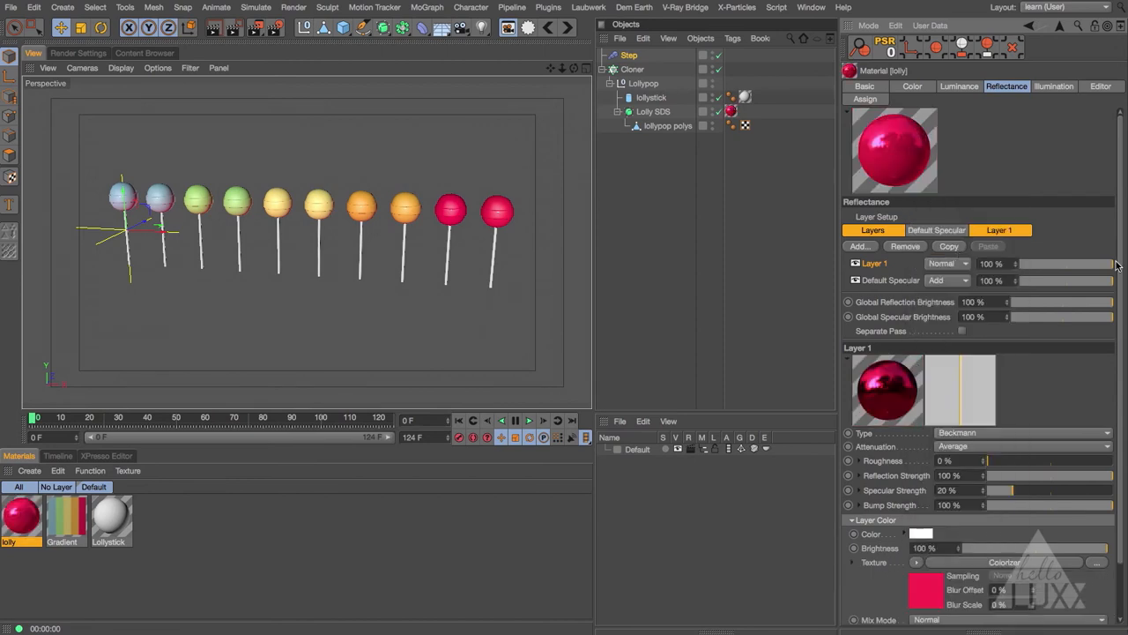
Set the Beckmann reflectance layer's Fresnel to Dielectric and render the viewport to check the lollipops.
scroll(1113, 265, "down", 3)
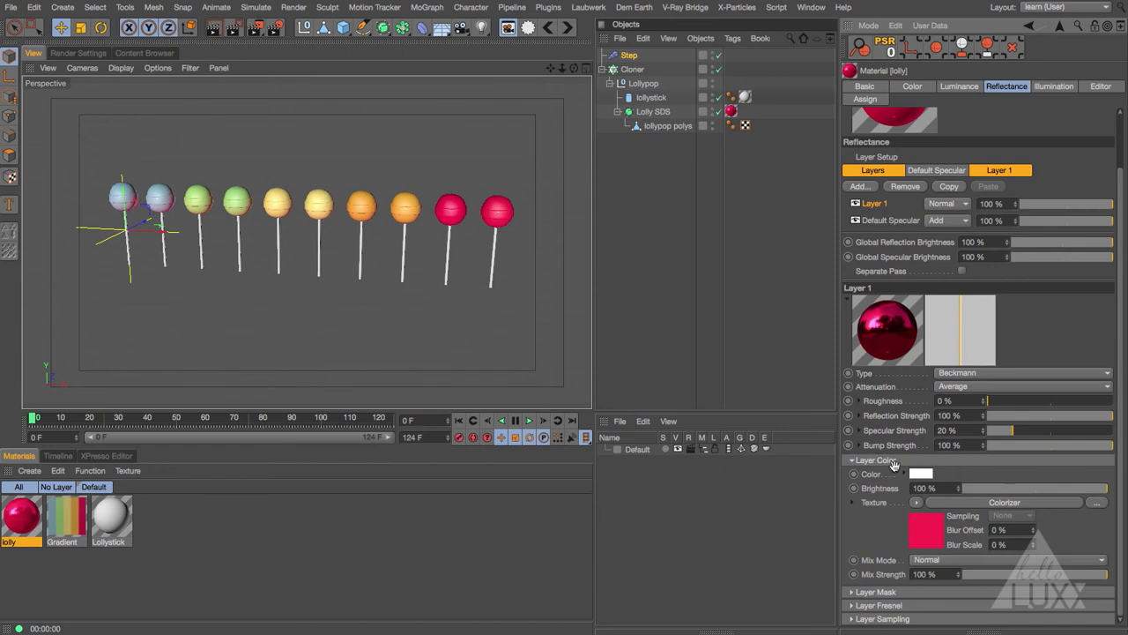
left_click(892, 461)
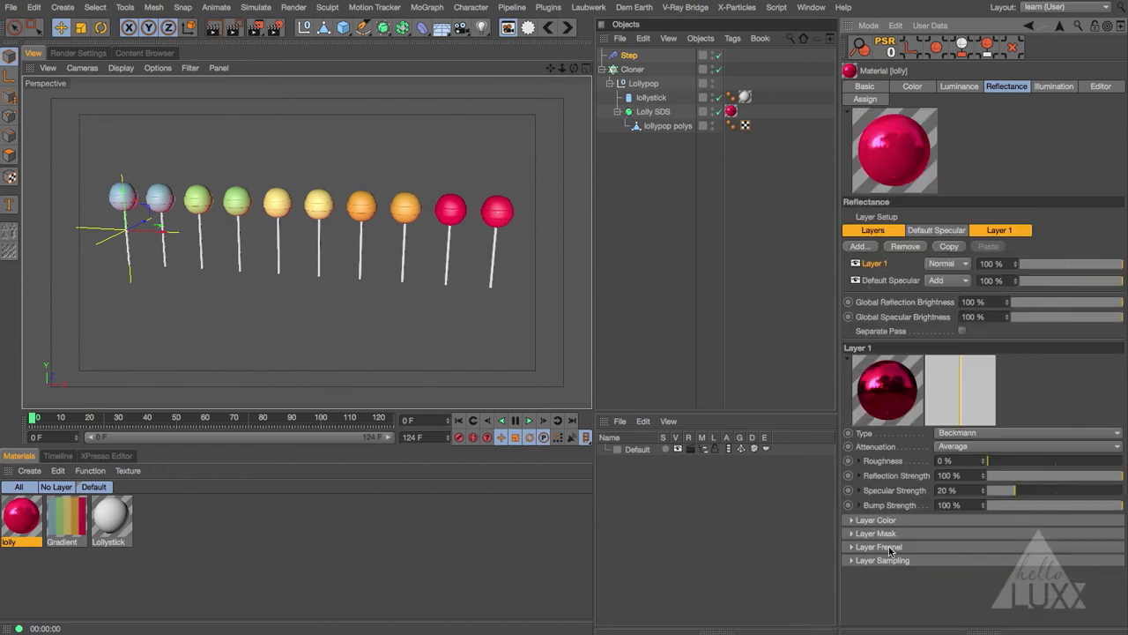
left_click(890, 547)
left_click(943, 561)
left_click(959, 588)
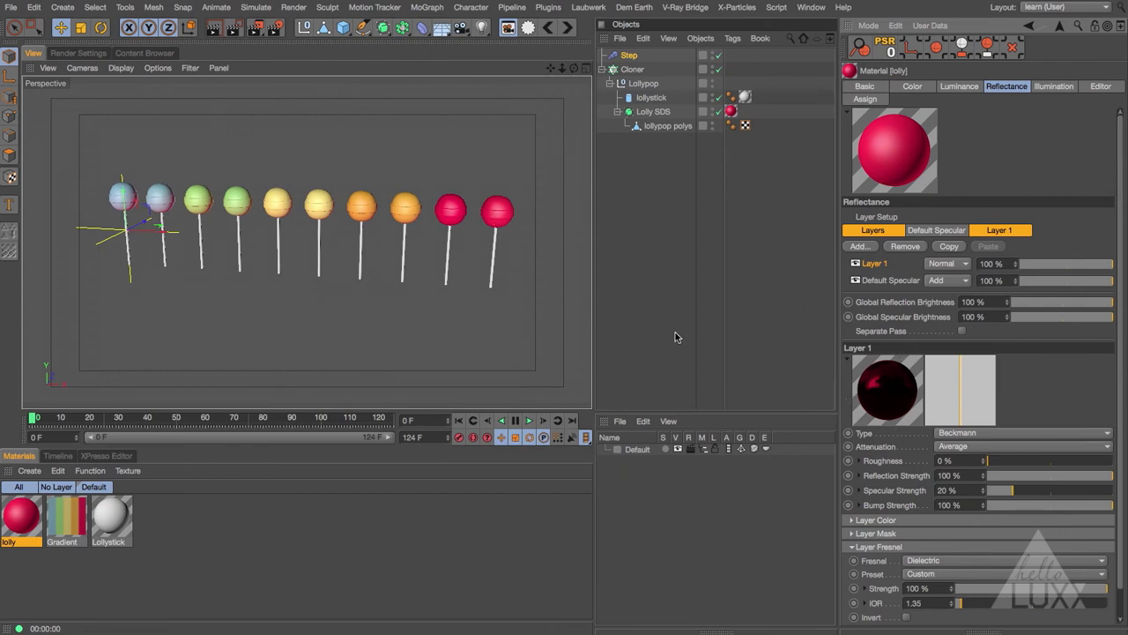
key("ctrl+r")
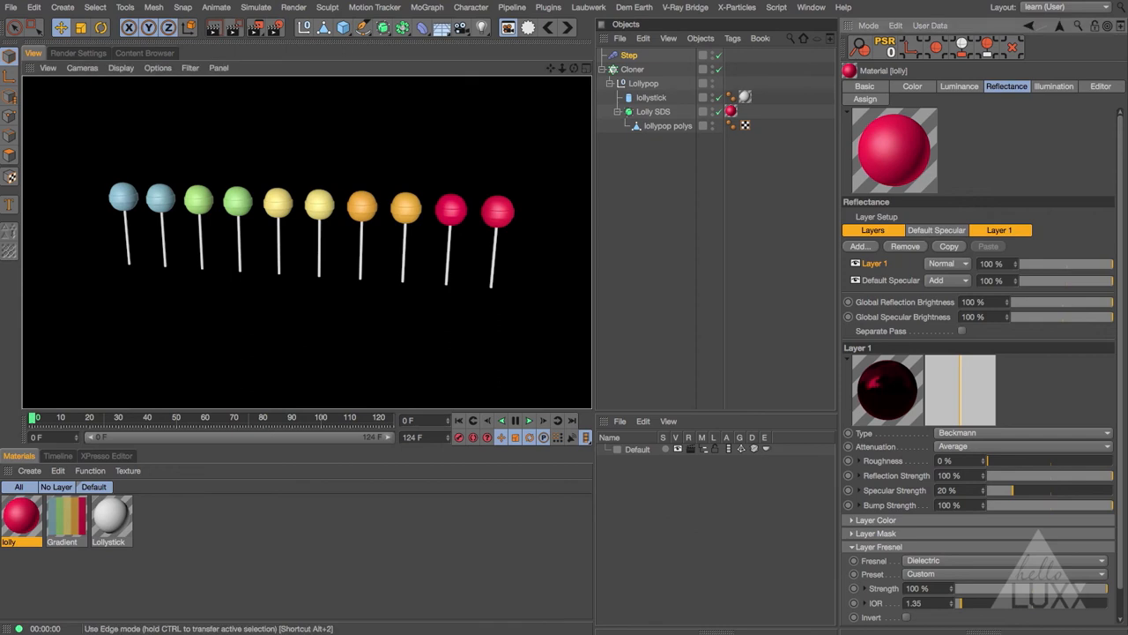
Duplicate the lolly material and rename the copy as lollyclear.
left_click_drag(25, 514, 57, 521, "ctrl")
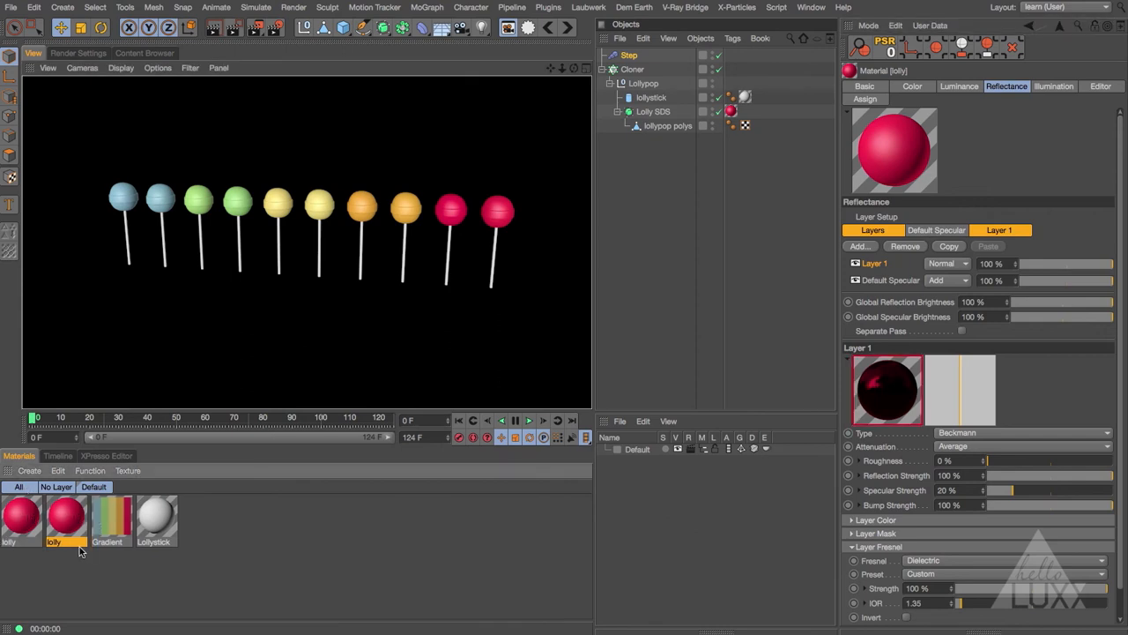
double_click(54, 542)
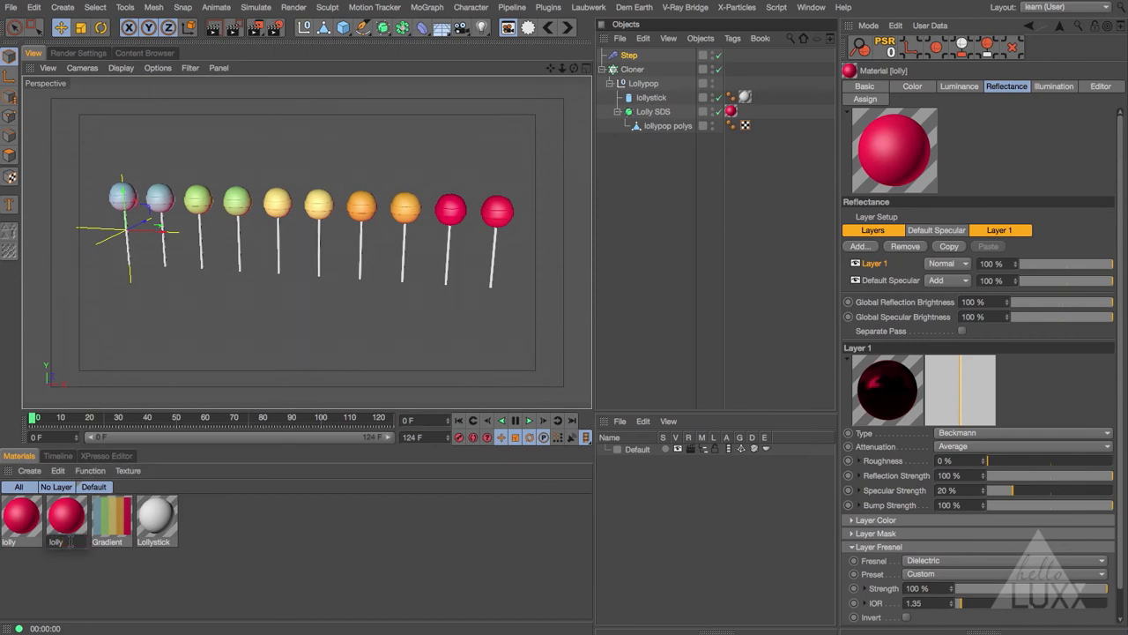
type("clear")
key("Return")
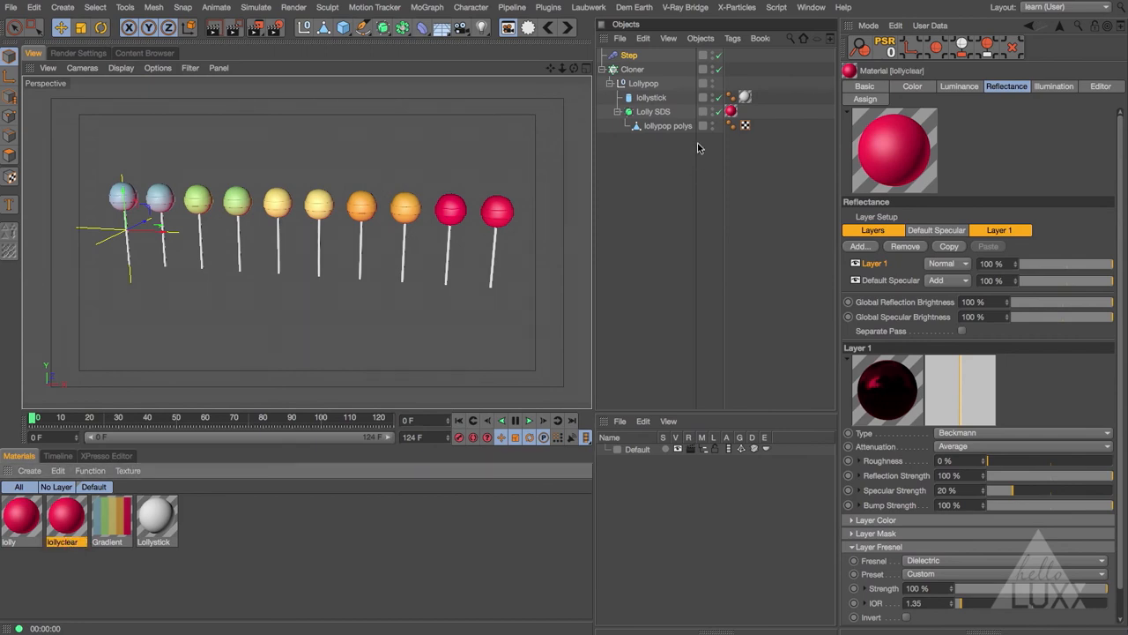
Duplicate the Lollypop null inside the Cloner and assign the lollyclear material to the Lolly SDS of the expanded Lollypop.
left_click(609, 83)
left_click(643, 84)
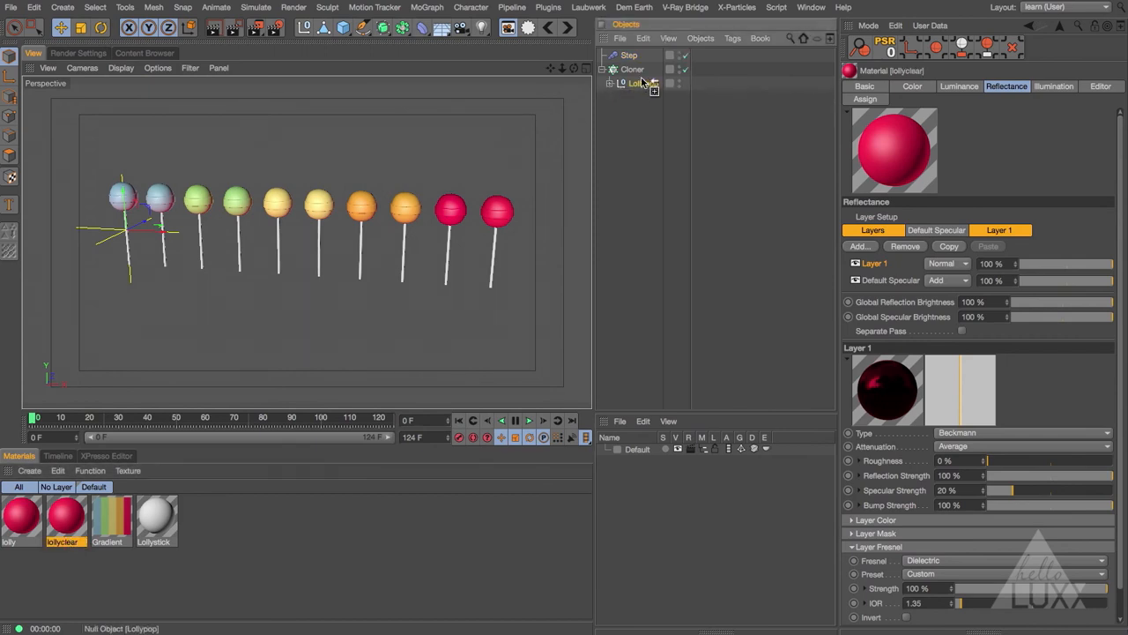
key("ctrl+c")
key("ctrl+v")
left_click(609, 97)
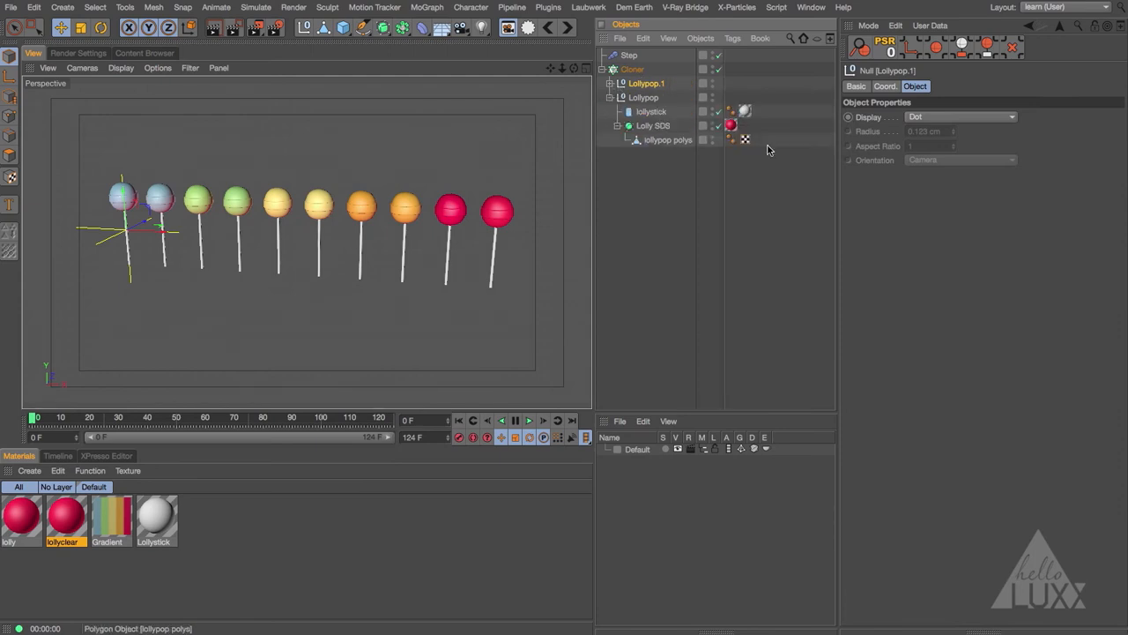
left_click_drag(67, 522, 731, 126)
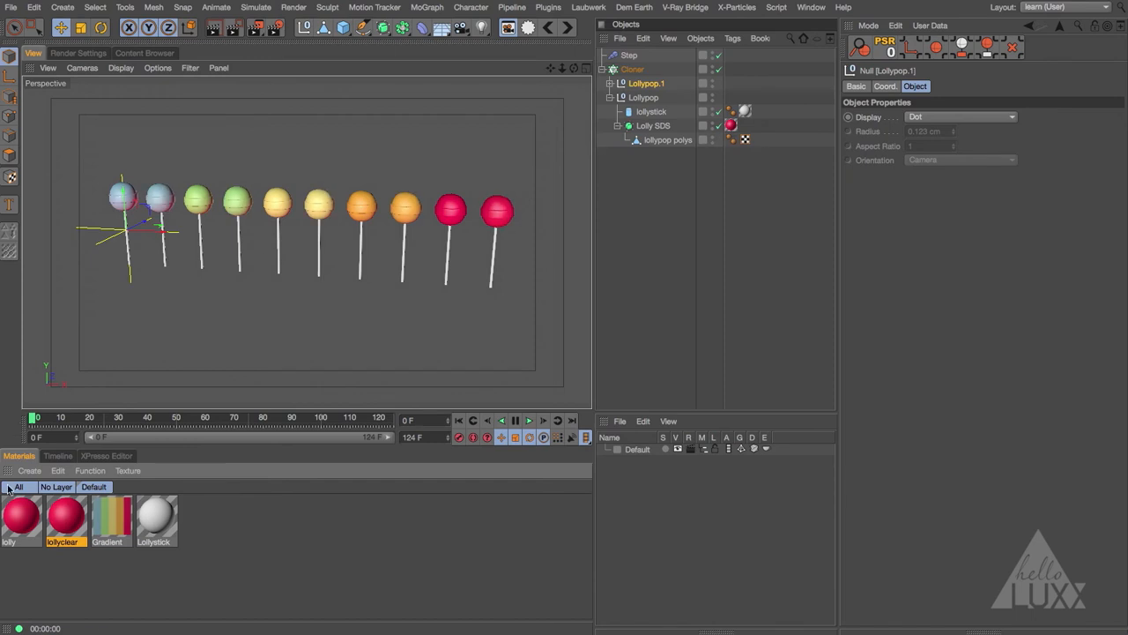
Enable the Transparency channel on the lollyclear material.
left_click(64, 519)
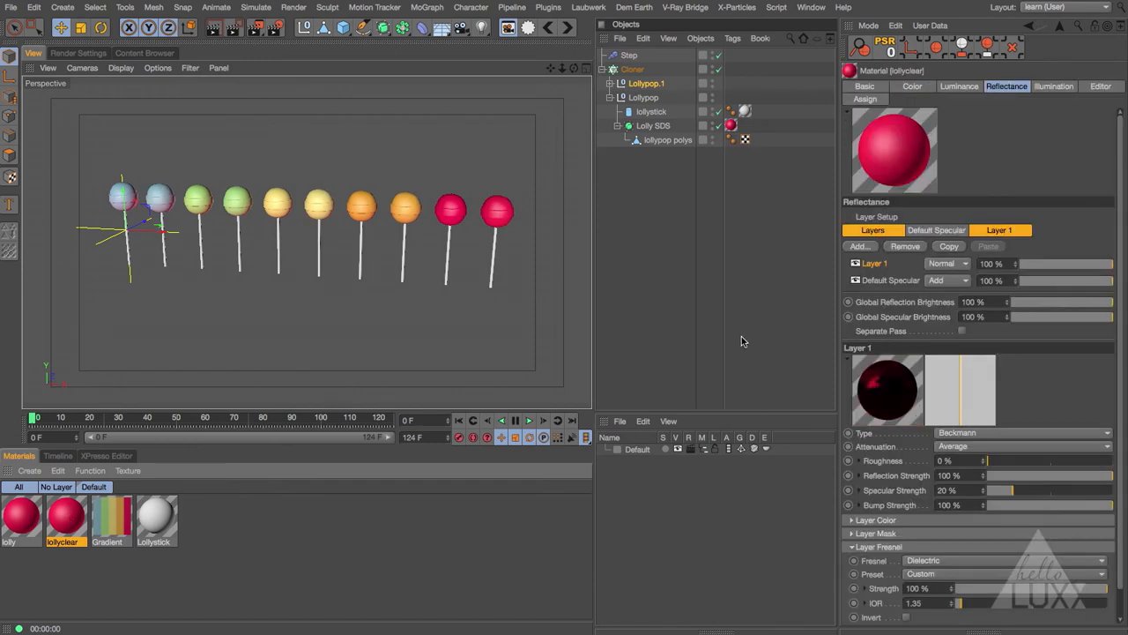
left_click(865, 86)
left_click(989, 260)
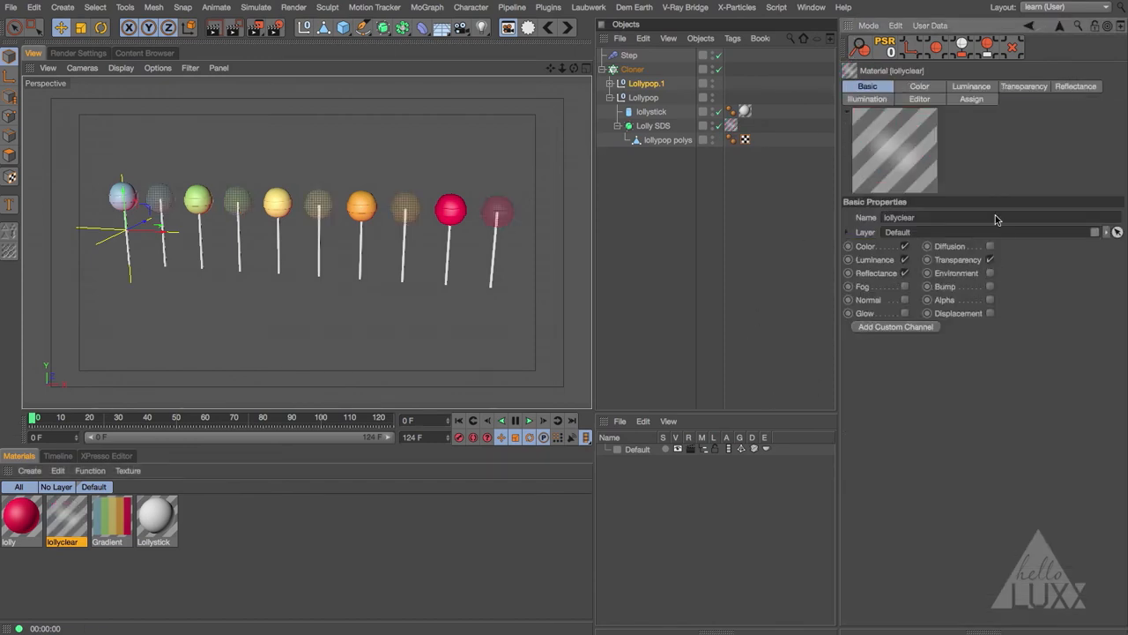
Set lollyclear's transparency refraction to 1.8 and paste the copied Colorizer shader as its transparency texture.
left_click(1029, 87)
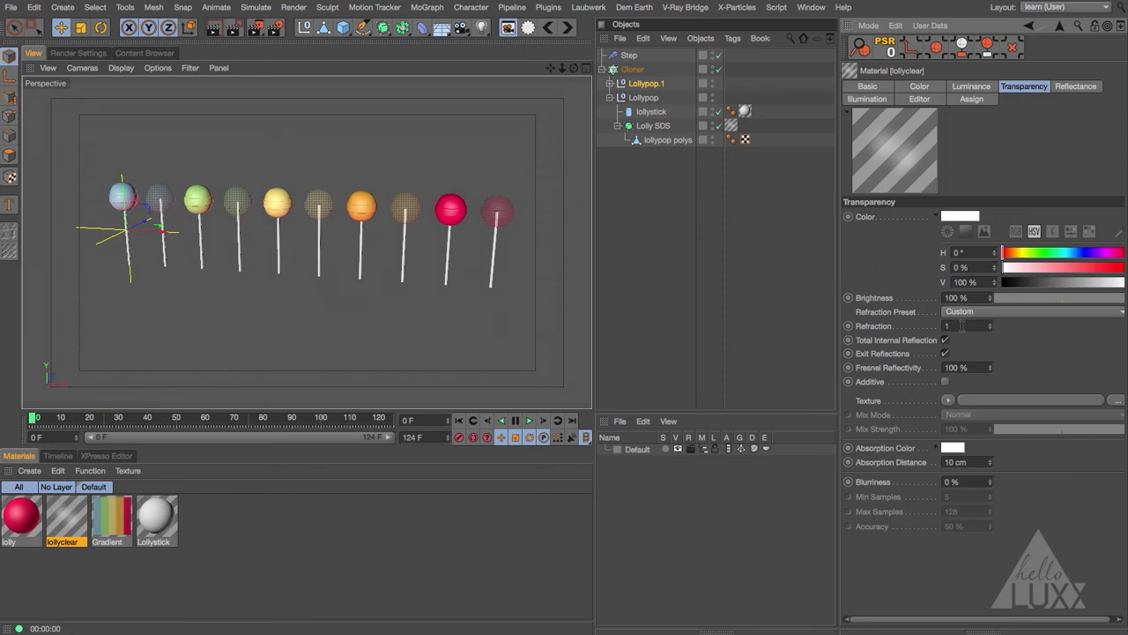
left_click(960, 325)
type("1.8")
key("Return")
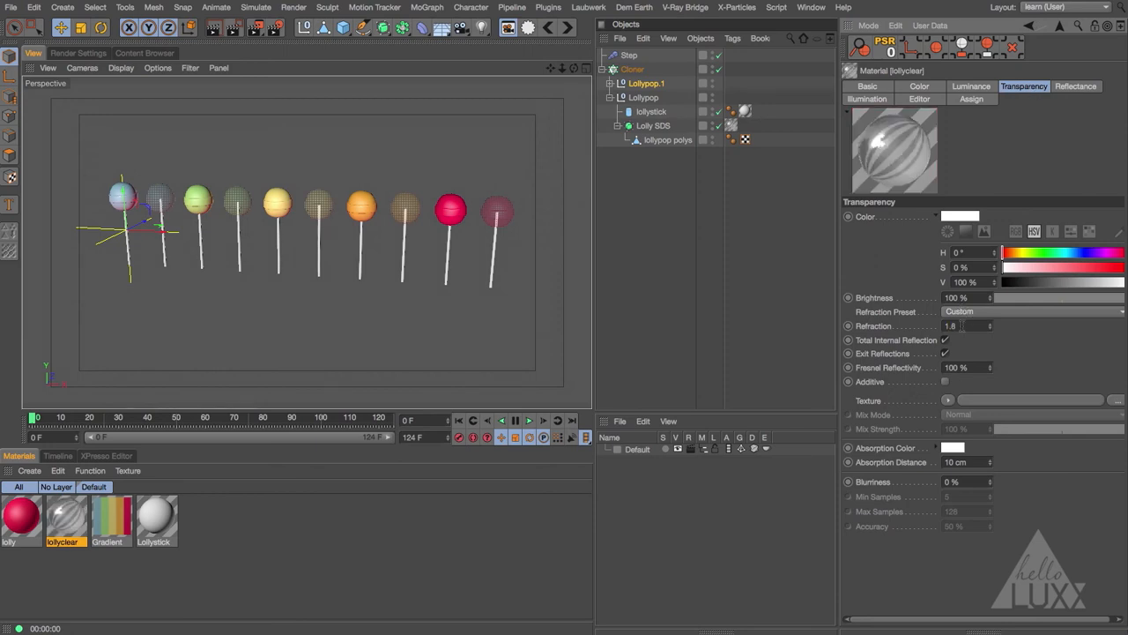
left_click(948, 401)
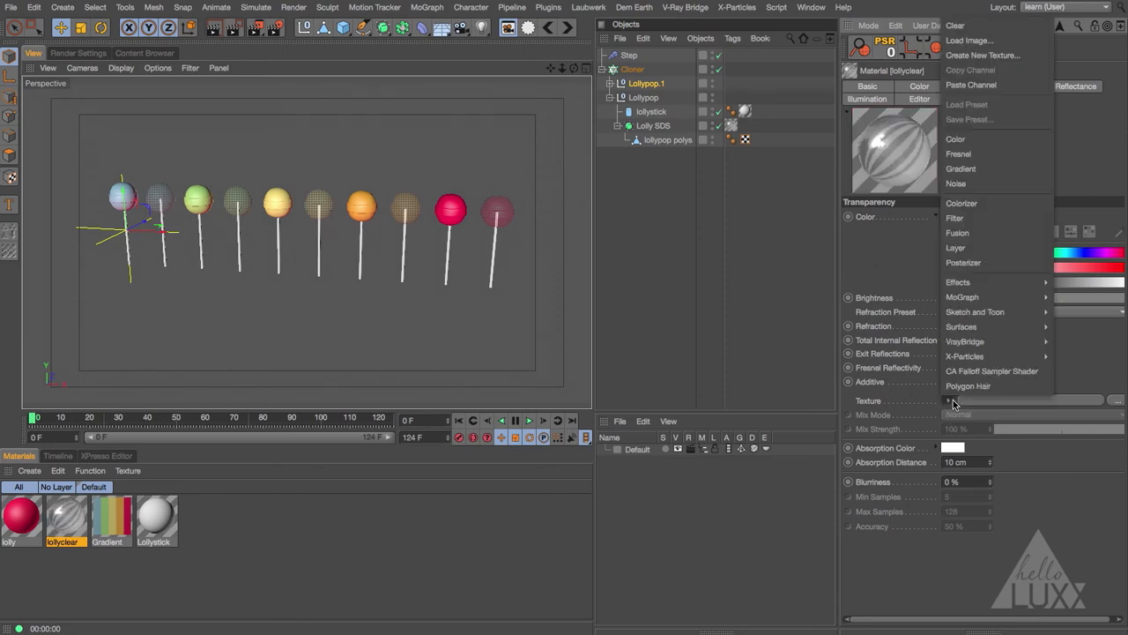
left_click(969, 85)
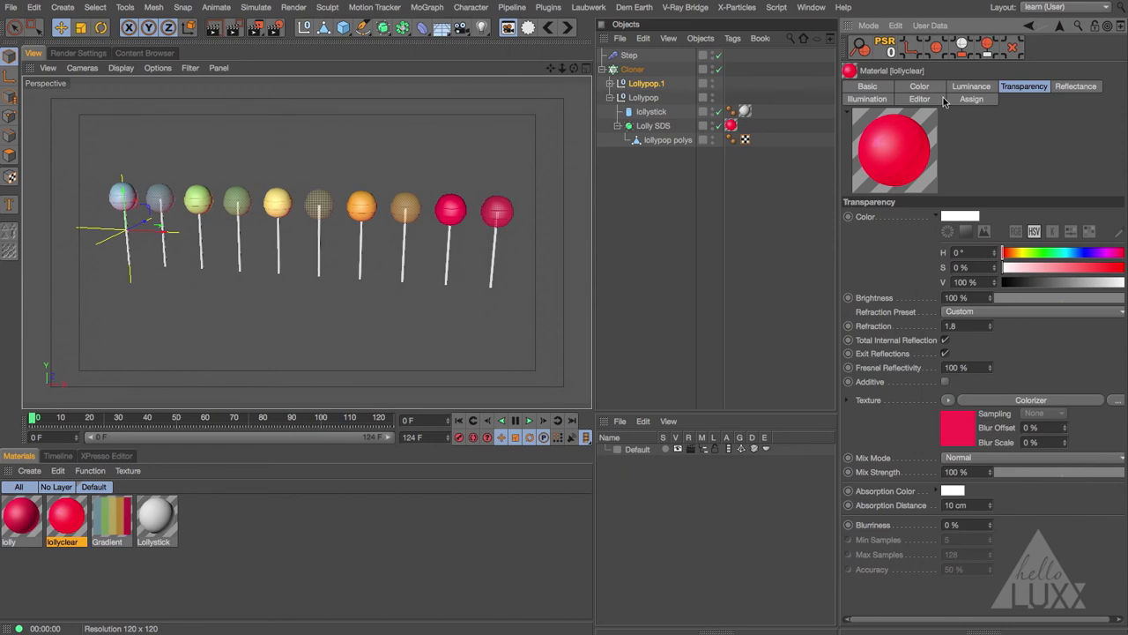
Darken lollyclear's base color to a value of 17% and lower its color texture mix strength to 31%.
left_click(919, 85)
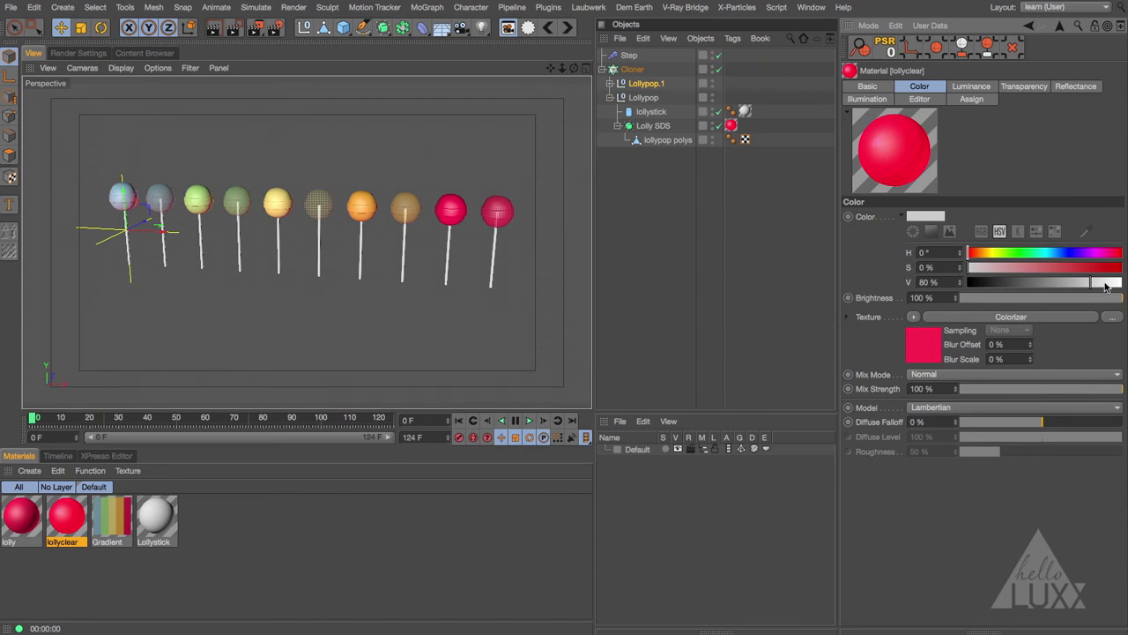
left_click_drag(1083, 283, 995, 282)
left_click_drag(1116, 396, 1011, 399)
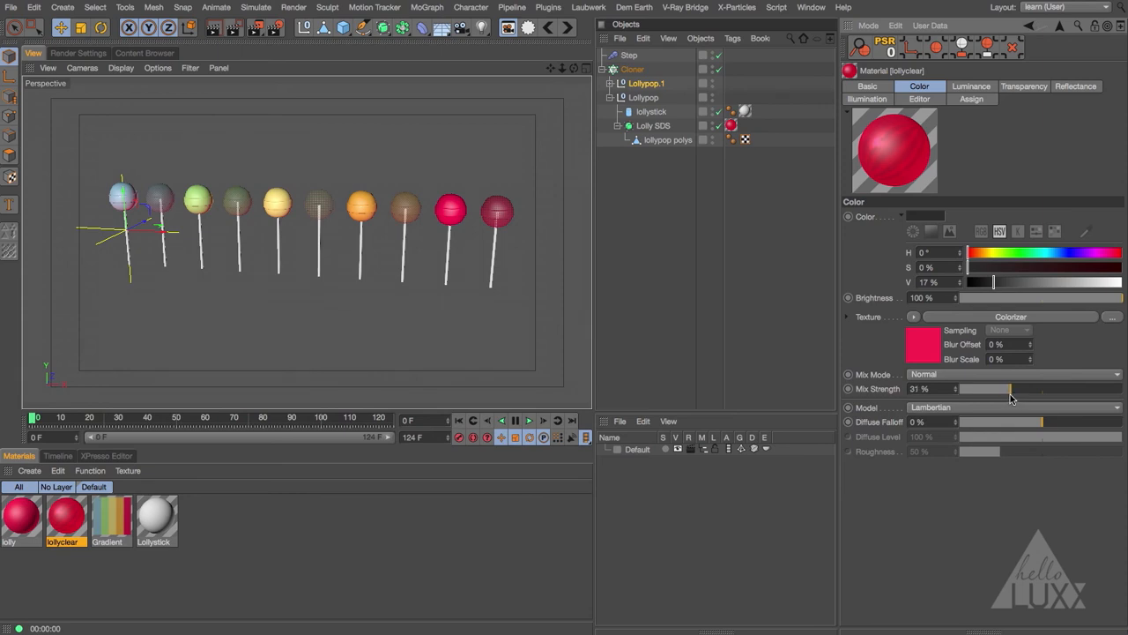
Lower lollyclear's luminance texture mix strength to 20% and render the viewport to check the clear lollipops.
left_click(970, 88)
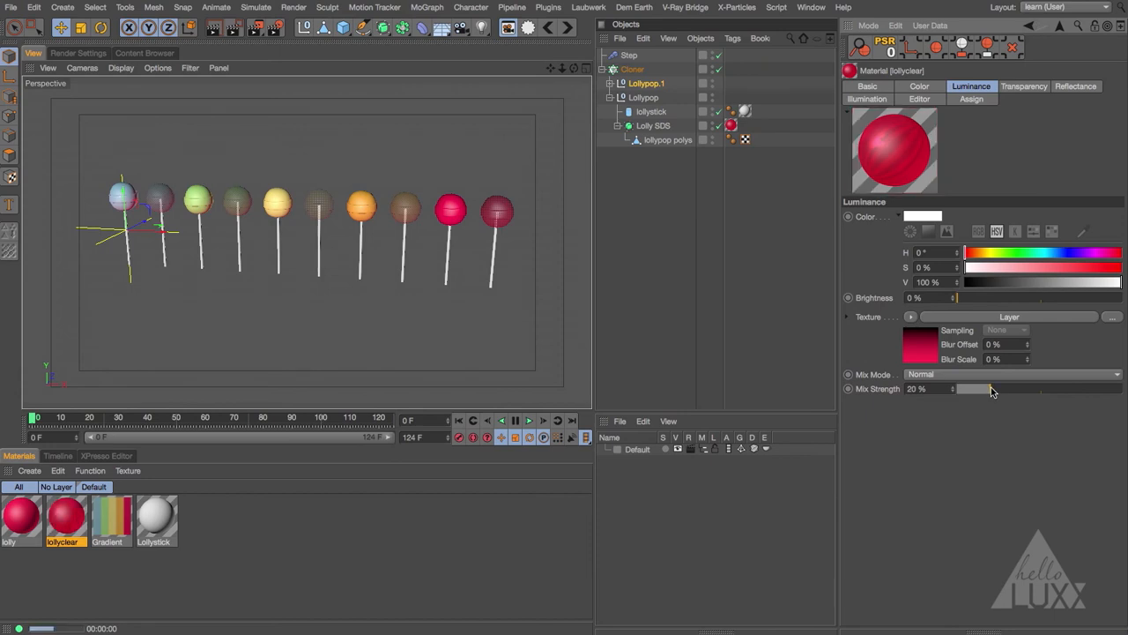
key("ctrl+r")
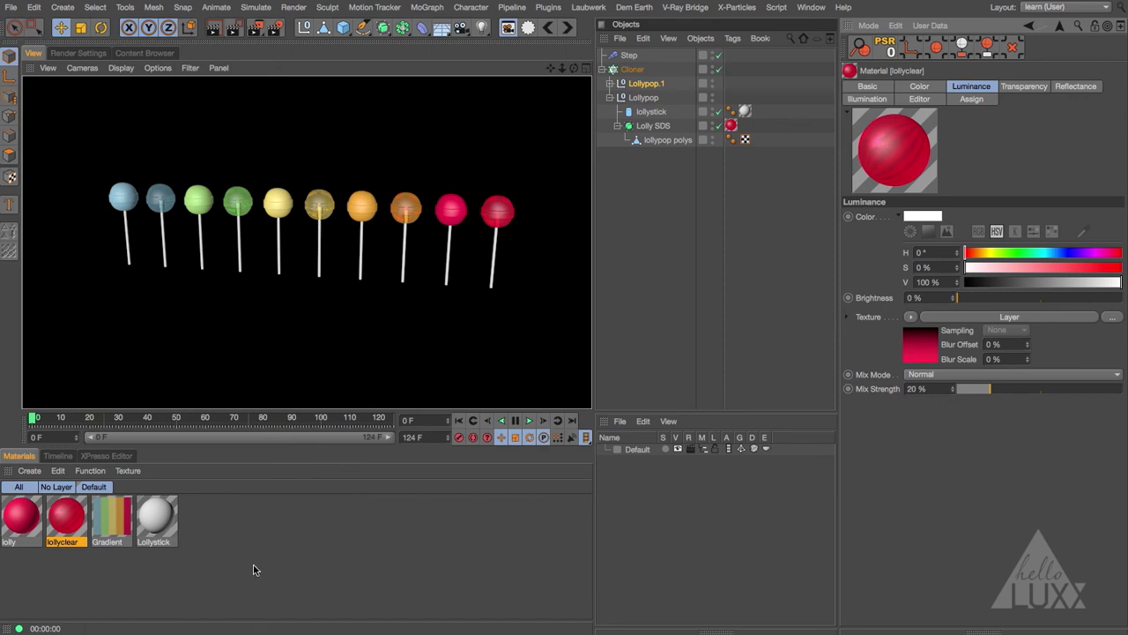
Duplicate the lolly material and rename the copy as lollystripes.
left_click_drag(16, 520, 104, 522)
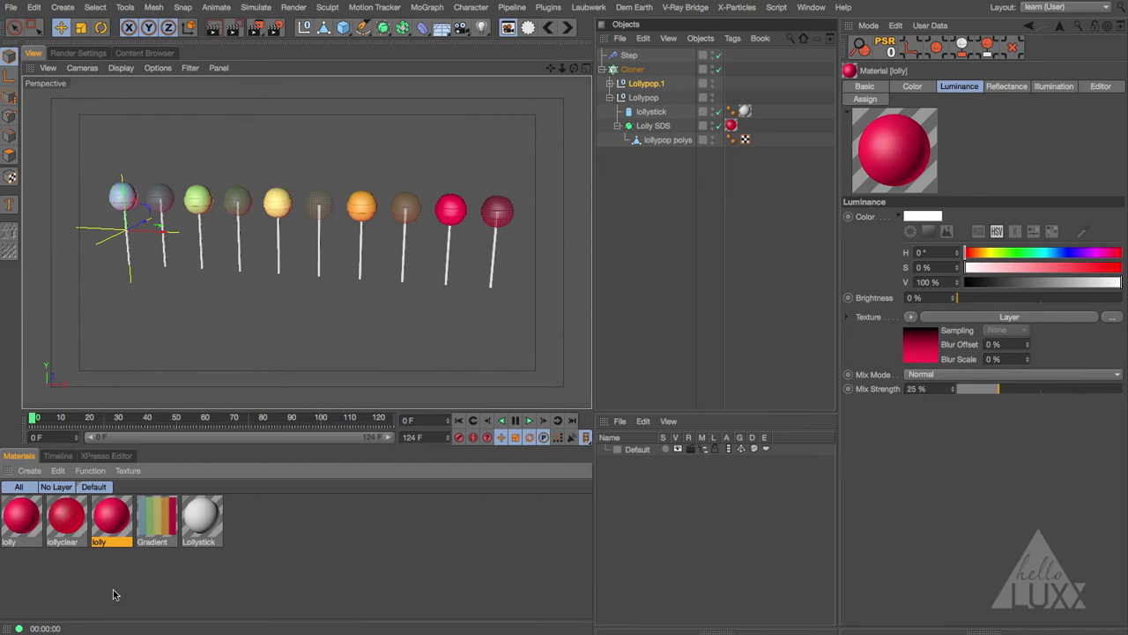
double_click(111, 542)
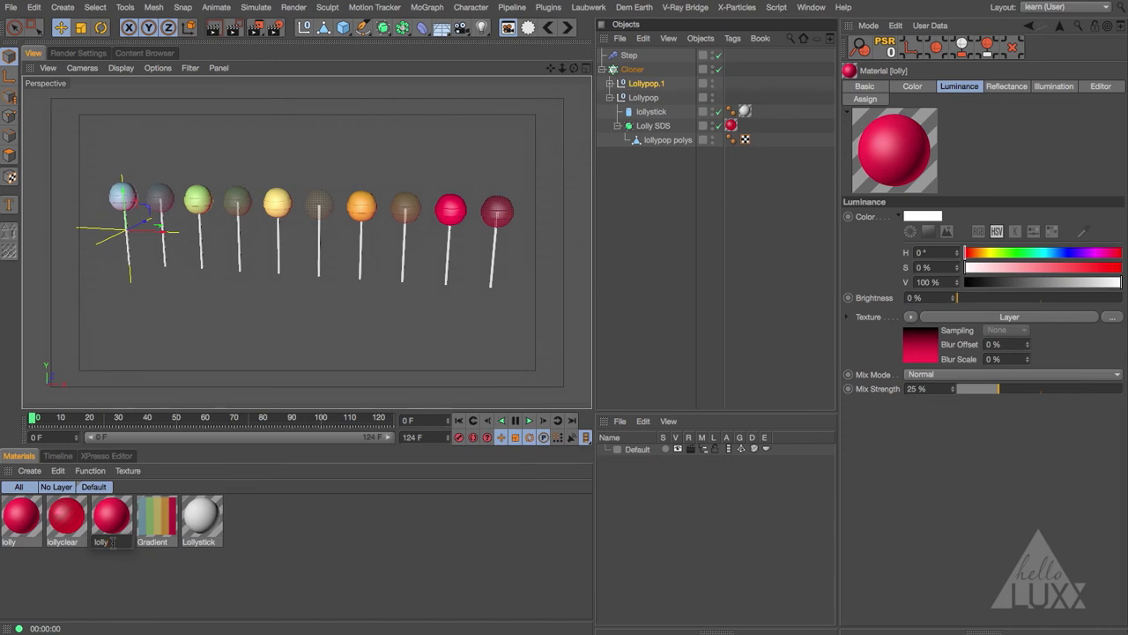
type("stripes")
key("Return")
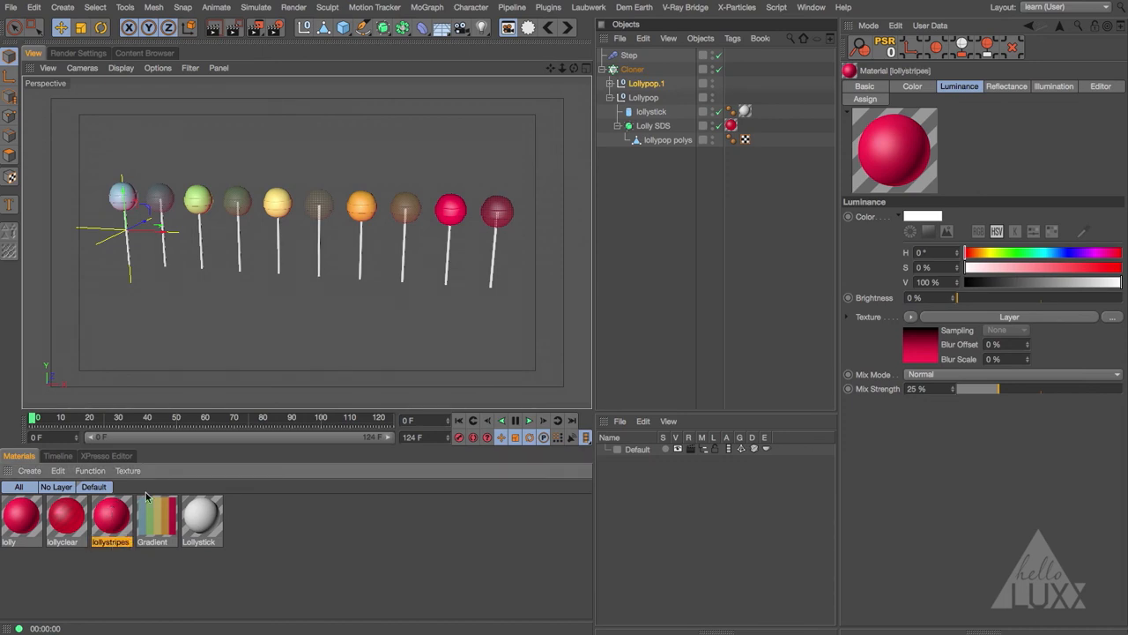
Duplicate the Lollypop.1 null inside the Cloner and assign the lollystripes material to the Lolly SDS of Lollypop.1.
left_click_drag(639, 83, 639, 77, "ctrl")
left_click(610, 97)
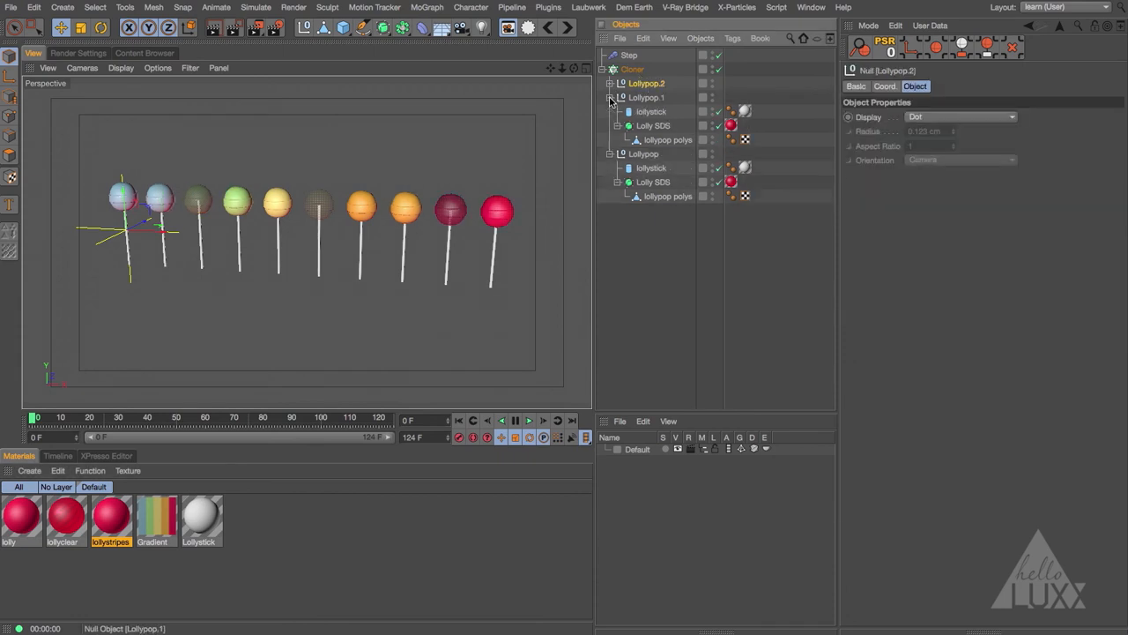
left_click(731, 126)
left_click_drag(112, 526, 731, 125)
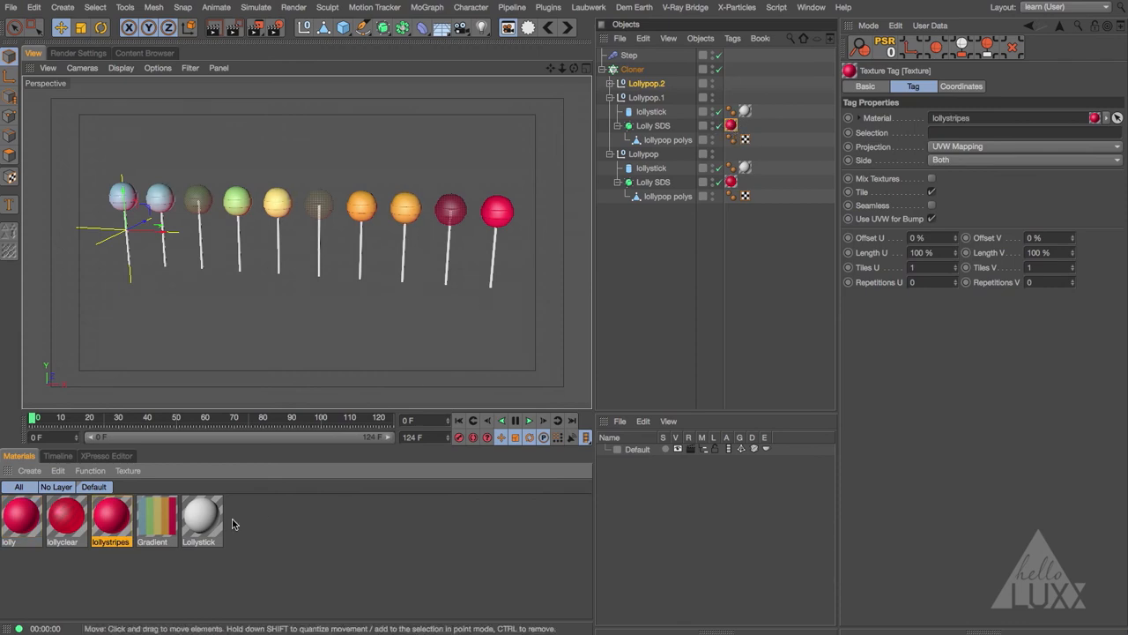
Try wrapping the lollystripes color texture's Colorizer in a Layer shader and undo the change.
left_click(112, 524)
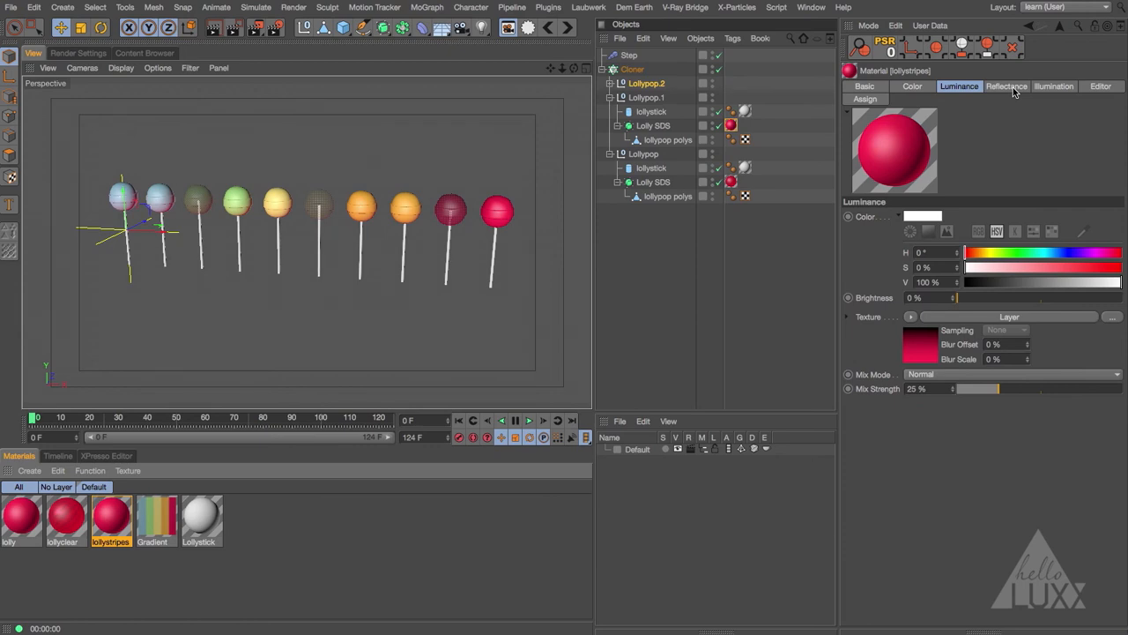
left_click(911, 86)
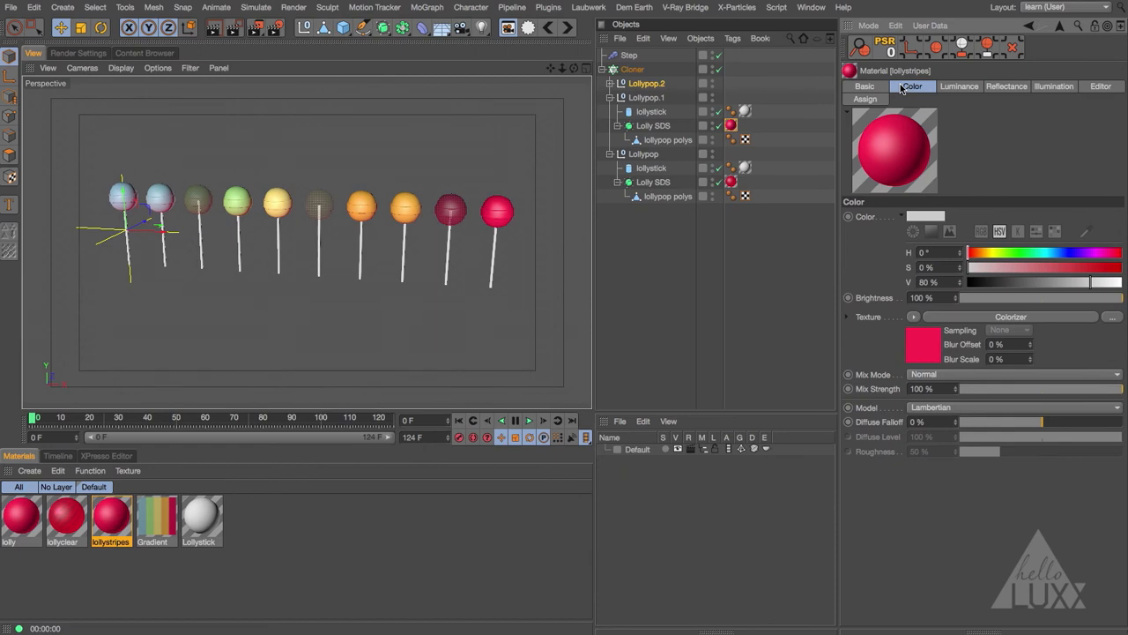
left_click(915, 318)
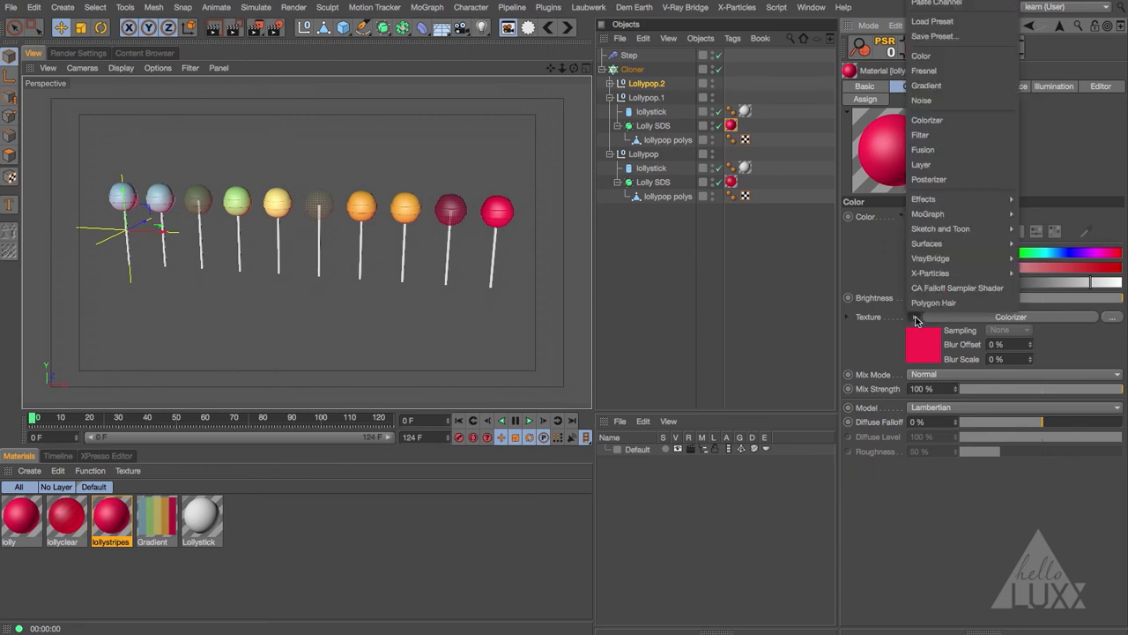
left_click(948, 166)
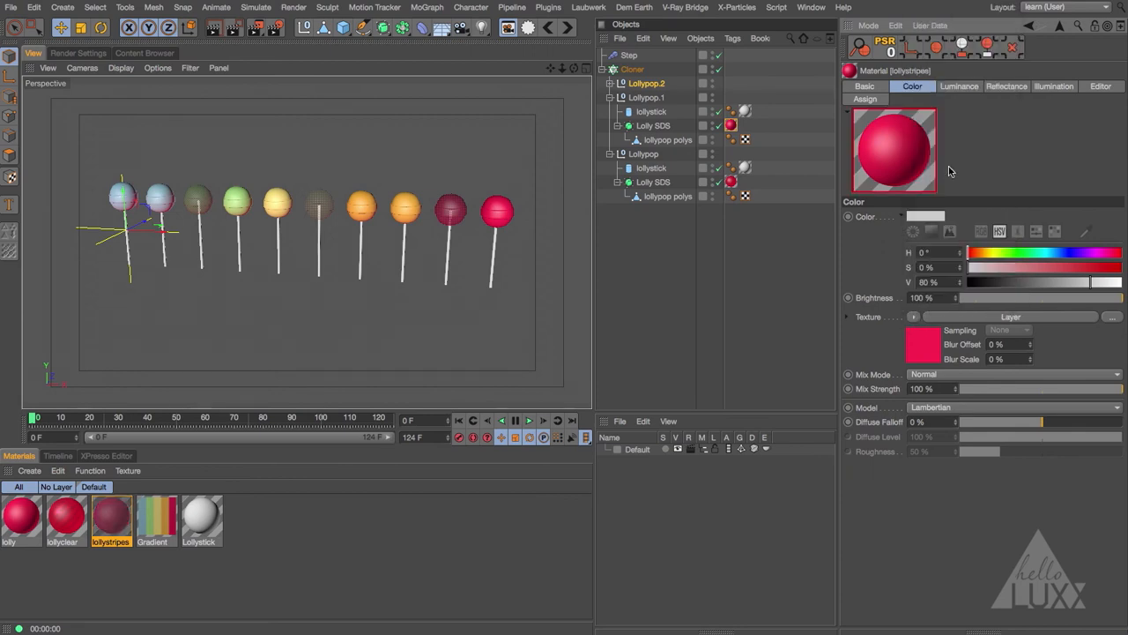
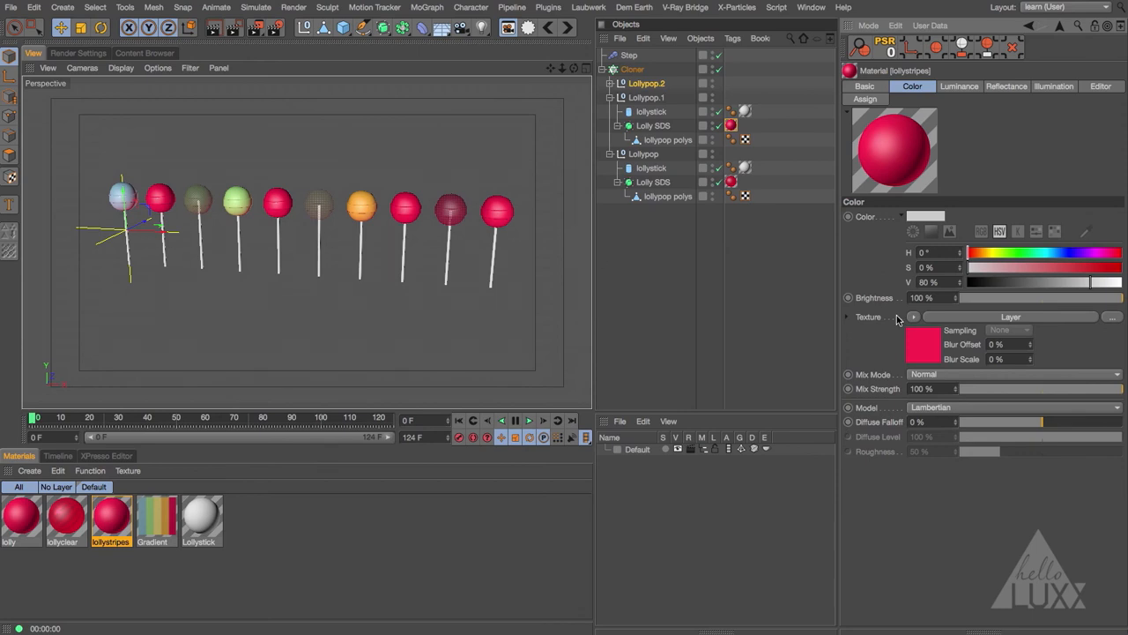
key("ctrl+z")
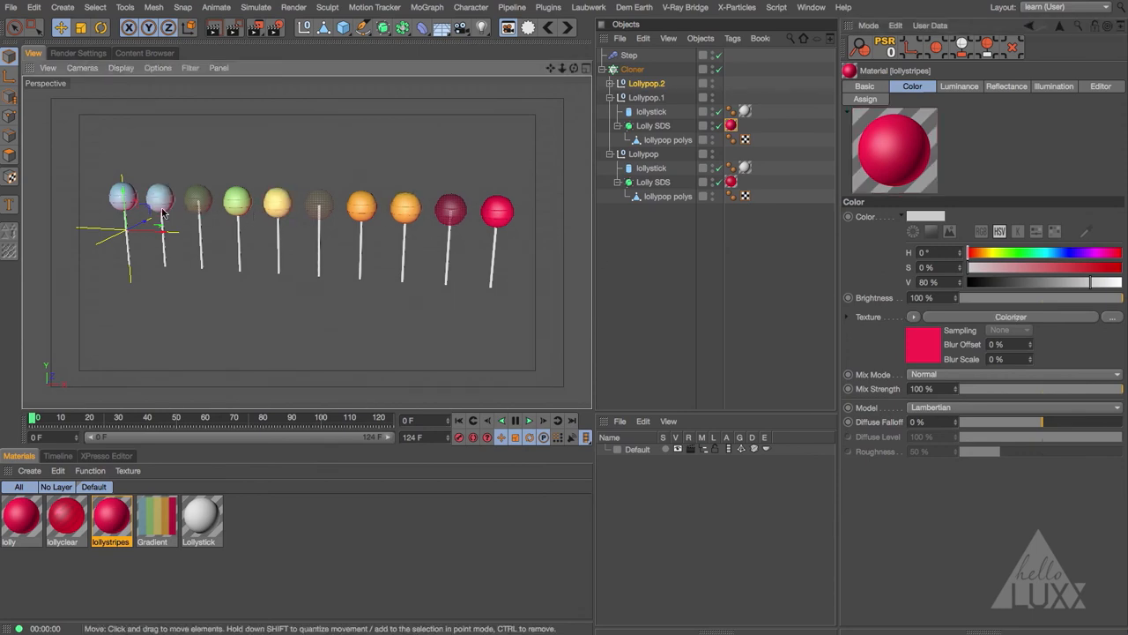
scroll(163, 212, "up", 5)
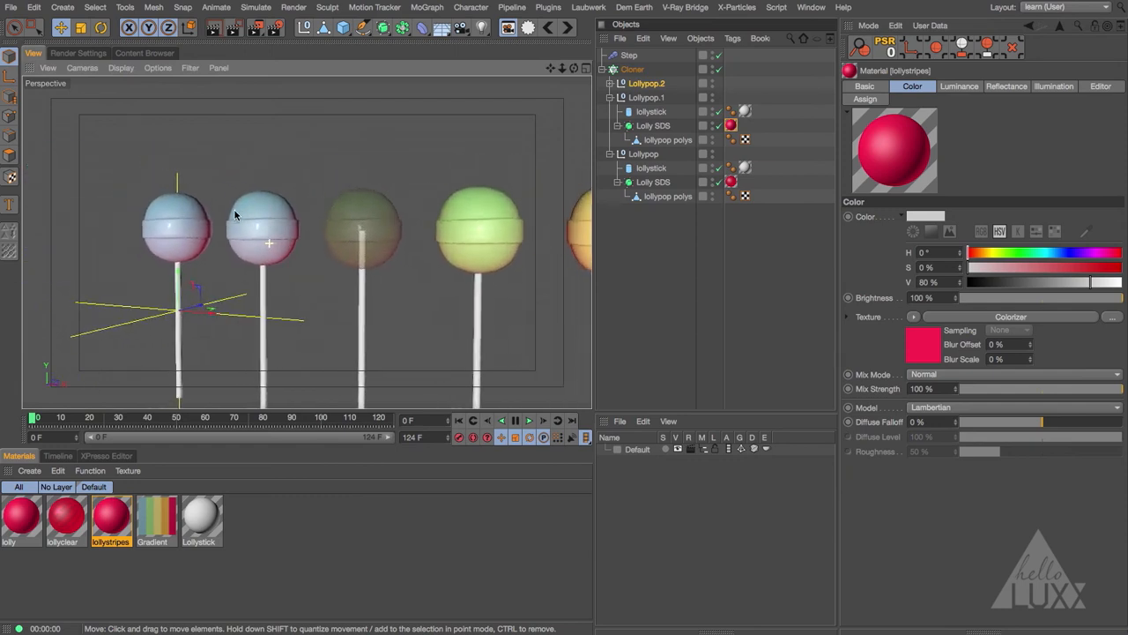
mouse_move(235, 211)
left_mouse_down("alt")
mouse_move(240, 252)
mouse_move(298, 226)
mouse_move(252, 224)
left_mouse_up("alt")
right_click_drag(272, 235, 200, 236, "alt")
middle_click_drag(351, 244, 273, 212, "alt")
right_click_drag(371, 226, 212, 282, "alt")
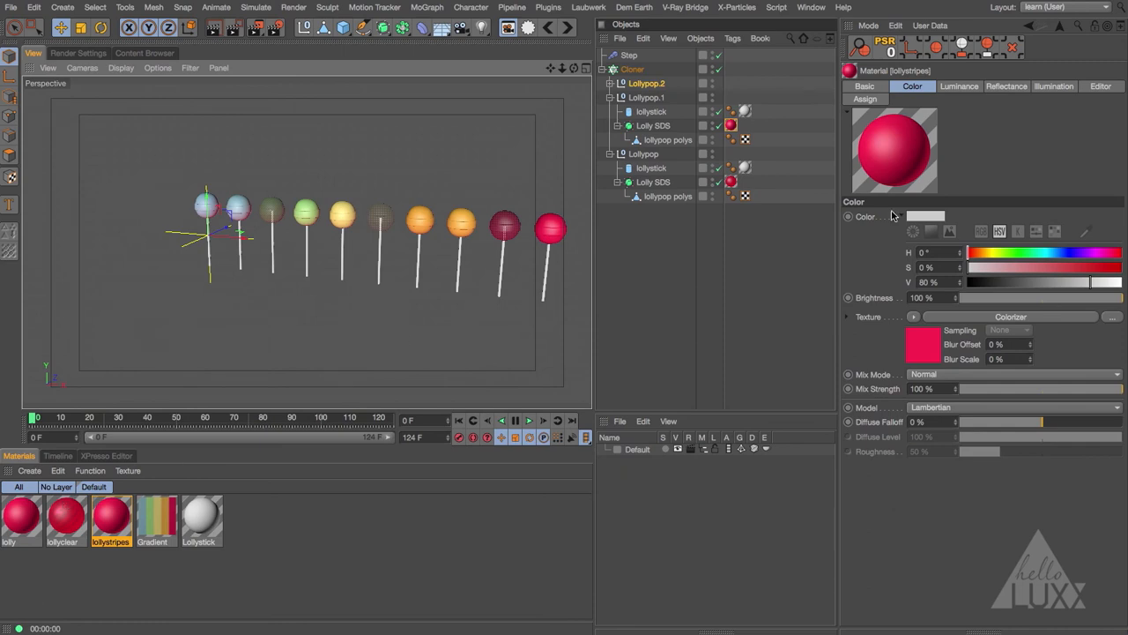
left_click(968, 89)
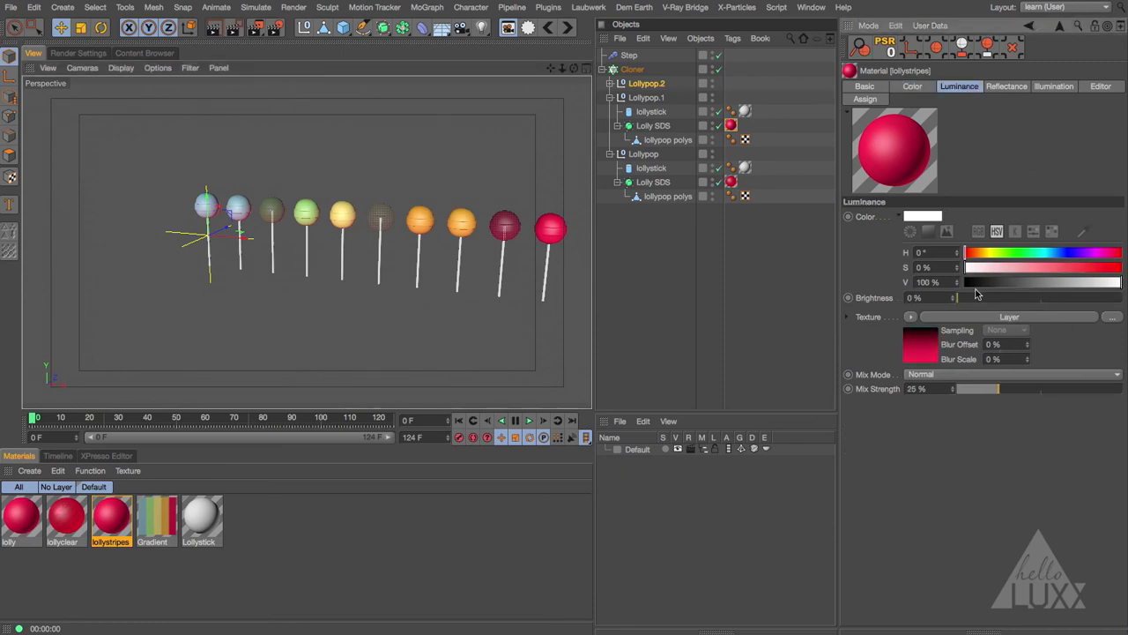
Wrap the Colorizer in lollystripes' color texture in a Layer shader and render the viewport to check the lollipop colors.
left_click(916, 88)
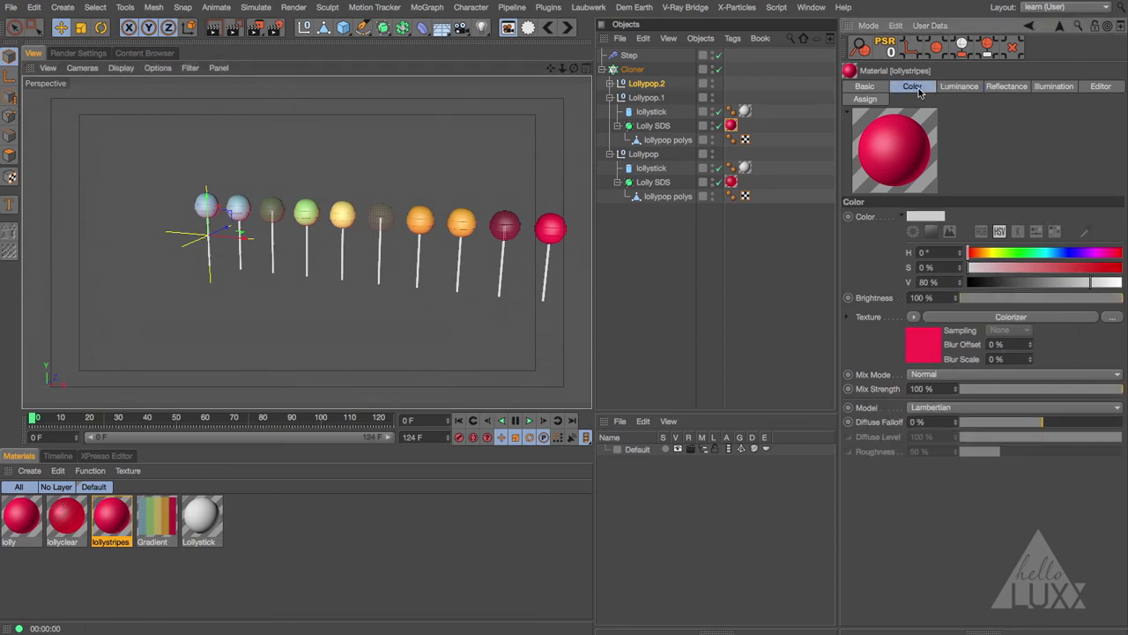
left_click(915, 317)
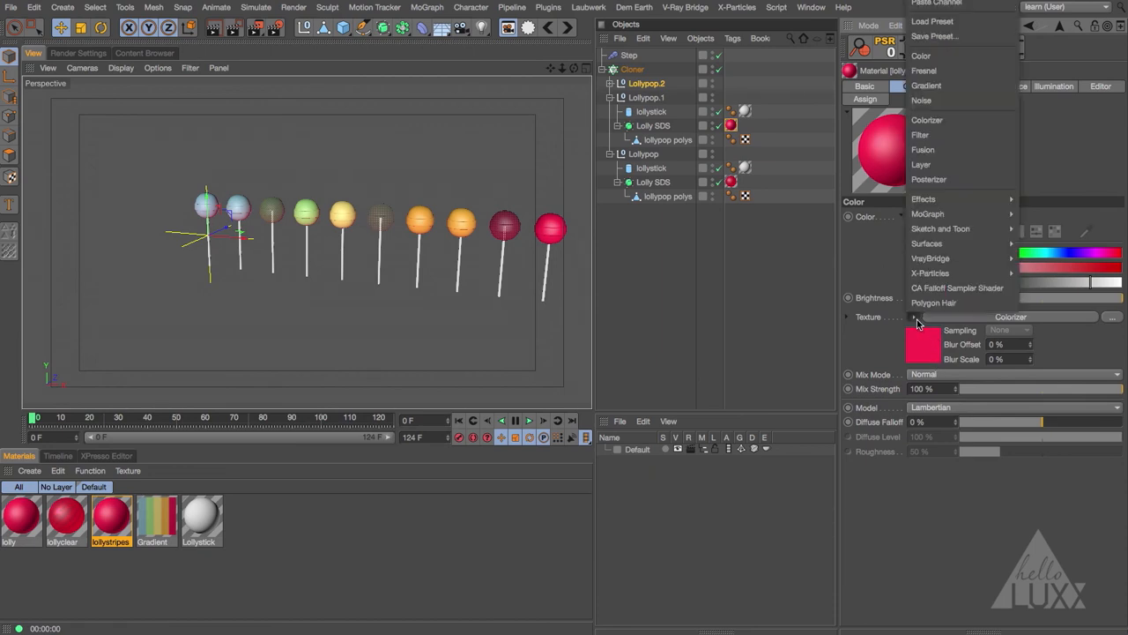
left_click(944, 166)
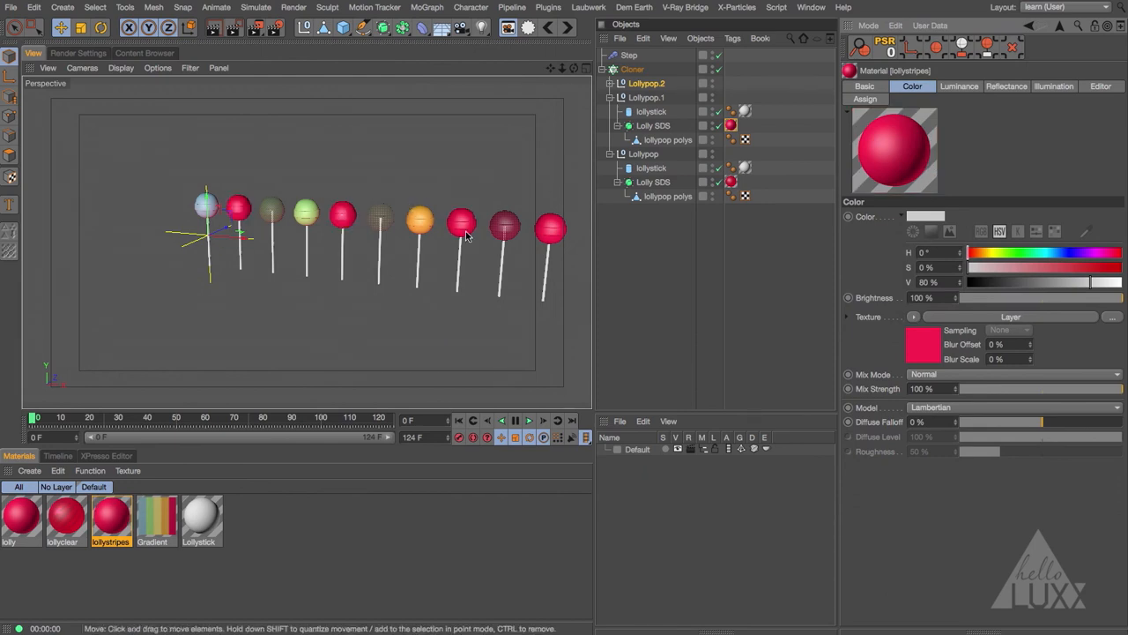
left_click_drag(467, 236, 439, 221, "alt")
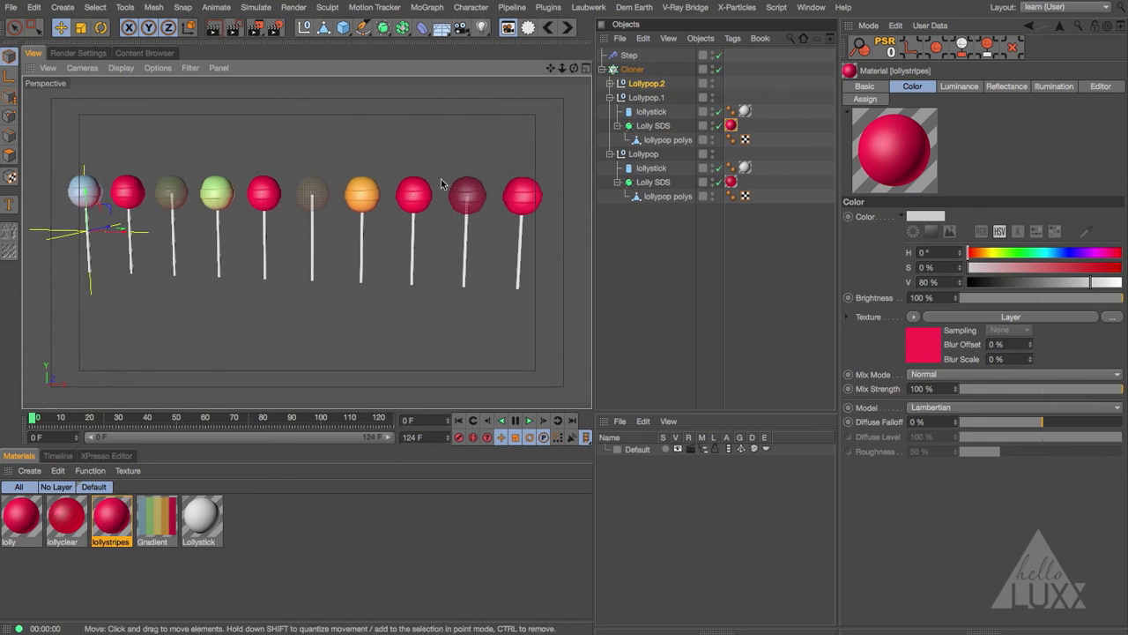
left_click_drag(398, 209, 395, 225, "alt")
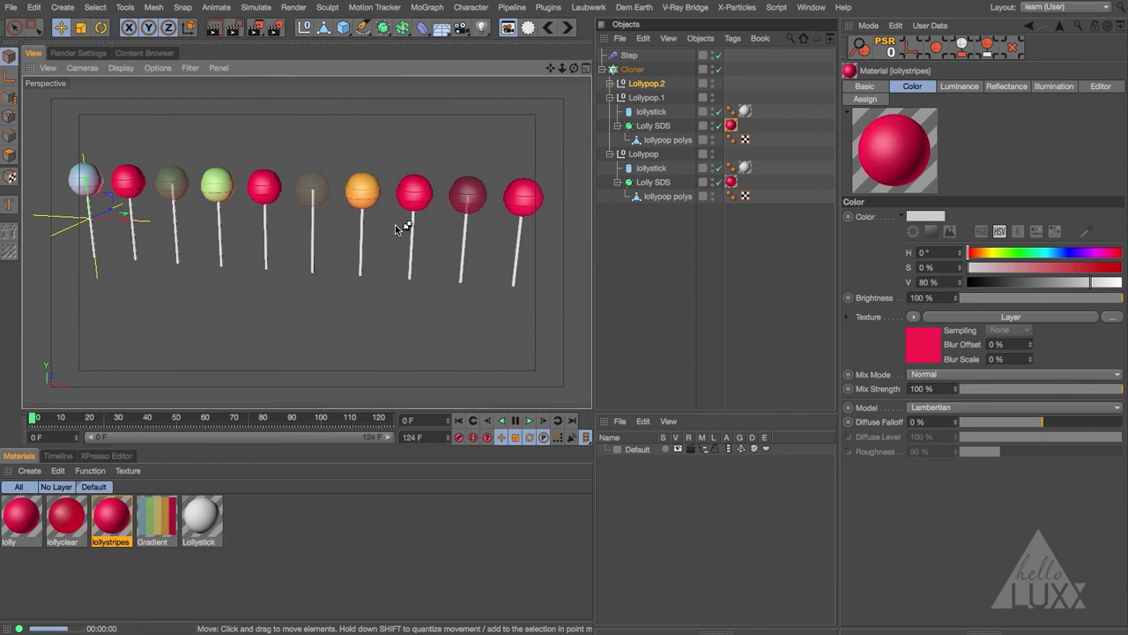
key("ctrl+r")
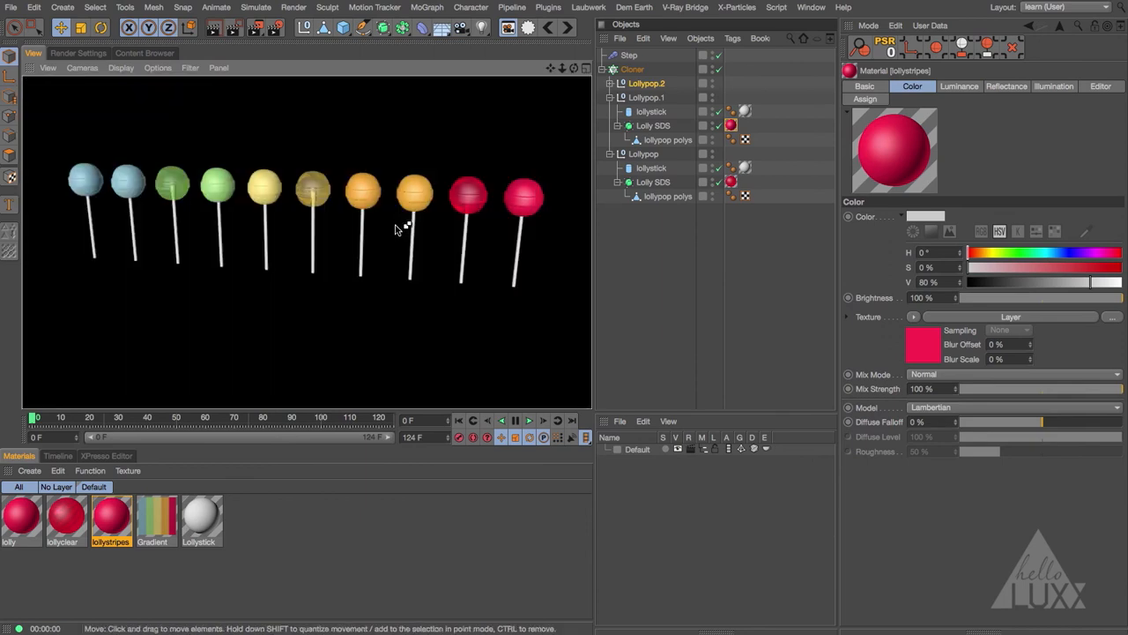
left_click(396, 229)
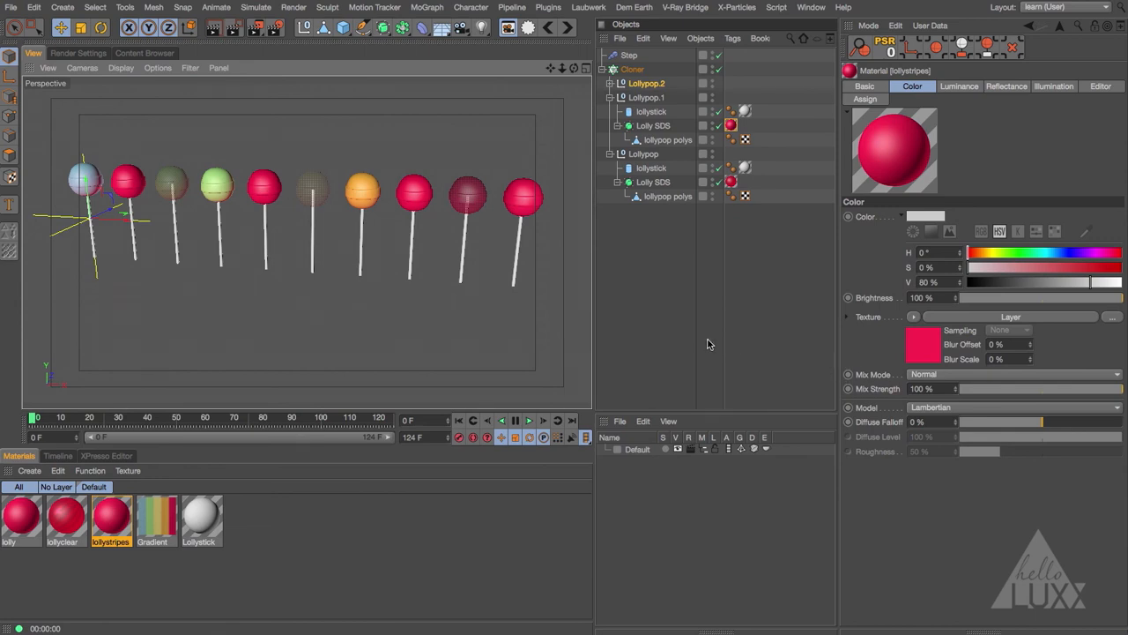
Add a Gradient shader above the Colorizer inside the lollystripes color channel's Layer shader.
left_click(921, 341)
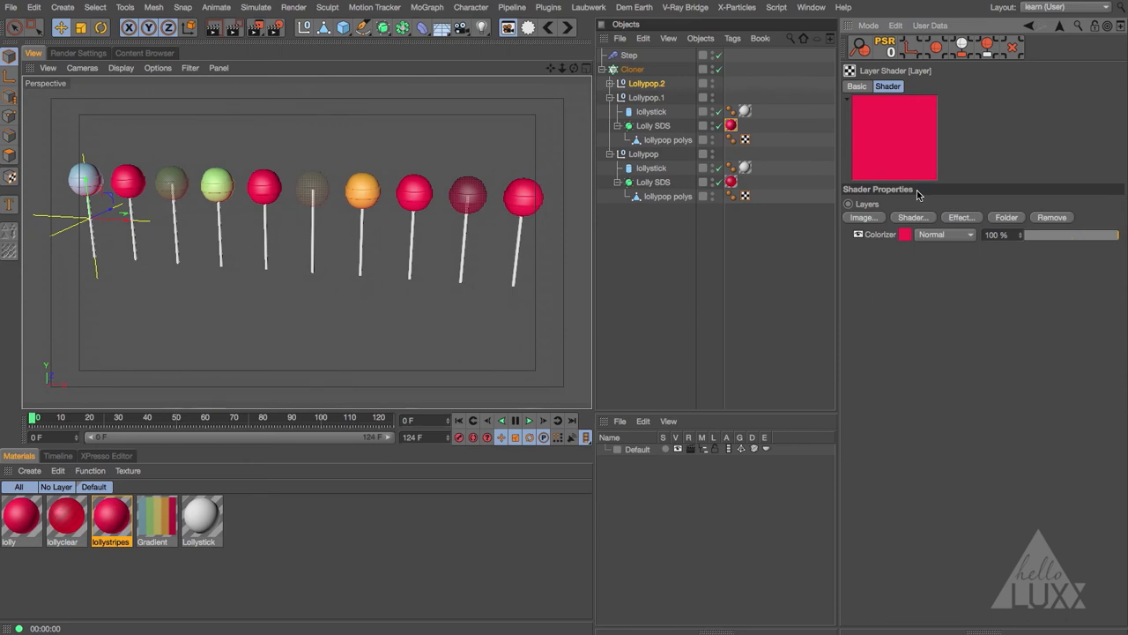
left_click(912, 217)
left_click(967, 292)
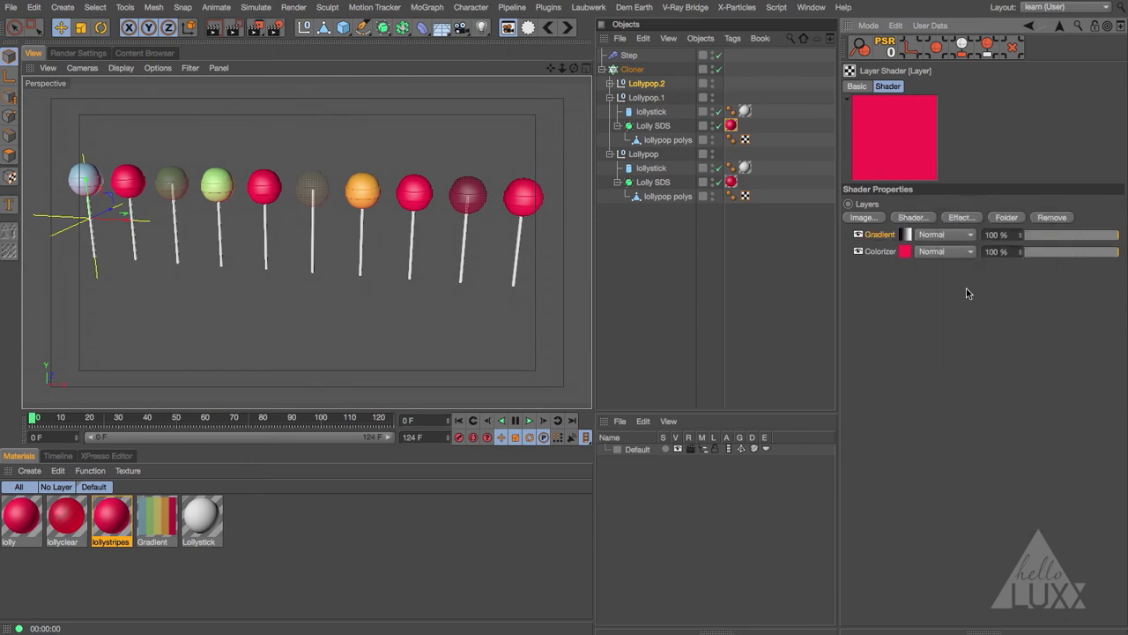
Set the Gradient shader in lollystripes' color Layer to 2D - Radial and arrange black and white knots into one white stripe.
left_click(908, 234)
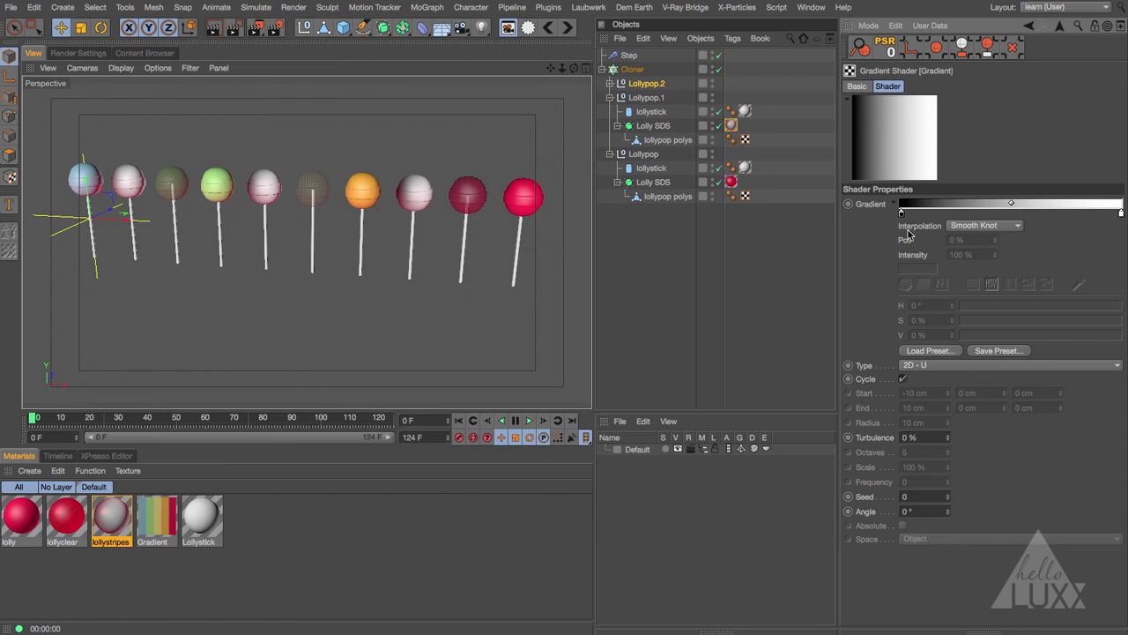
left_click(938, 365)
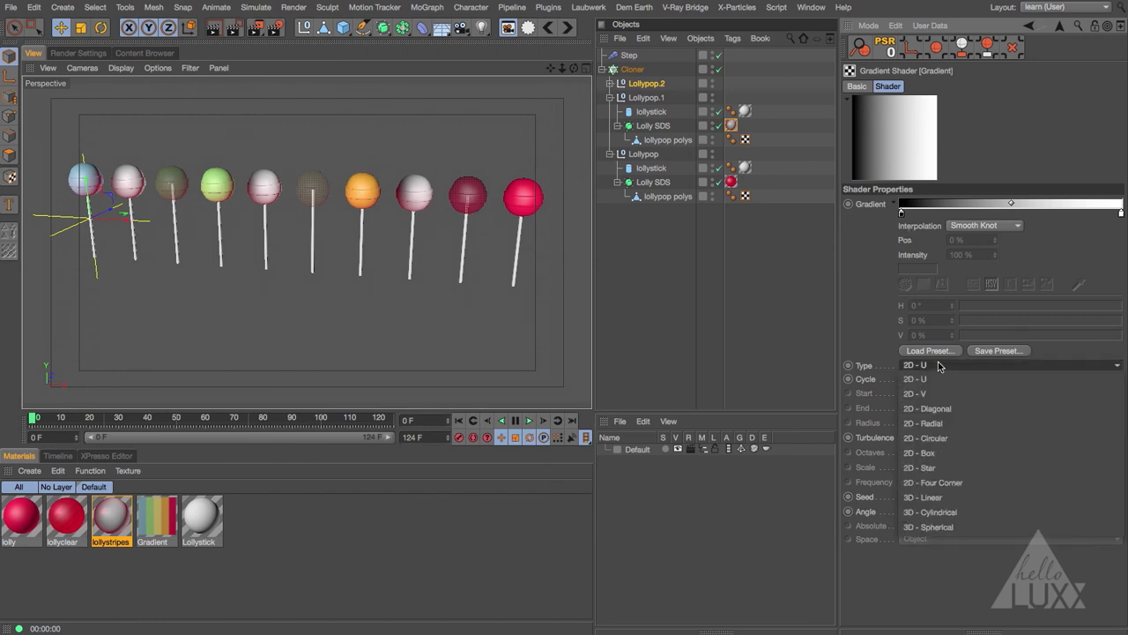
left_click(941, 424)
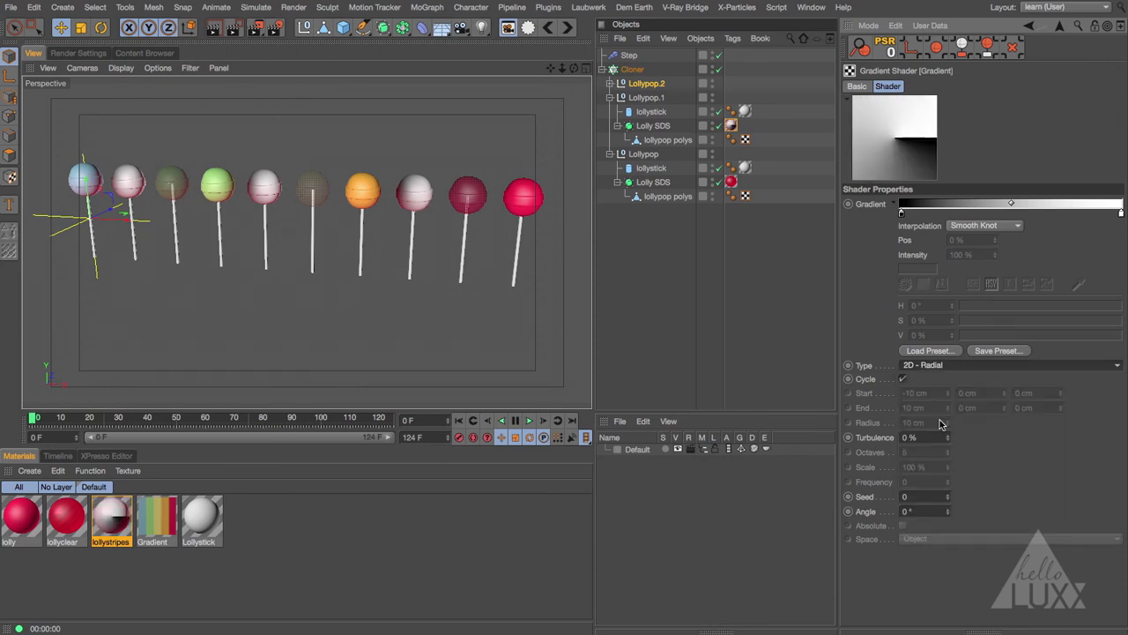
left_click_drag(916, 215, 928, 215)
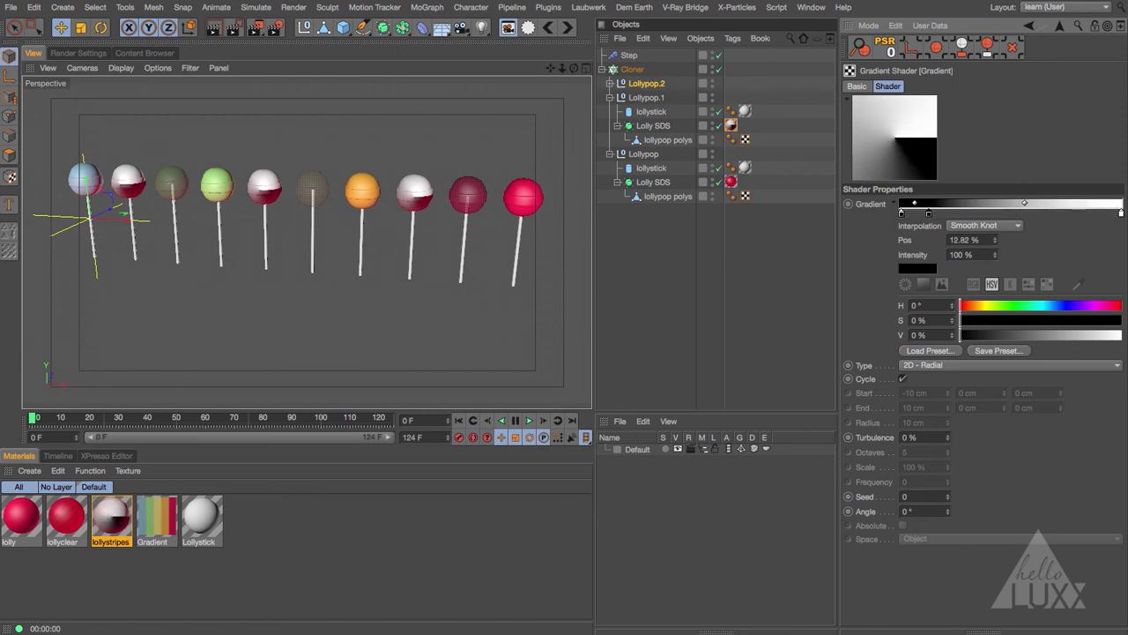
left_click_drag(1121, 217, 985, 216)
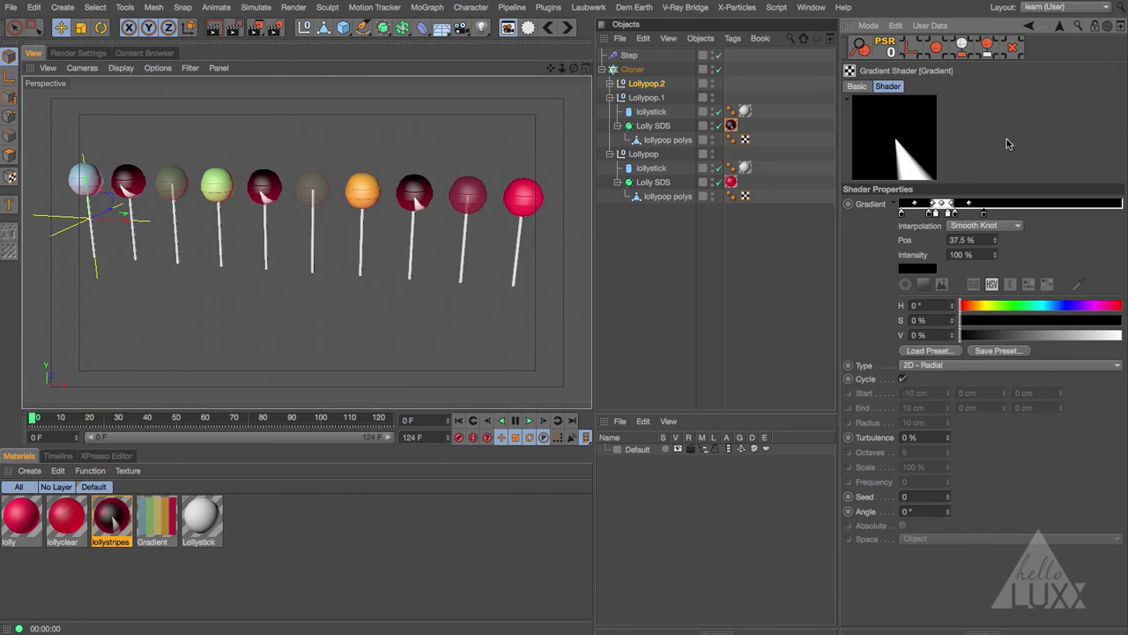
Open the gradient in a widened separate window and sharpen the white stripe's edges with a white knot at 13.93 % and black at 22.4 %.
left_click(1120, 29)
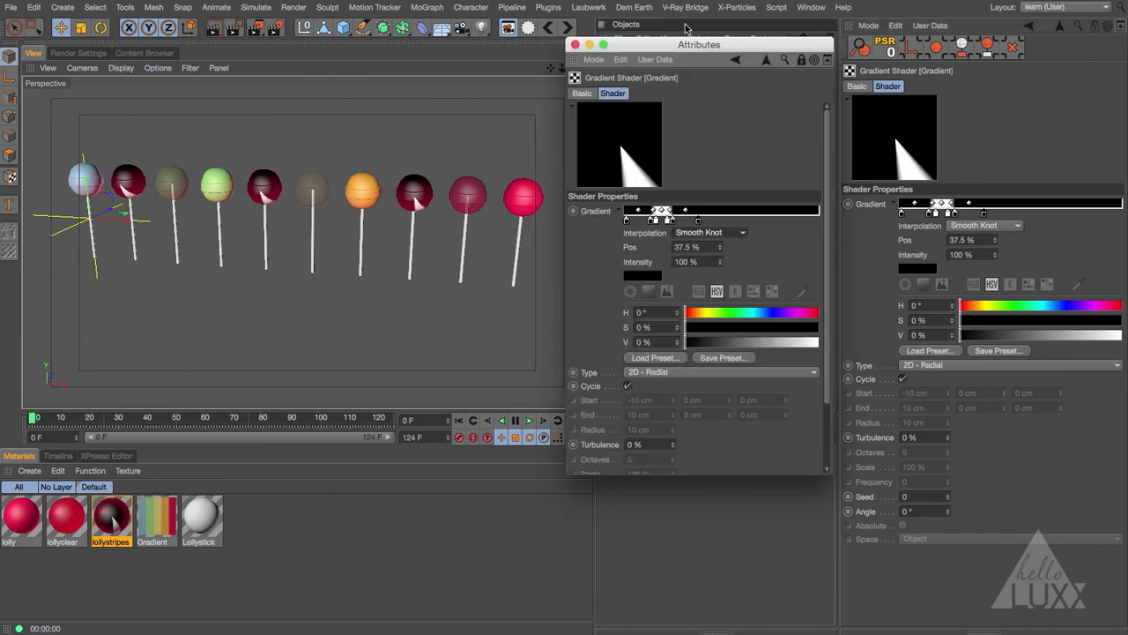
left_click_drag(716, 48, 158, 40)
left_click_drag(277, 205, 1117, 250)
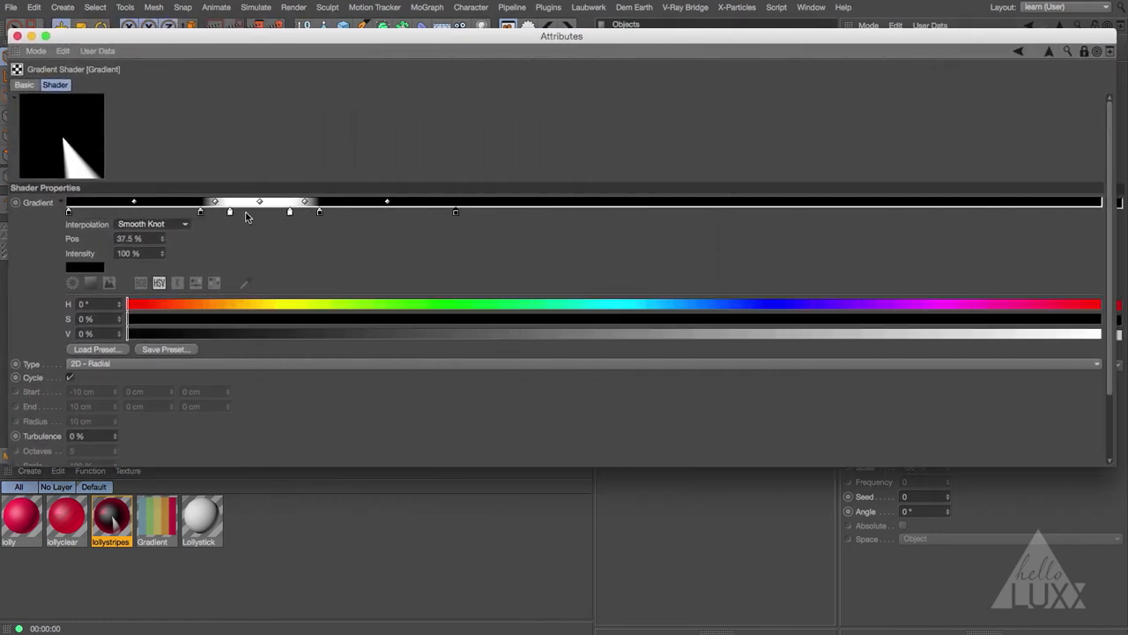
left_click_drag(230, 214, 212, 214)
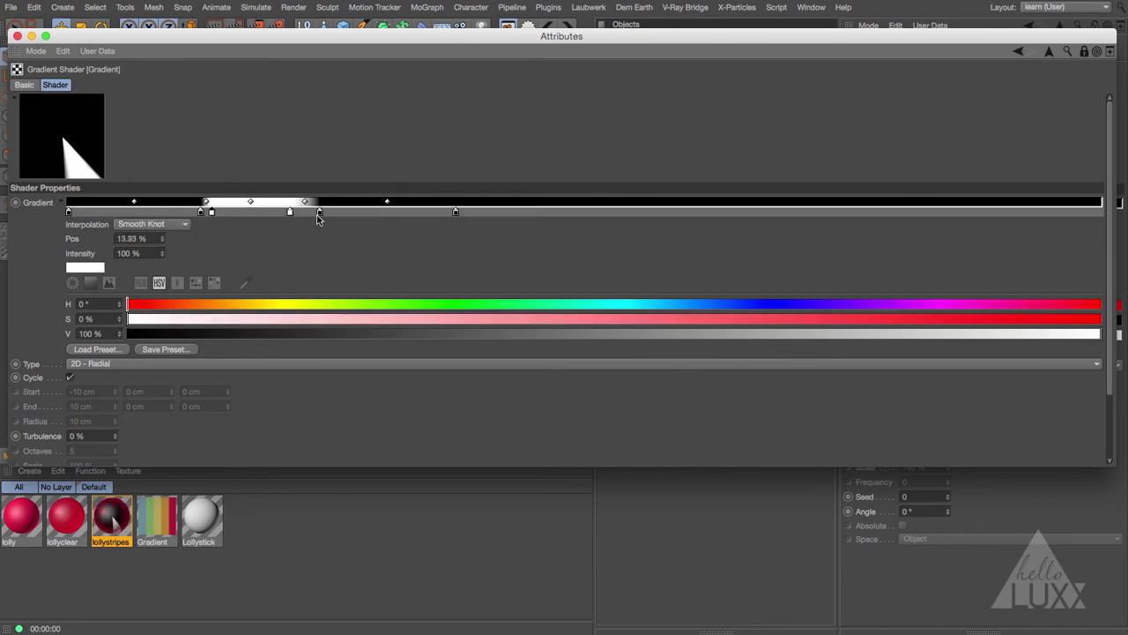
left_click_drag(319, 213, 299, 214)
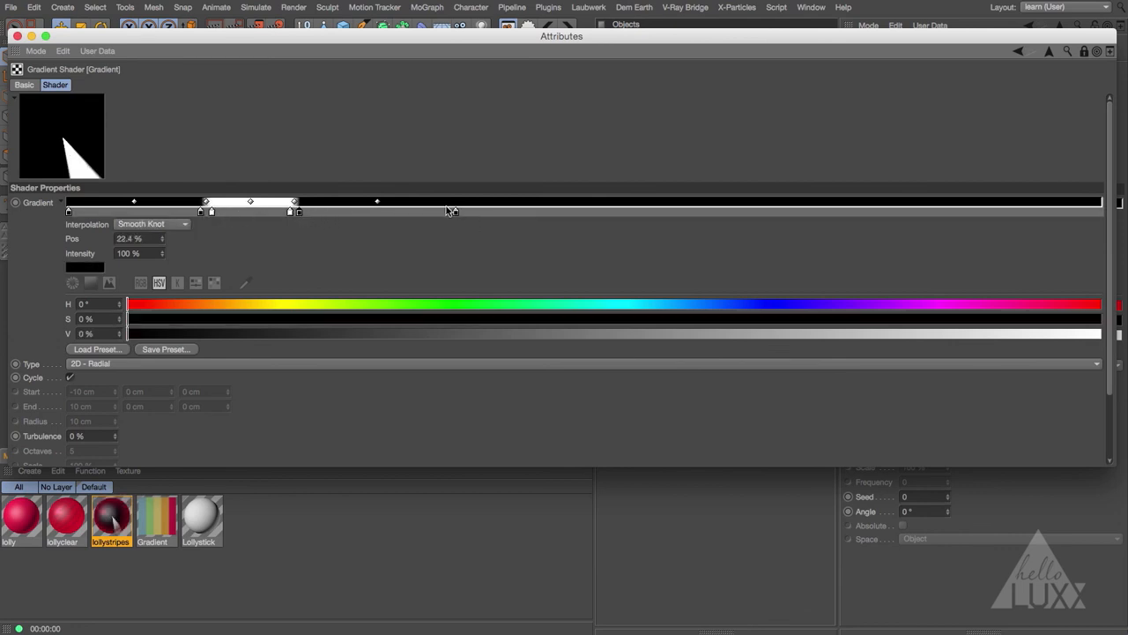
left_click_drag(455, 211, 449, 212)
Copy the black and white knots along the gradient to add three more white stripes, ending with a black knot at 100 %.
left_click_drag(291, 213, 531, 214, "ctrl")
left_click_drag(450, 214, 670, 218, "ctrl")
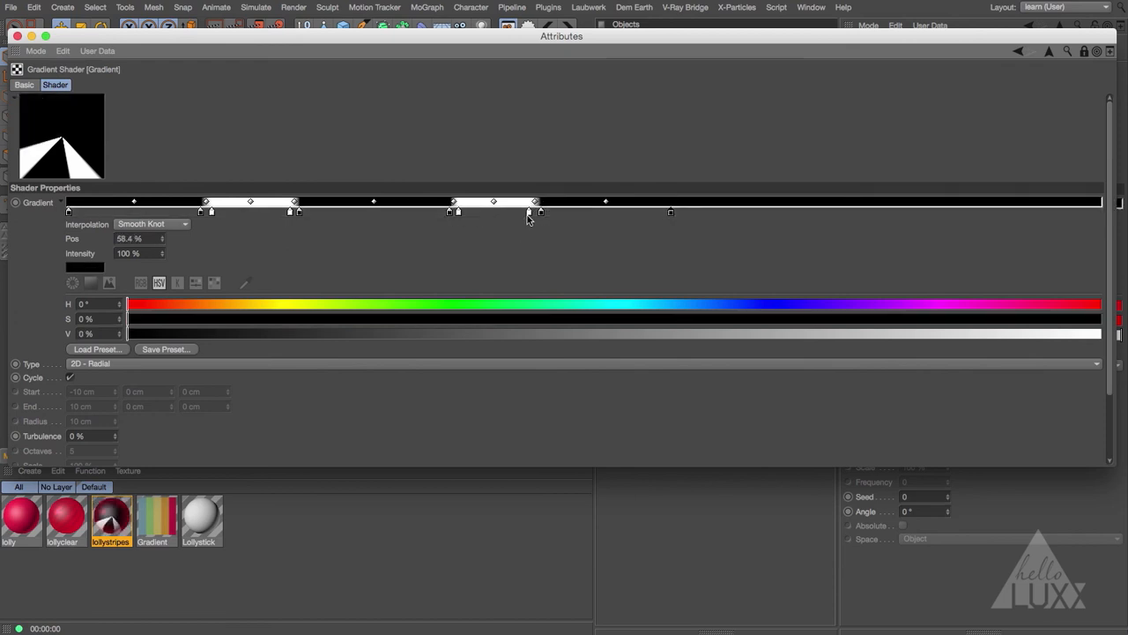
left_click_drag(529, 216, 760, 212, "ctrl")
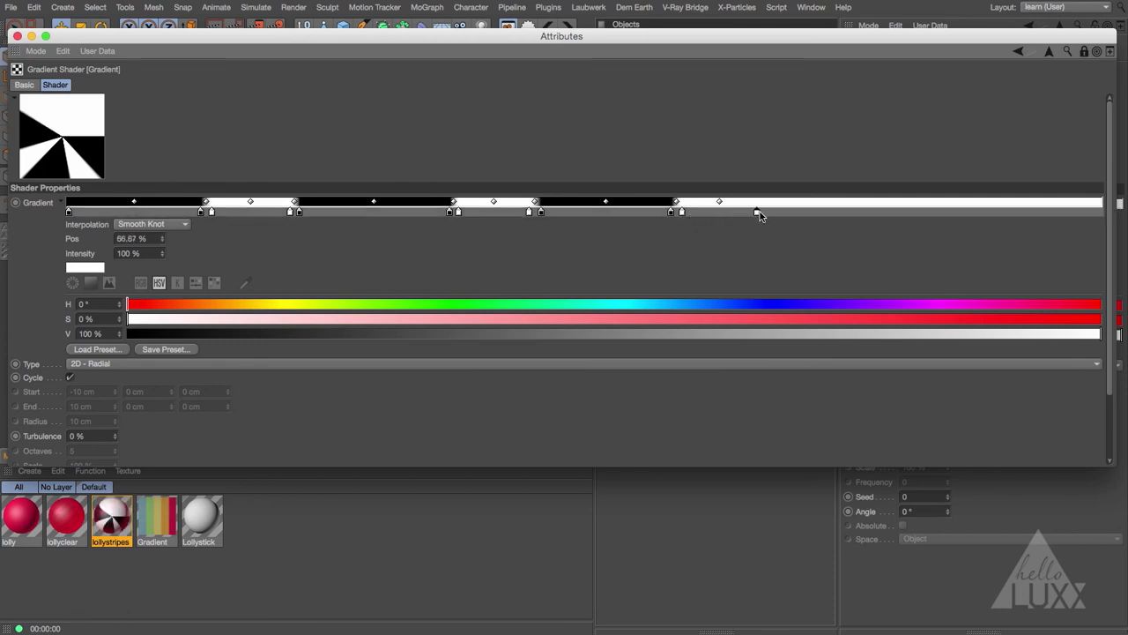
left_click_drag(674, 215, 770, 212, "ctrl")
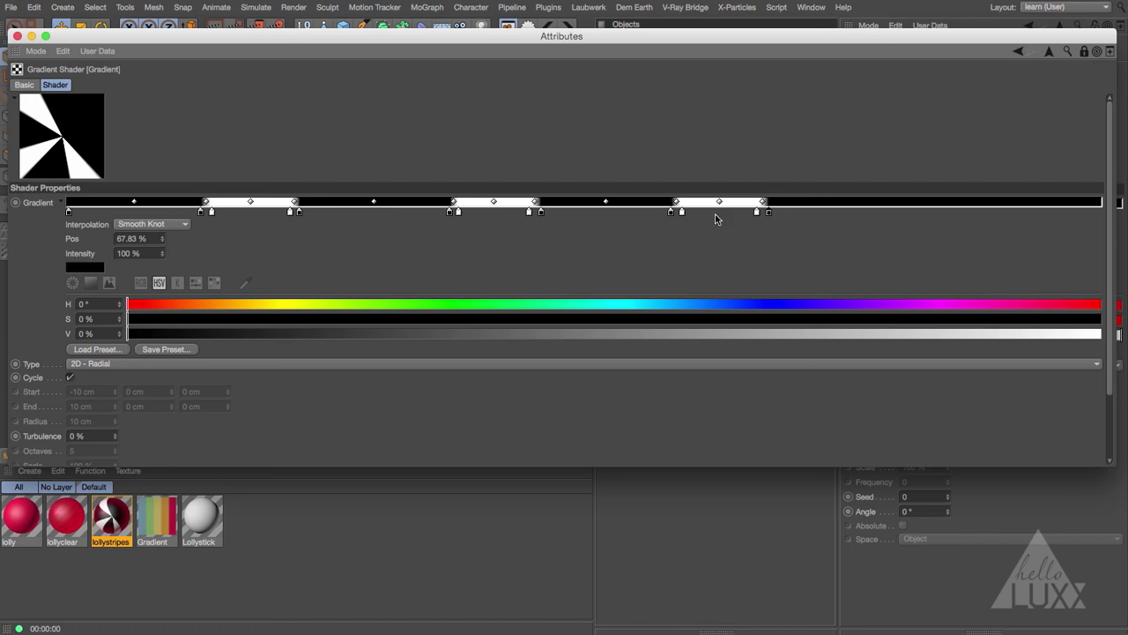
left_click_drag(771, 214, 906, 215, "ctrl")
left_click_drag(758, 212, 987, 213, "ctrl")
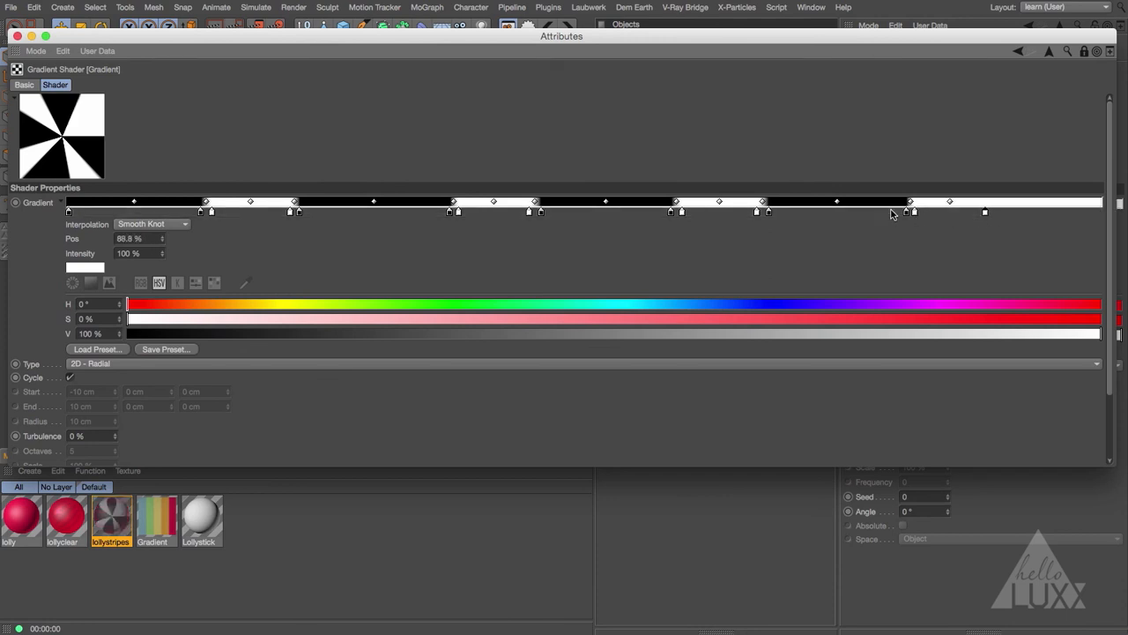
left_click_drag(908, 217, 1102, 214, "ctrl")
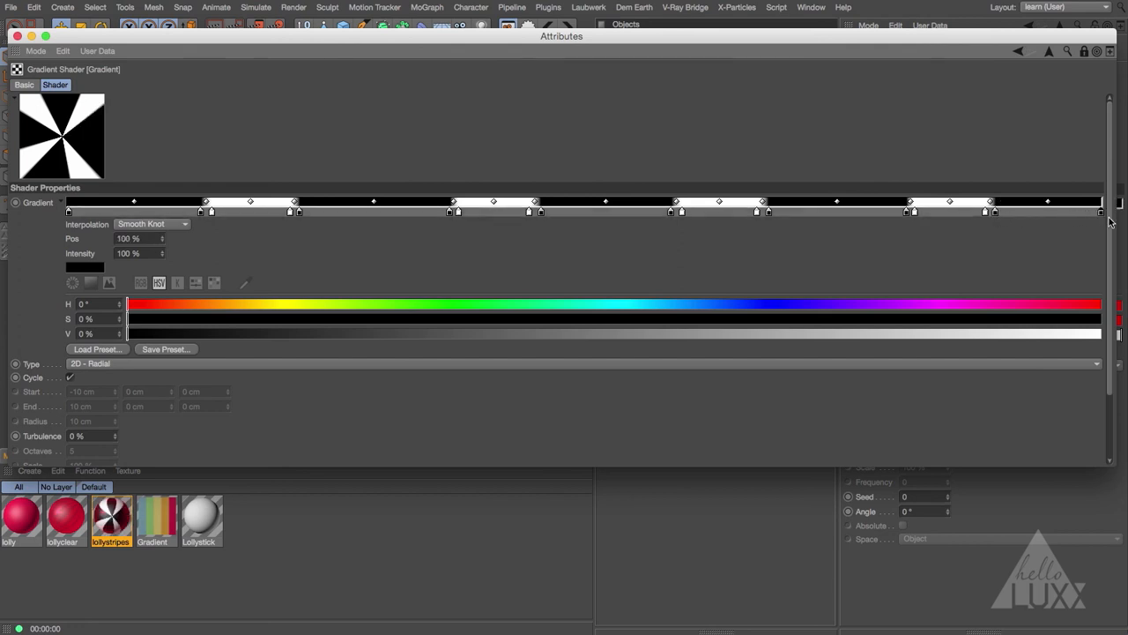
Double the gradient's knots twice to multiply the radial stripes, and close the separate attributes window.
right_click(433, 208)
left_click(452, 230)
right_click(432, 204)
left_click(467, 225)
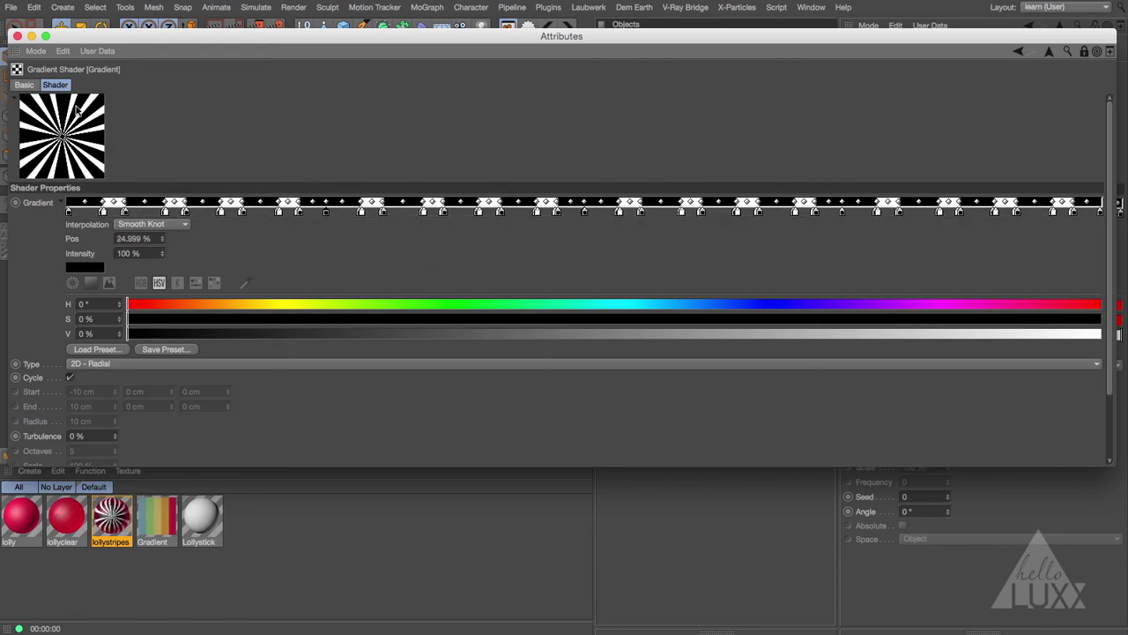
left_click(16, 36)
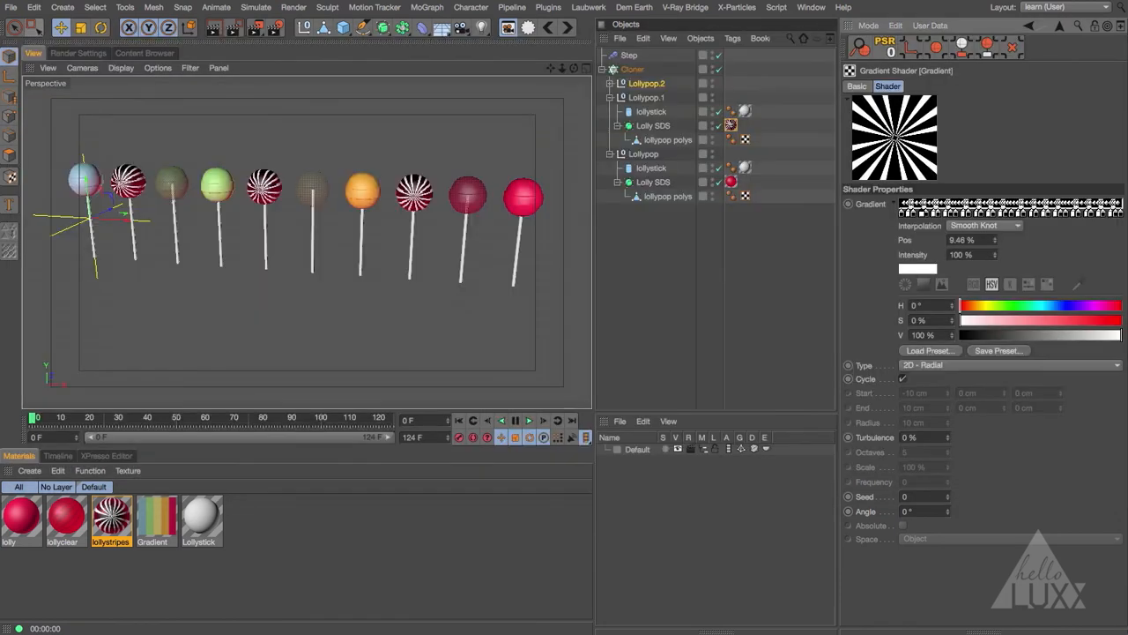
Set the stripe gradient's Turbulence to 10 %, Octaves to 2 and Scale to 50 %.
double_click(938, 439)
type("2")
key("Return")
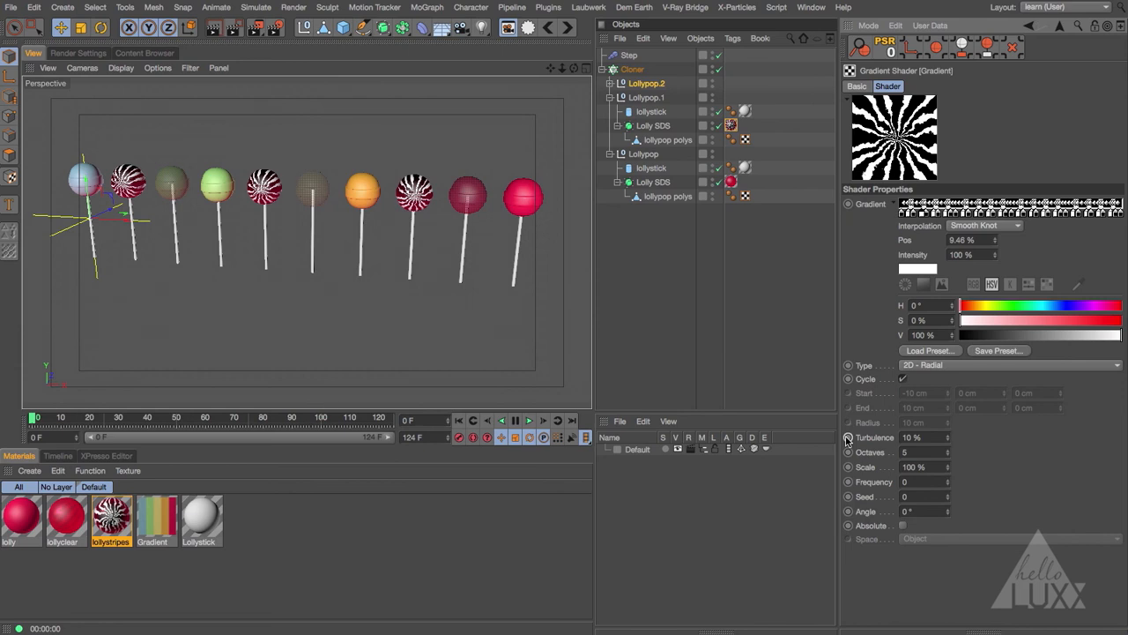
key("Tab")
type("2")
key("Tab")
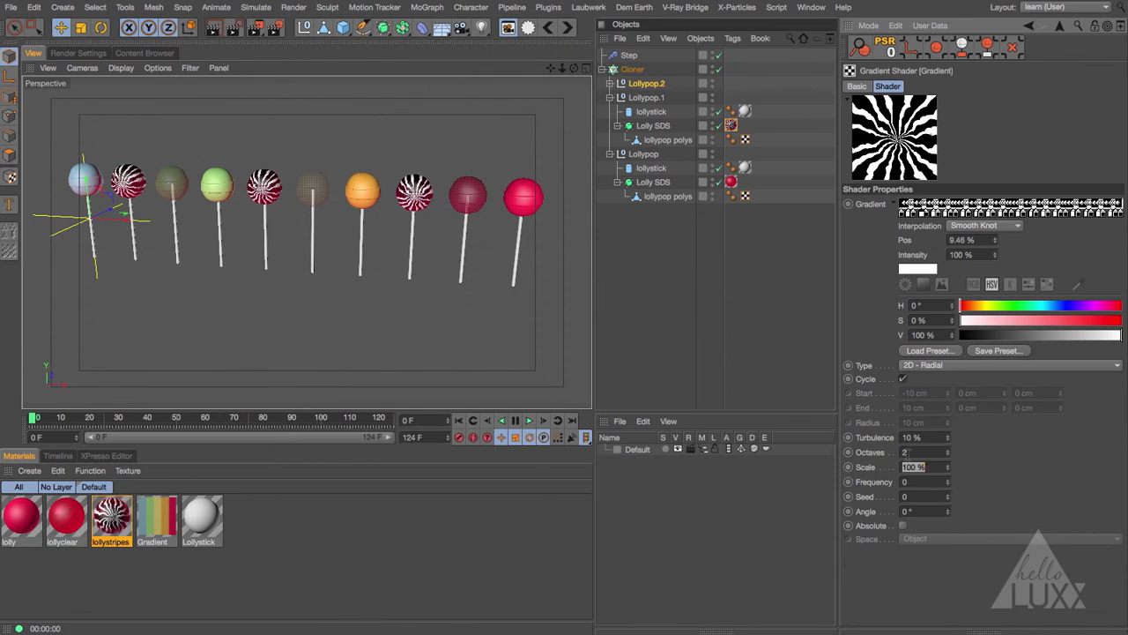
type("50")
key("Return")
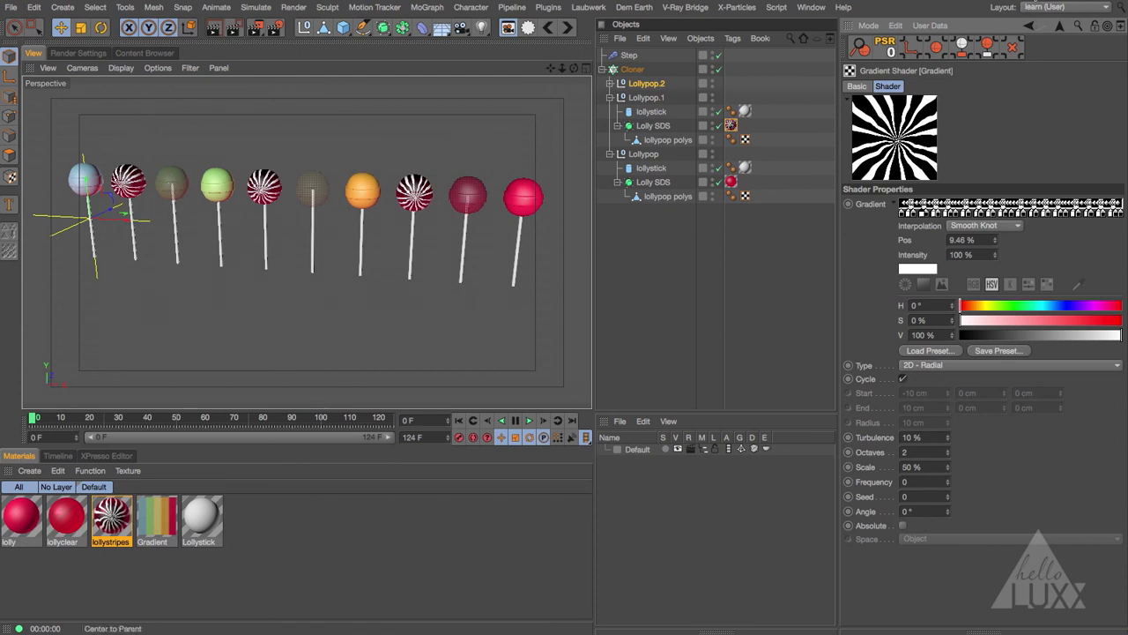
Set the Gradient layer's blend mode to Screen over the Colorizer in the color Layer shader and render the viewport.
left_click(1061, 27)
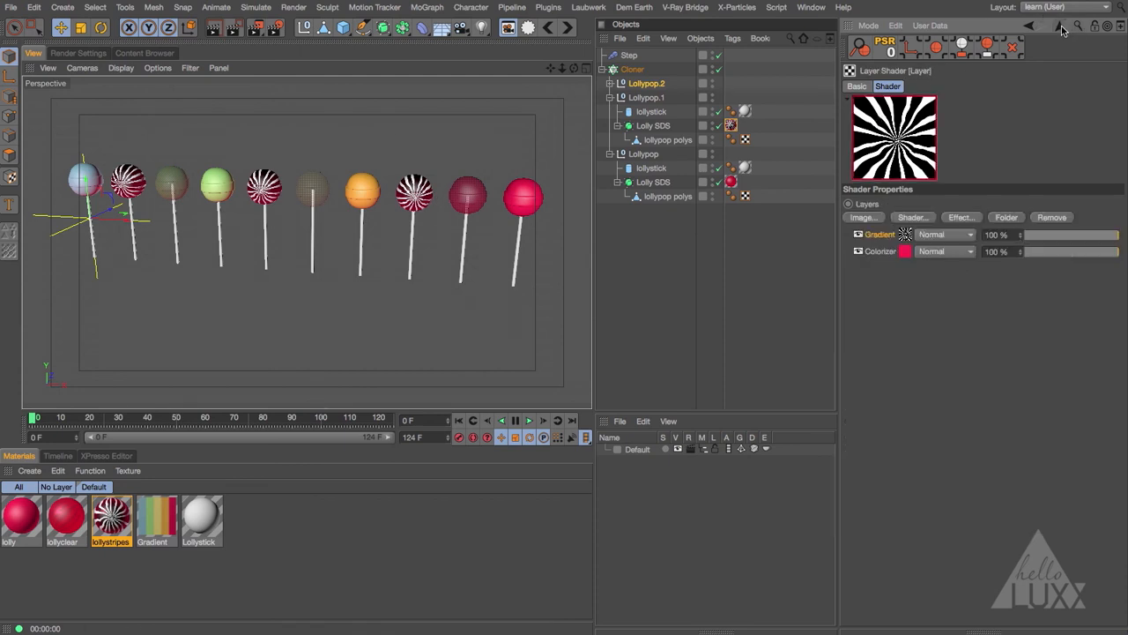
left_click(945, 245)
left_click(941, 285)
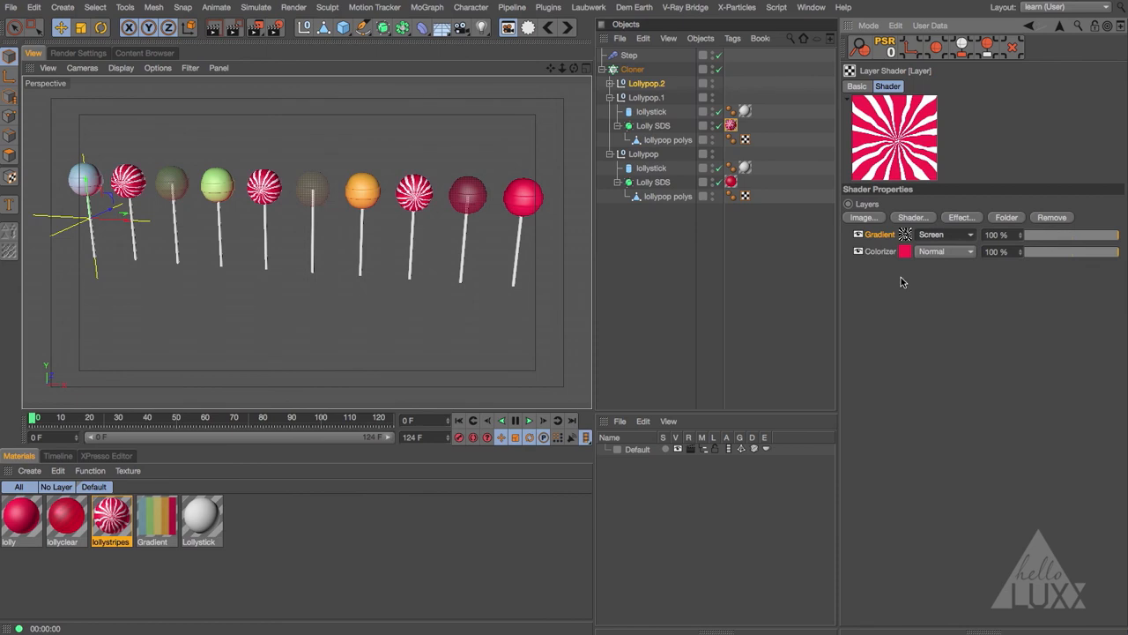
key("ctrl+r")
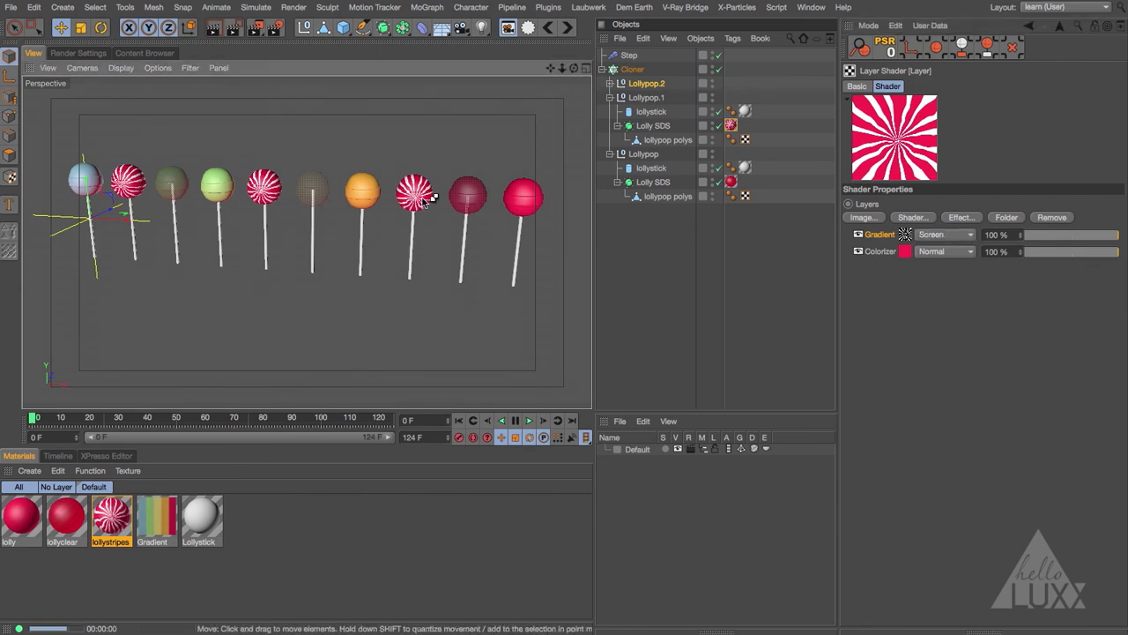
left_click(567, 214)
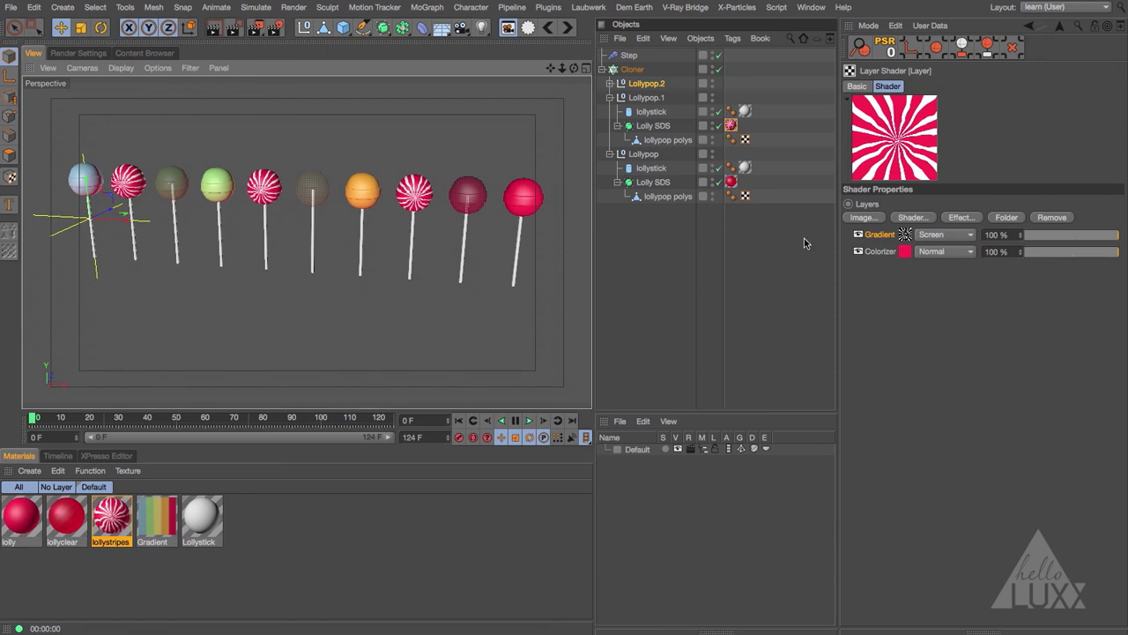
Copy the striped Gradient shader into lollystripes' luminance Layer shader above Fresnel, set it to Screen and render the viewport.
right_click(885, 239)
left_click(902, 247)
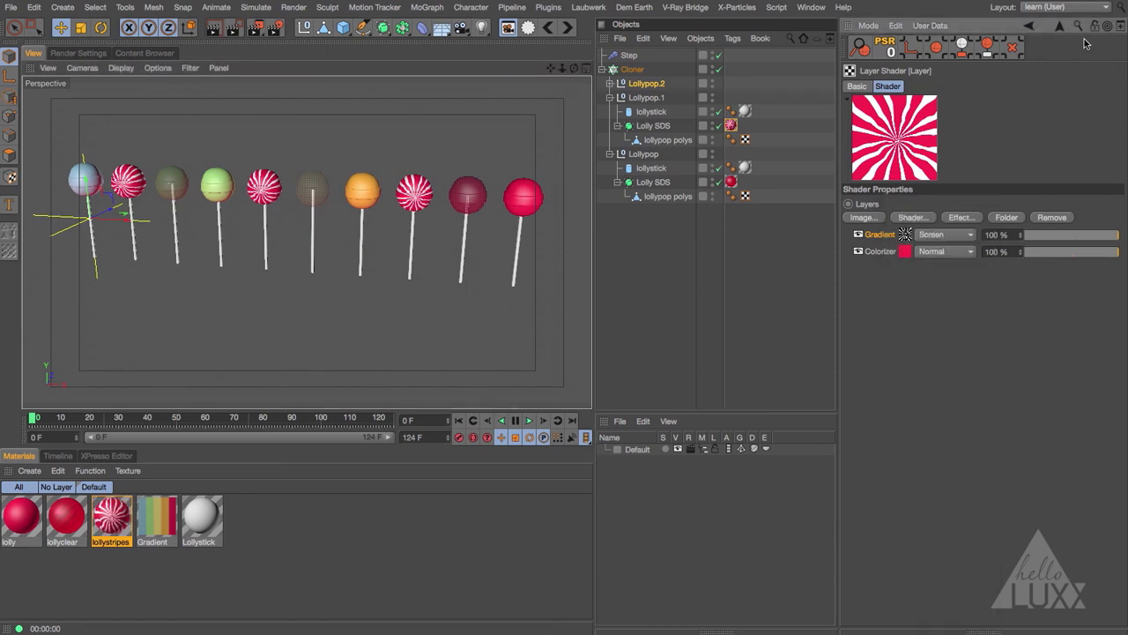
left_click(1058, 26)
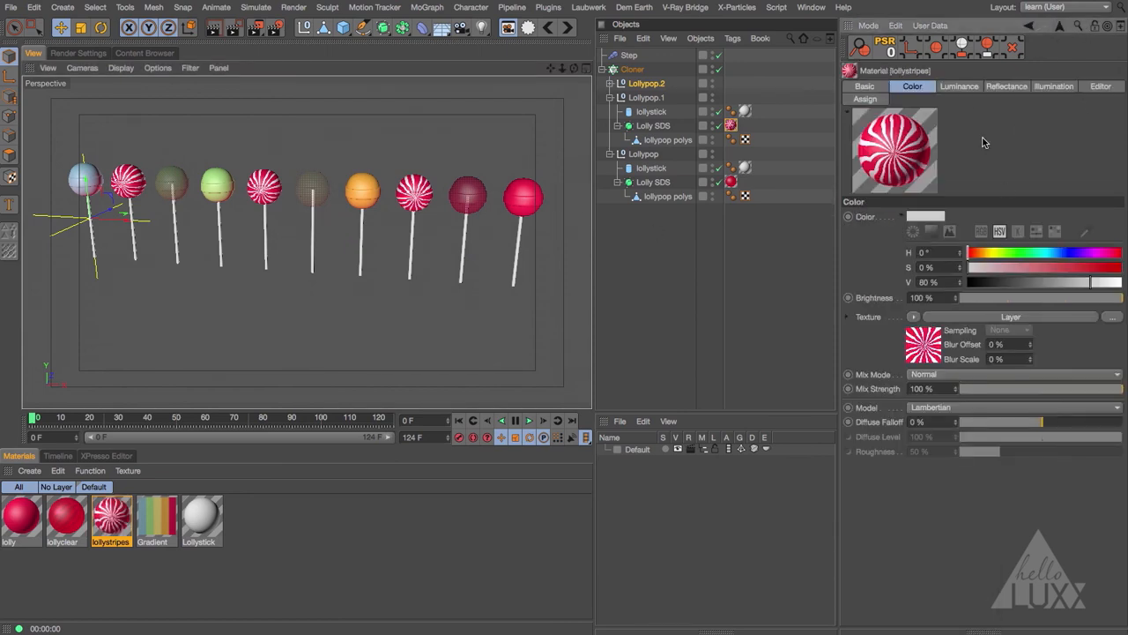
left_click(963, 88)
left_click(918, 358)
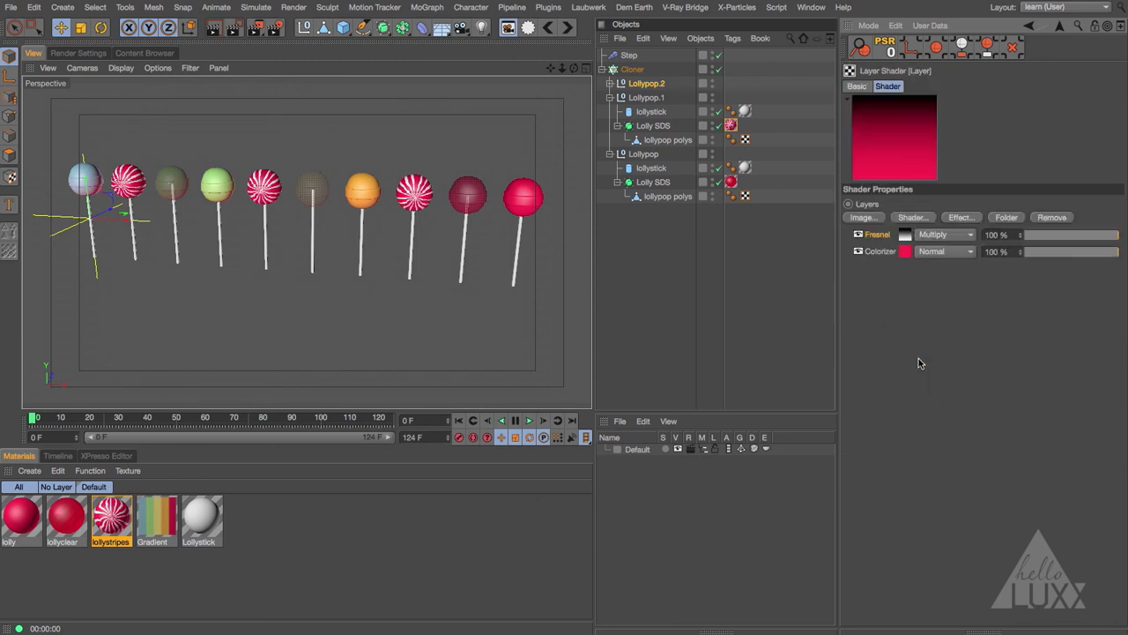
left_click(913, 220)
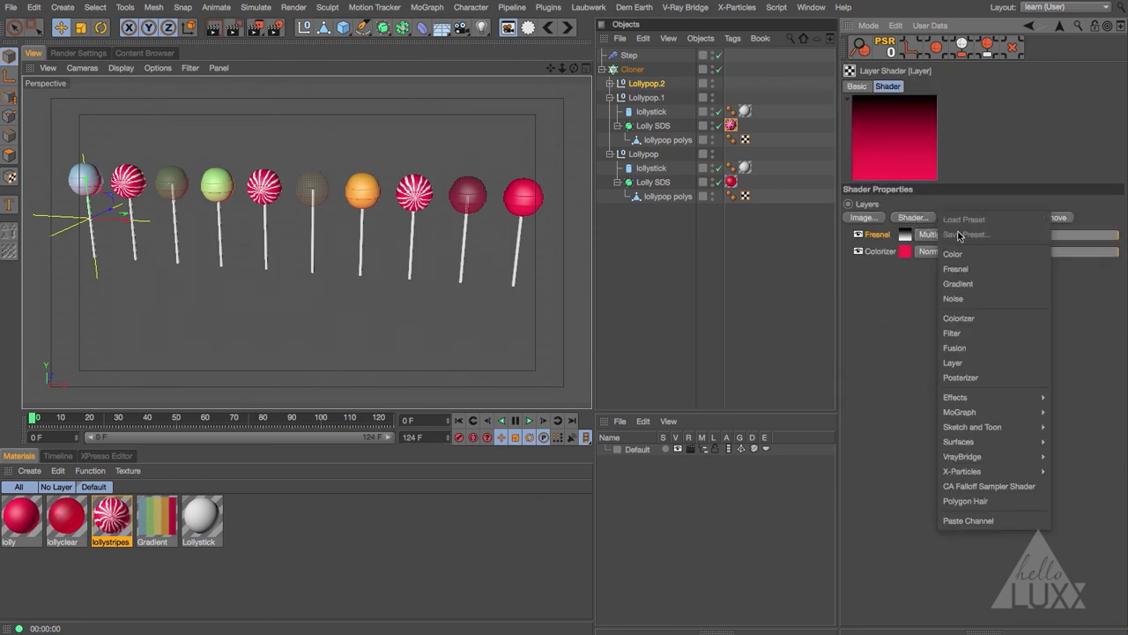
left_click(1011, 516)
left_click(938, 237)
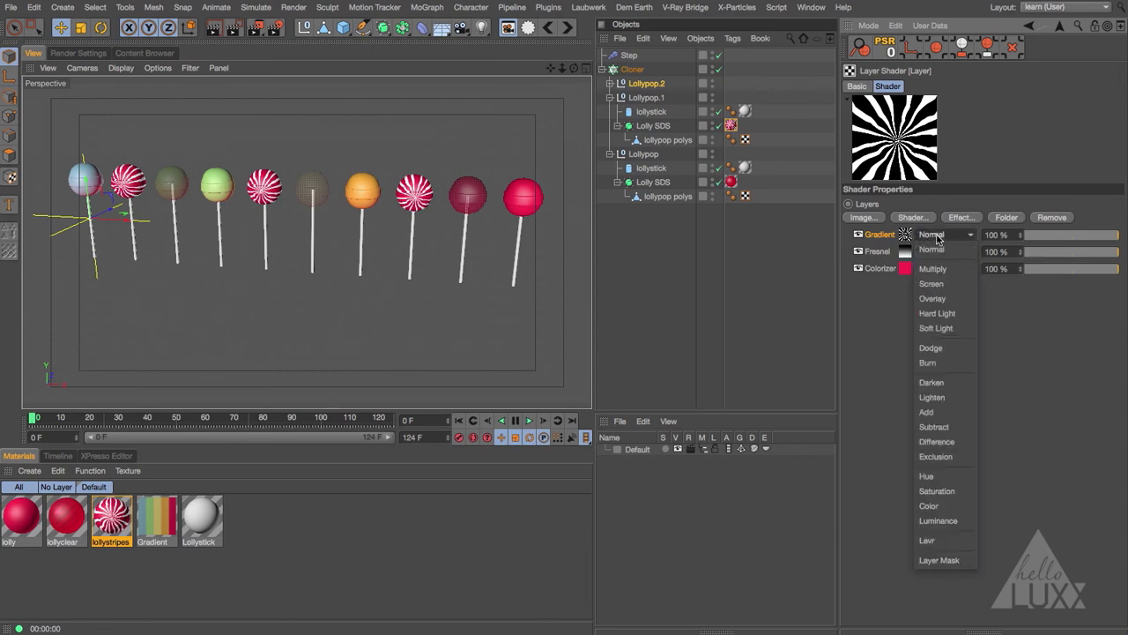
left_click(943, 283)
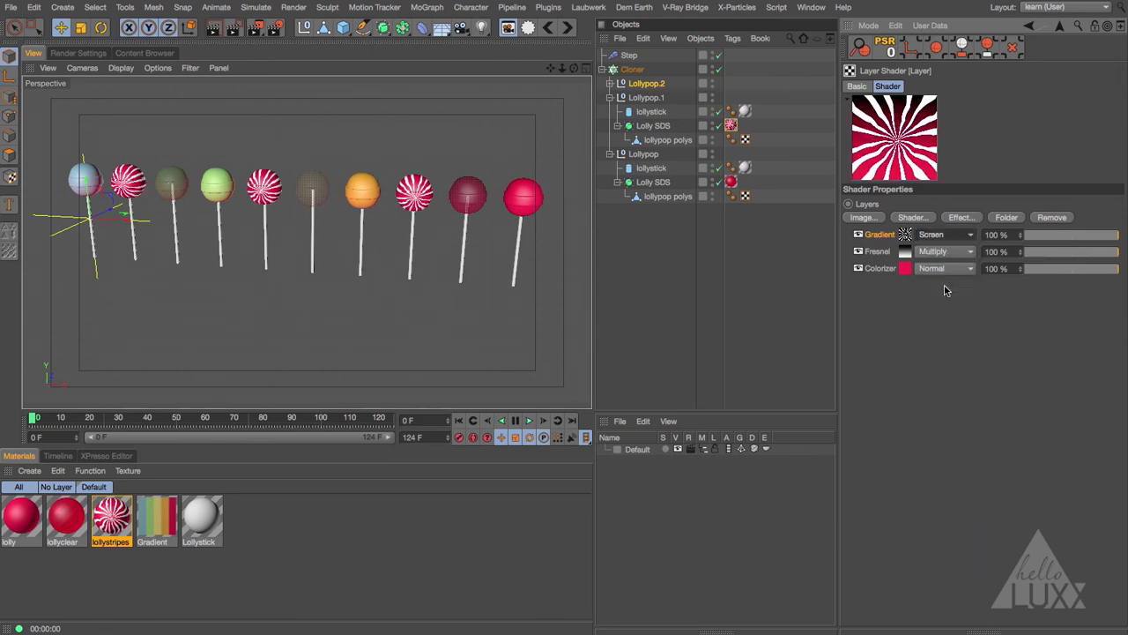
key("ctrl+r")
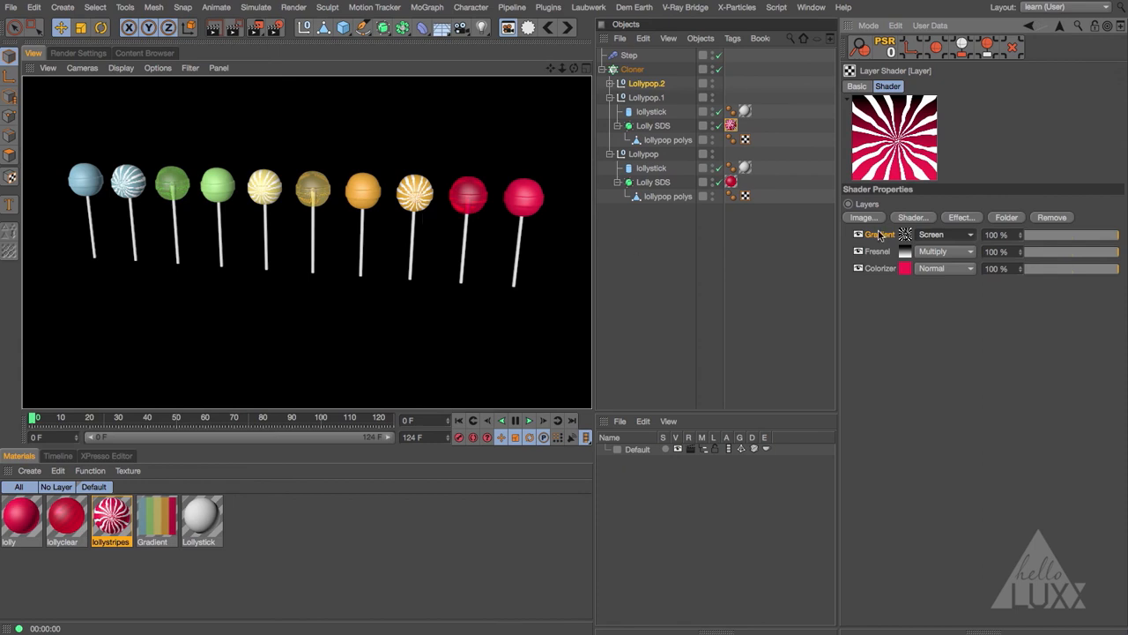
Move the Gradient layer beneath Fresnel in the luminance Layer shader and check close-up renders of the striped lollipops.
left_click_drag(877, 234, 883, 258)
left_click_drag(882, 259, 881, 261)
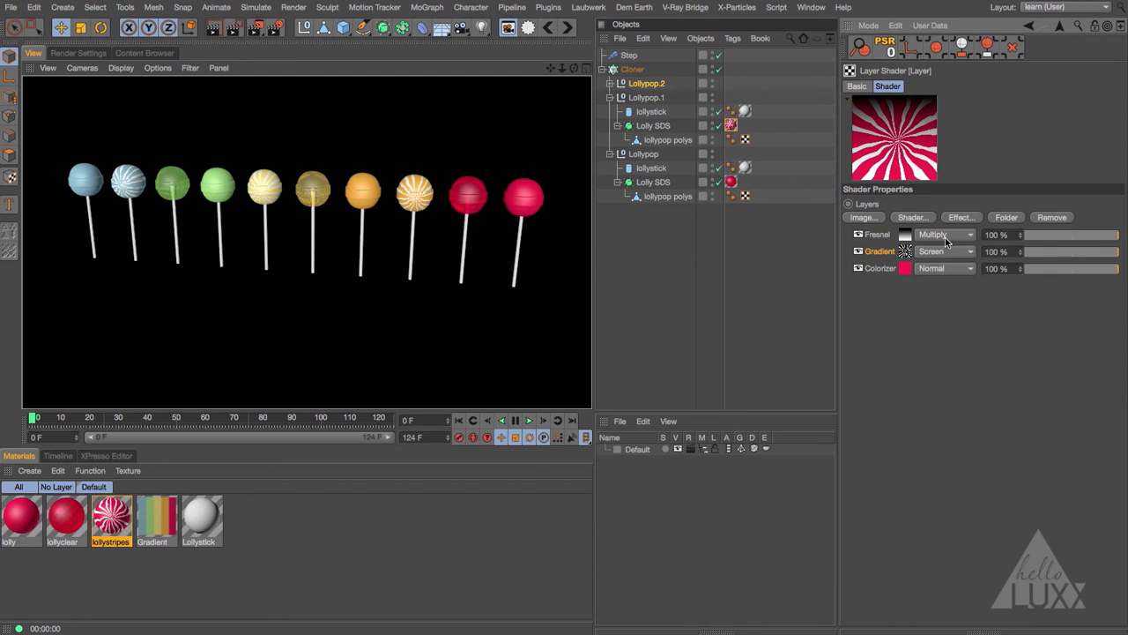
right_click_drag(337, 196, 432, 197, "alt")
middle_click_drag(305, 185, 366, 220, "alt")
key("ctrl+r")
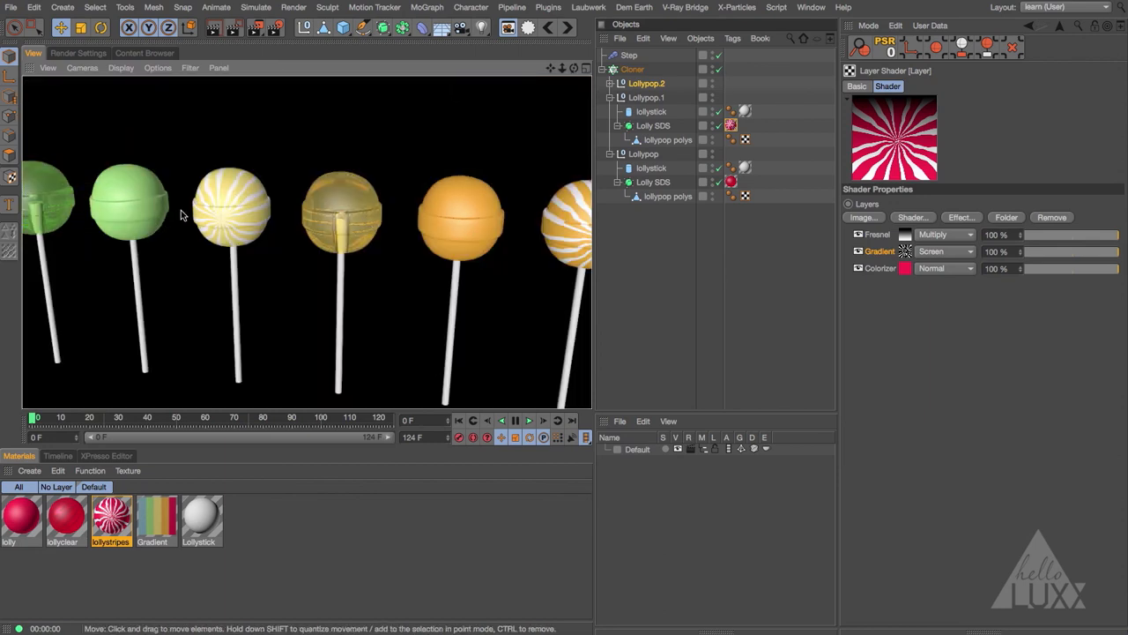
middle_click_drag(181, 214, 582, 176, "alt")
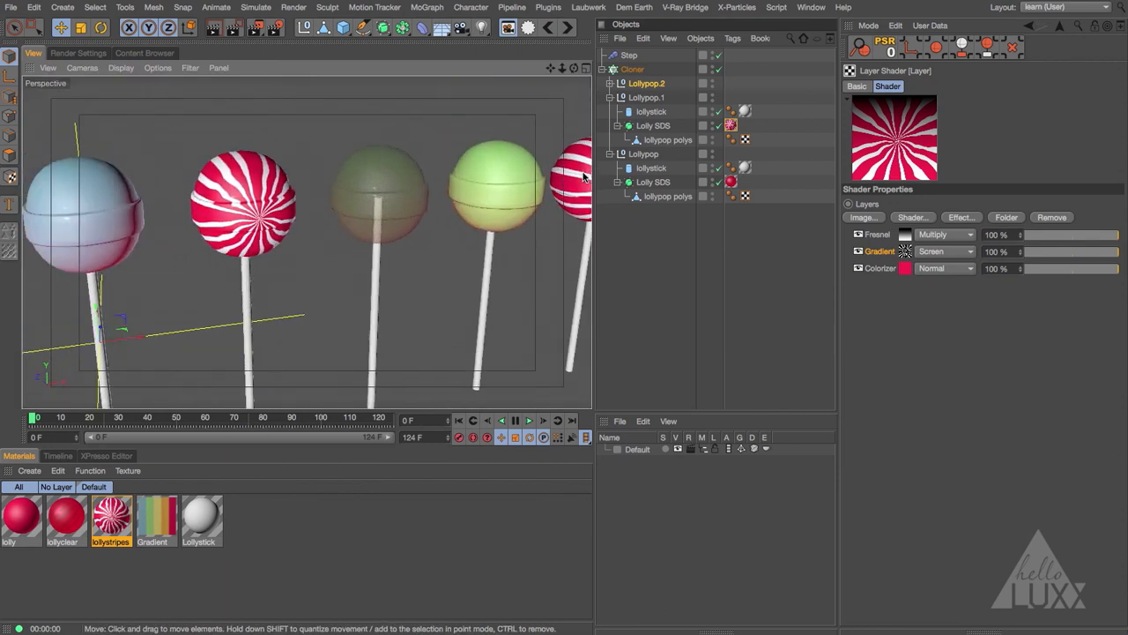
key("ctrl+r")
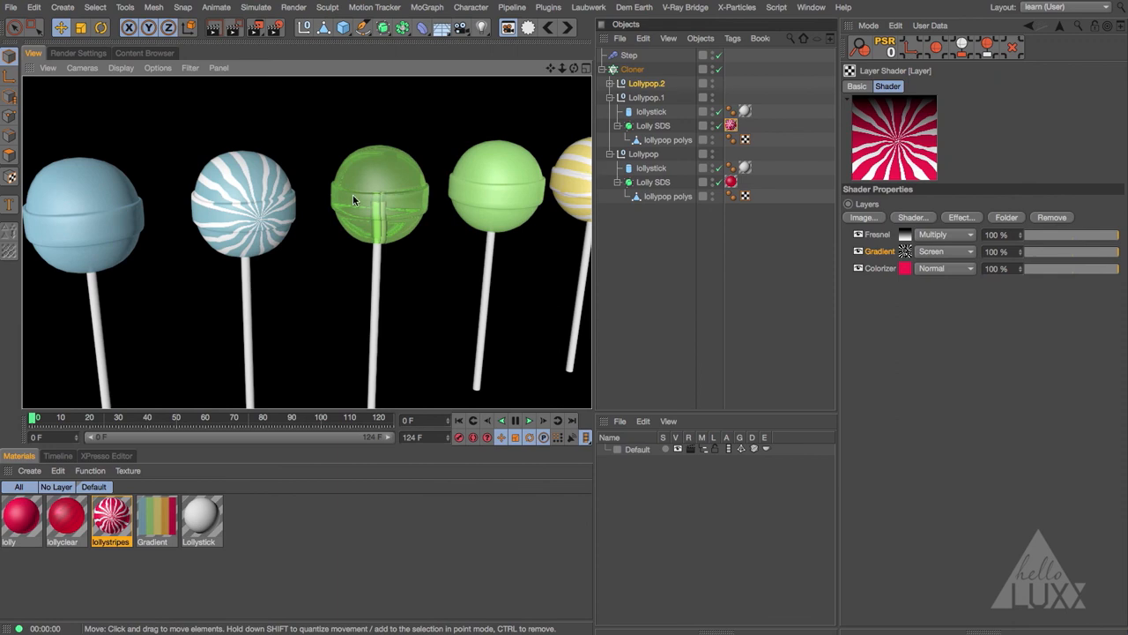
left_click(1061, 27)
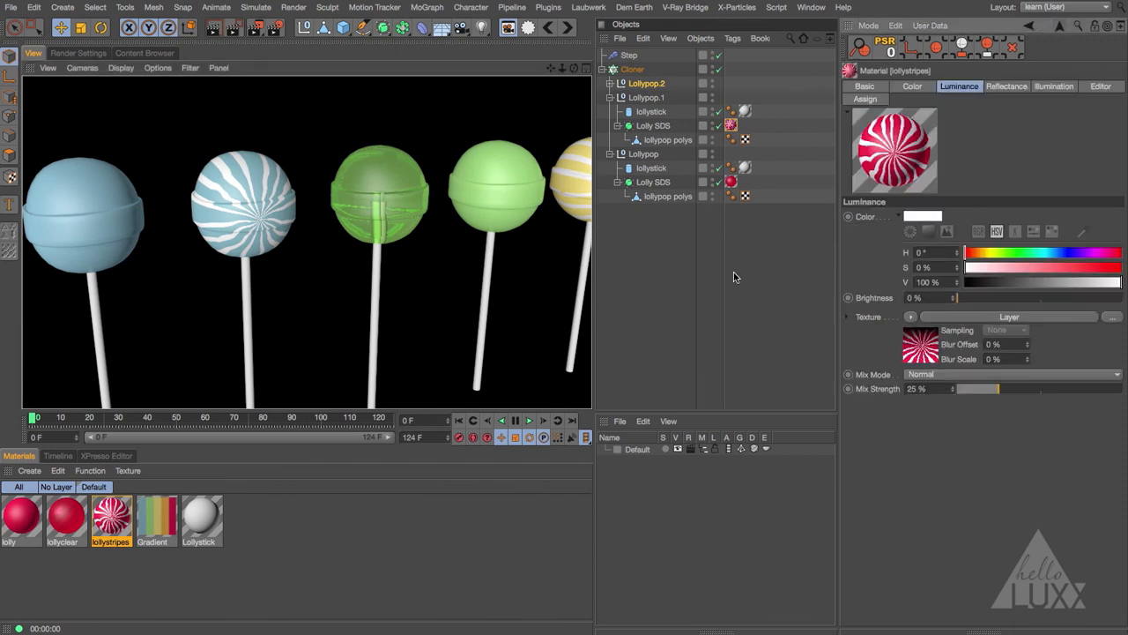
Duplicate the lollystripes material in the material manager.
left_click(314, 548)
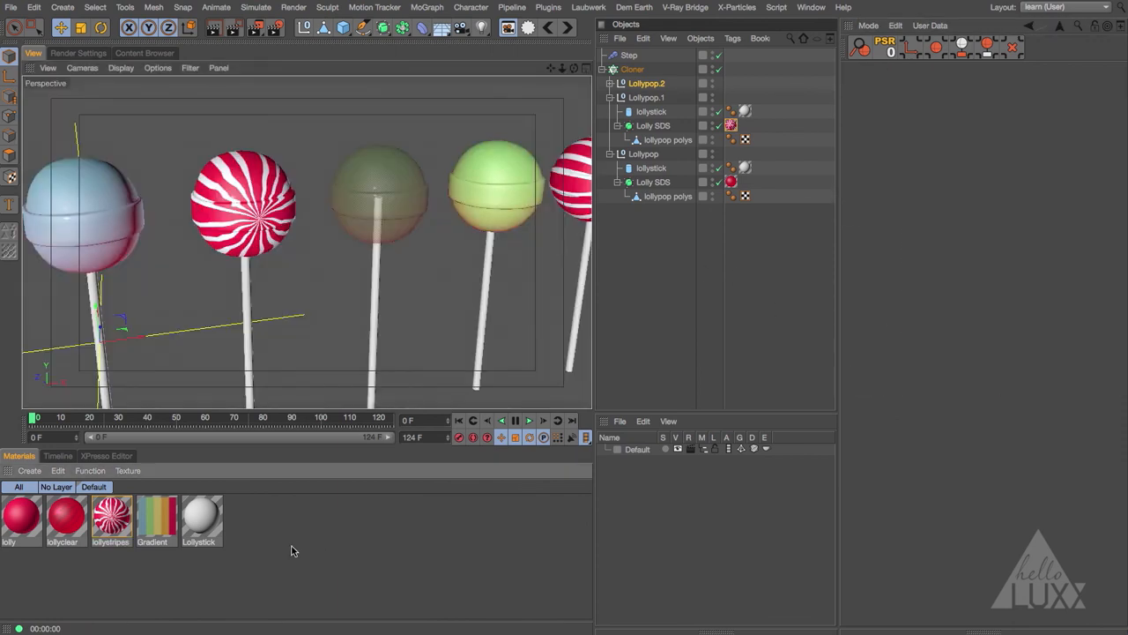
left_click(109, 516)
left_click_drag(109, 517, 143, 520, "ctrl")
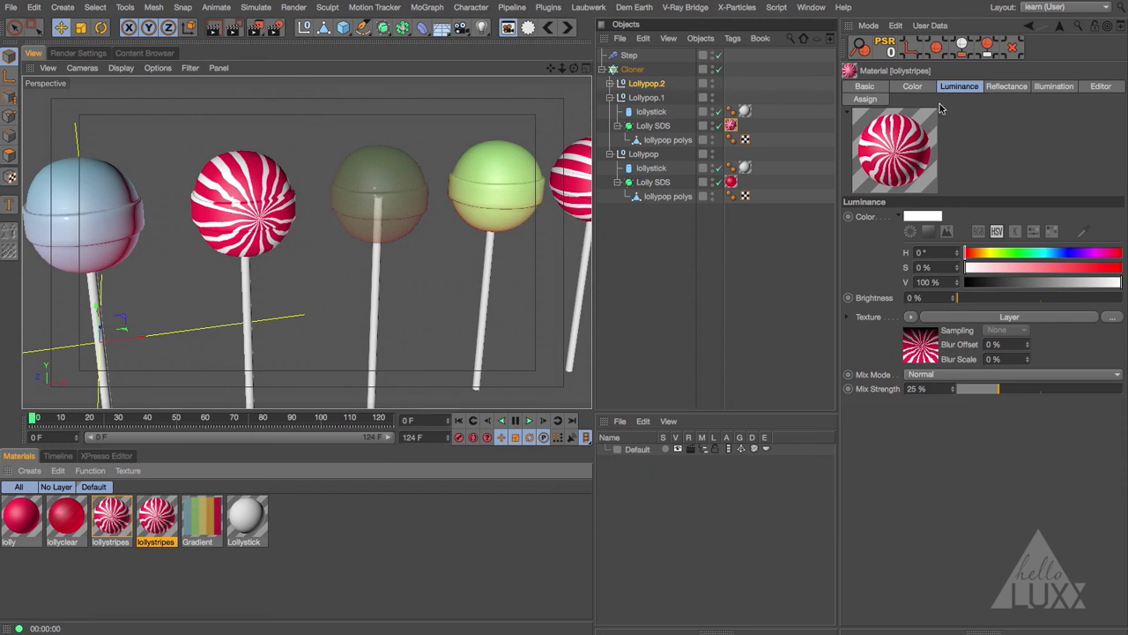
Copy the Colorizer shader from the Layer shader in the duplicated lollystripes material's color channel.
left_click(912, 85)
left_click(931, 345)
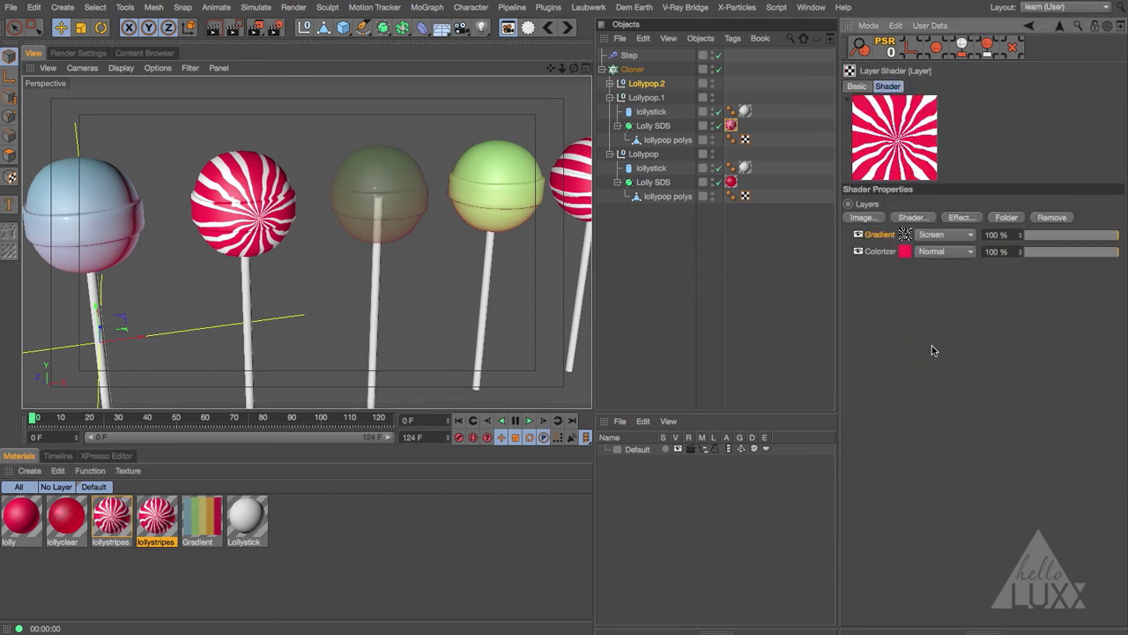
right_click(883, 251)
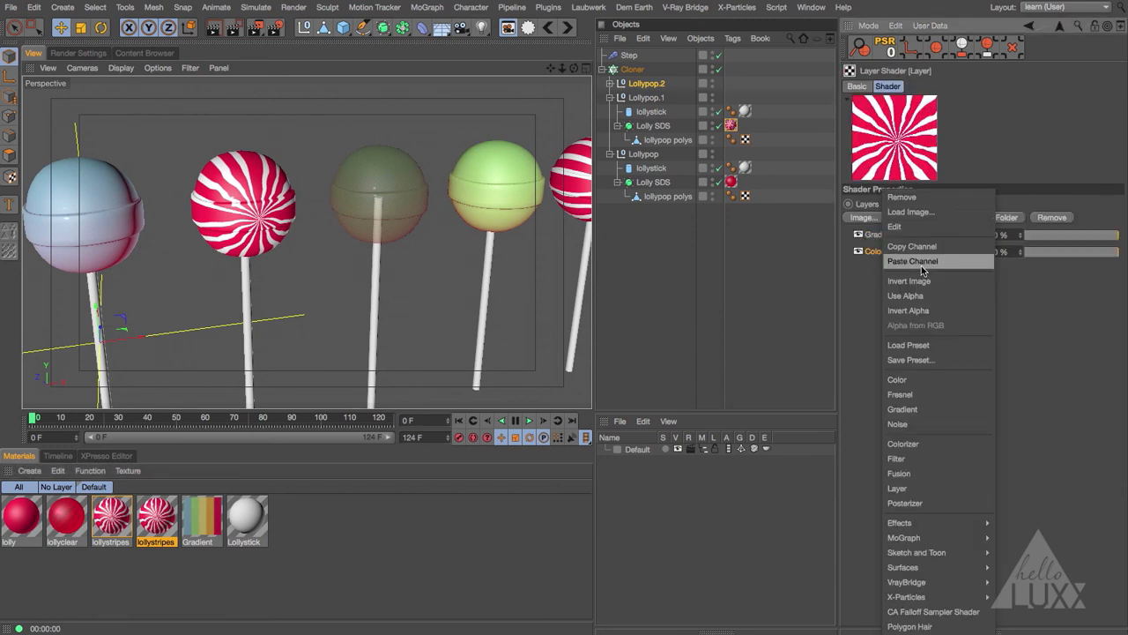
left_click(912, 247)
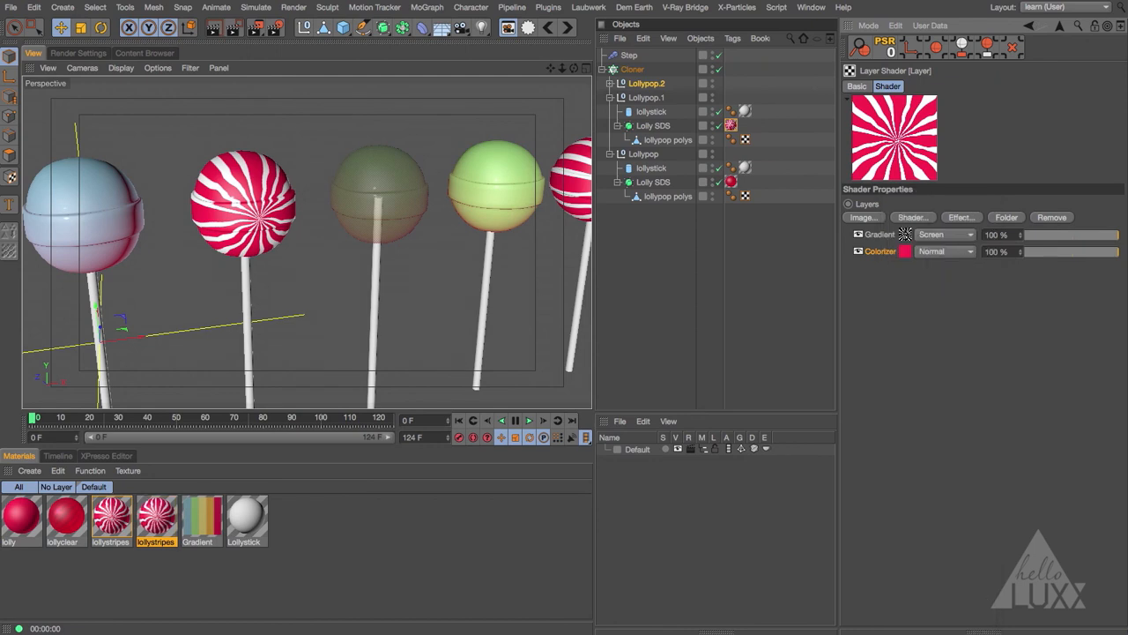
Clear the Layer shader from the duplicate's color texture and load a Fusion shader in its place.
left_click(1057, 27)
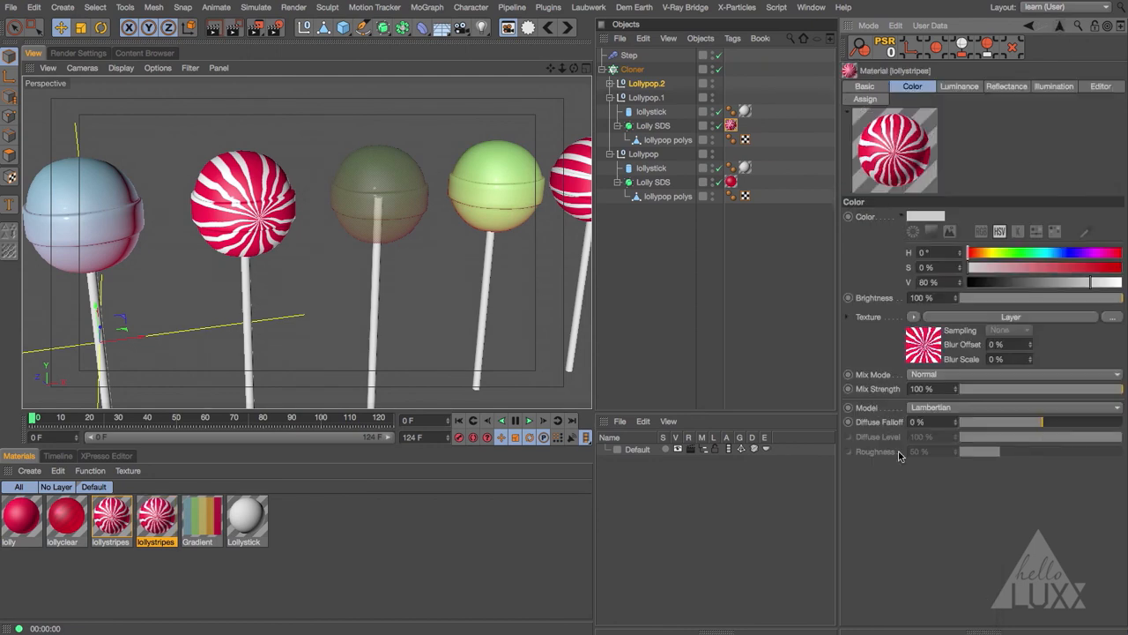
left_click(913, 316)
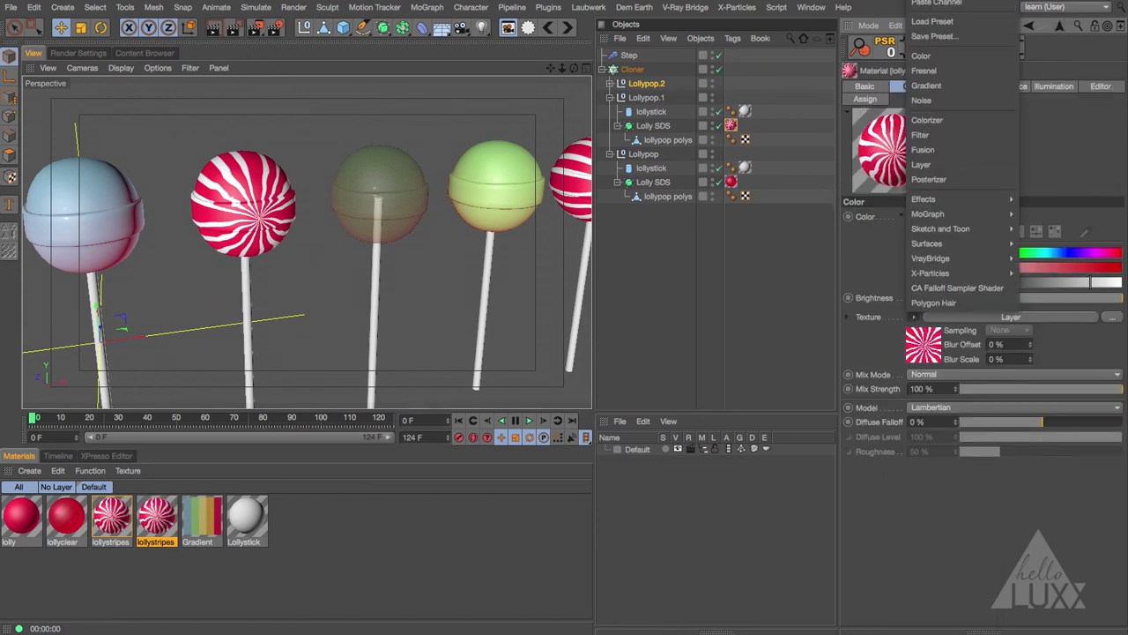
left_click(923, 1)
left_click(914, 317)
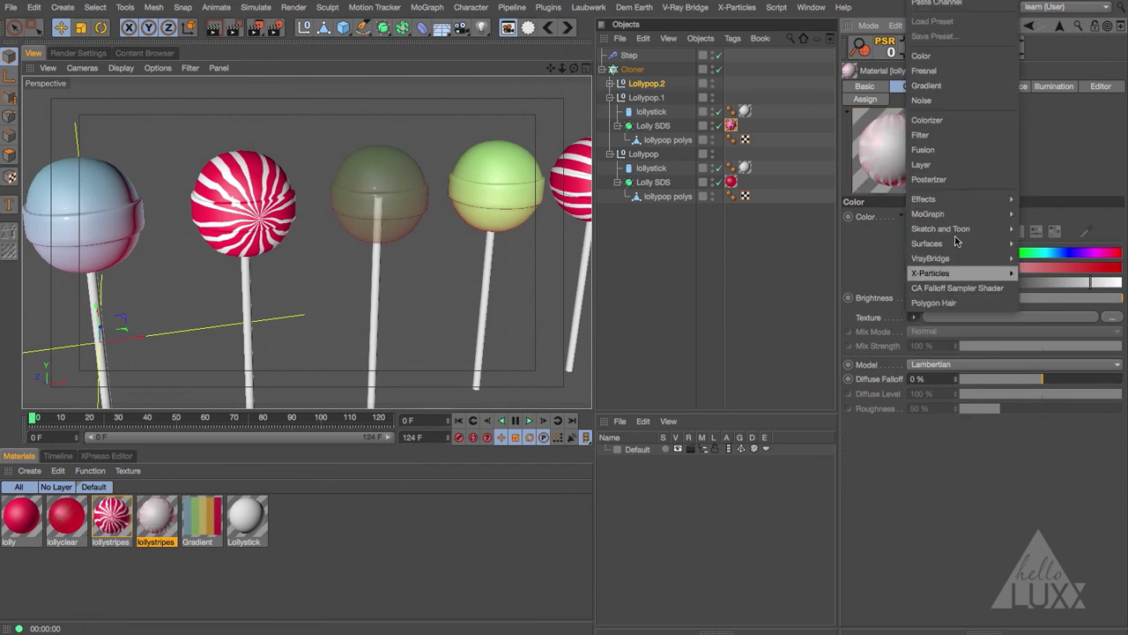
left_click(935, 153)
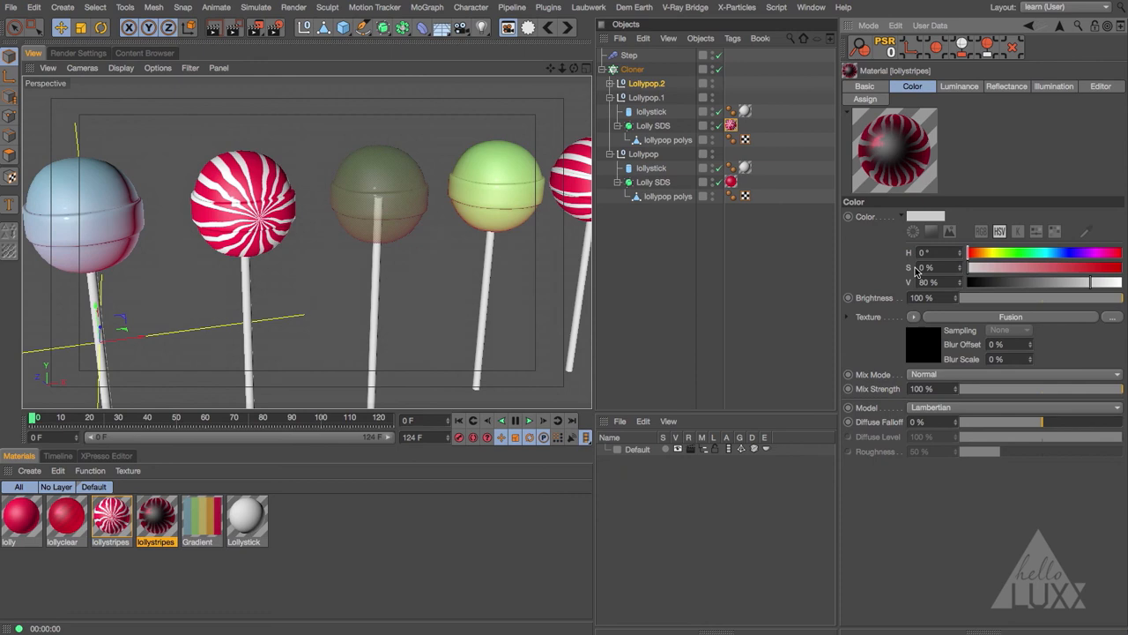
Paste the copied Colorizer shader into the Base Channel of the color Fusion shader.
left_click(924, 339)
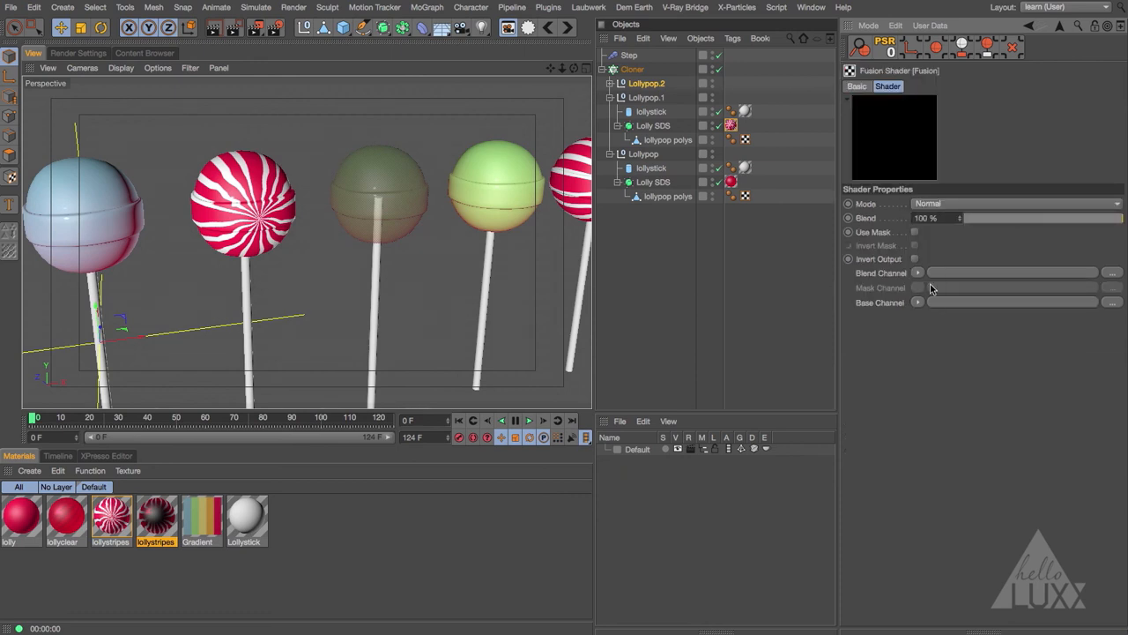
left_click(916, 303)
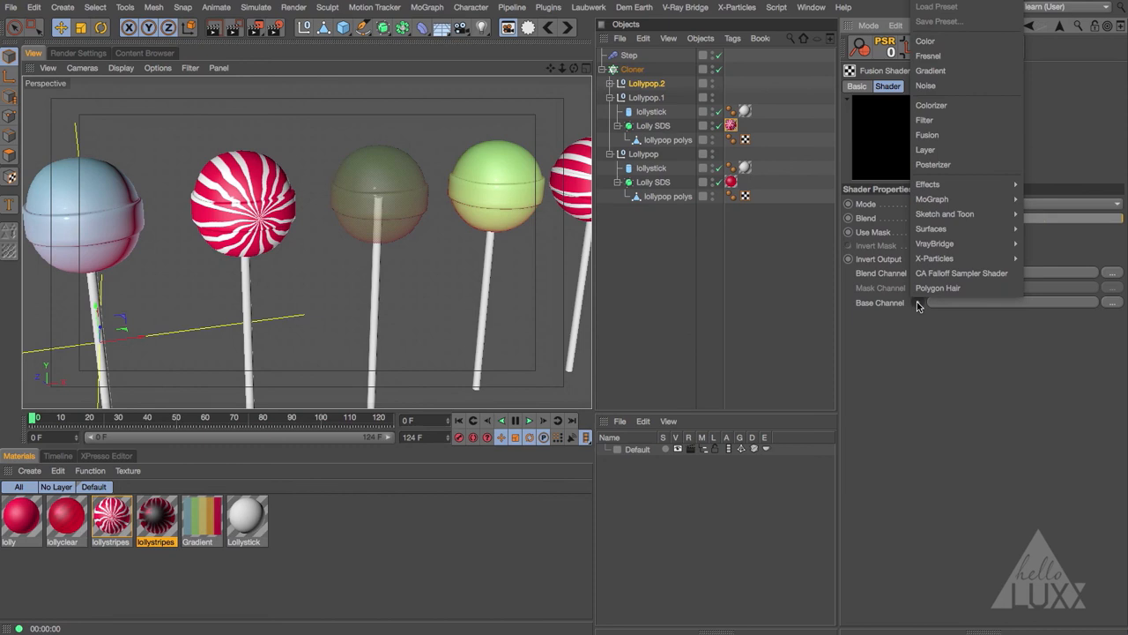
left_click(931, 105)
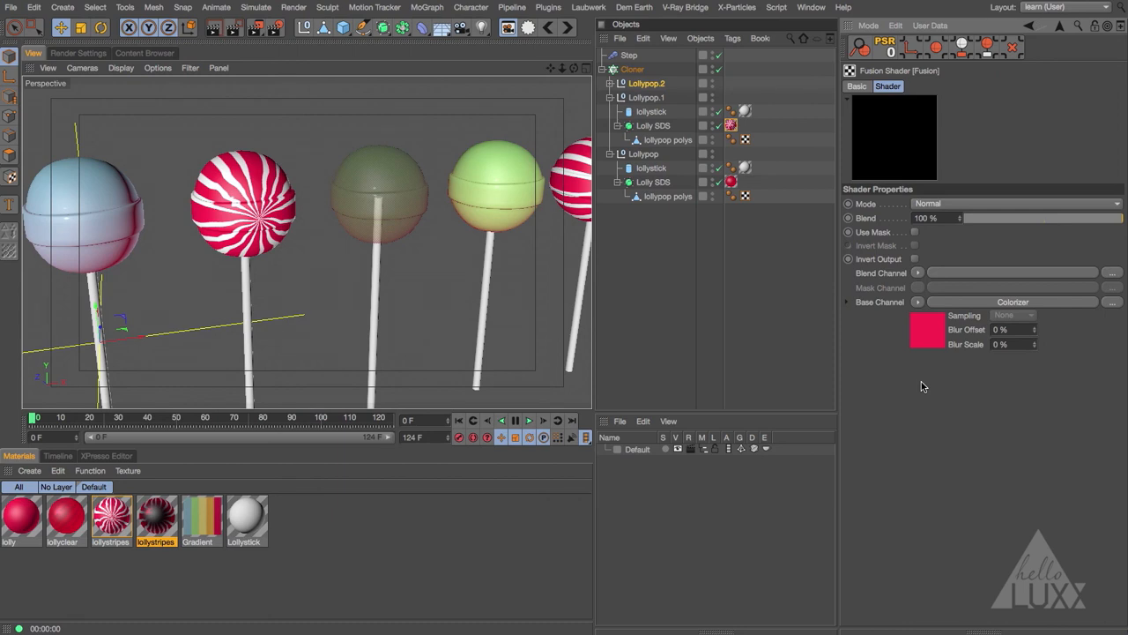
Open the Fusion shader in a separate Attributes window, narrow it and place it beside the docked attributes.
left_click(1120, 25)
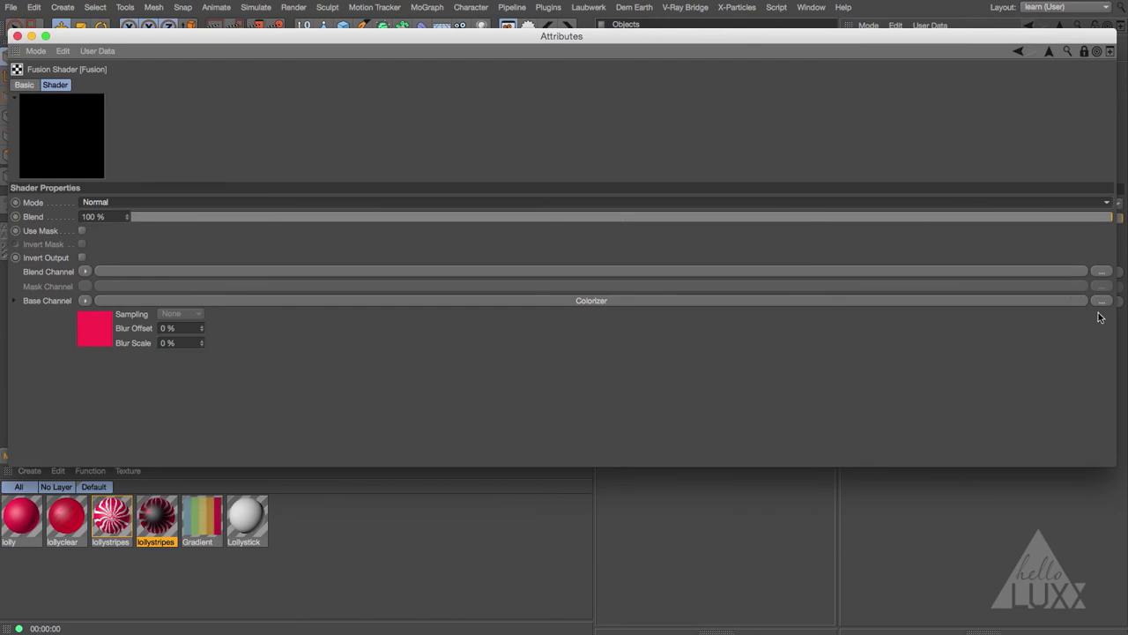
left_click_drag(1116, 324, 368, 308)
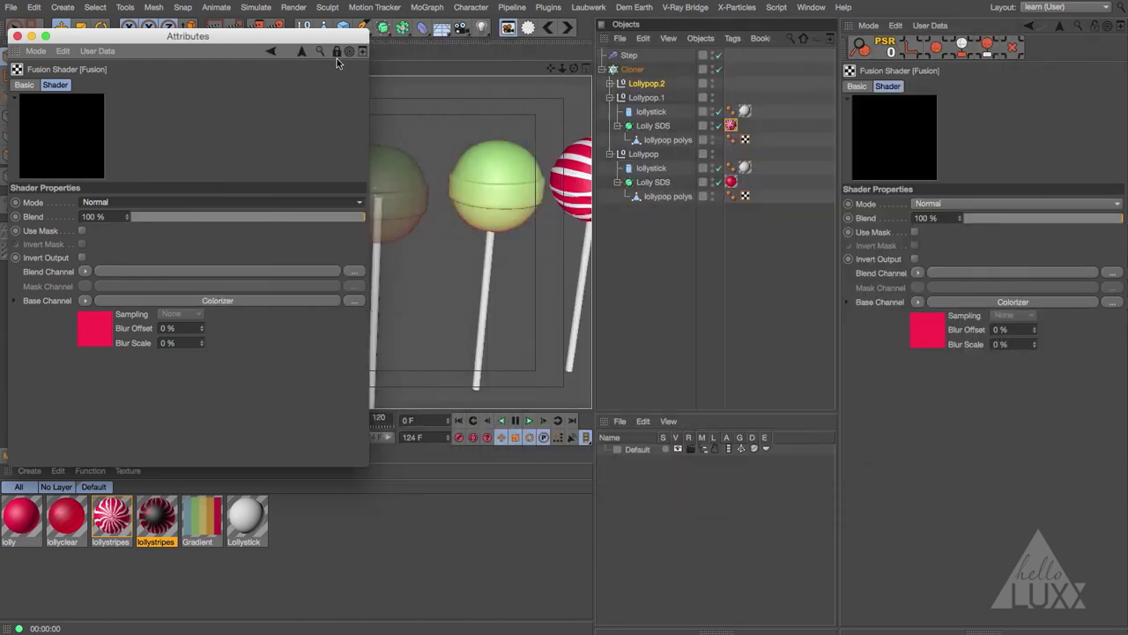
left_click_drag(343, 39, 772, 41)
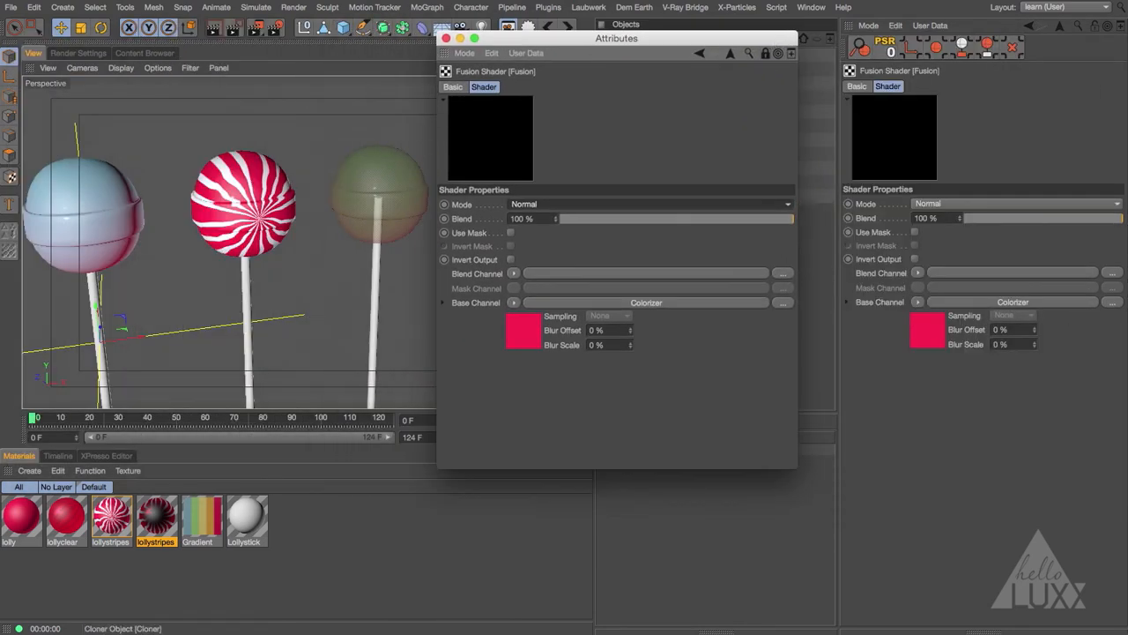
Copy the Gradient from the original lollystripes' color Layer shader and paste it into the Fusion shader's Blend Channel.
left_click(112, 515)
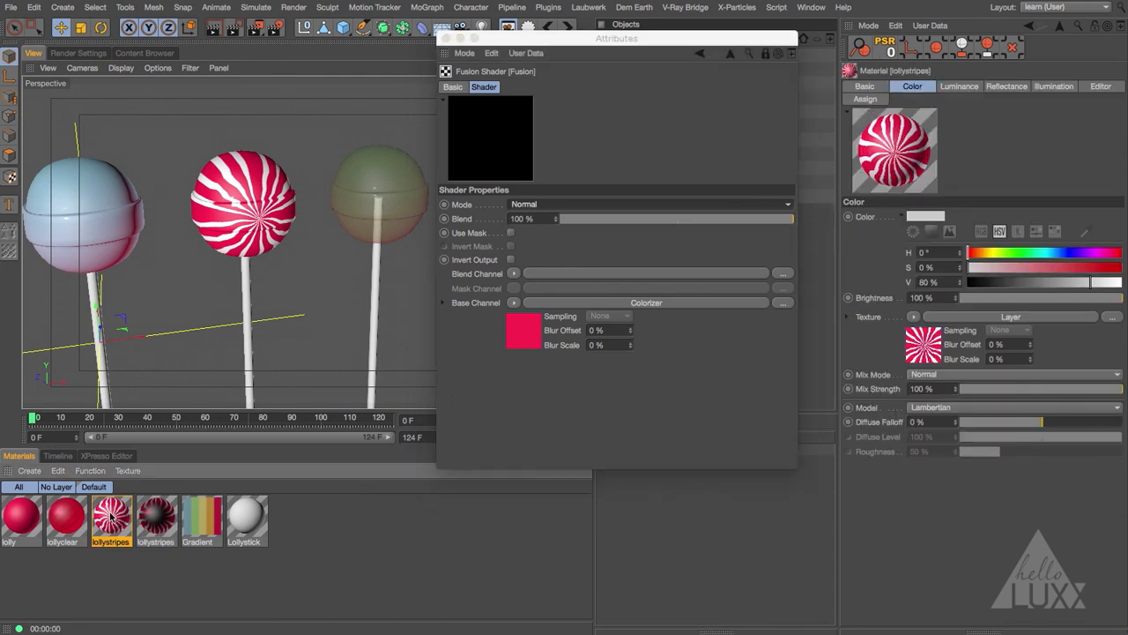
left_click(926, 349)
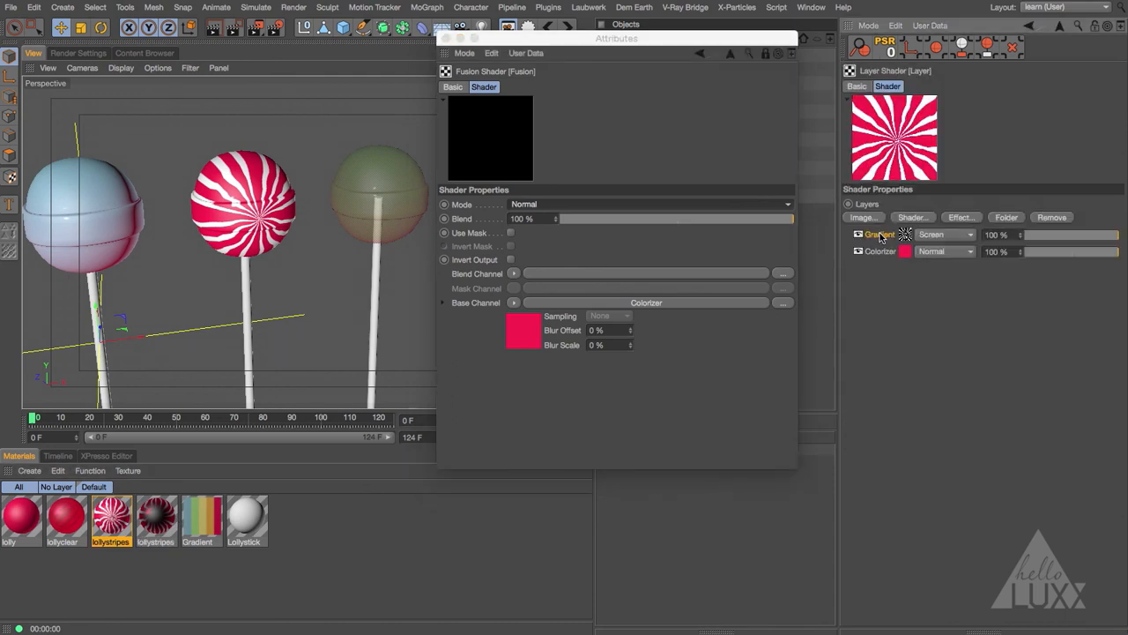
right_click(879, 235)
left_click(903, 247)
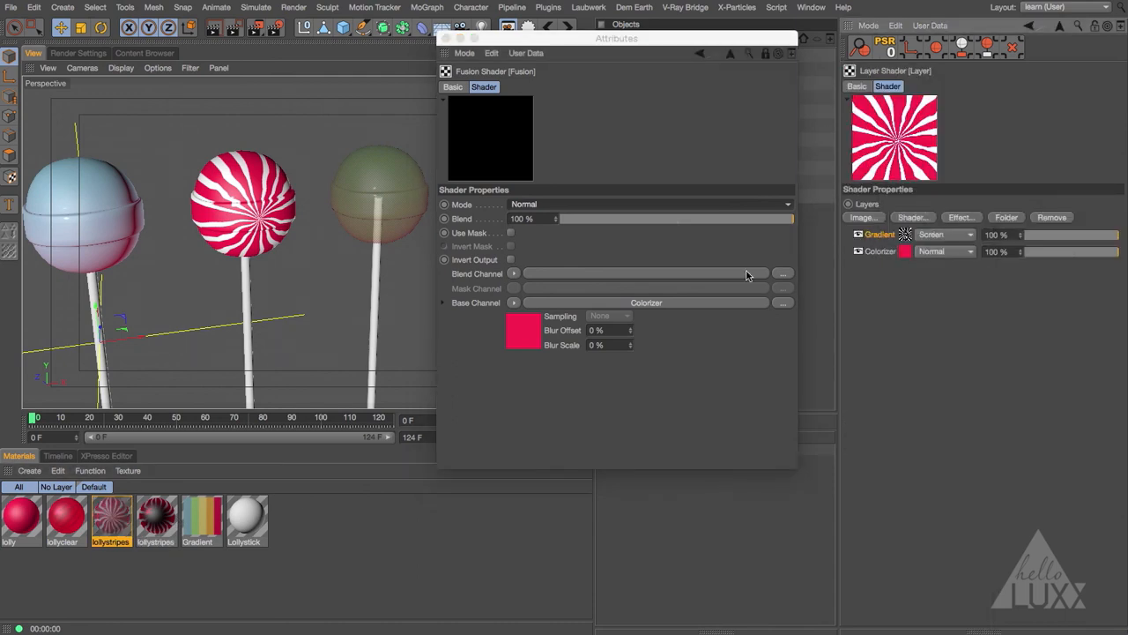
left_click(513, 273)
left_click(543, 259)
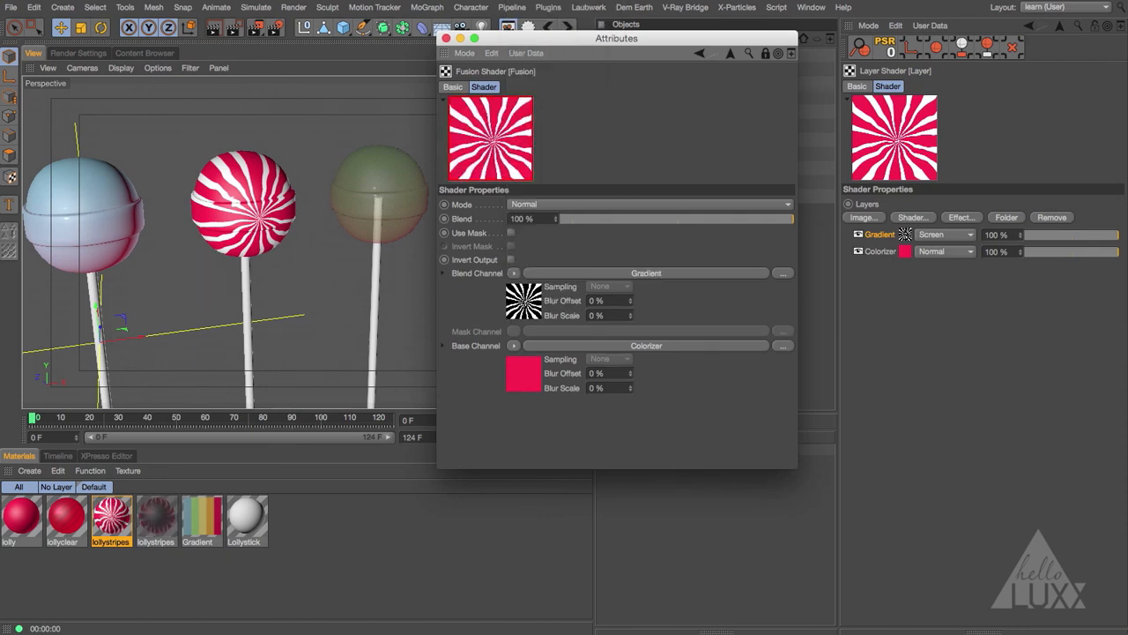
Set the Fusion shader's mode to Screen and close the separate Attributes window.
left_click(542, 206)
left_click(560, 248)
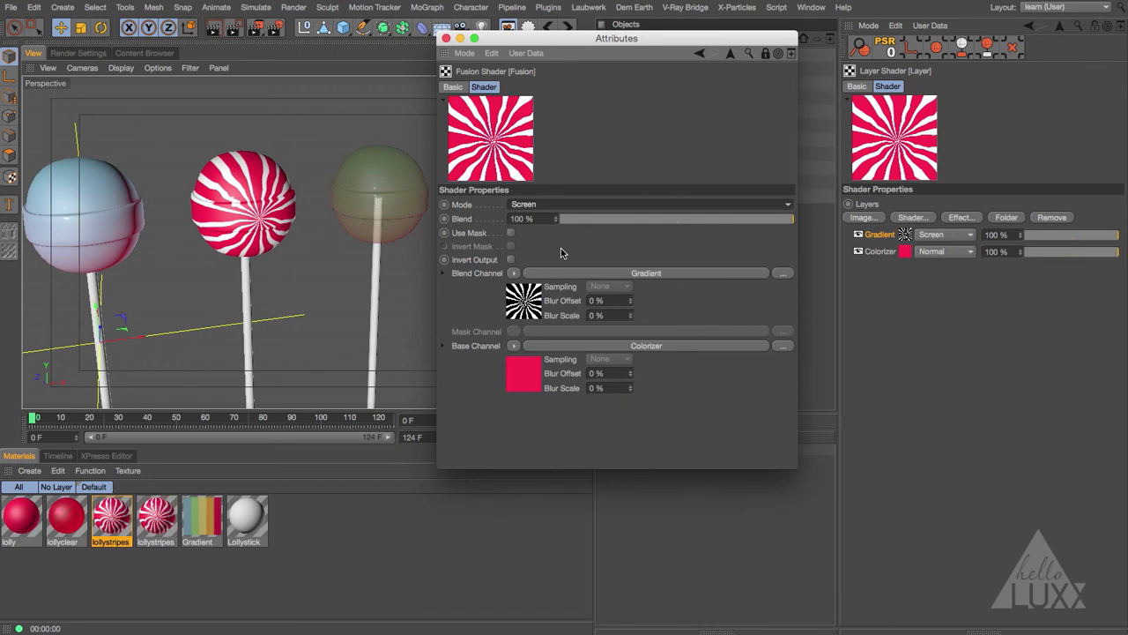
left_click(446, 39)
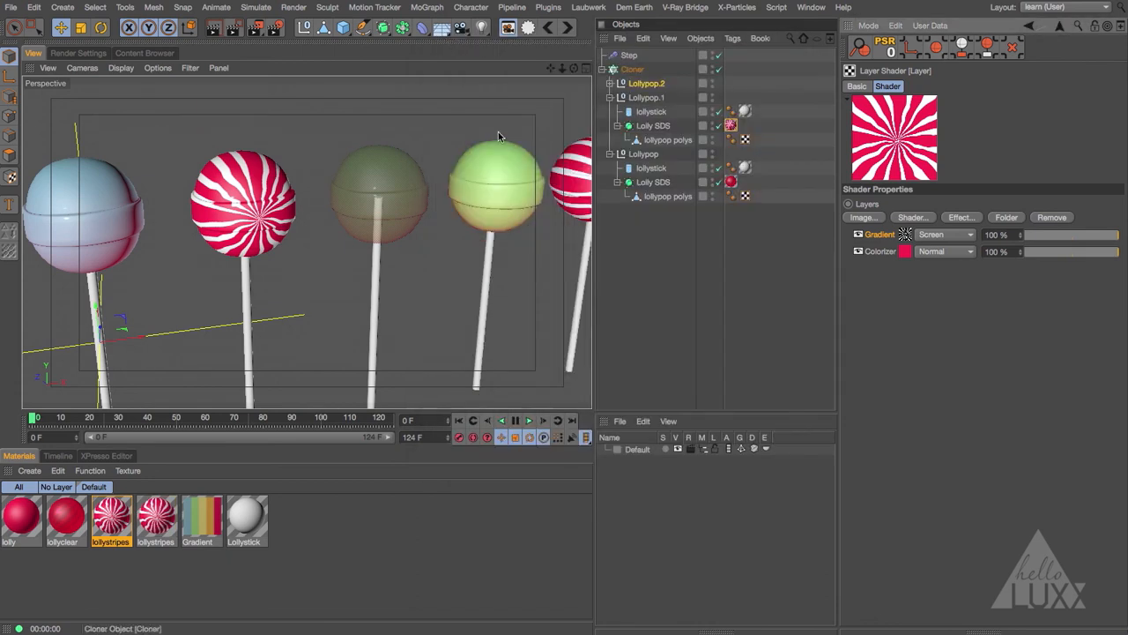
Copy the duplicate material's color Fusion shader and paste it over the Layer shader in its luminance texture.
left_click(161, 520)
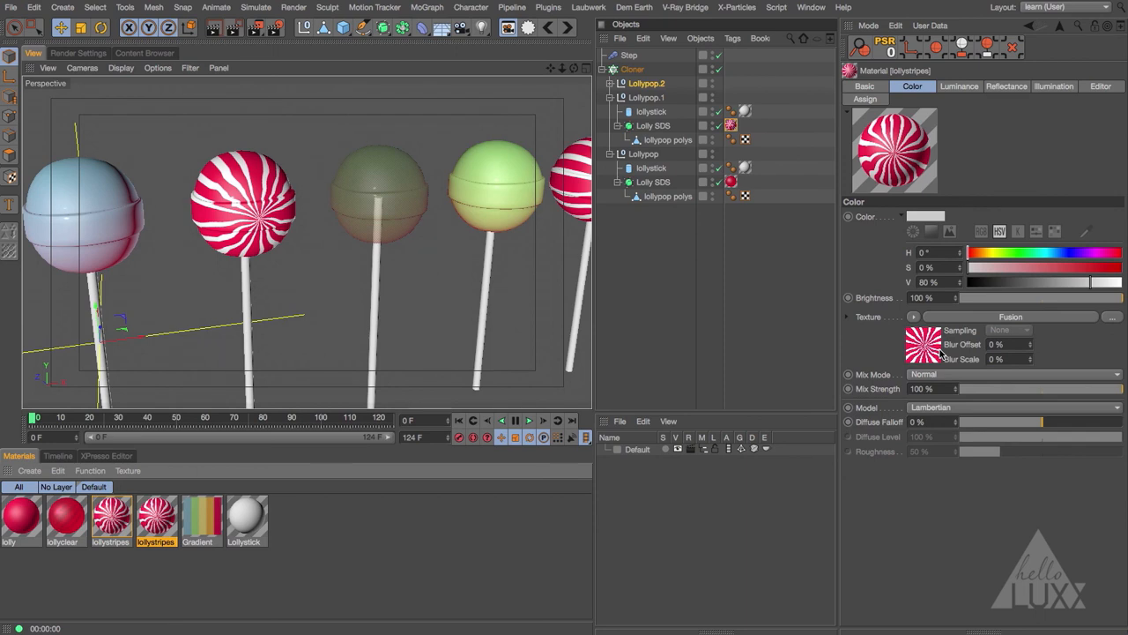
left_click(914, 317)
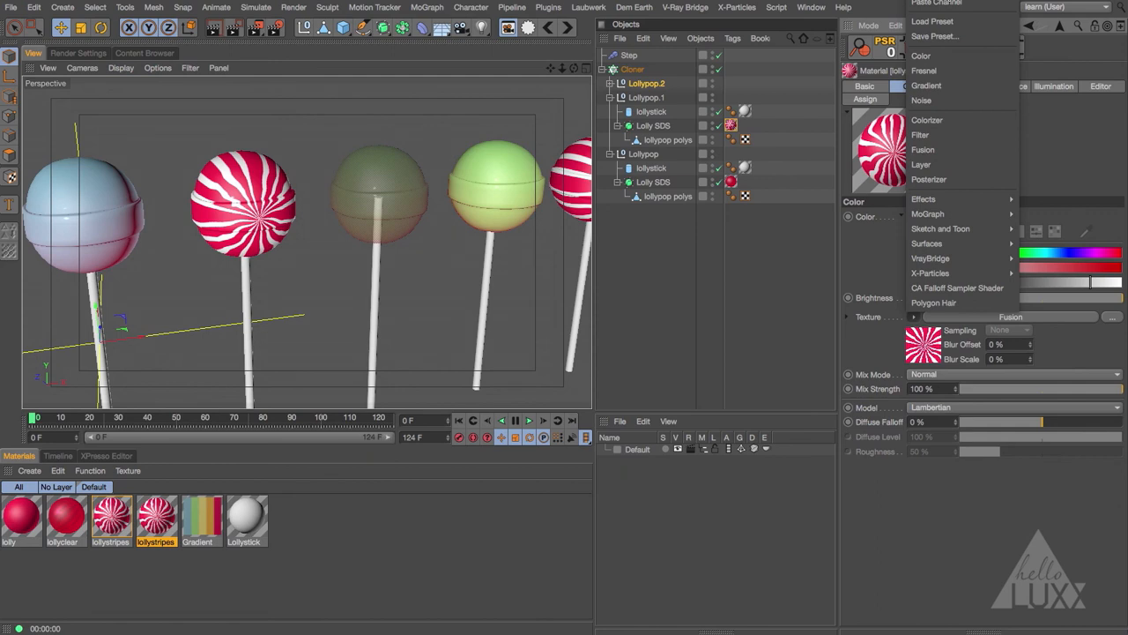
key("Escape")
left_click(959, 85)
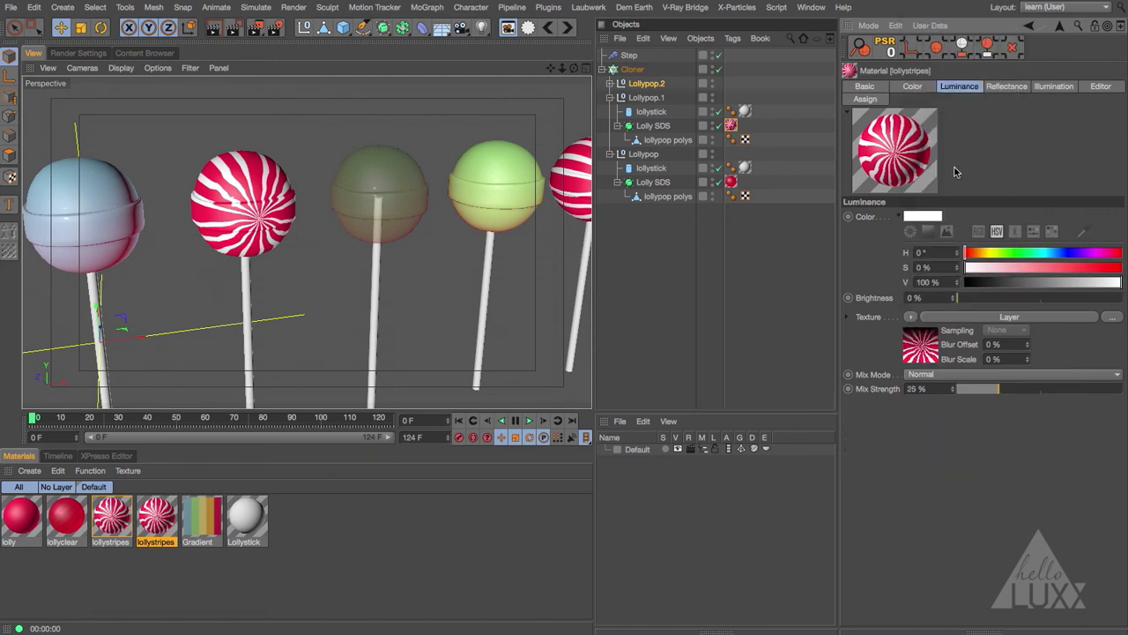
left_click(911, 316)
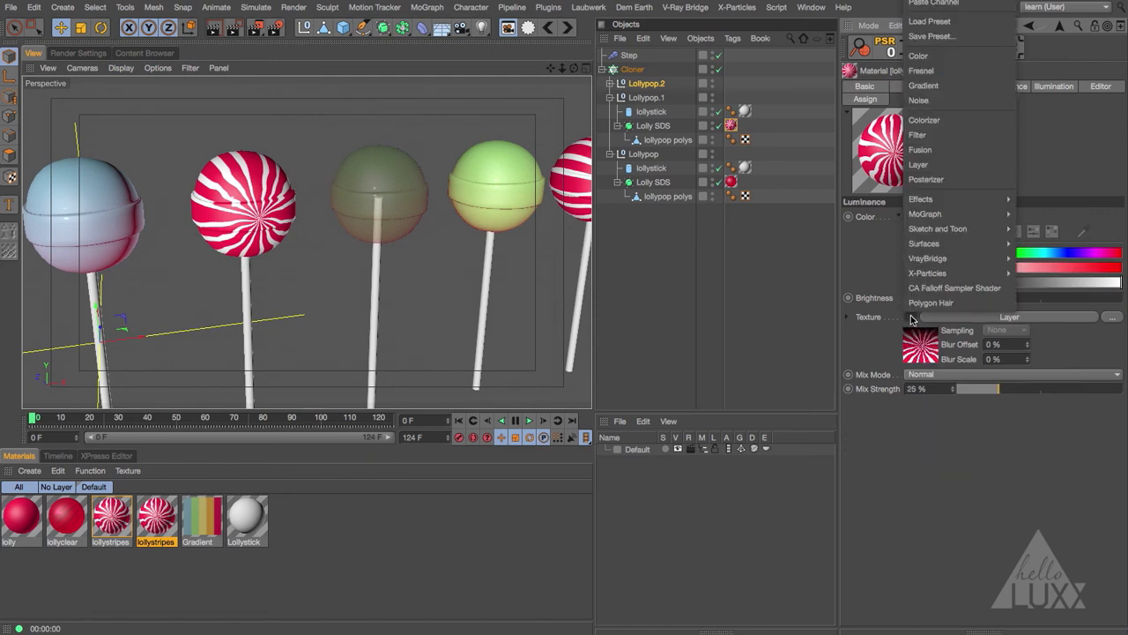
left_click(953, 150)
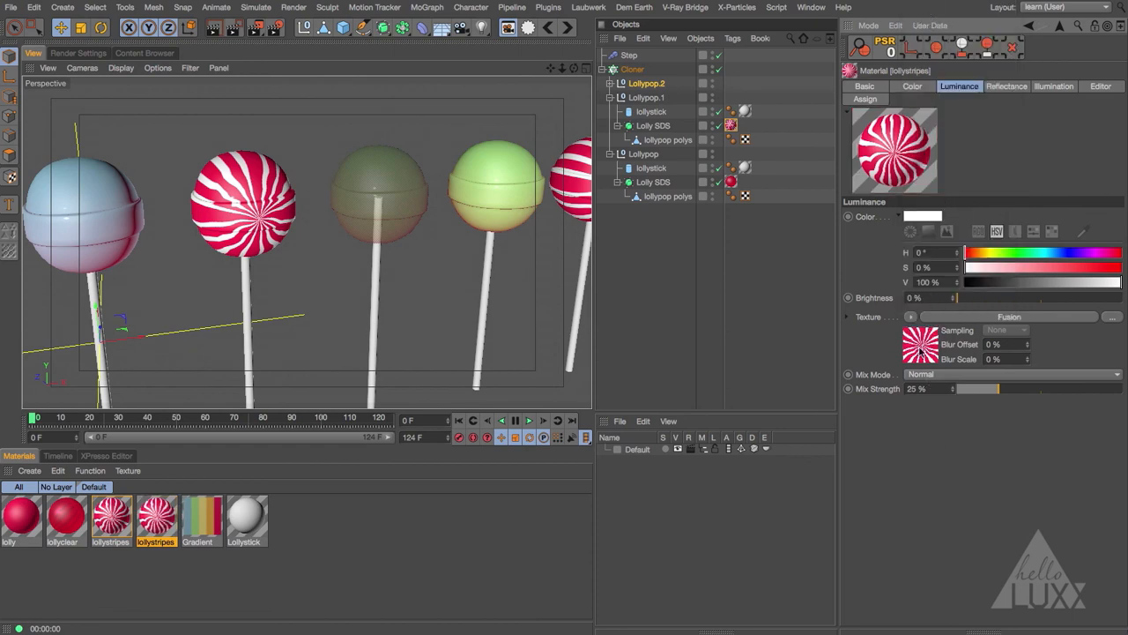
Nest a copy of the striped Fusion shader in the Base Channel of the luminance Fusion shader.
left_click(909, 319)
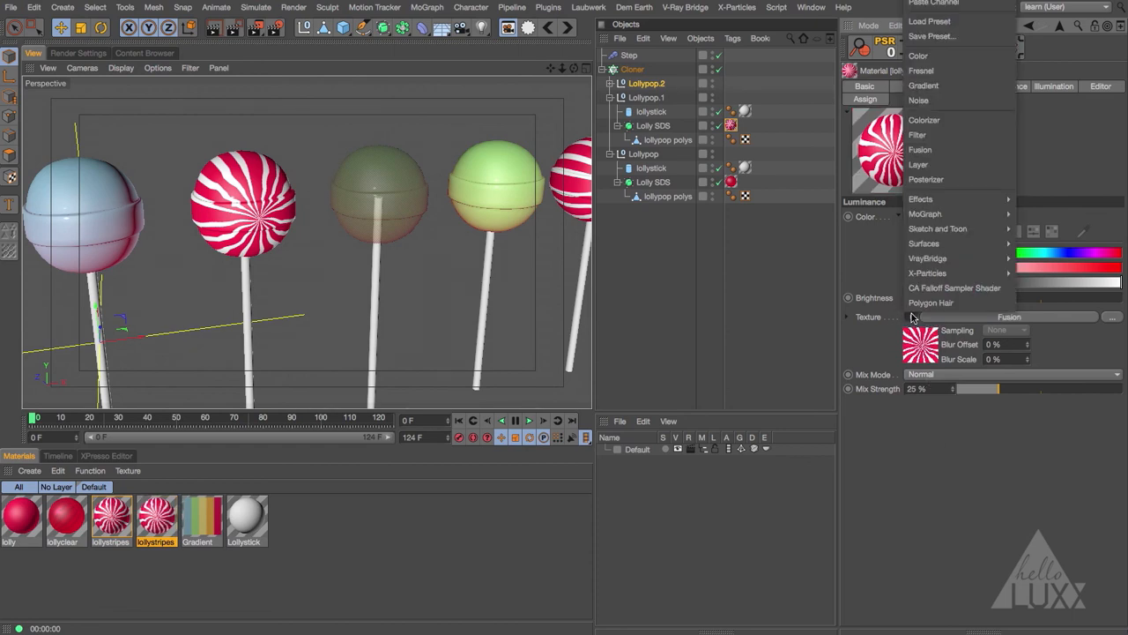
mouse_move(926, 229)
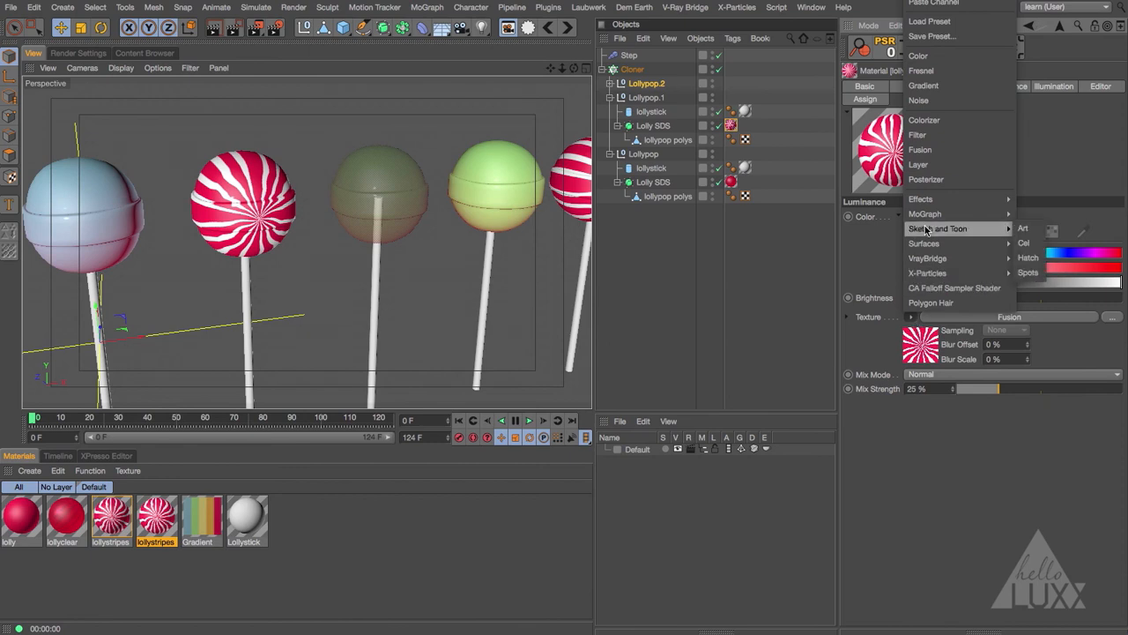
left_click(935, 152)
left_click(923, 350)
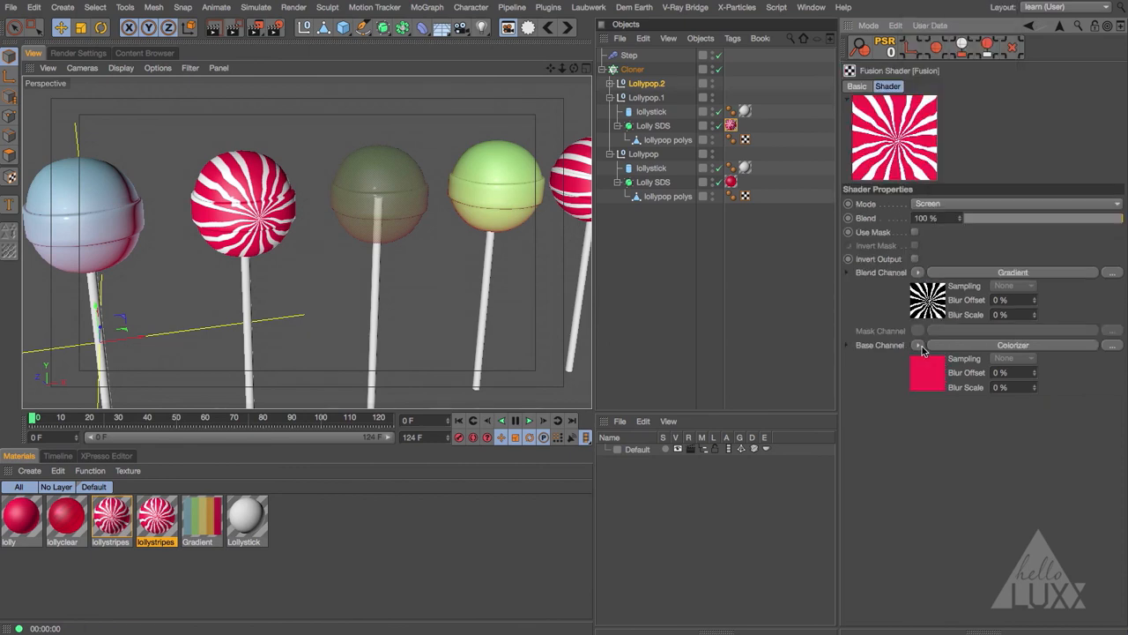
left_click(1059, 28)
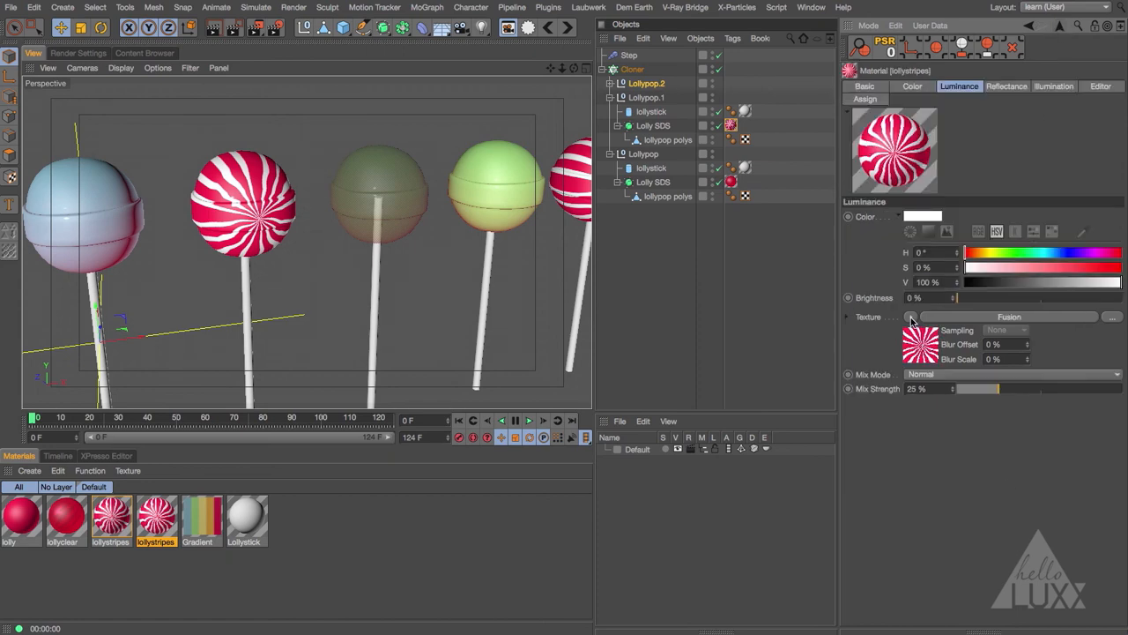
left_click(928, 352)
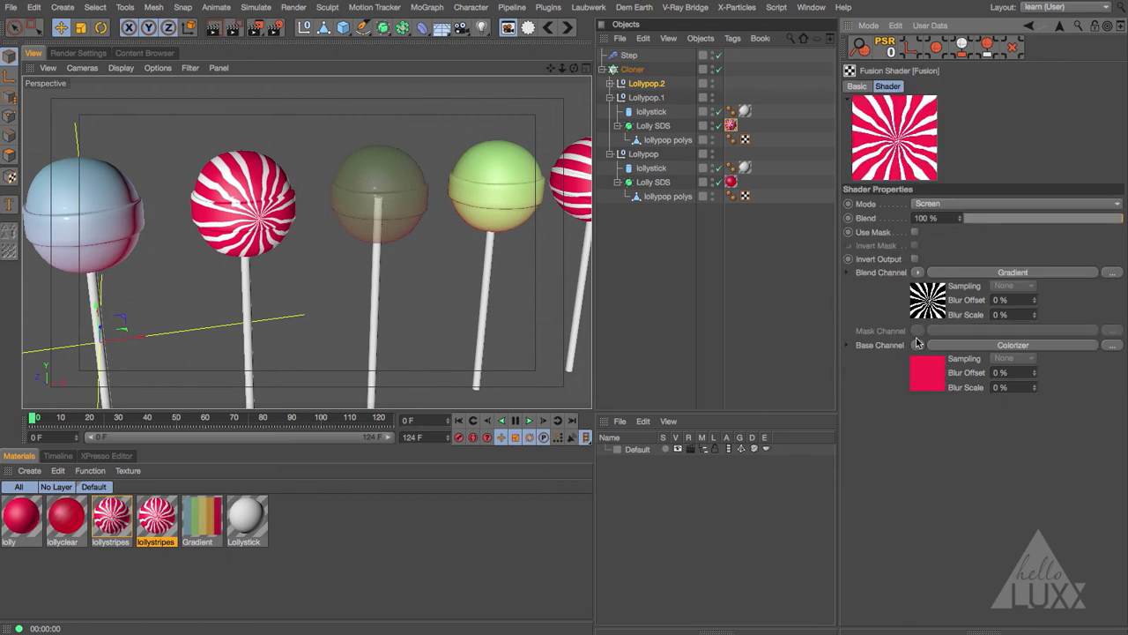
left_click(920, 345)
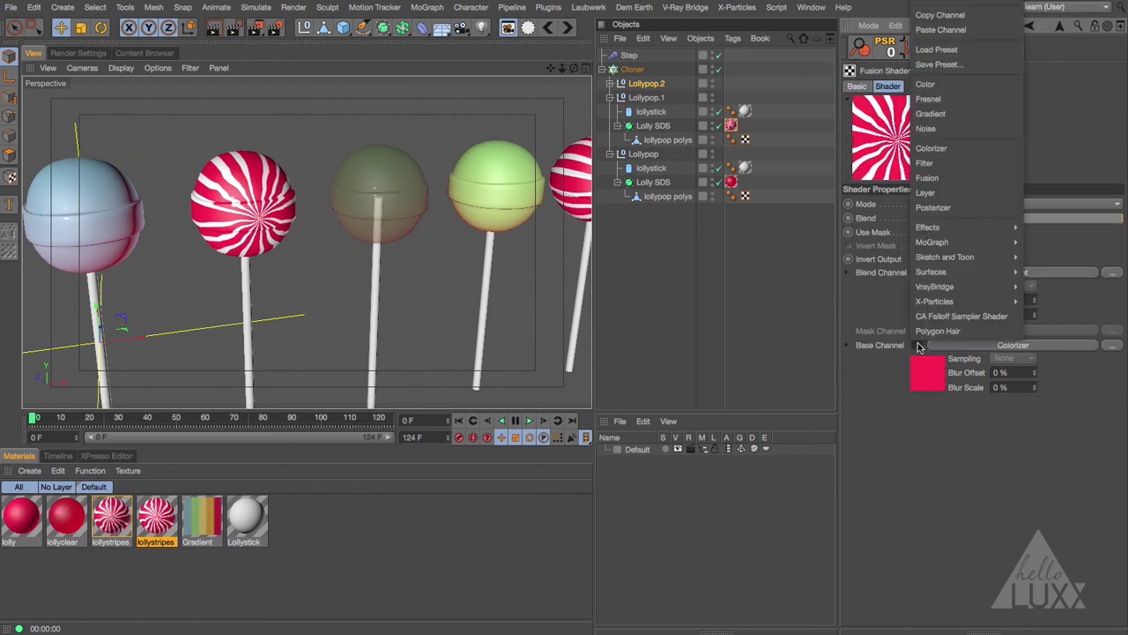
left_click(941, 30)
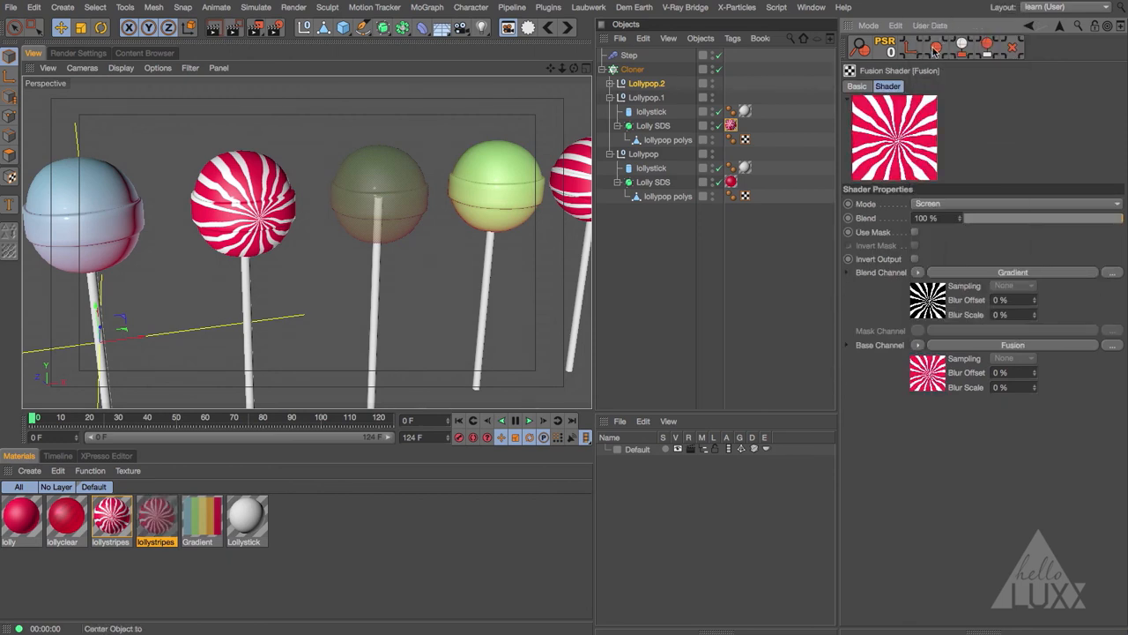
Load a Fresnel shader into the luminance Fusion shader's Blend Channel and set its mode to Multiply.
left_click(917, 272)
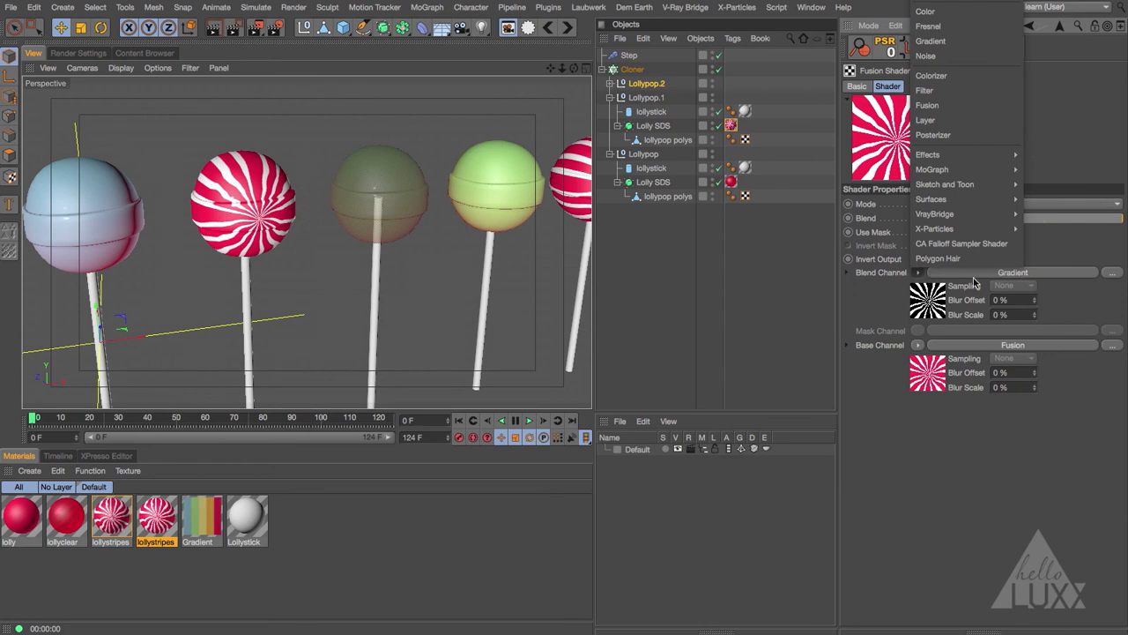
left_click(950, 27)
left_click(955, 205)
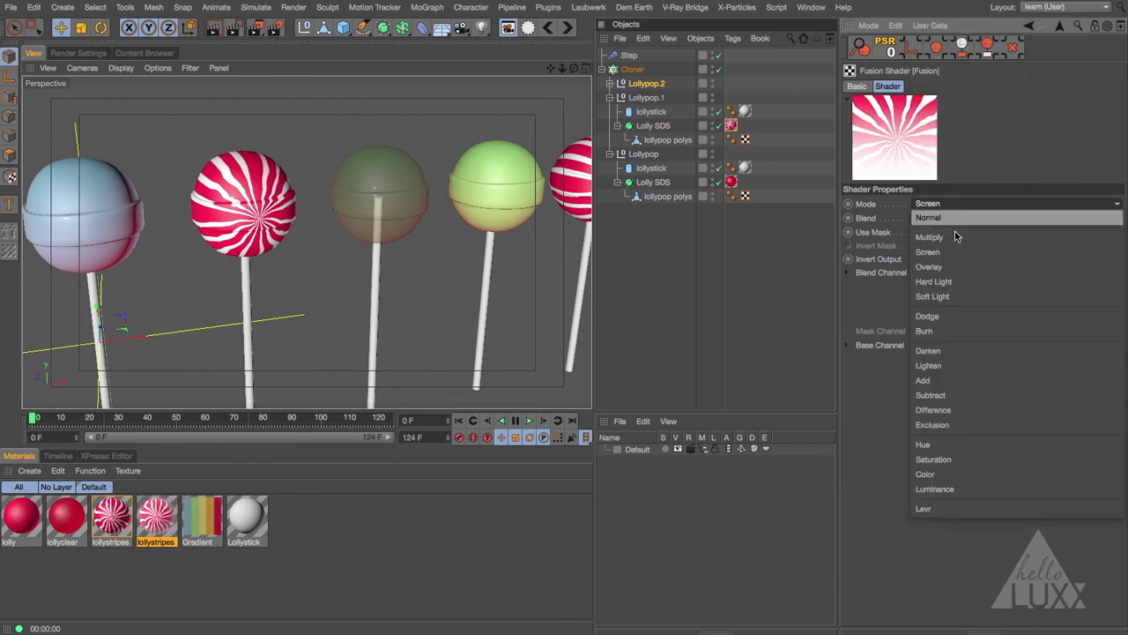
left_click(965, 238)
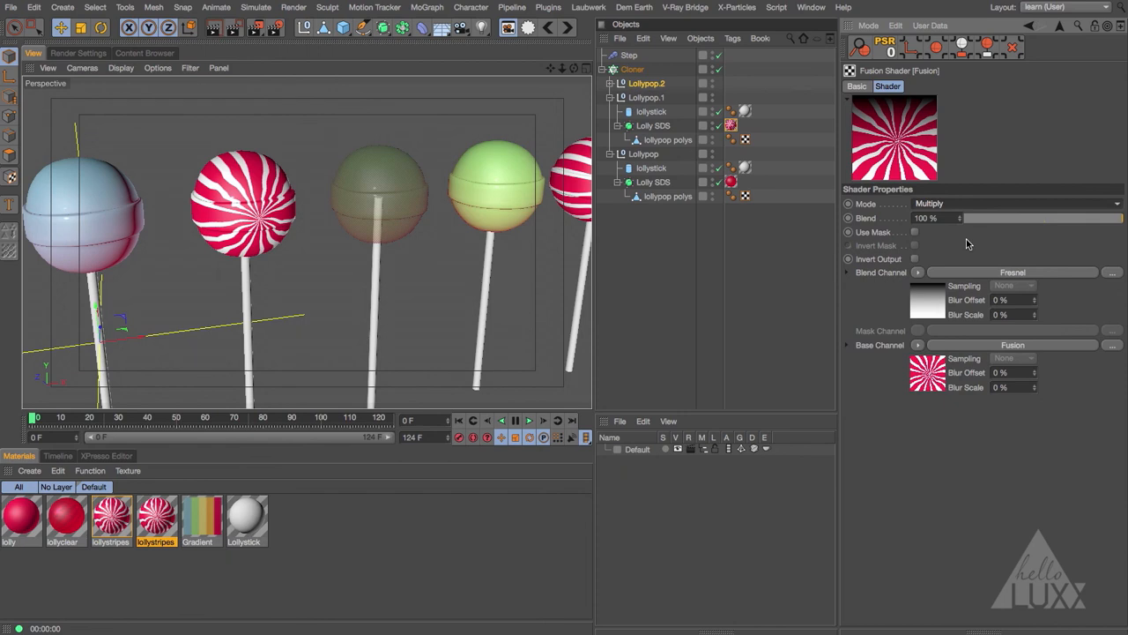
left_click(1061, 26)
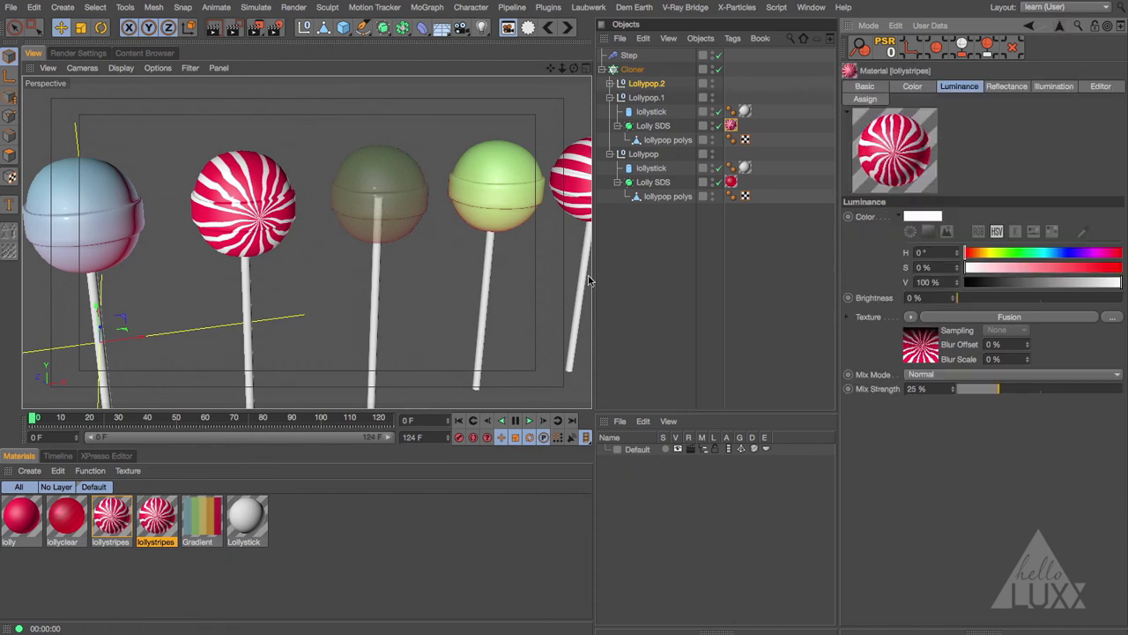
Rename the duplicate striped material as lollystripes_fusion.
double_click(164, 542)
key("Right")
type("_fusion")
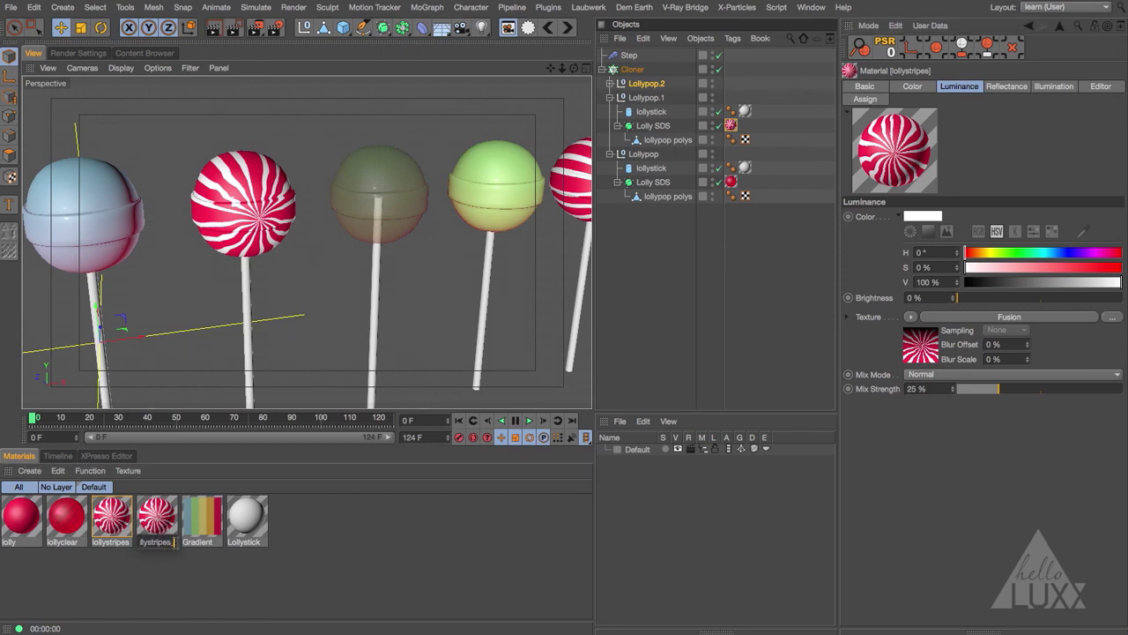
key("Return")
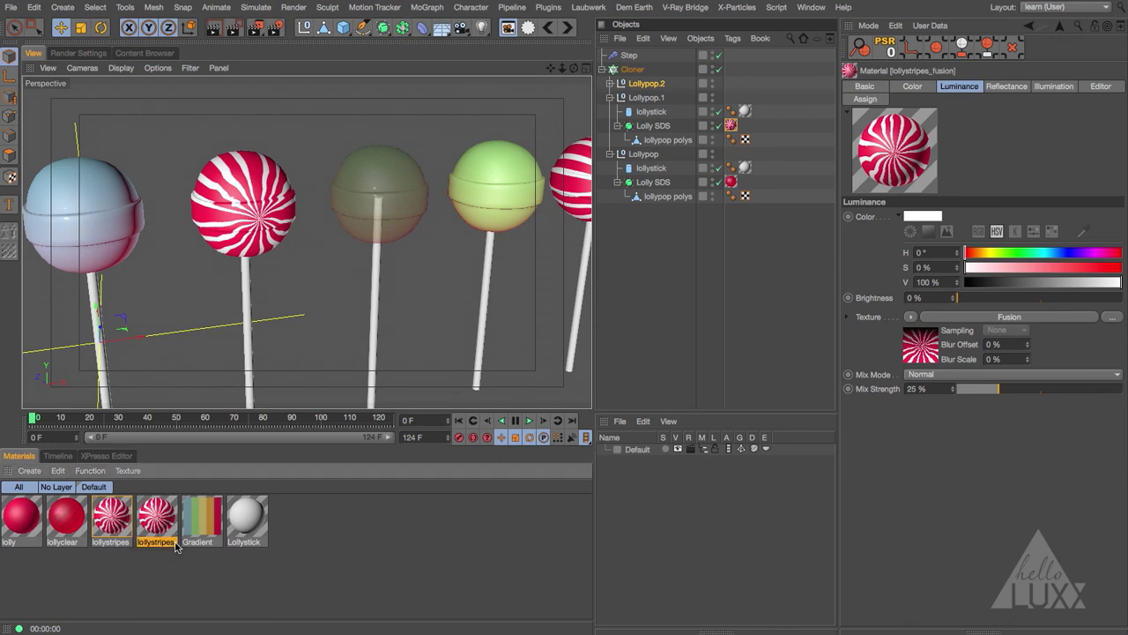
Replace the striped material on Lollypop.1's Lolly SDS with lollystripes_fusion and view the whole row of lollipops.
scroll(421, 274, "down", 6)
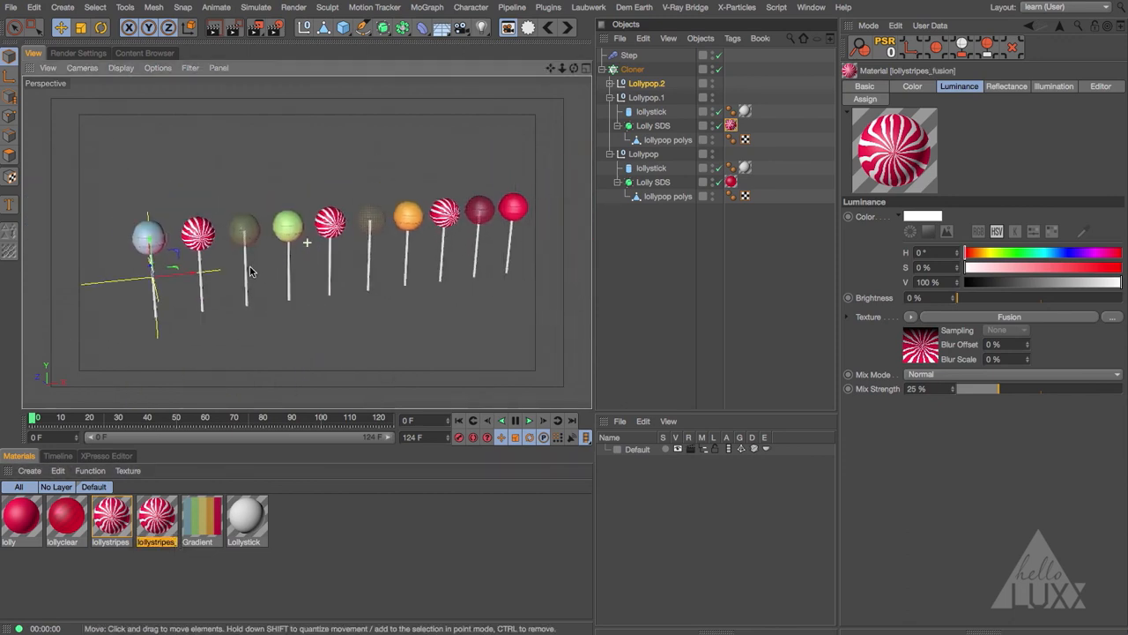
mouse_move(162, 520)
left_mouse_down()
mouse_move(711, 162)
mouse_move(730, 126)
left_mouse_up()
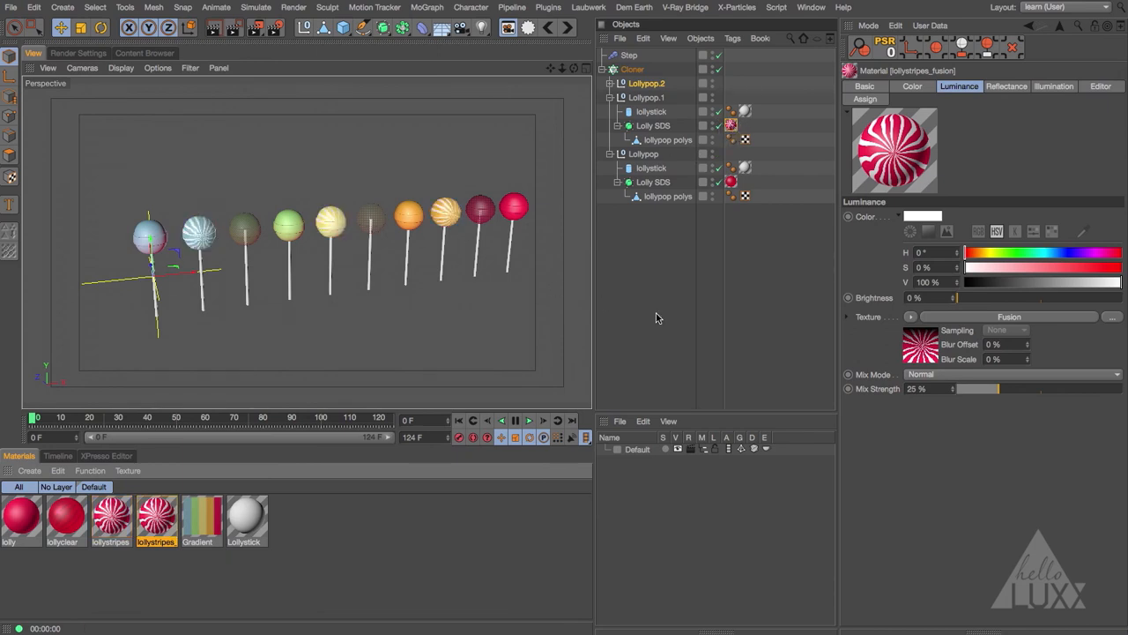
left_click_drag(456, 255, 384, 247, "alt")
middle_click_drag(434, 256, 385, 240, "alt")
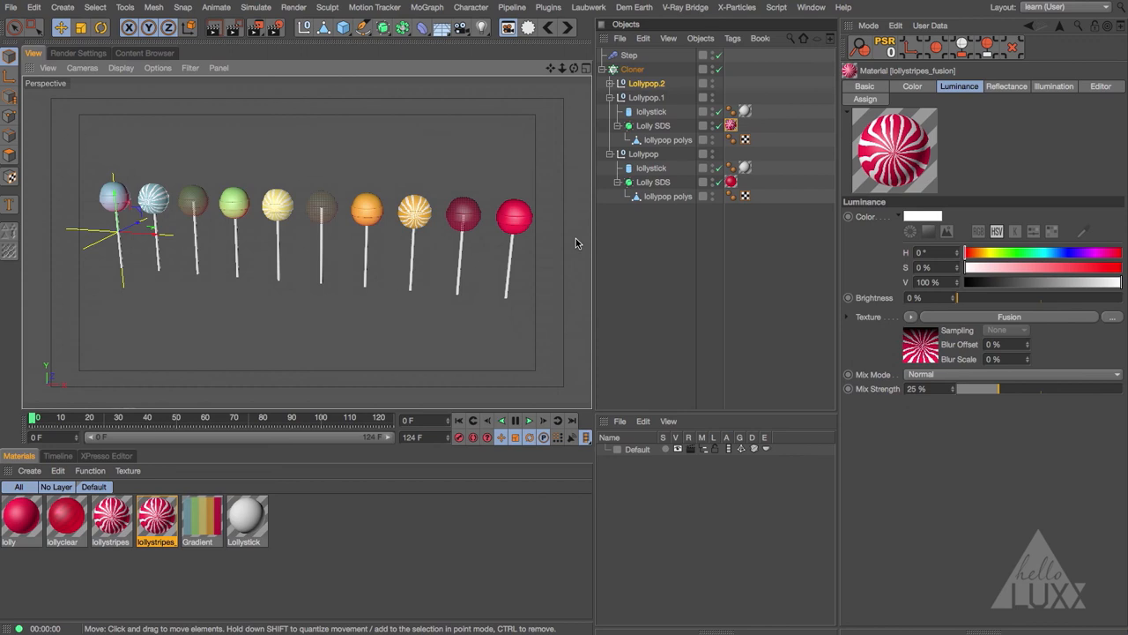
Compare the luminance Layer shader of lollystripes with the luminance Fusion shader of lollystripes_fusion.
left_click(111, 527)
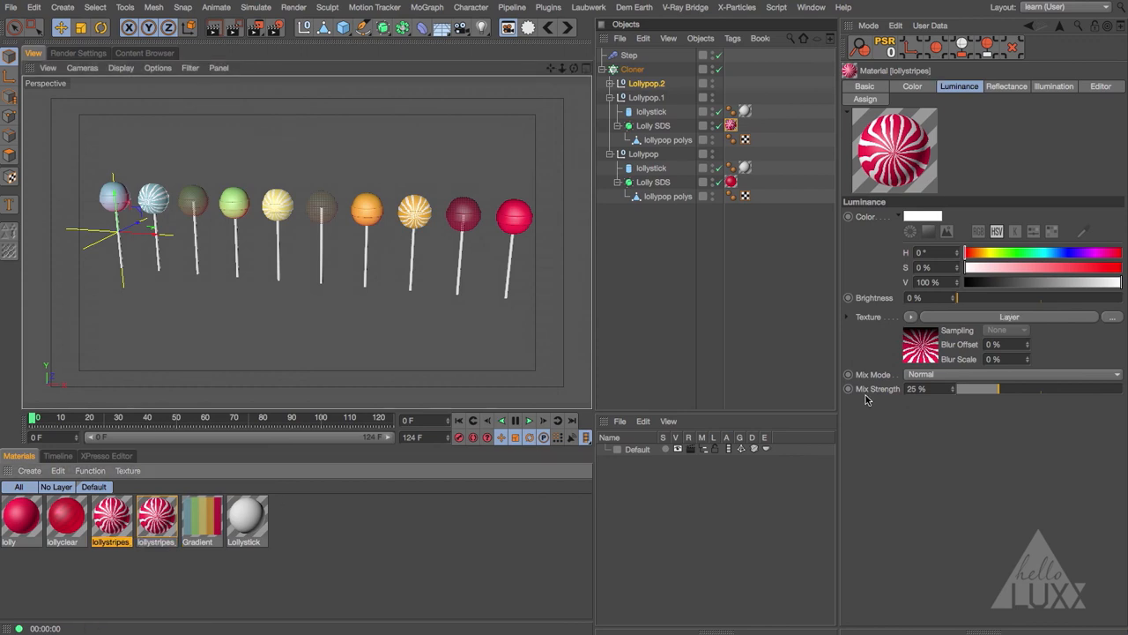
left_click(922, 347)
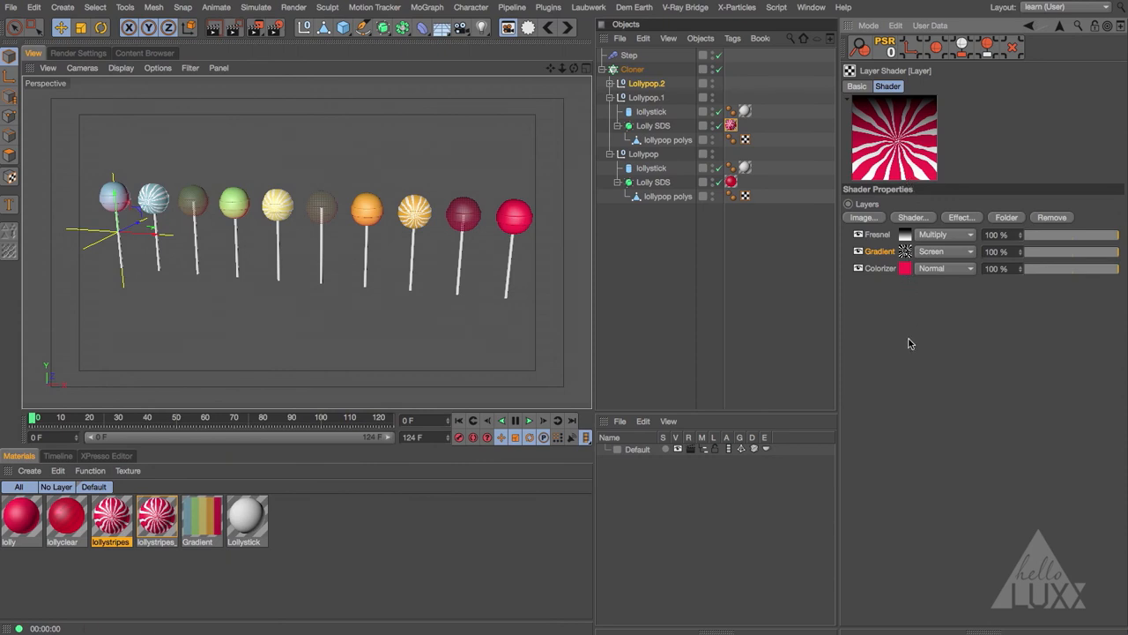
left_click(159, 516)
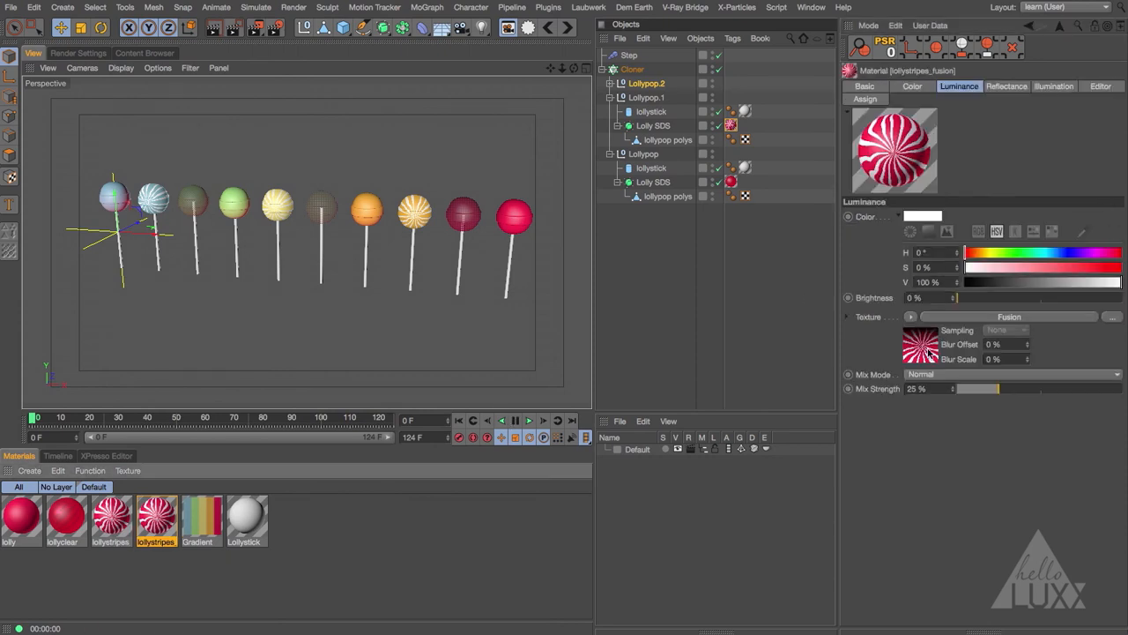
left_click(926, 352)
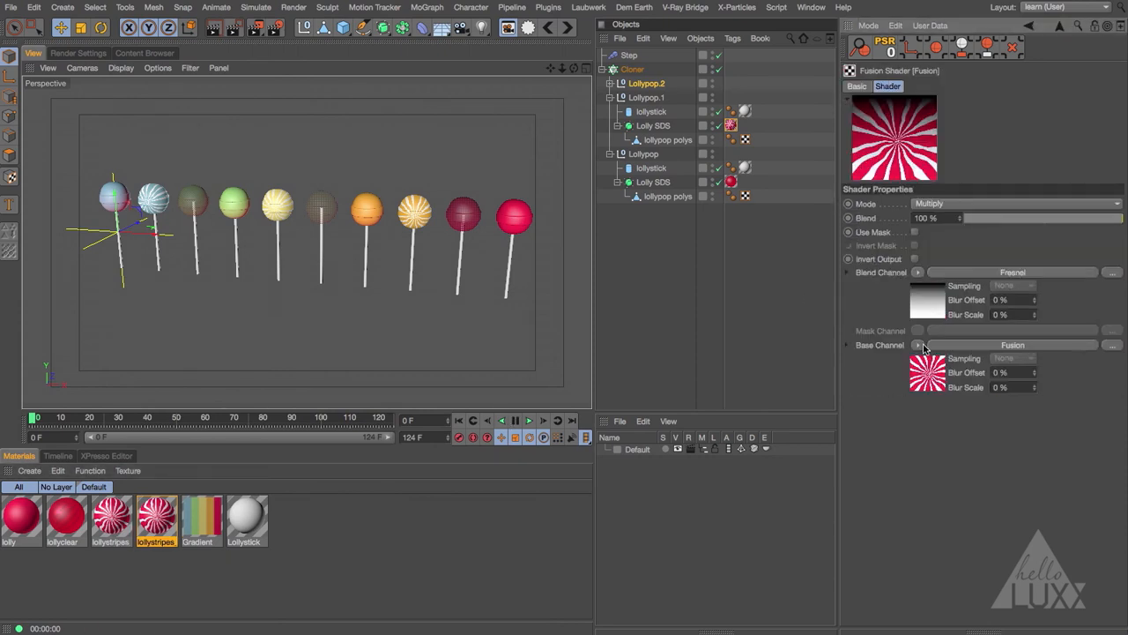
Return to the luminance settings of lollystripes_fusion and render the perspective view.
left_click(1061, 28)
left_click(1061, 27)
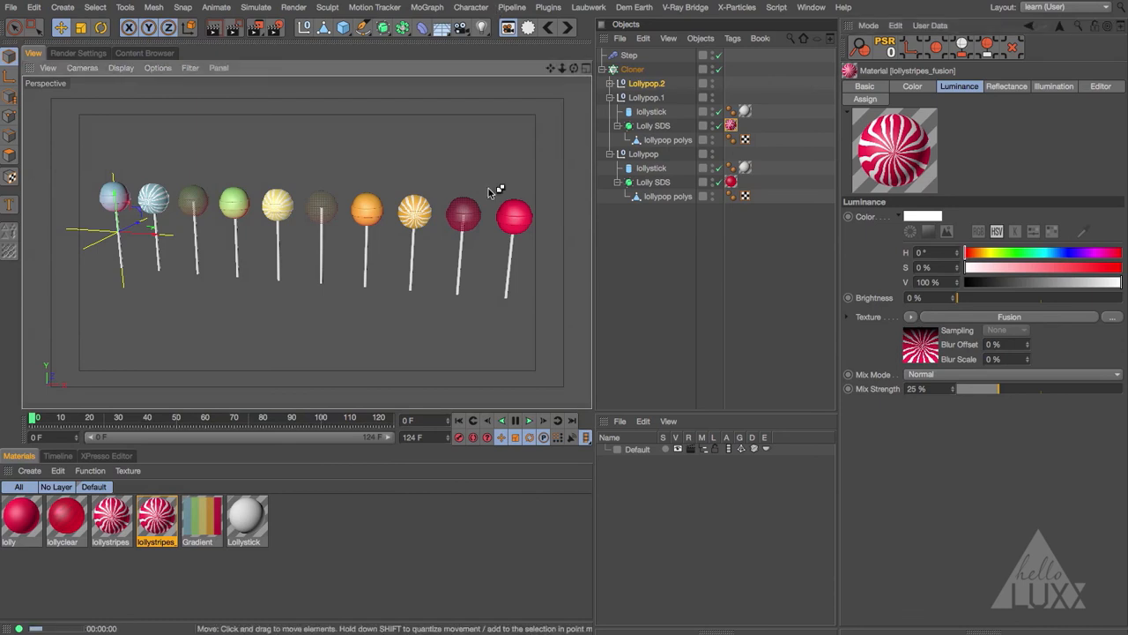
key("ctrl+r")
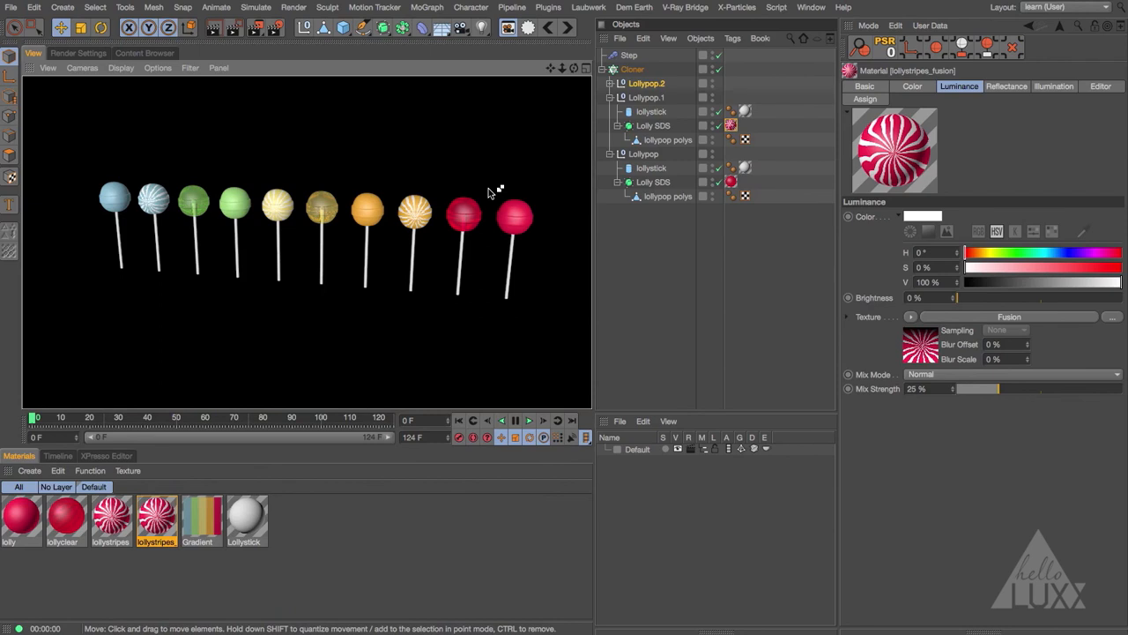